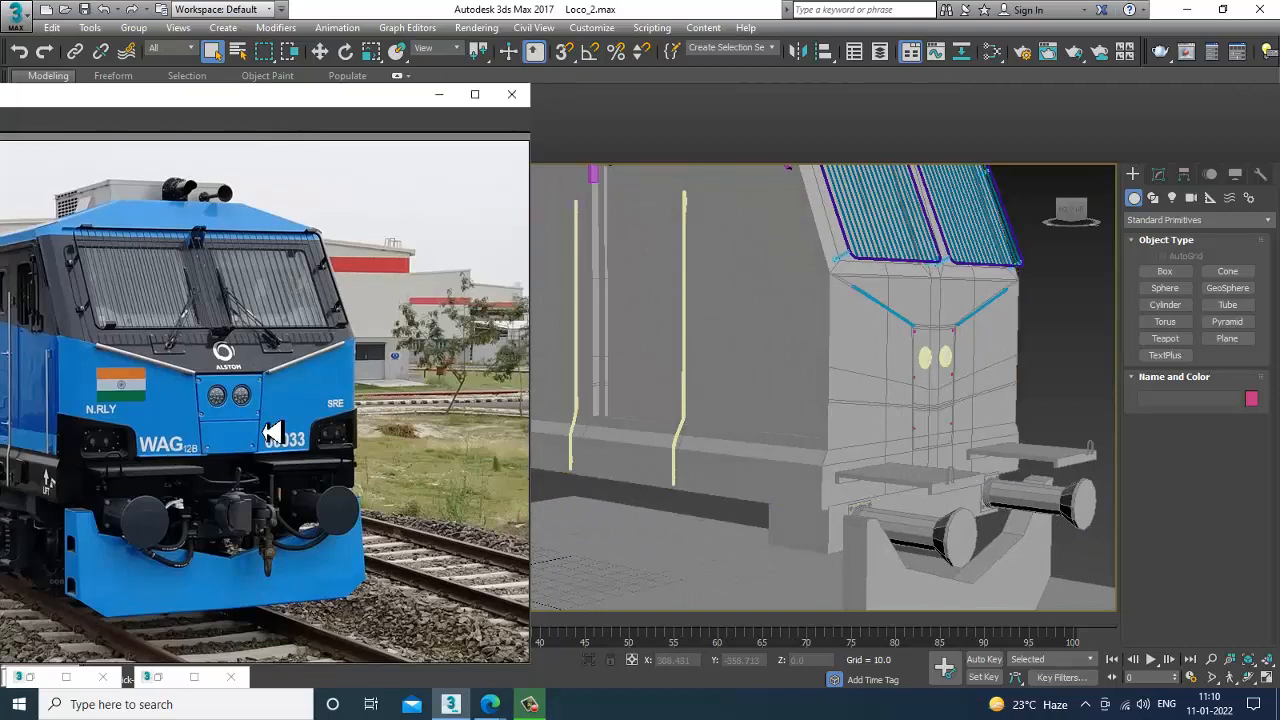
Reposition the locomotive reference image and convert the long box behind the buffers to an Editable Poly
left_click_drag(196, 106, 278, 70)
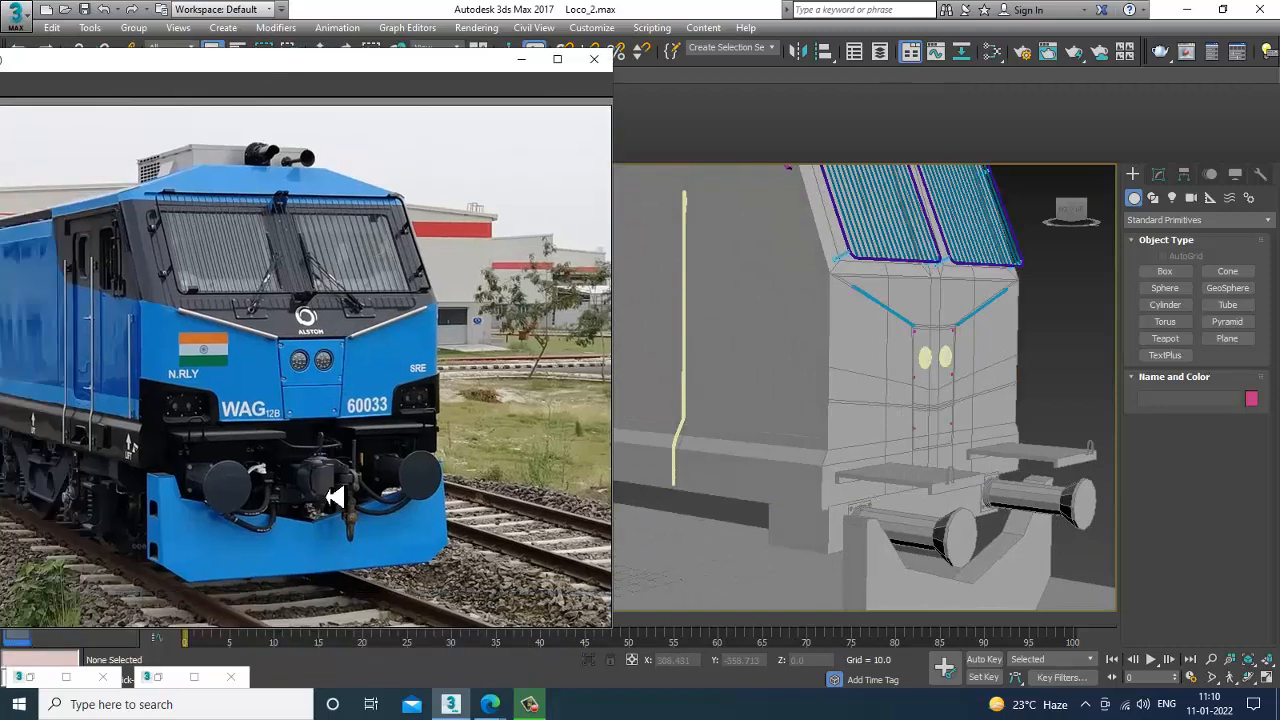
scroll(335, 497, "up", 2)
scroll(397, 477, "down", 2)
scroll(929, 386, "up", 3)
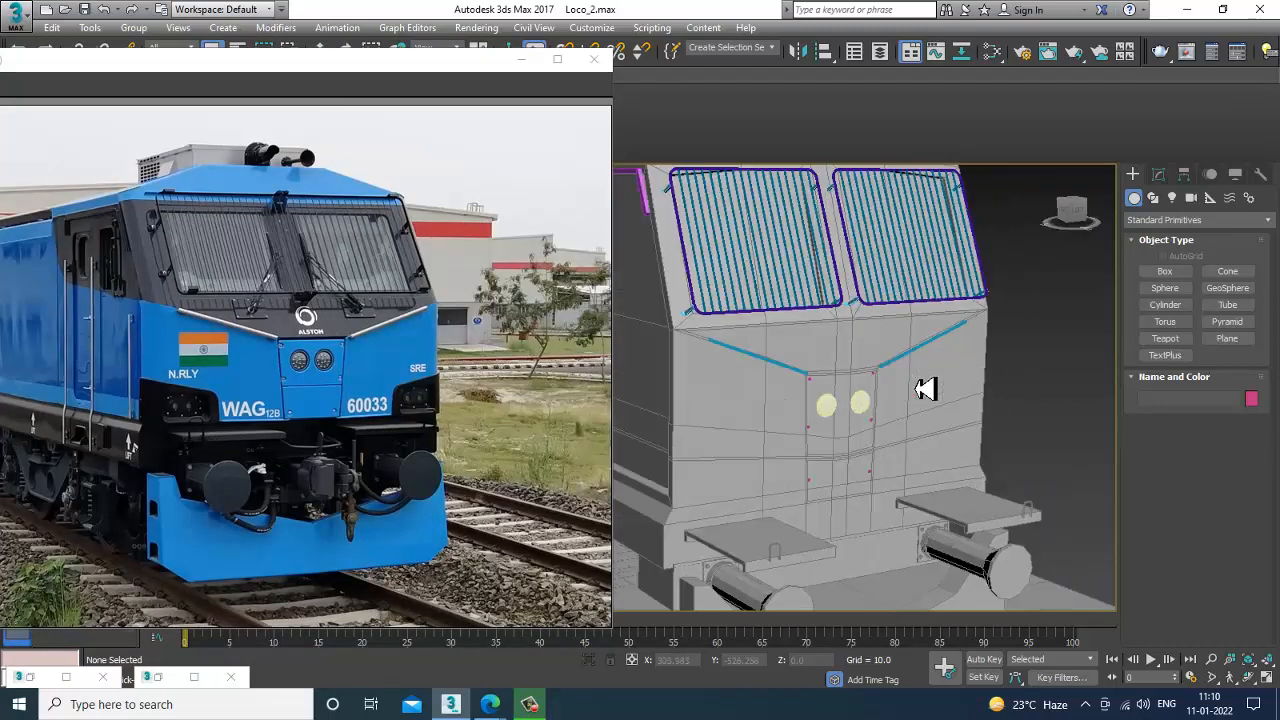
middle_click_drag(929, 386, 831, 357)
left_click(802, 425)
middle_click_drag(851, 409, 923, 356, "alt")
scroll(903, 366, "up", 2)
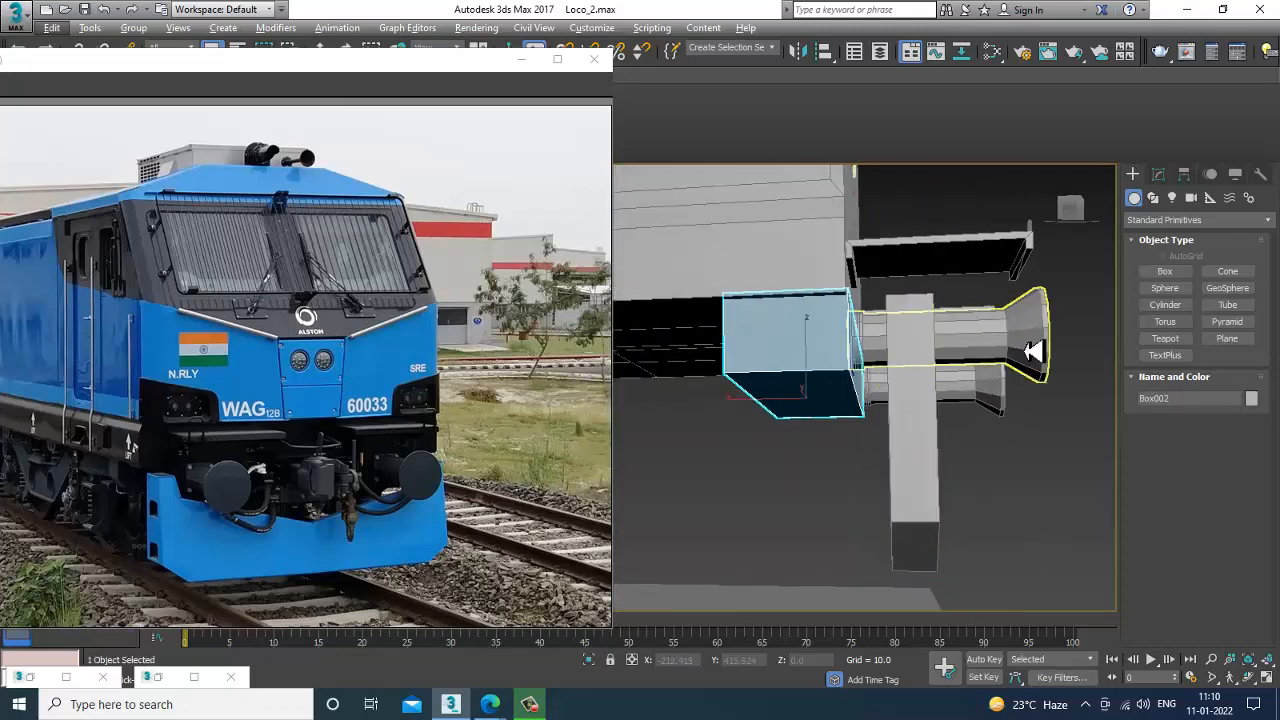
left_click(1160, 178)
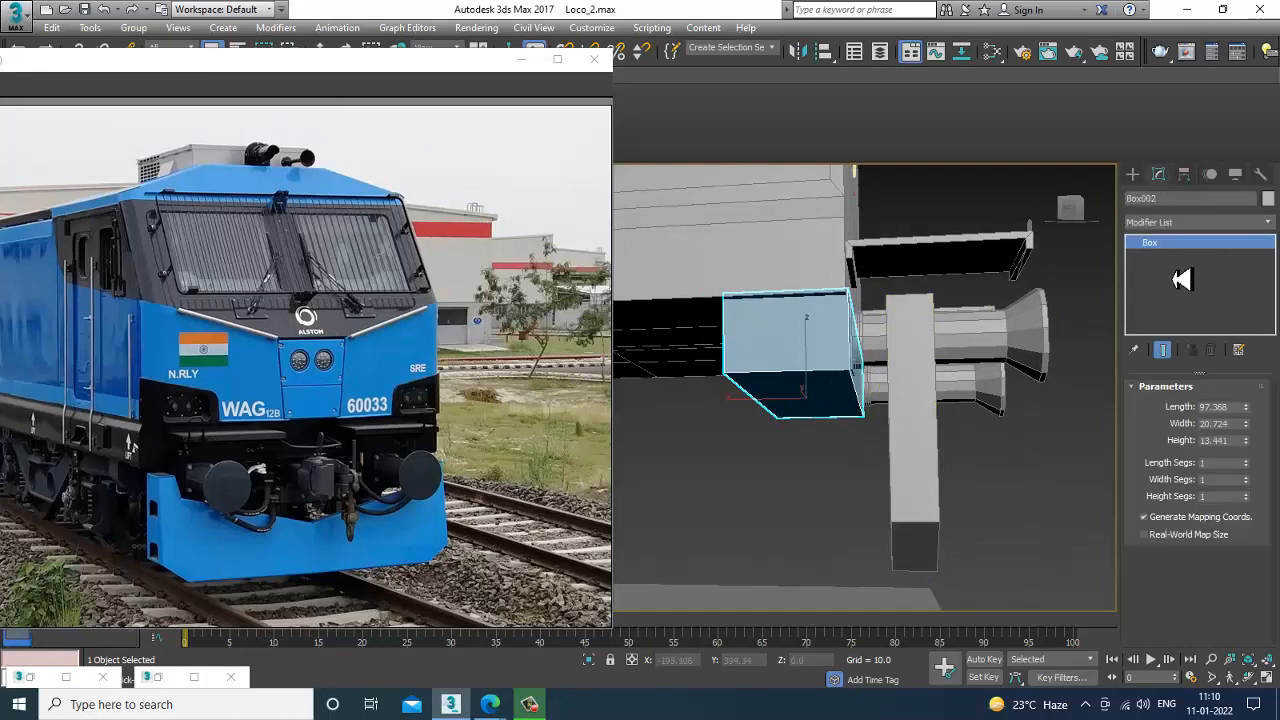
right_click(1194, 249)
left_click(1237, 373)
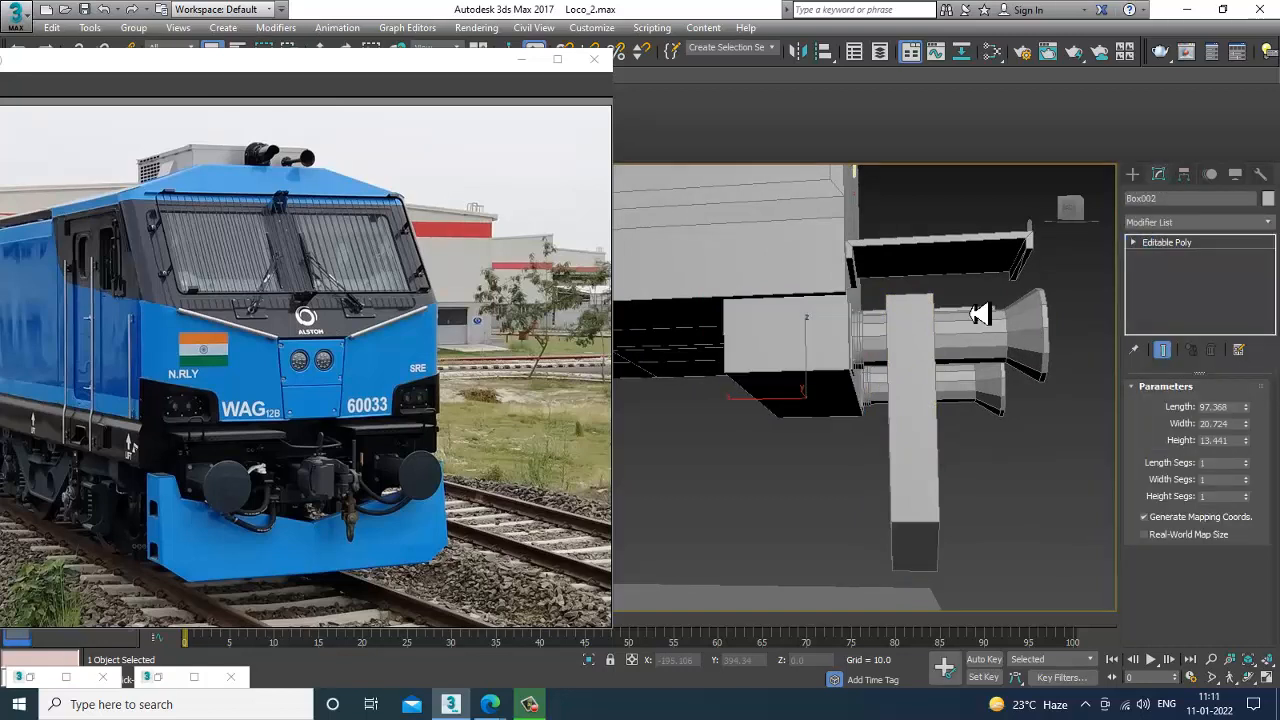
Lower the bottom polygon of the box behind the buffers by about 5.6 units
key("4")
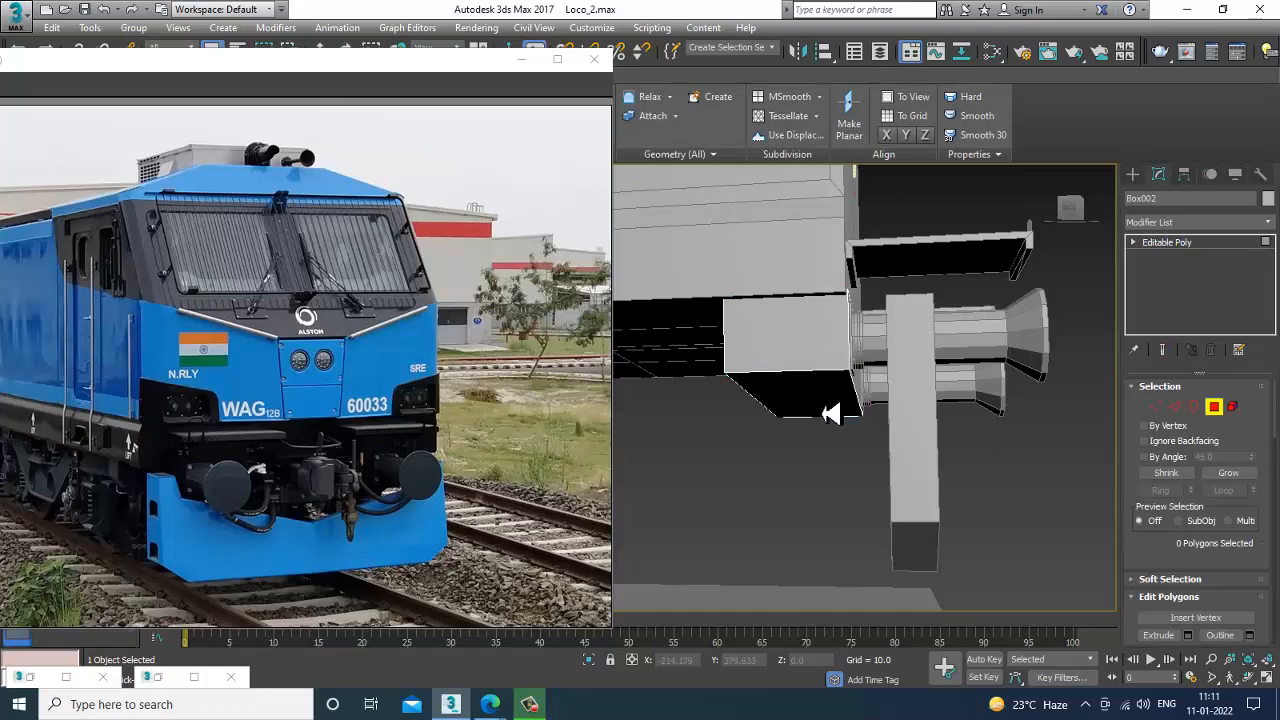
left_click(831, 414)
middle_click_drag(893, 425, 822, 383, "alt")
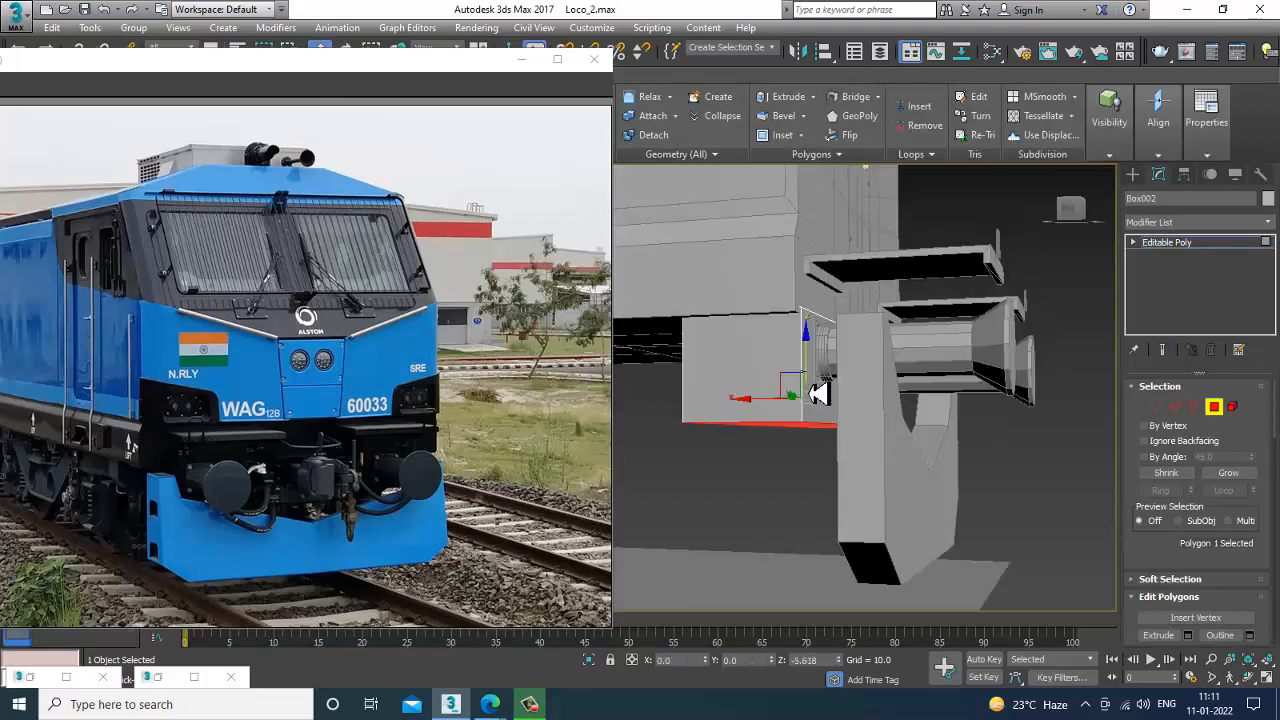
middle_click_drag(1051, 400, 995, 420, "alt")
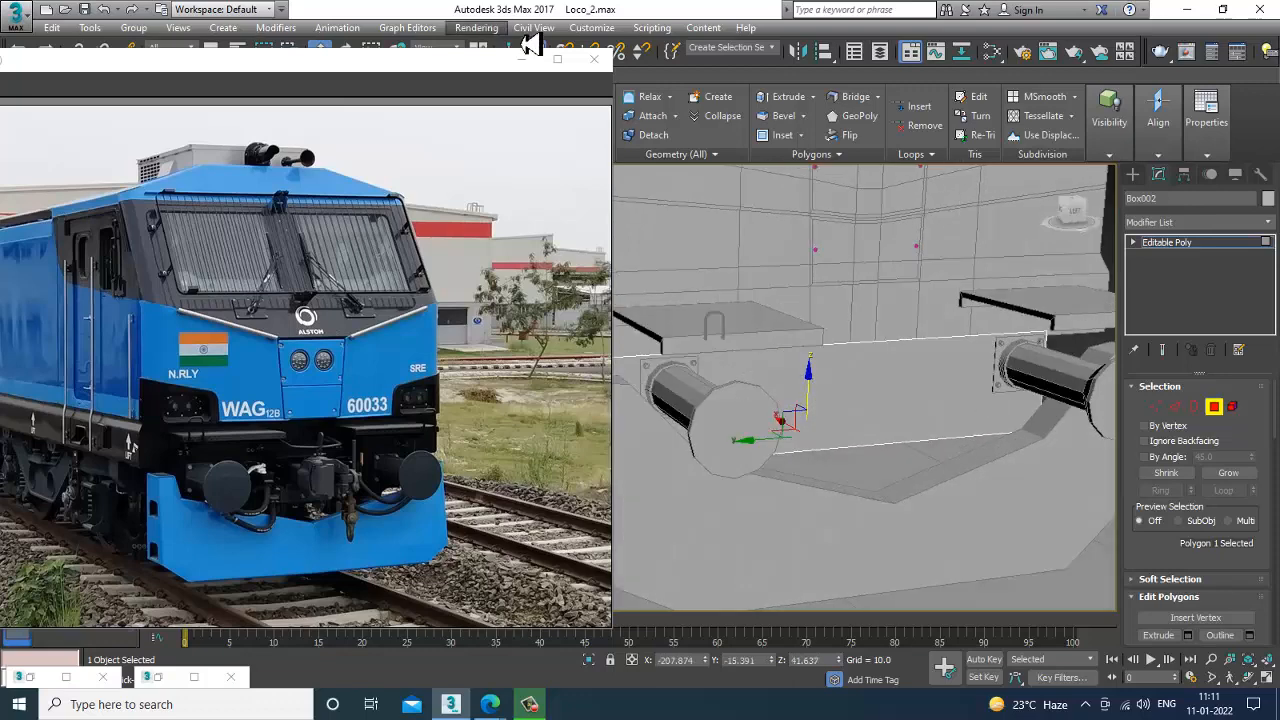
Open the Train_coupling.jpg reference image, place it beside the model, and bring the locomotive photo back in front
left_click(477, 28)
left_click(569, 484)
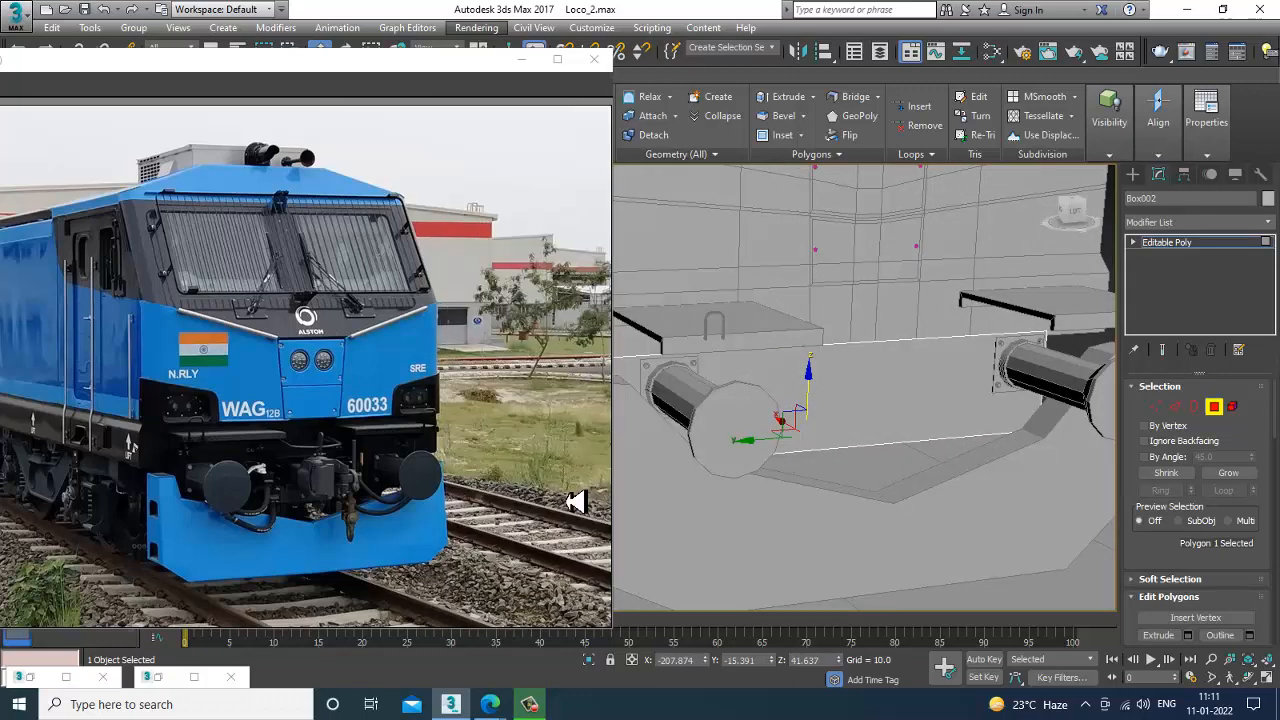
double_click(322, 278)
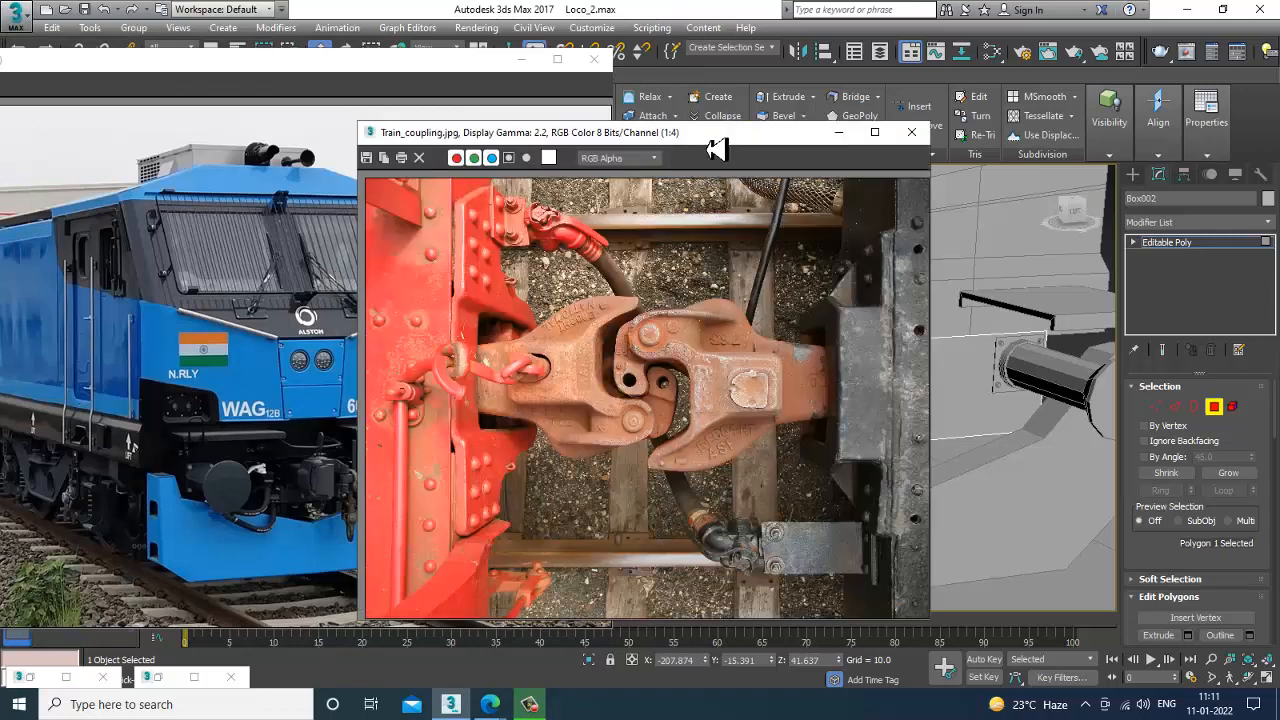
left_click_drag(715, 148, 150, 155)
scroll(951, 418, "down", 2)
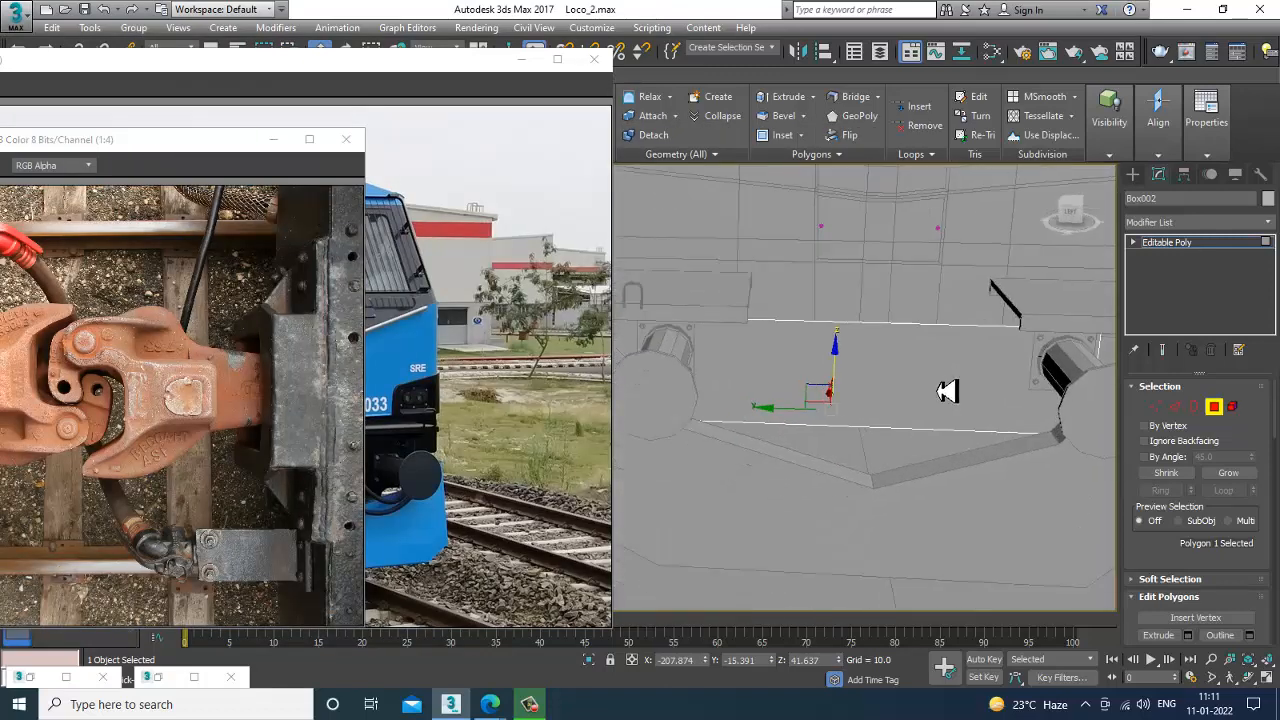
left_click(456, 368)
middle_click_drag(800, 470, 776, 463, "alt")
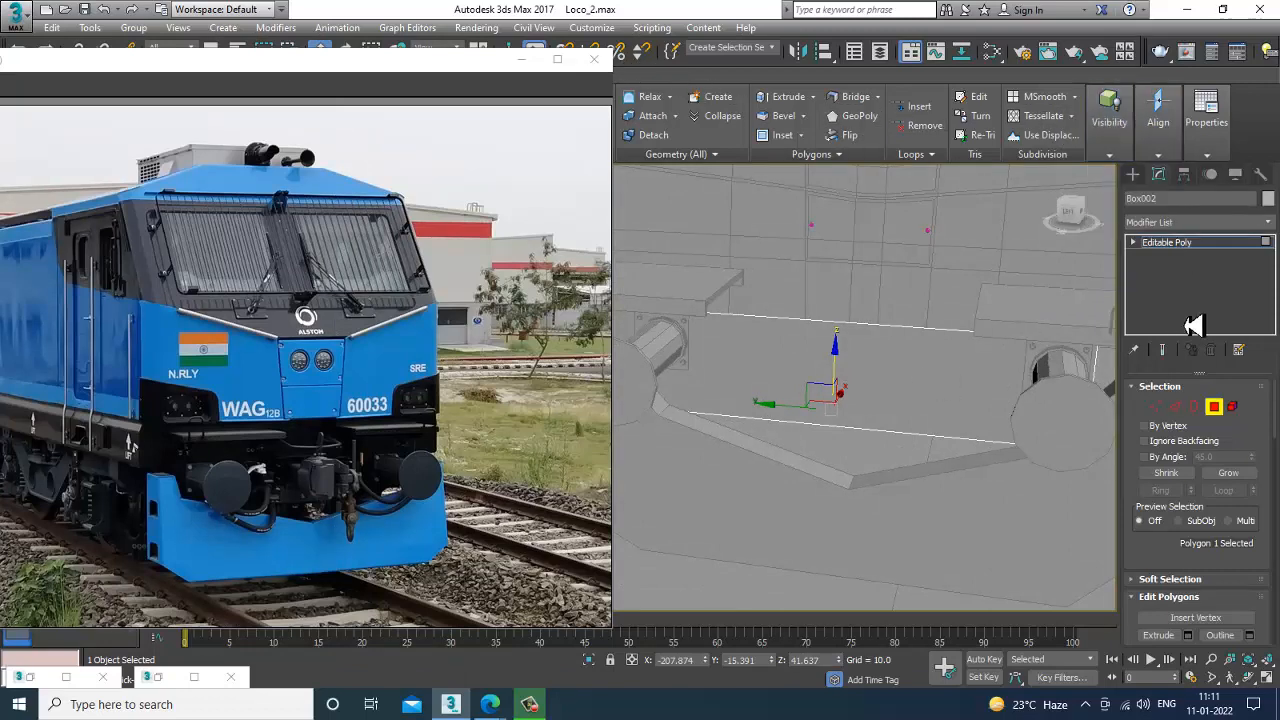
Add two vertical edge loops with Swift Loop around the middle of the box behind the buffers
left_click(1212, 245)
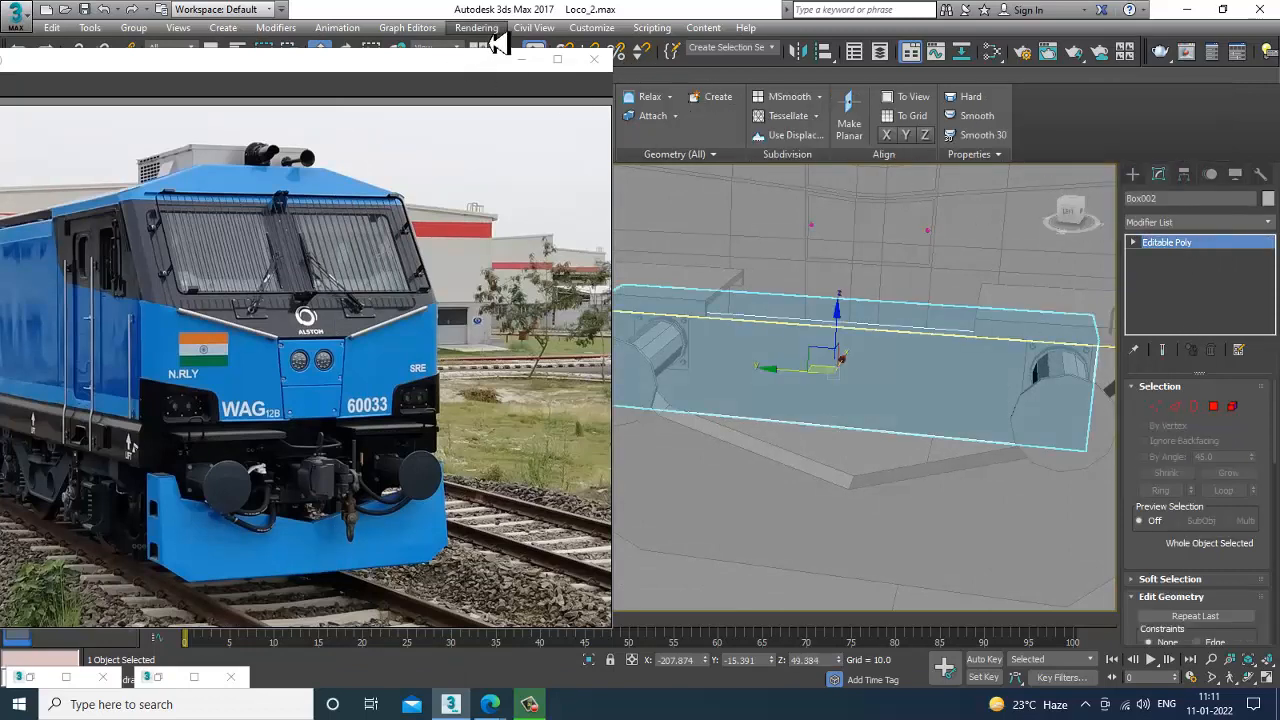
left_click_drag(470, 75, 432, 143)
left_click(567, 96)
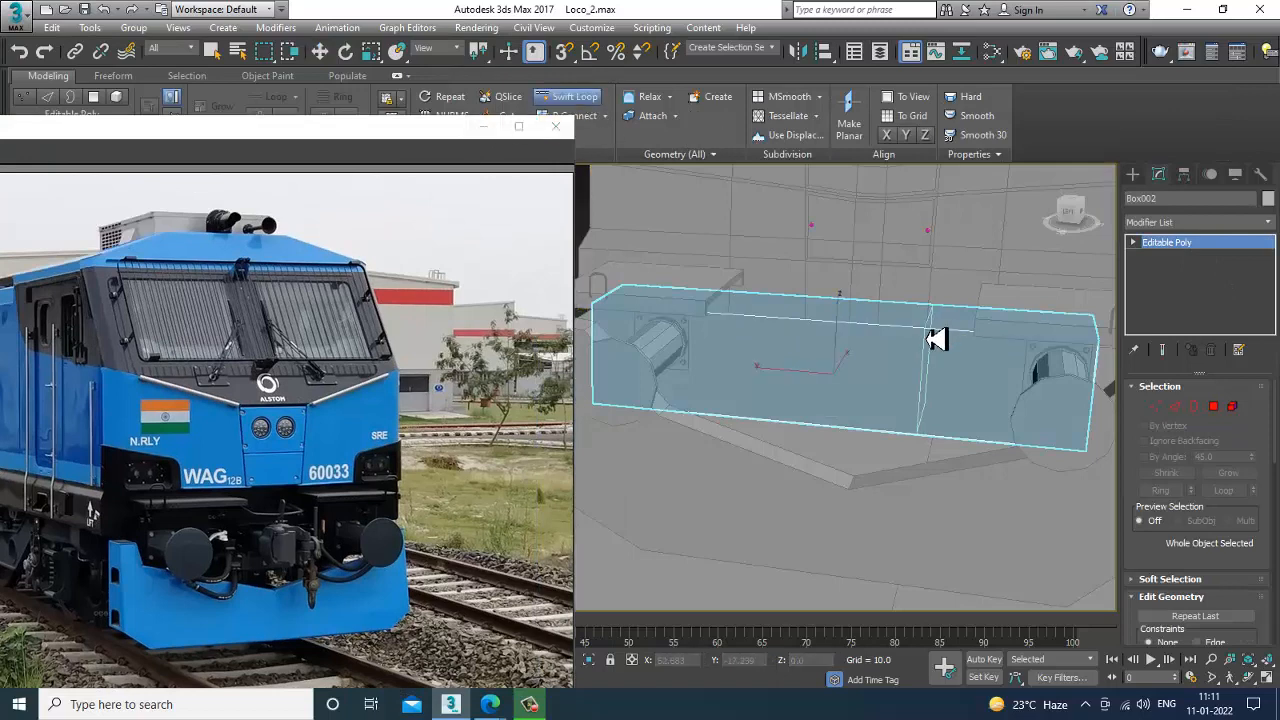
middle_click_drag(790, 408, 840, 374, "alt")
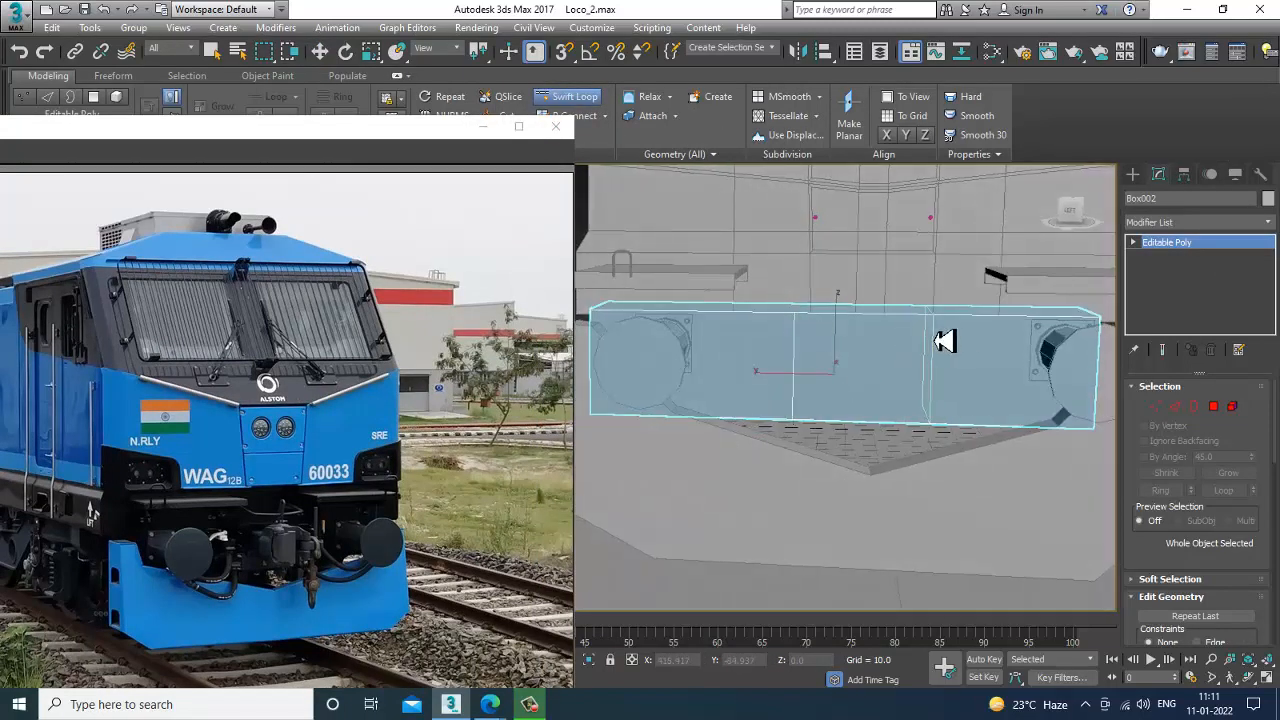
middle_click_drag(944, 341, 934, 406, "alt")
In the Left view, widen the box behind the buffers by moving its four right-end vertices outward about 13 units
key("w")
scroll(934, 406, "down", 5)
key("alt+w")
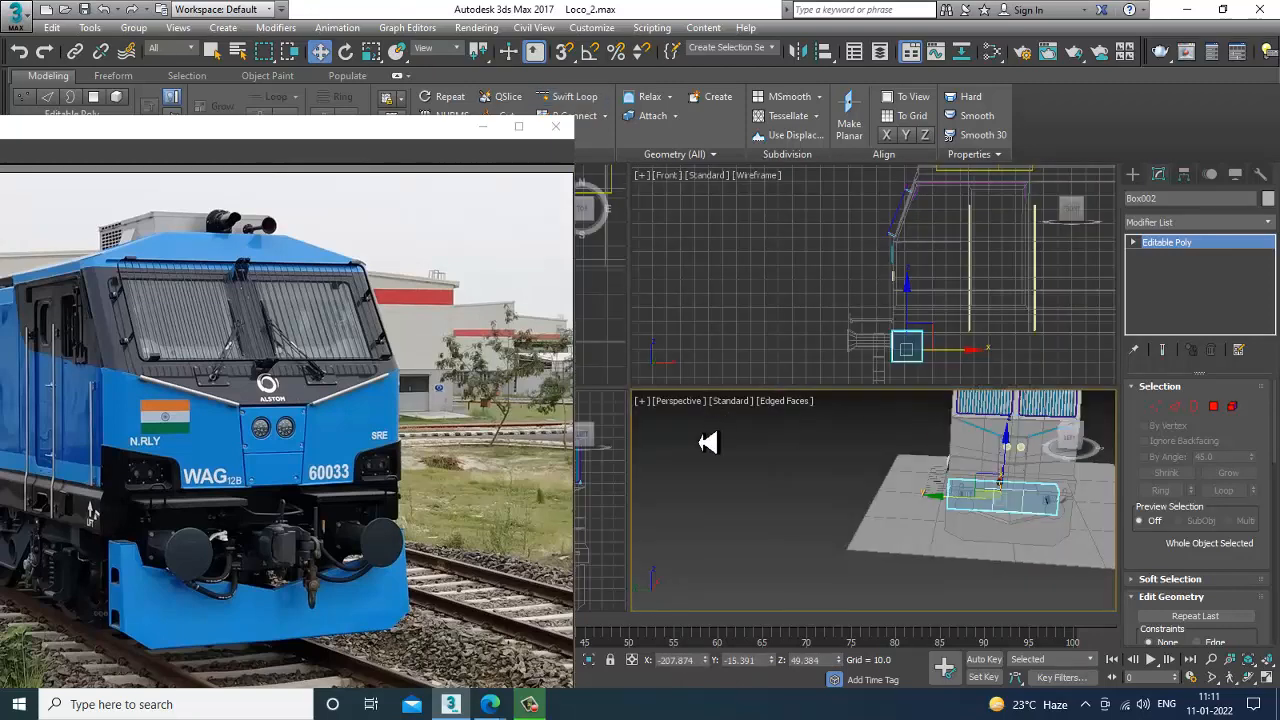
right_click(624, 551)
key("alt+w")
scroll(757, 443, "up", 10)
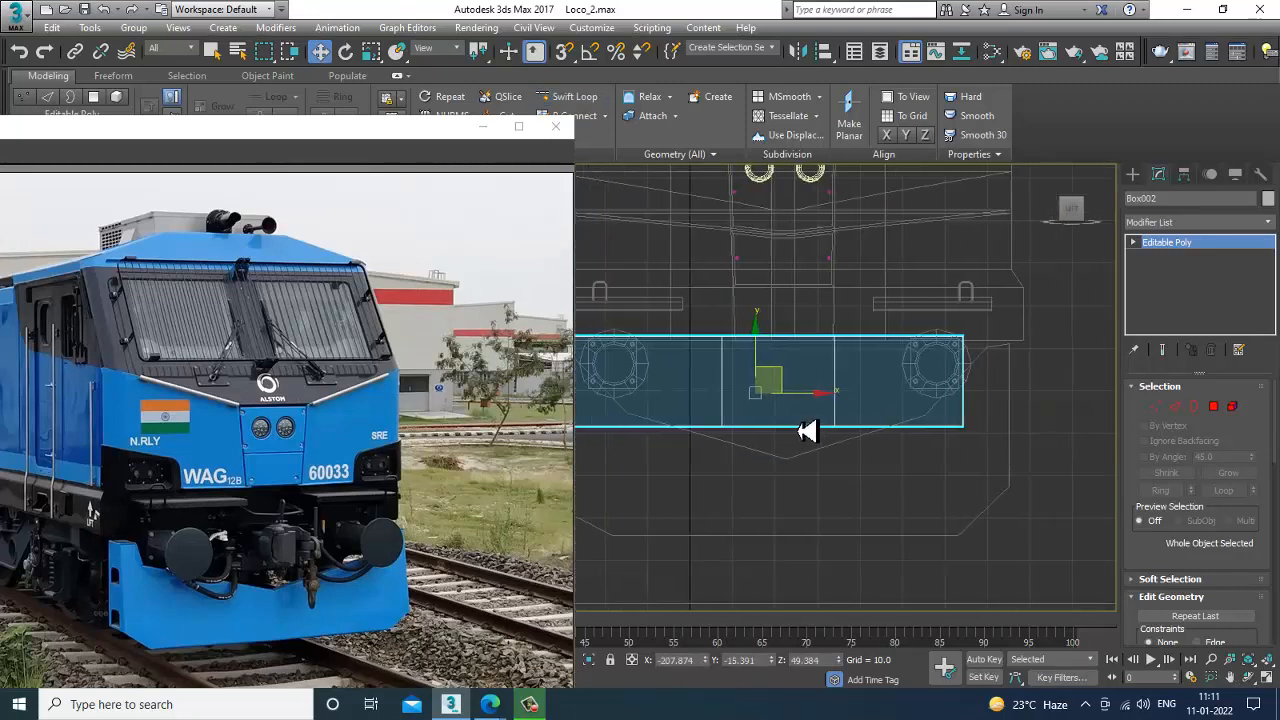
scroll(806, 451, "down", 4)
scroll(834, 446, "up", 2)
key("1")
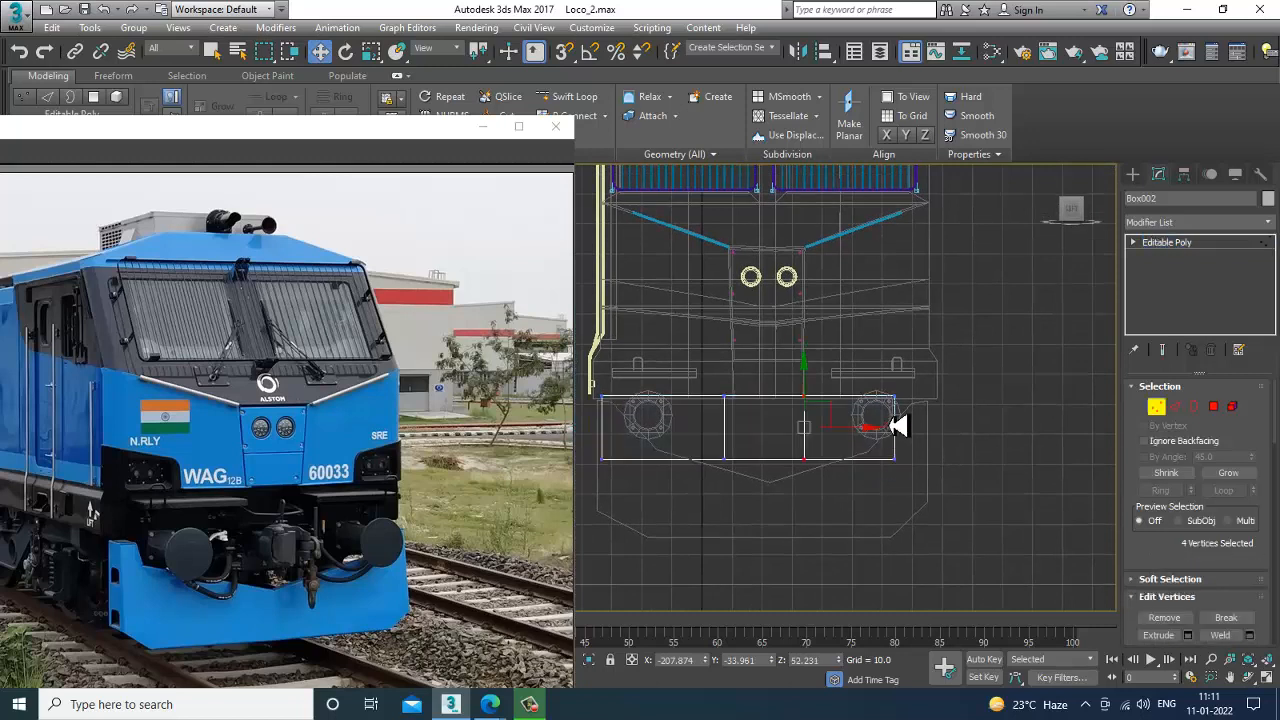
left_click_drag(851, 343, 945, 510)
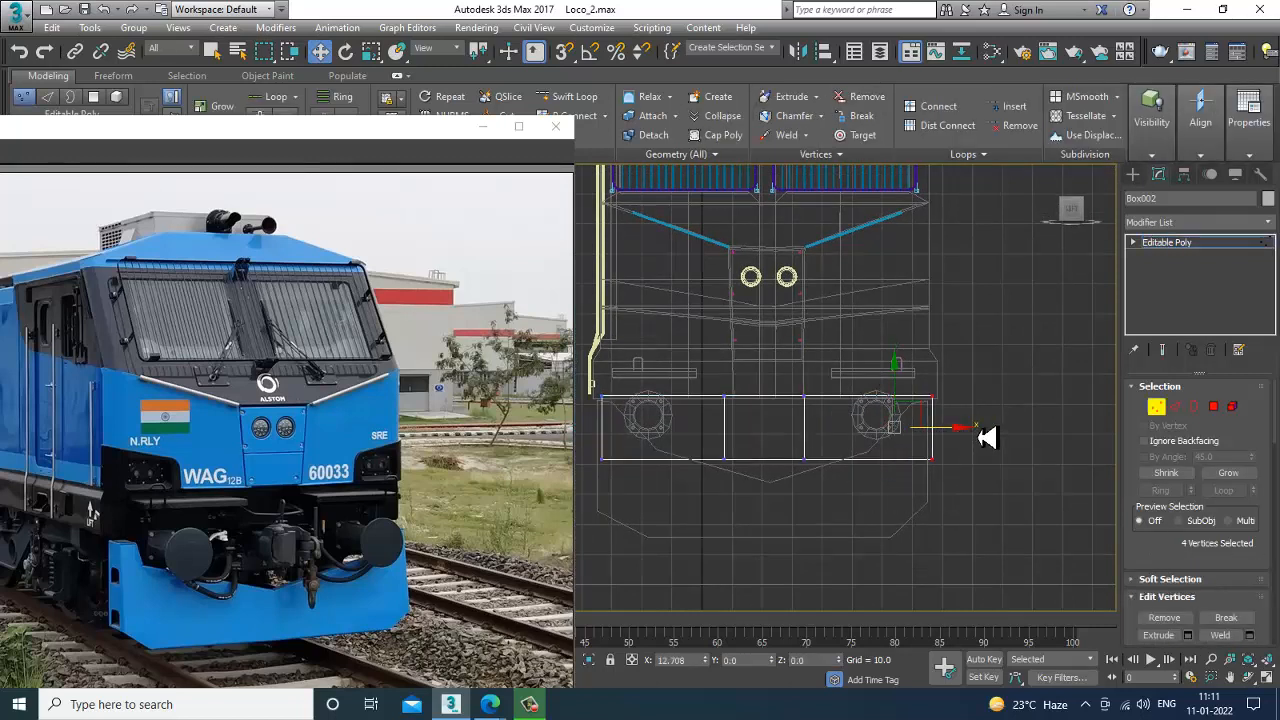
left_click_drag(988, 437, 973, 432)
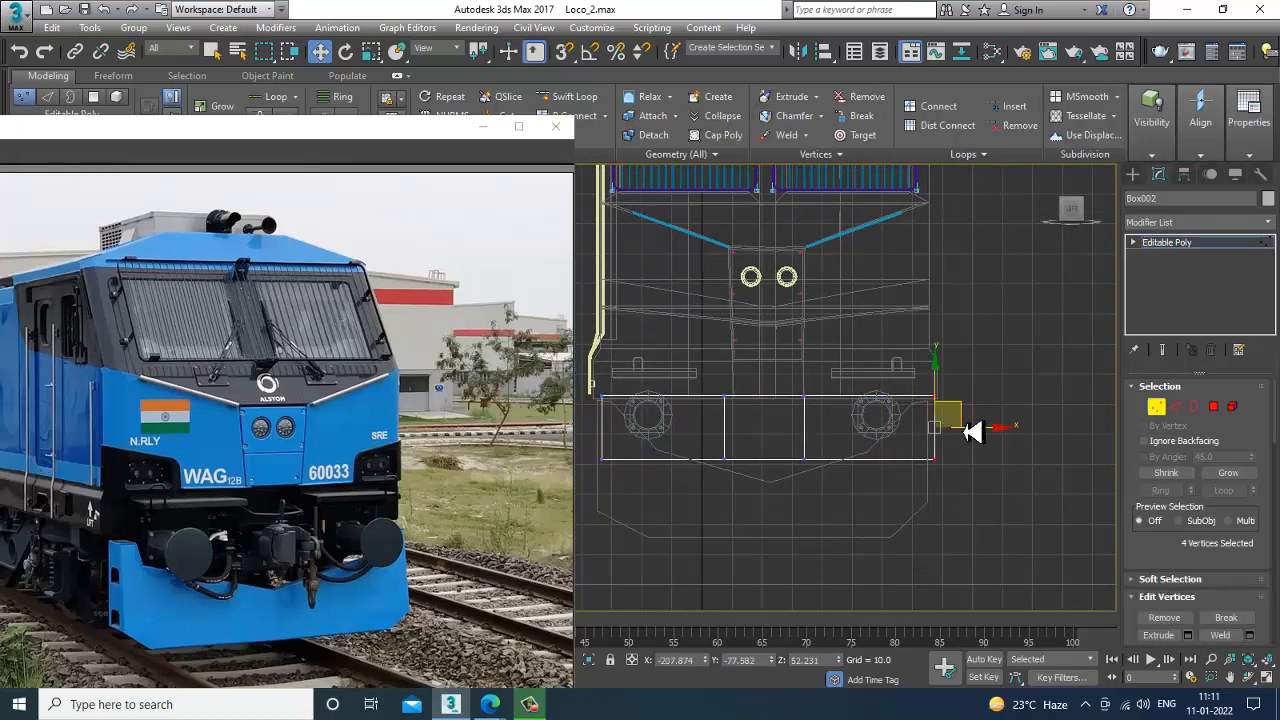
left_click(1217, 244)
Move the front guard plate's five right-side spline vertices slightly outward and shift its central notch vertex to the new centre
left_click(913, 518)
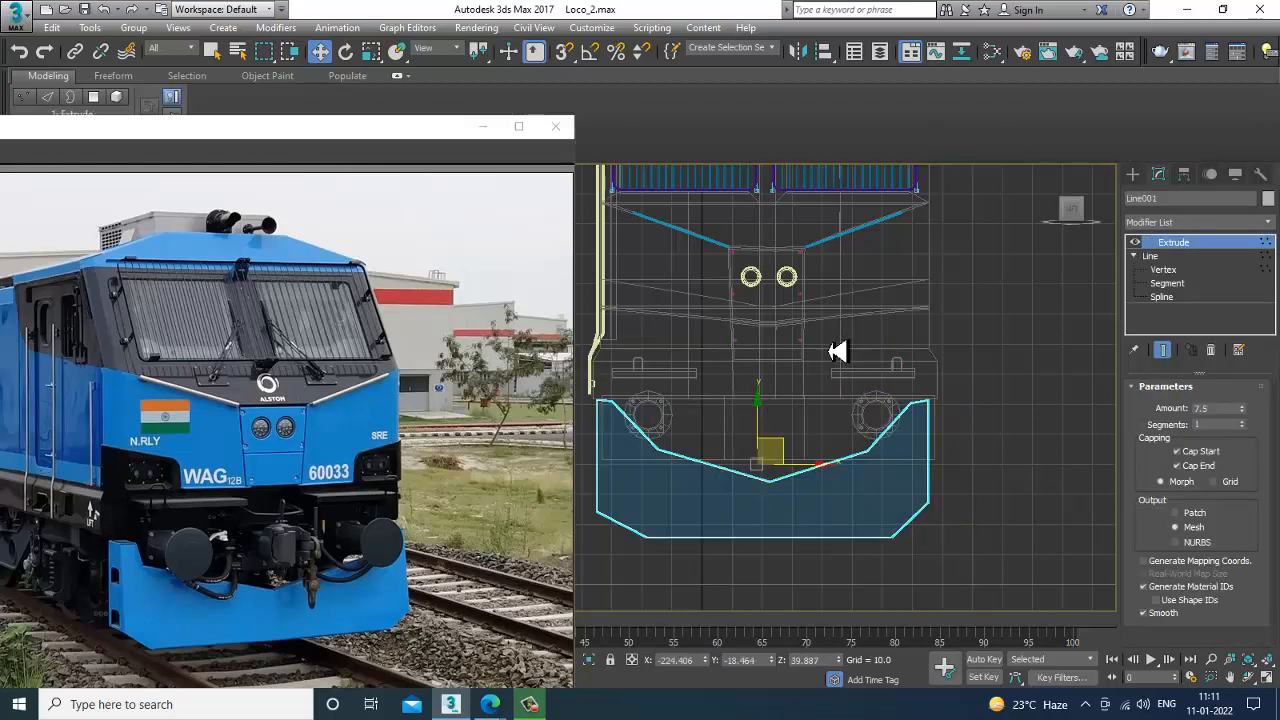
left_click(1172, 270)
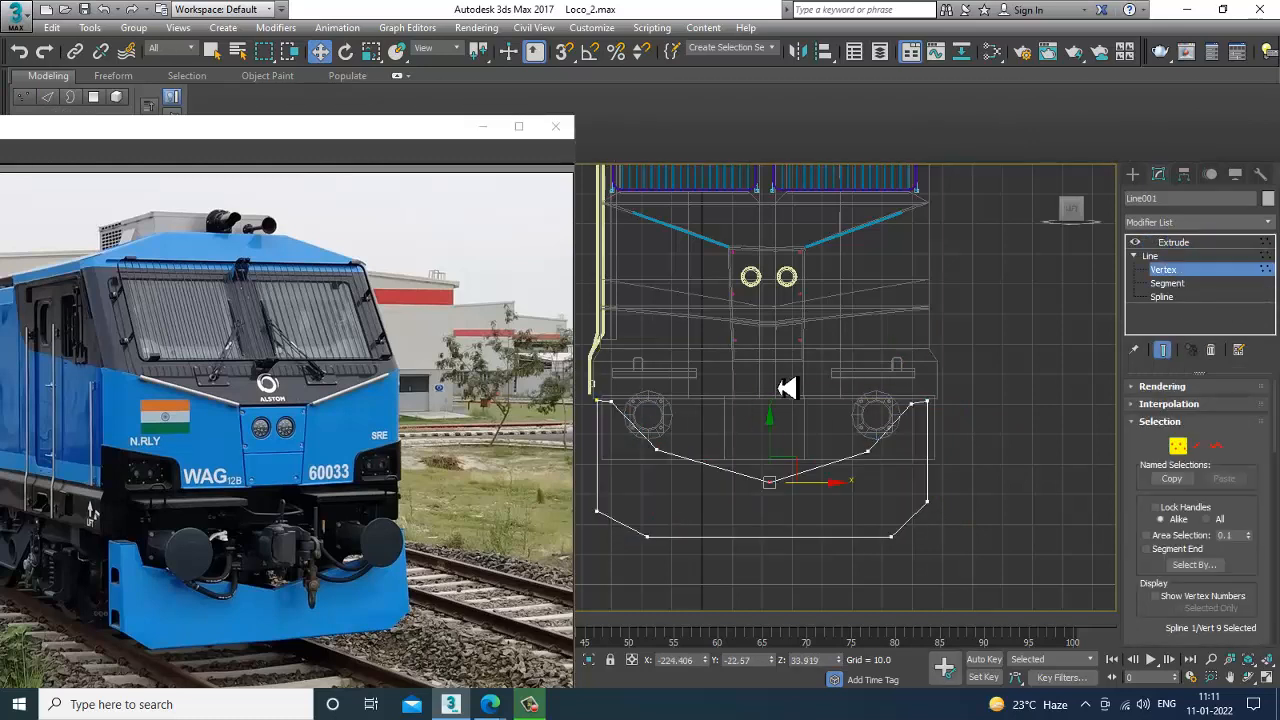
left_click_drag(910, 457, 1066, 632)
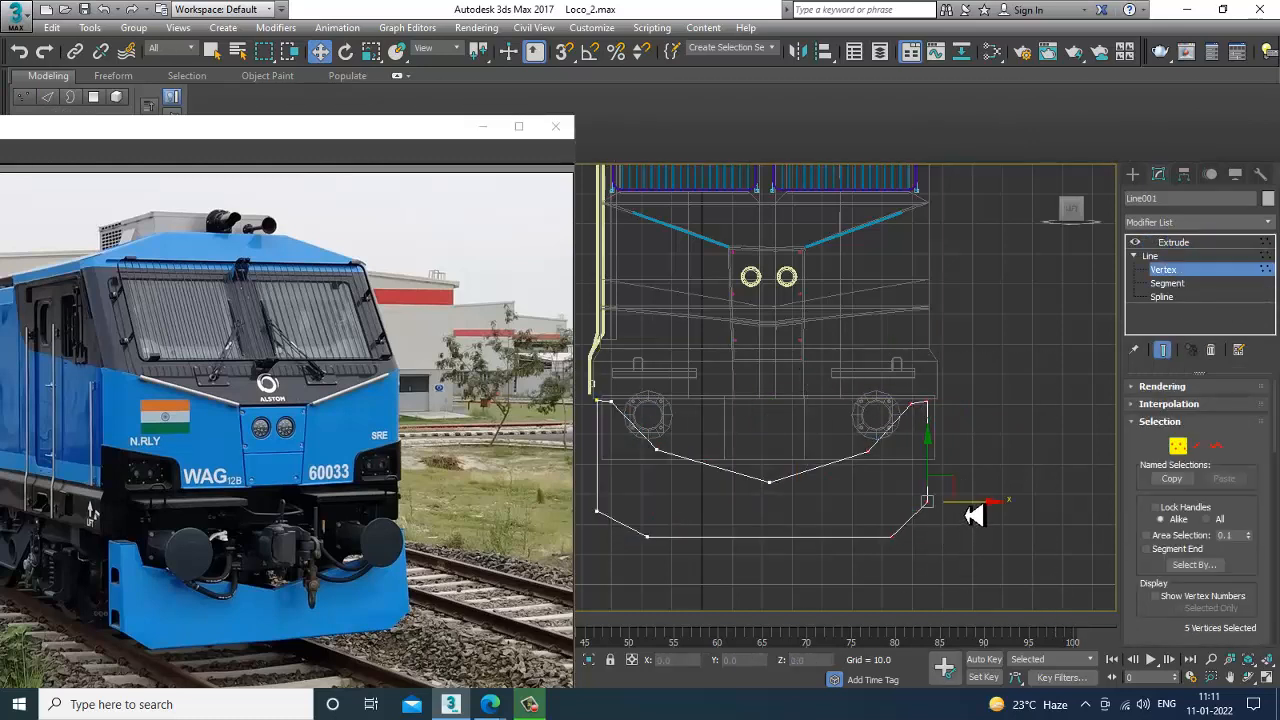
left_click_drag(974, 515, 982, 513)
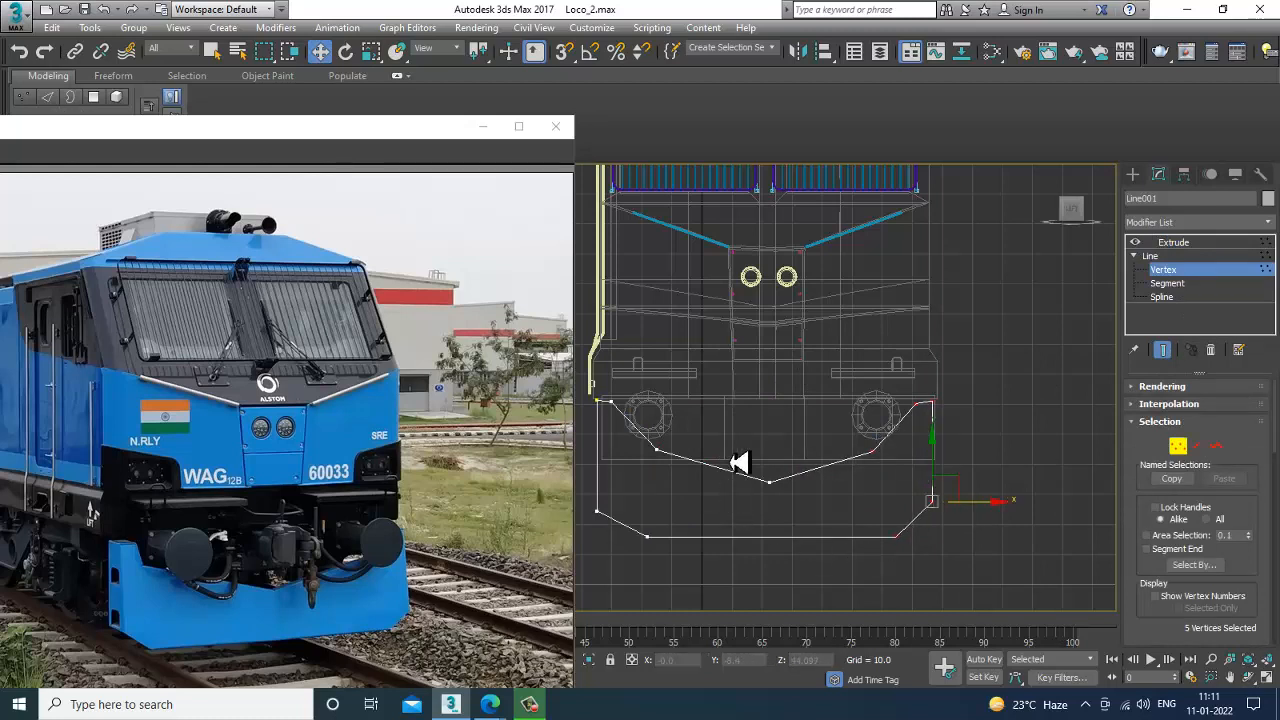
left_click(769, 482)
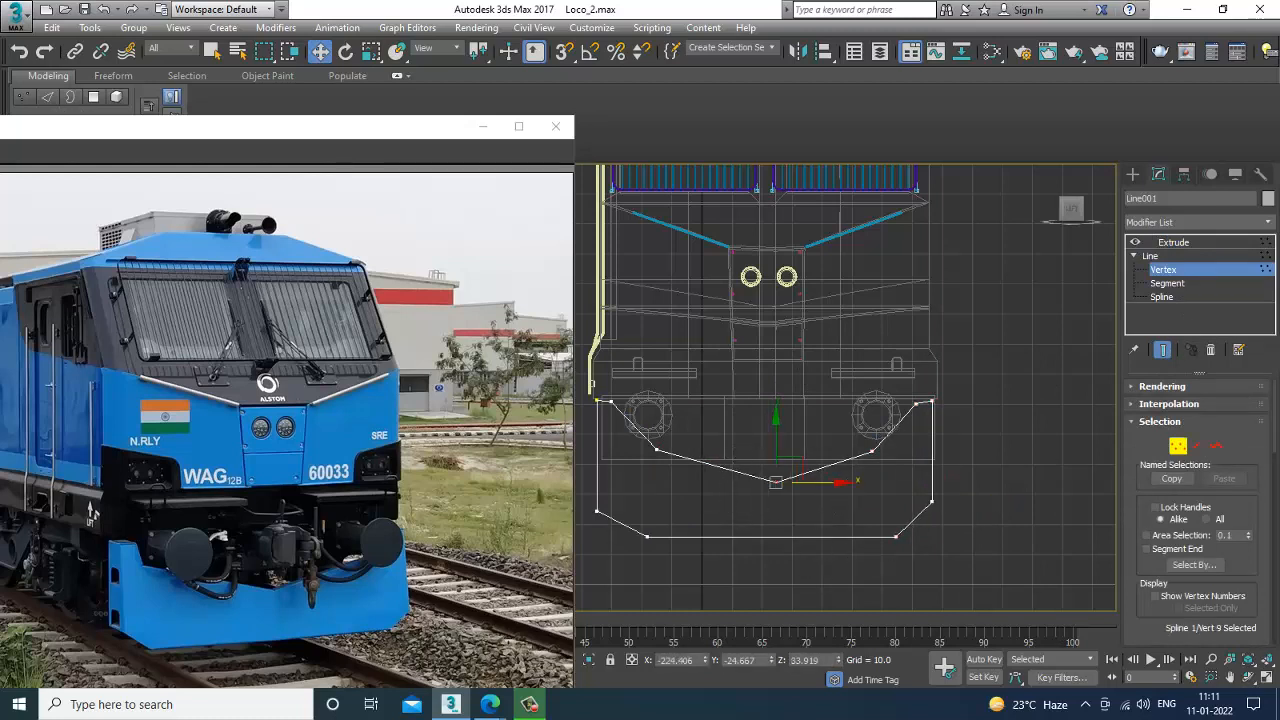
left_click(1198, 271)
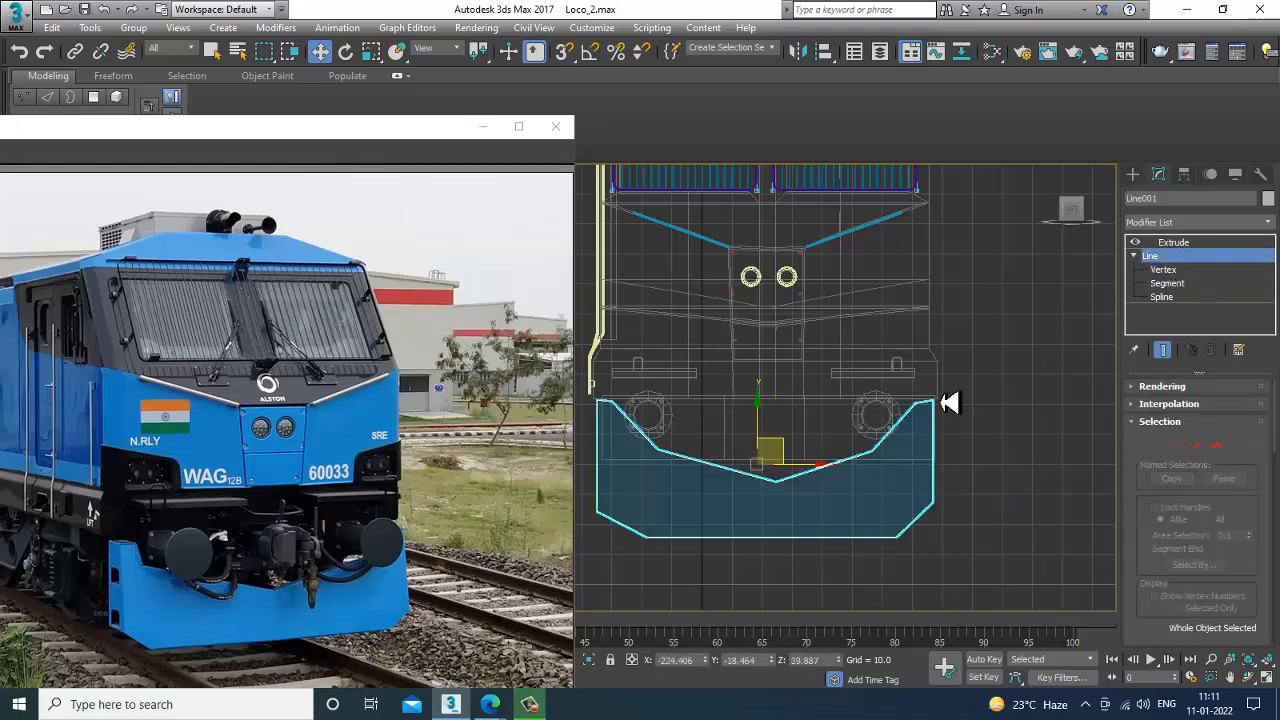
Shift the eight middle vertices of the box behind the buffers sideways to centre its two edge loops
left_click(814, 450)
key("1")
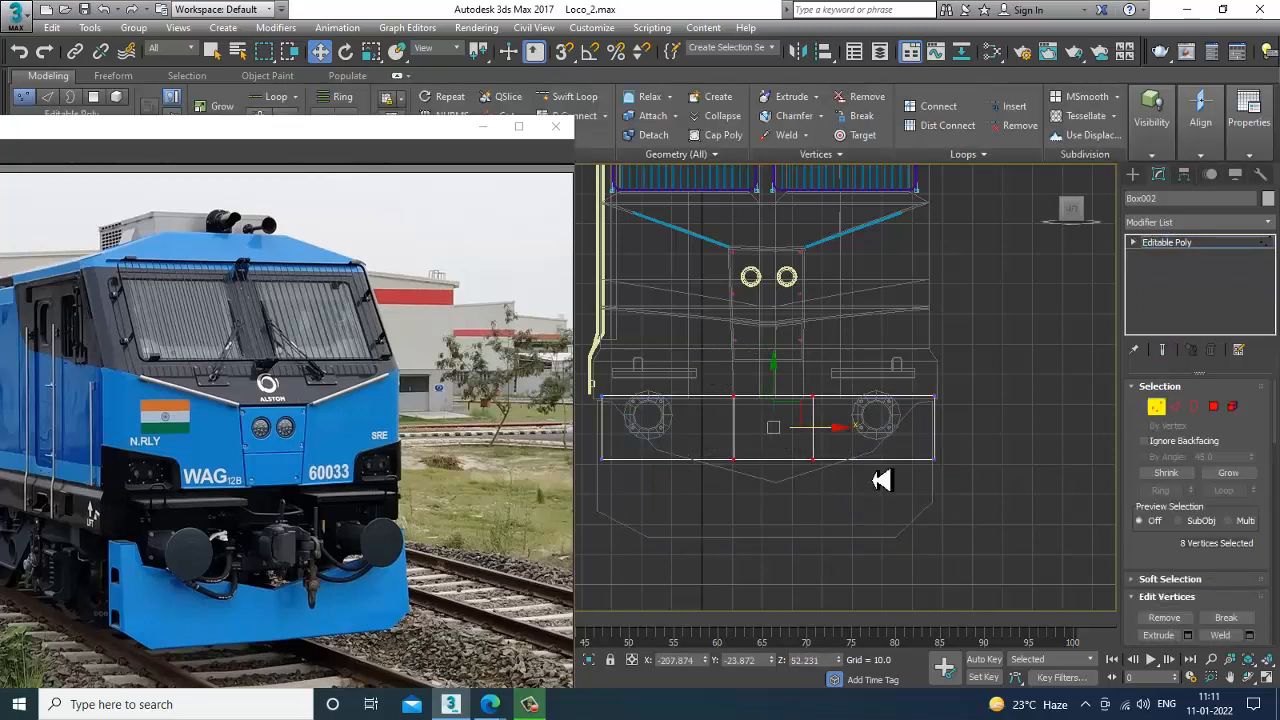
mouse_move(880, 480)
middle_mouse_down("alt")
mouse_move(929, 534)
mouse_move(1009, 491)
mouse_move(853, 426)
mouse_move(857, 443)
mouse_move(908, 450)
middle_mouse_up("alt")
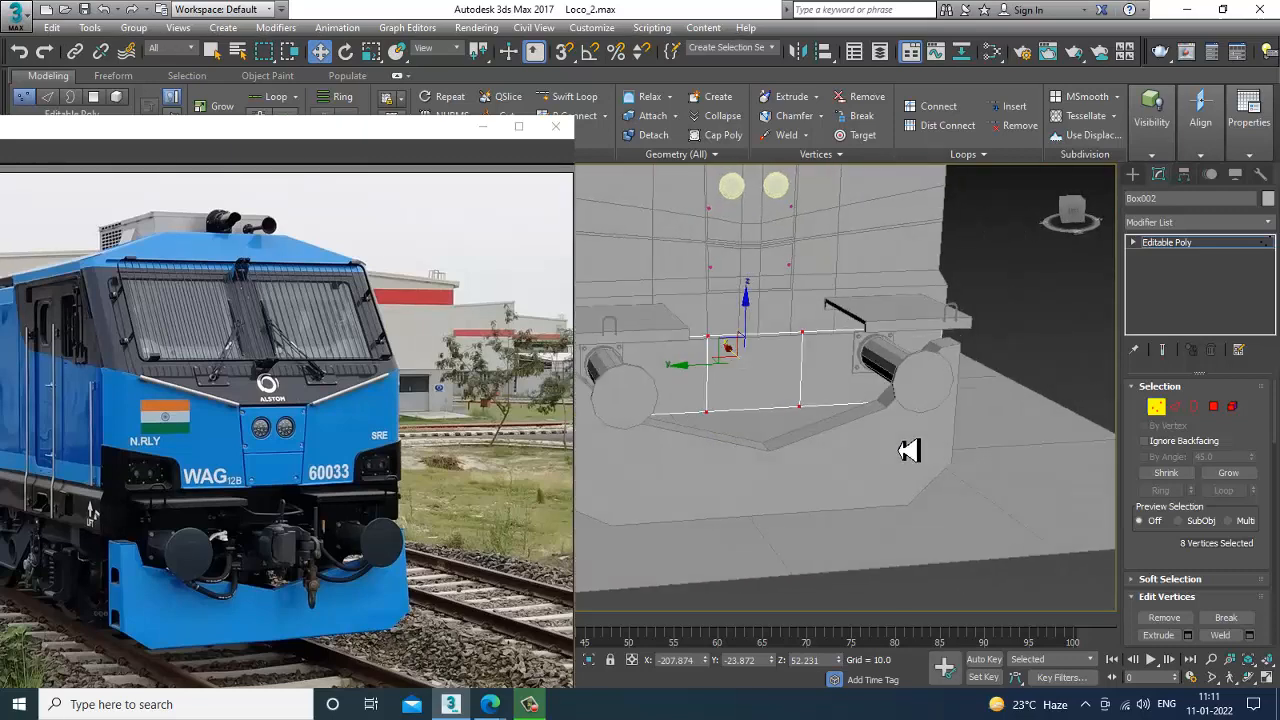
Inset the central front polygon of the box between the two edge loops
left_click(1213, 406)
left_click(740, 365)
middle_click_drag(740, 365, 905, 429, "alt")
scroll(1243, 572, "down", 3)
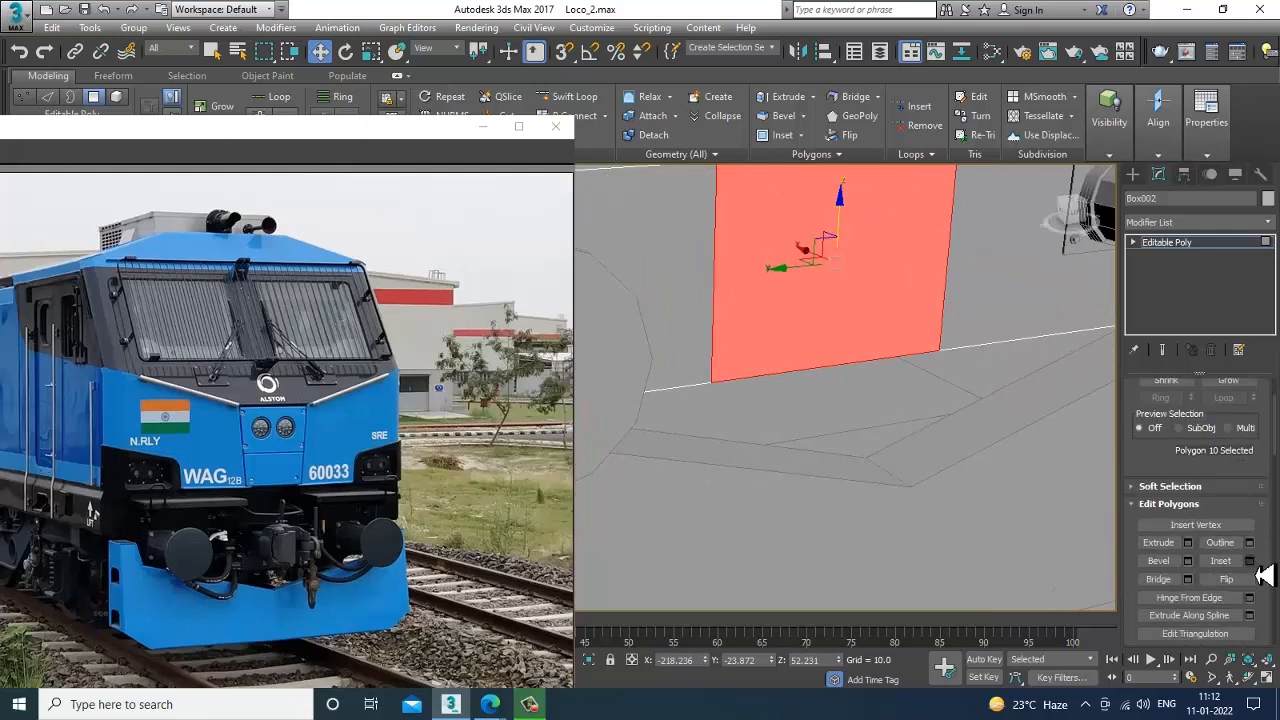
left_click(1250, 562)
left_click(638, 443)
Extrude the inset front polygon inward with a height of -3.489 to form the coupler recess
middle_click_drag(760, 410, 1100, 525, "alt")
left_click(1189, 543)
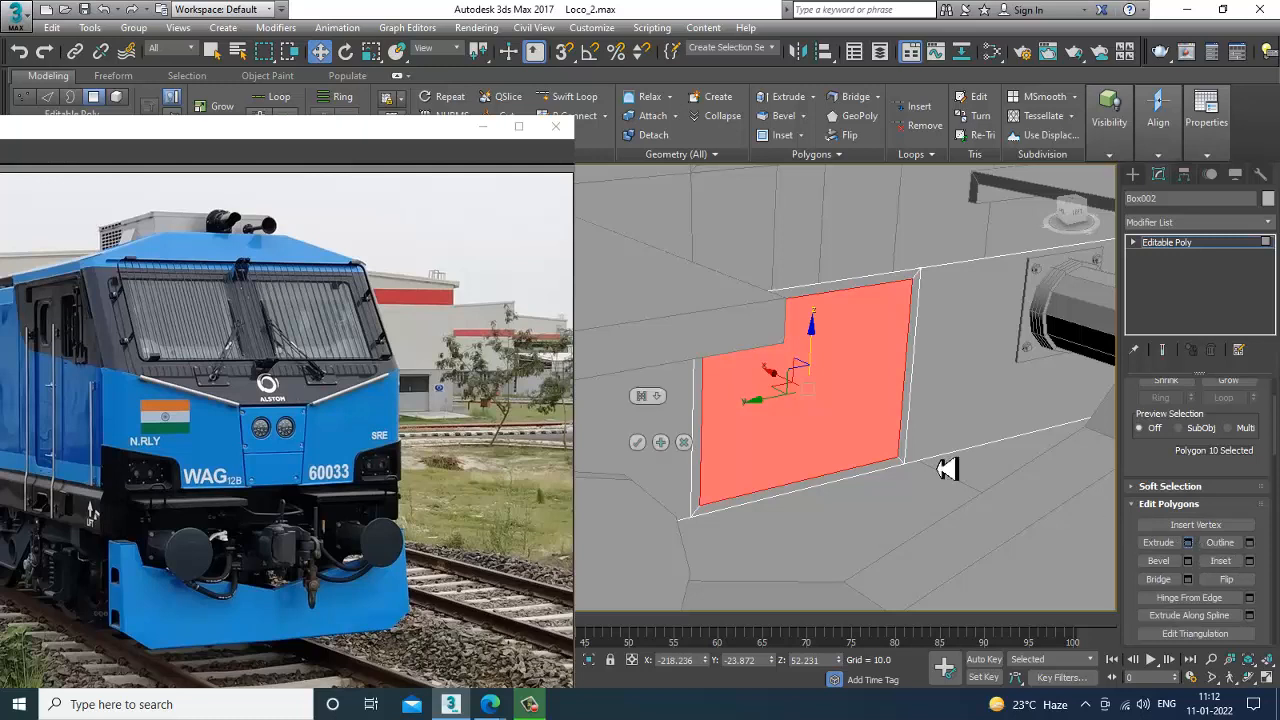
left_click_drag(648, 433, 678, 513)
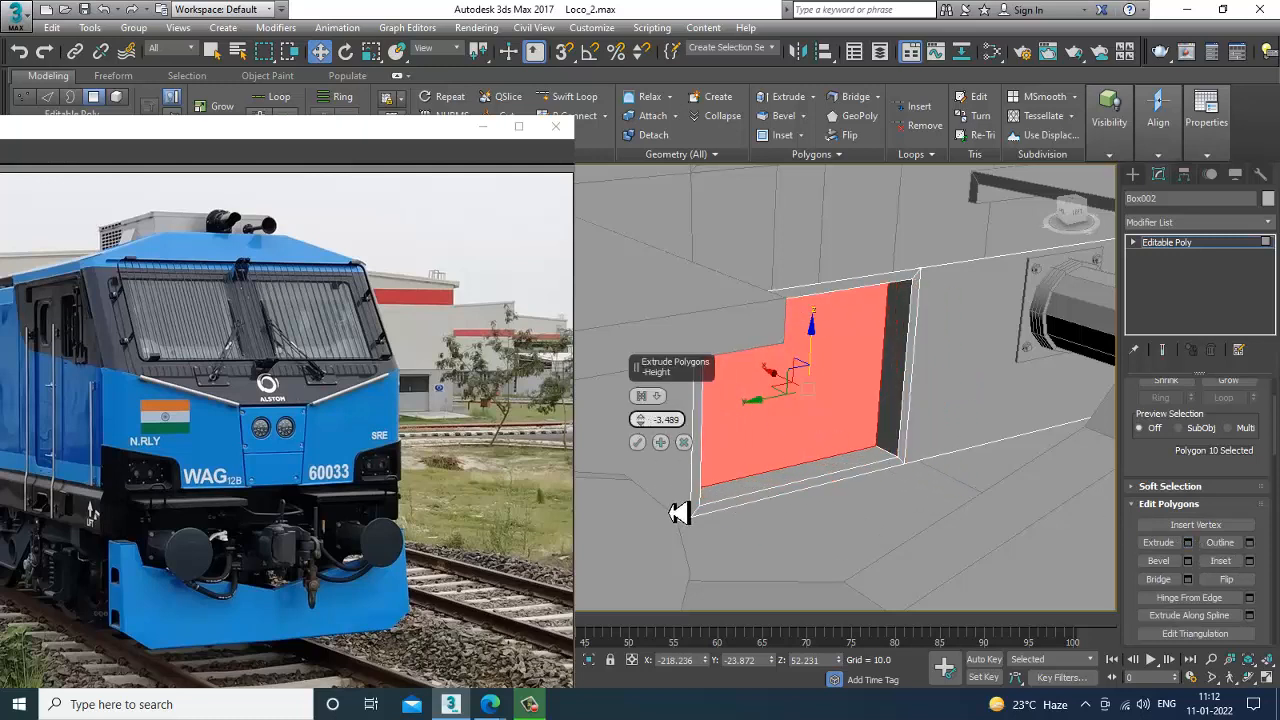
left_click(638, 443)
Rearrange the reference images so the train coupling photo sits in front beside the recessed panel
left_click_drag(229, 134, 401, 134)
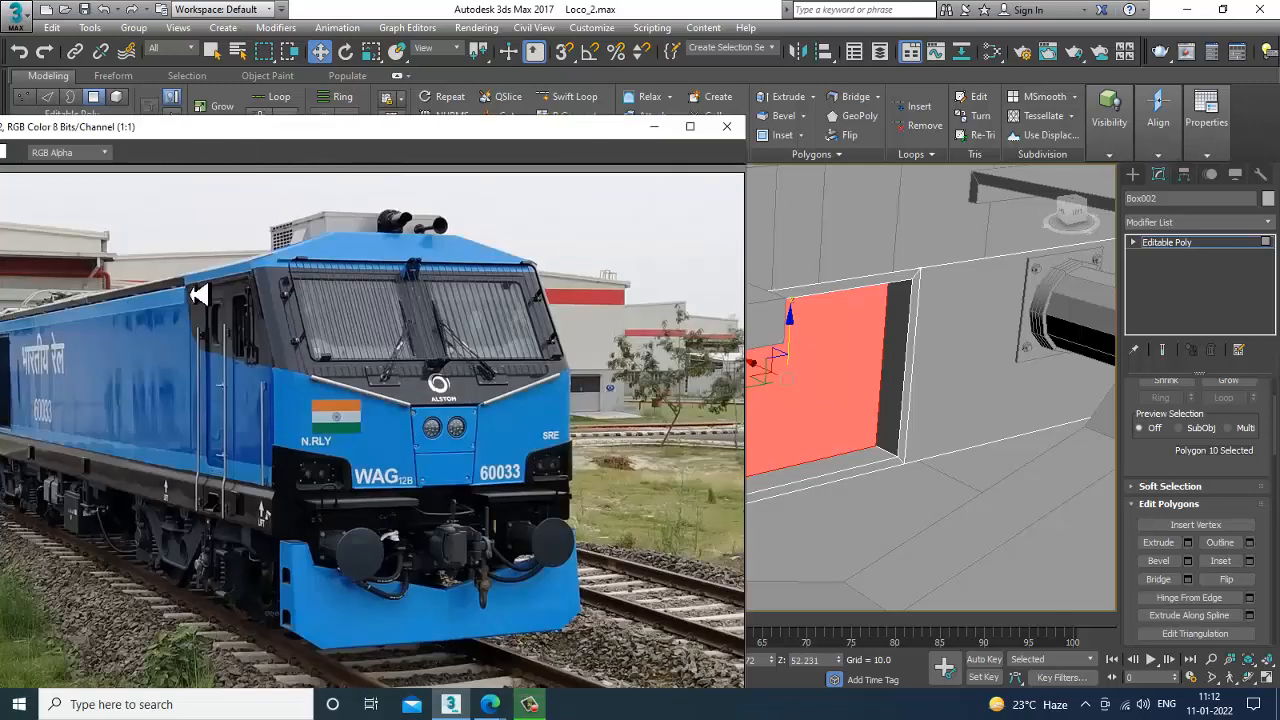
left_click_drag(199, 136, 253, 366)
left_click(175, 222)
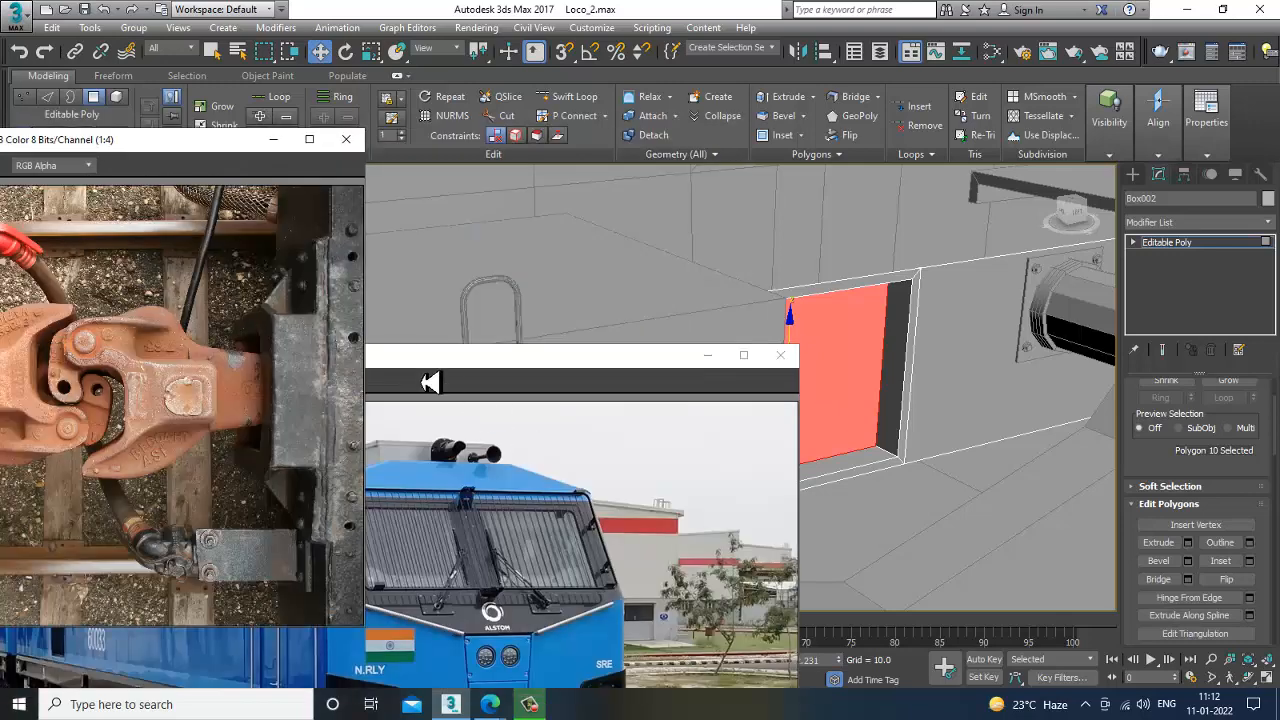
left_click_drag(620, 361, 525, 380)
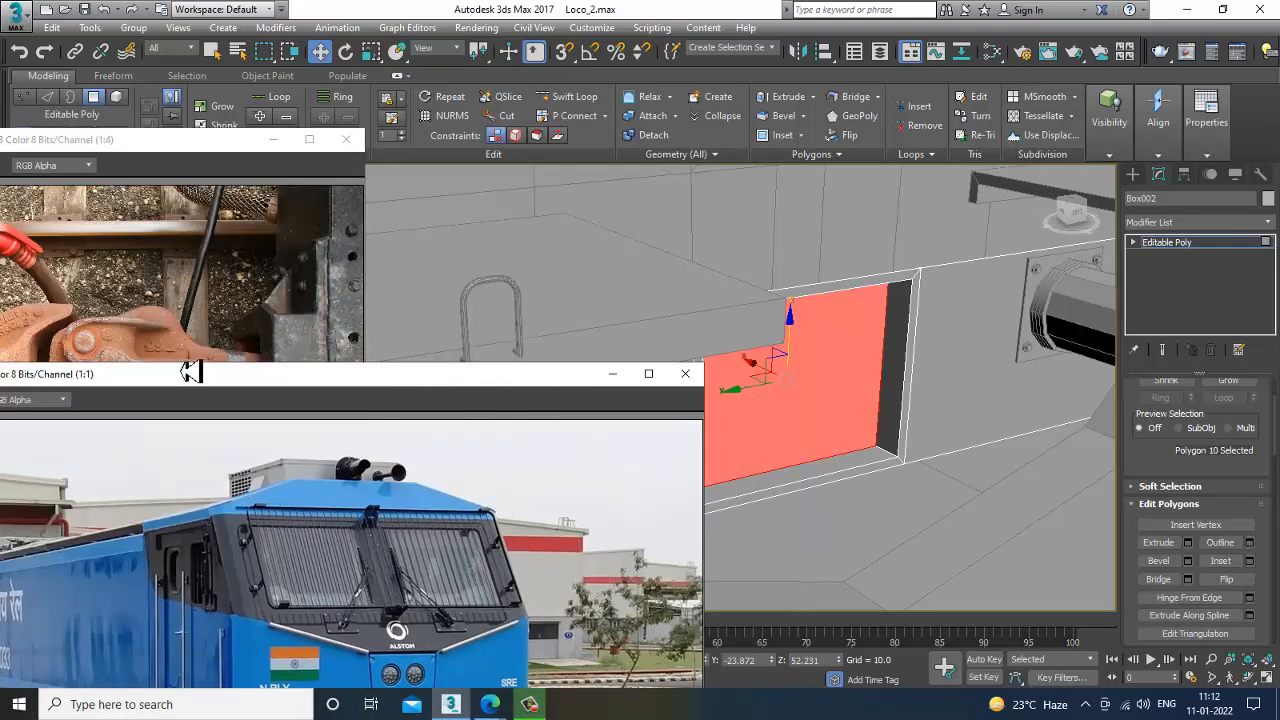
left_click(204, 294)
middle_click_drag(898, 450, 1256, 211, "alt")
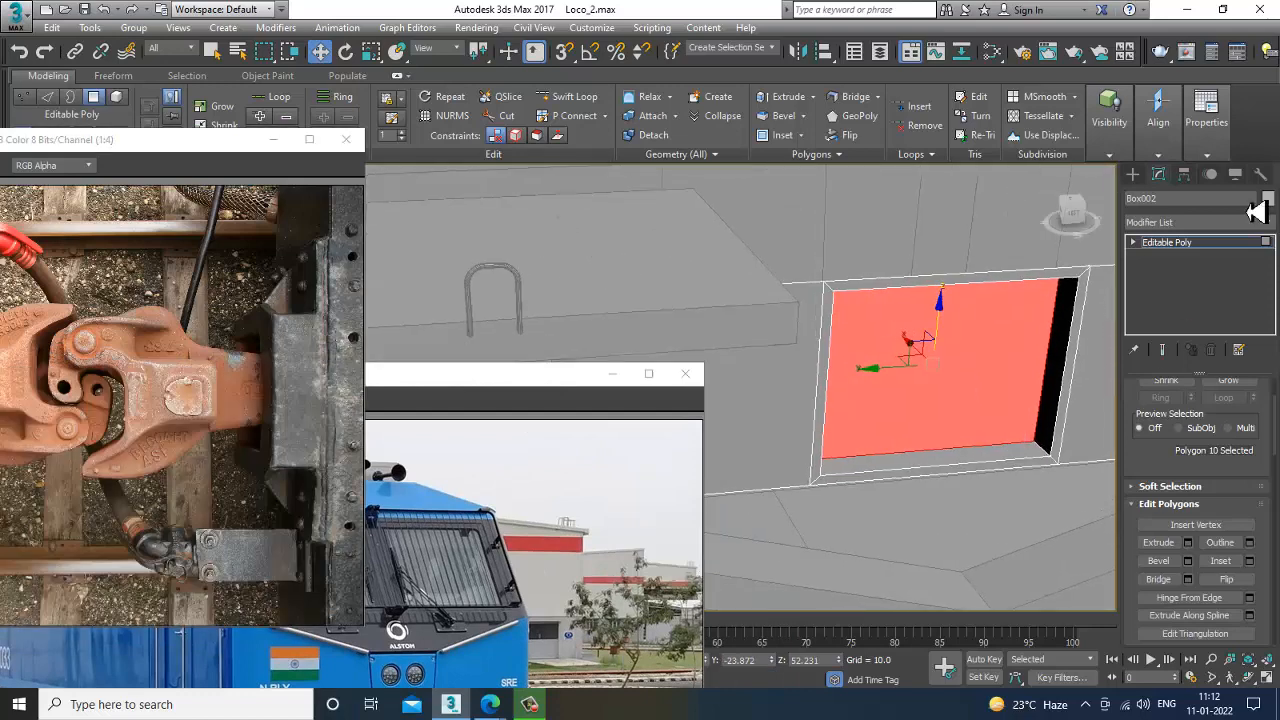
Draw a box about 14.3 long, 17.3 wide and 6.4 high over the buffer beam's central recess in the end view
left_click(1185, 243)
left_click(1133, 174)
key("alt+w")
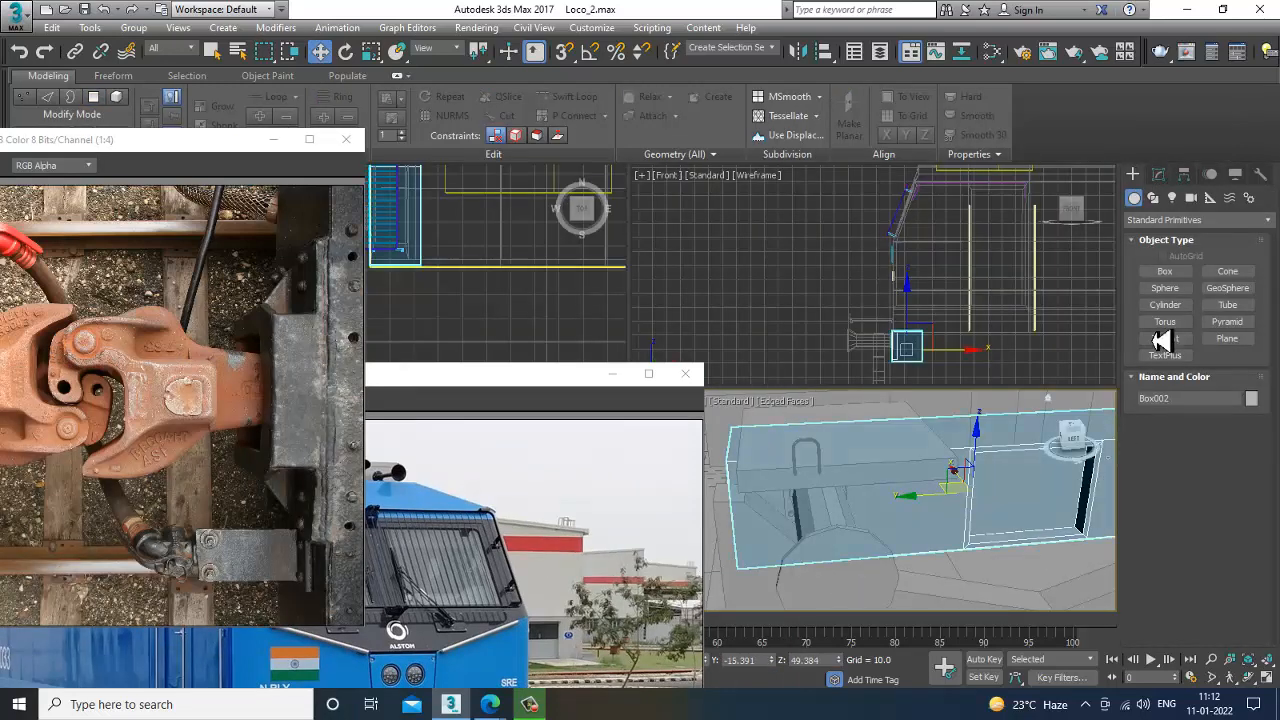
left_click(1170, 273)
middle_click_drag(543, 320, 530, 320)
key("alt+w")
key("alt+w")
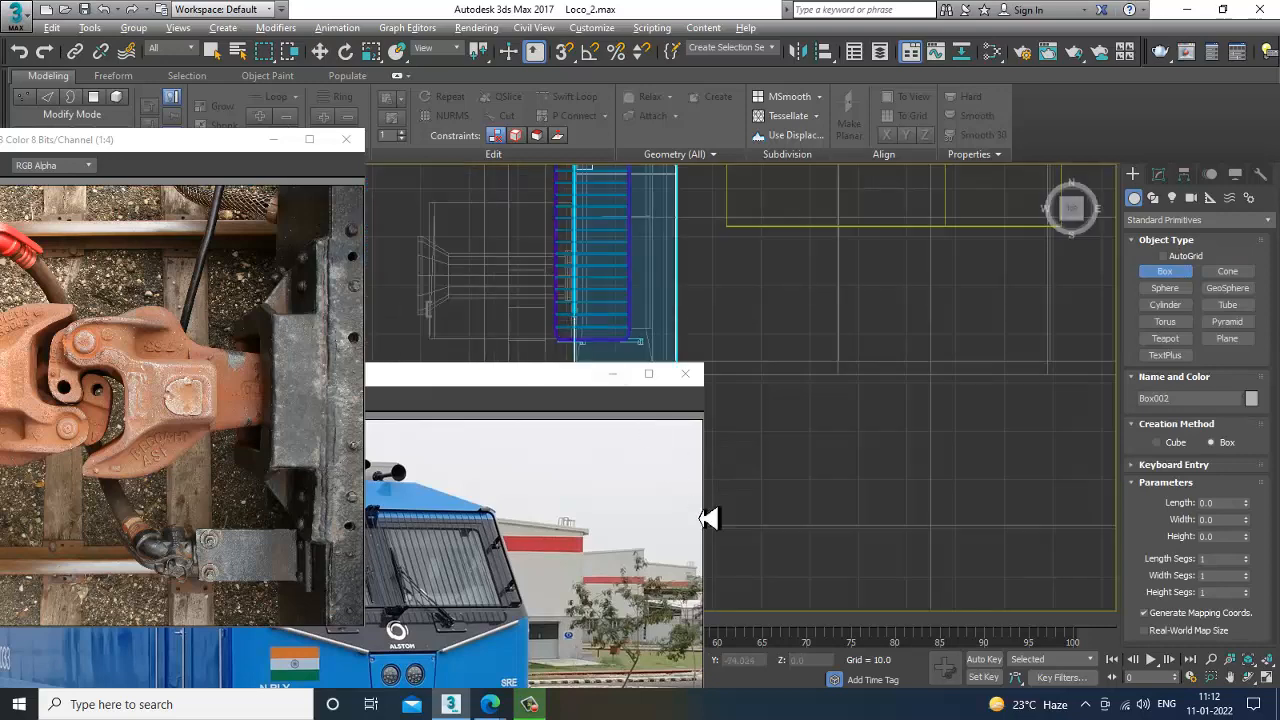
left_click_drag(565, 401, 314, 397)
middle_click(594, 543)
key("alt+w")
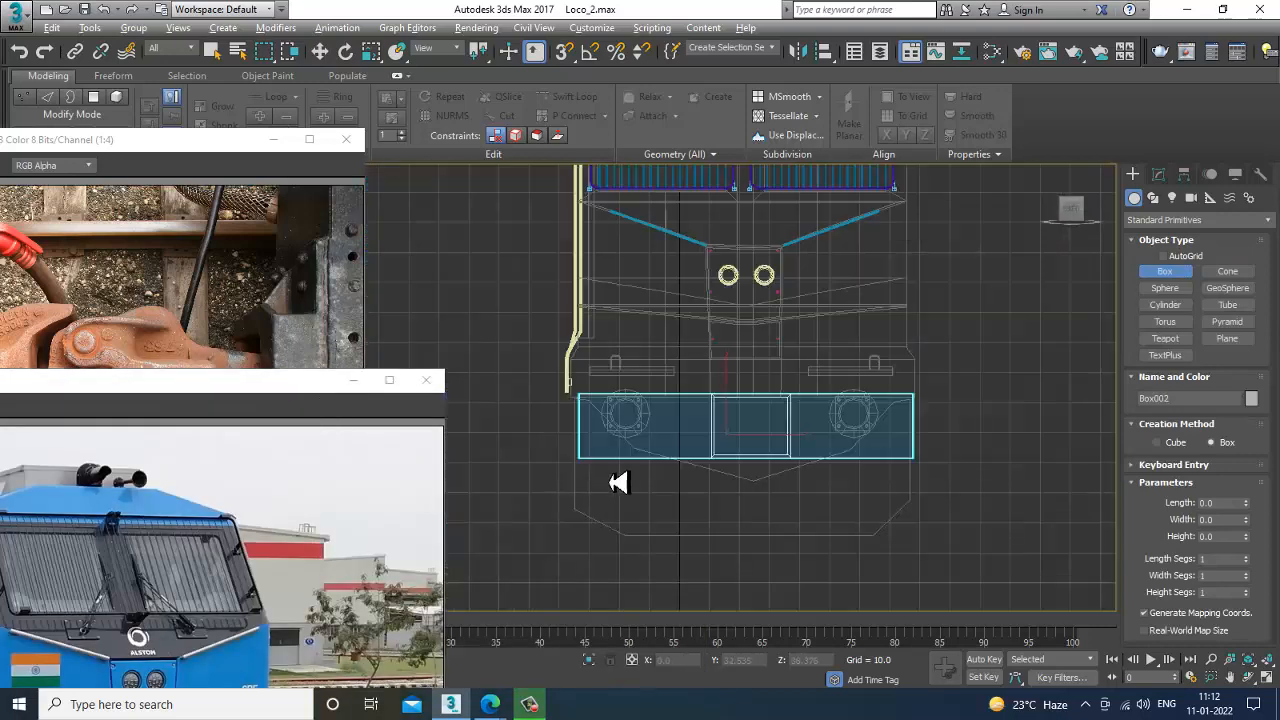
middle_click_drag(743, 470, 765, 456)
scroll(765, 456, "up", 2)
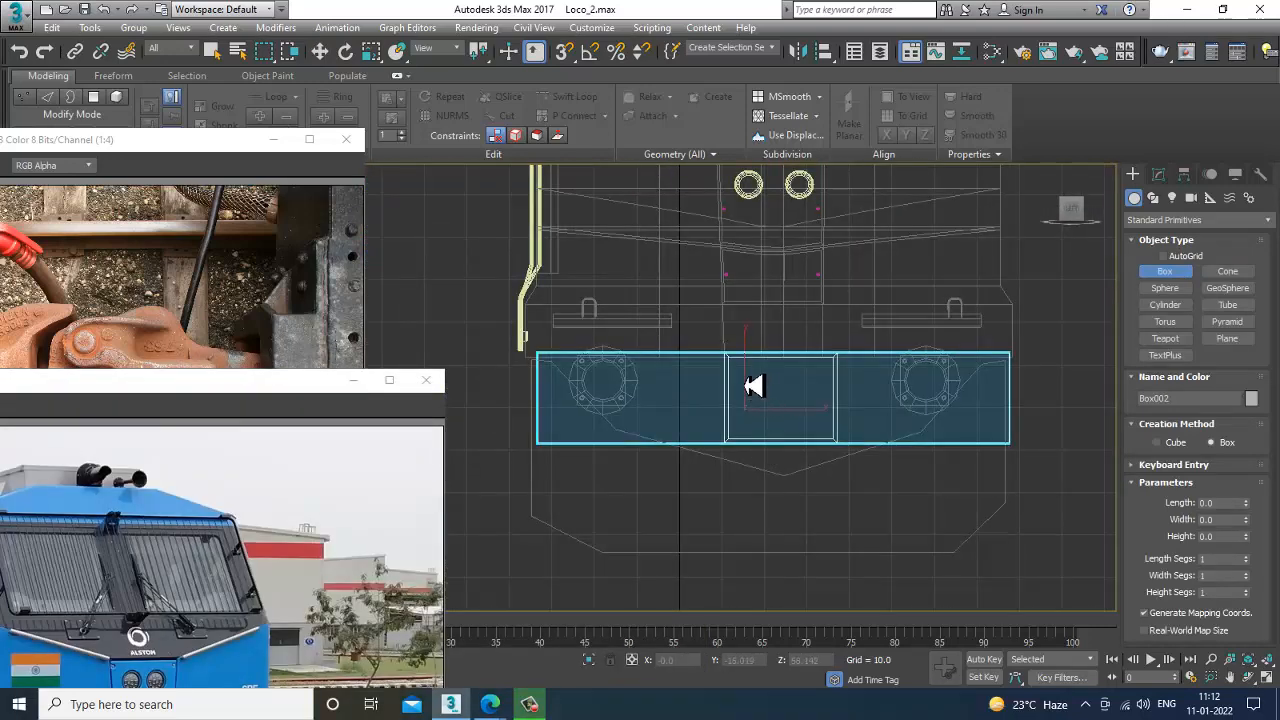
left_click_drag(743, 368, 816, 428)
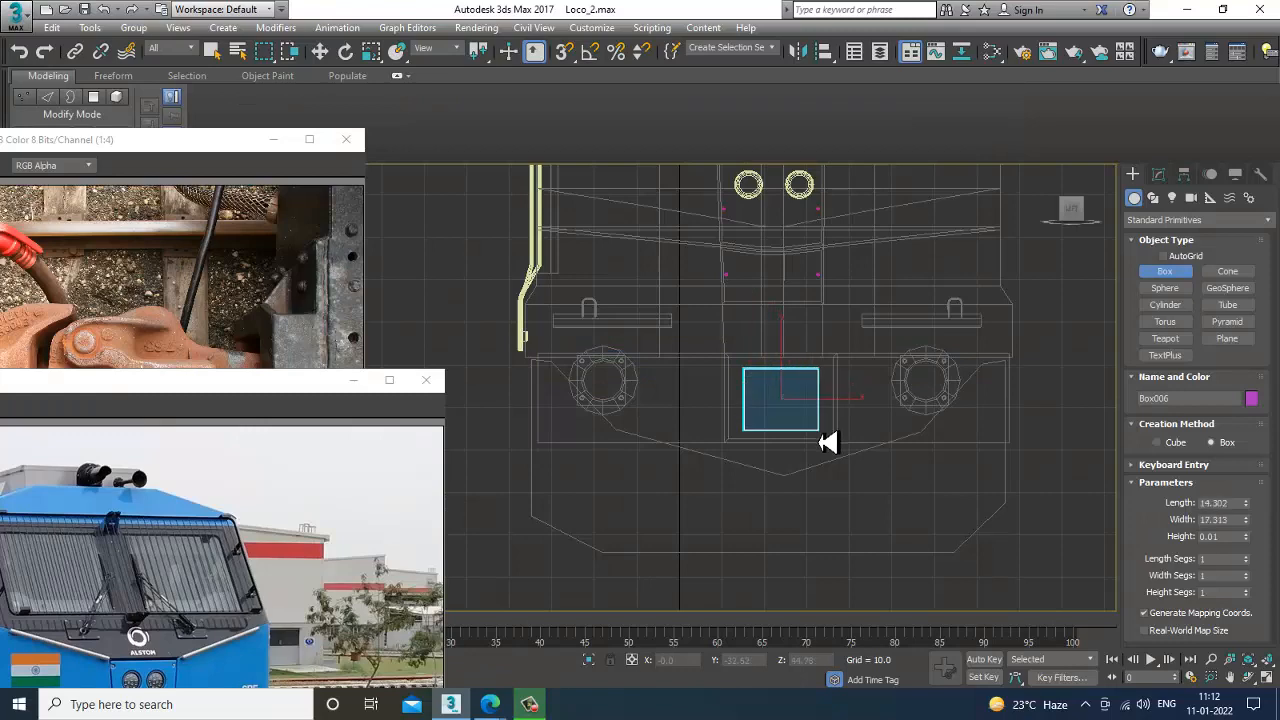
Move the new box lengthwise to the locomotive's front so it sits ahead of the coupler recess, at X about -217.7
key("w")
key("alt+w")
middle_click_drag(937, 537, 843, 491, "alt")
scroll(843, 491, "down", 4)
key("alt+w")
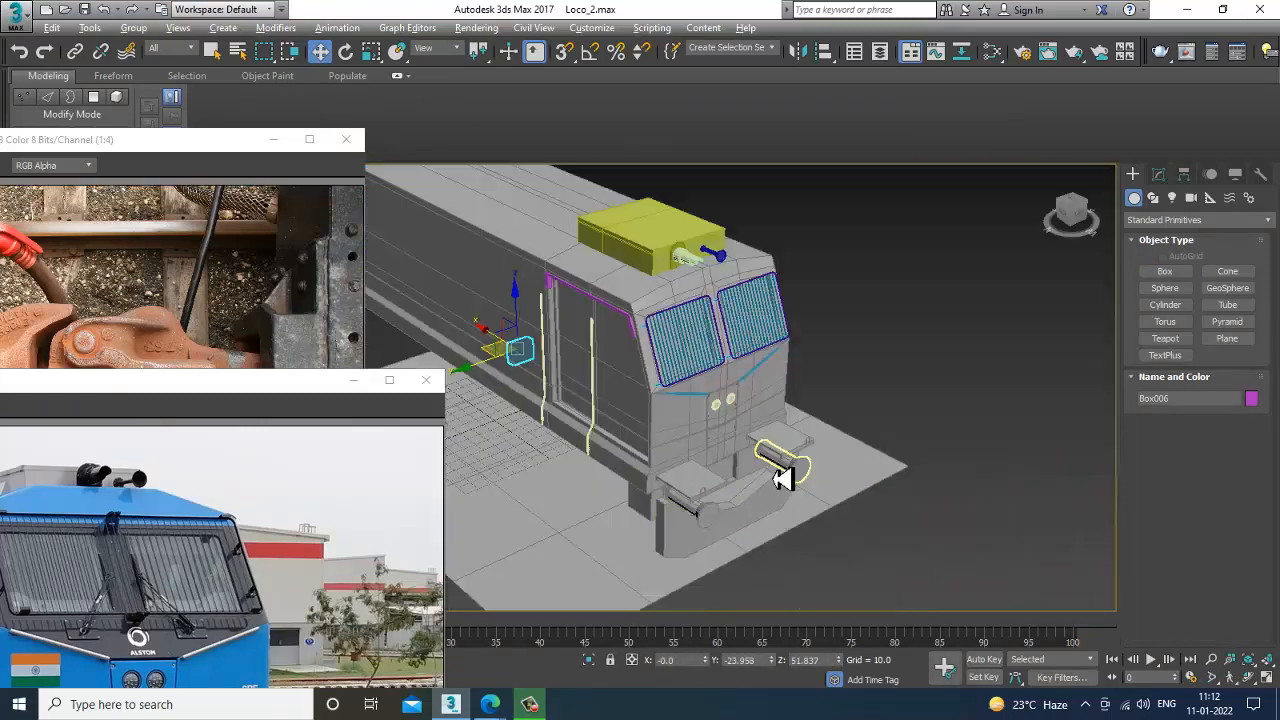
scroll(577, 392, "up", 2)
left_click_drag(523, 366, 697, 458)
Examine the coupler area in the WAG12B reference photos and bring the train coupling photo back to the front
middle_click_drag(875, 537, 232, 501, "alt")
left_click_drag(184, 381, 237, 247)
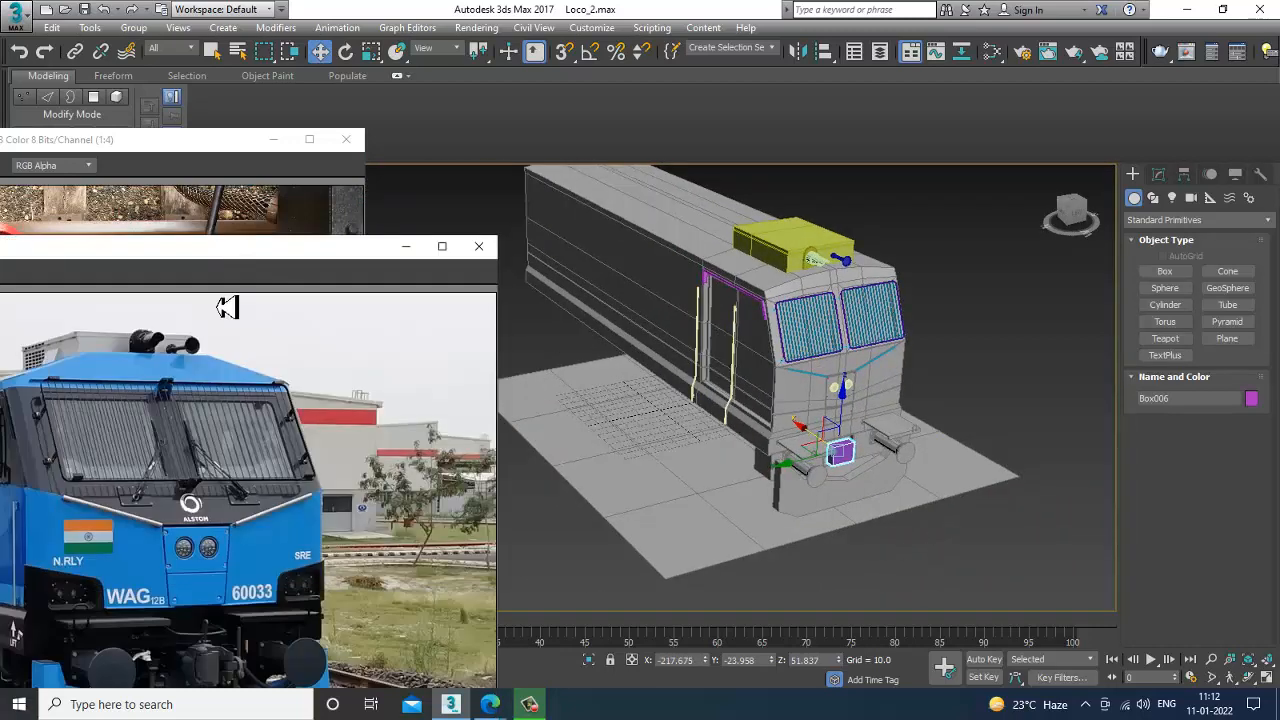
scroll(226, 526, "up", 1)
middle_click_drag(225, 535, 260, 341)
left_click_drag(244, 248, 253, 64)
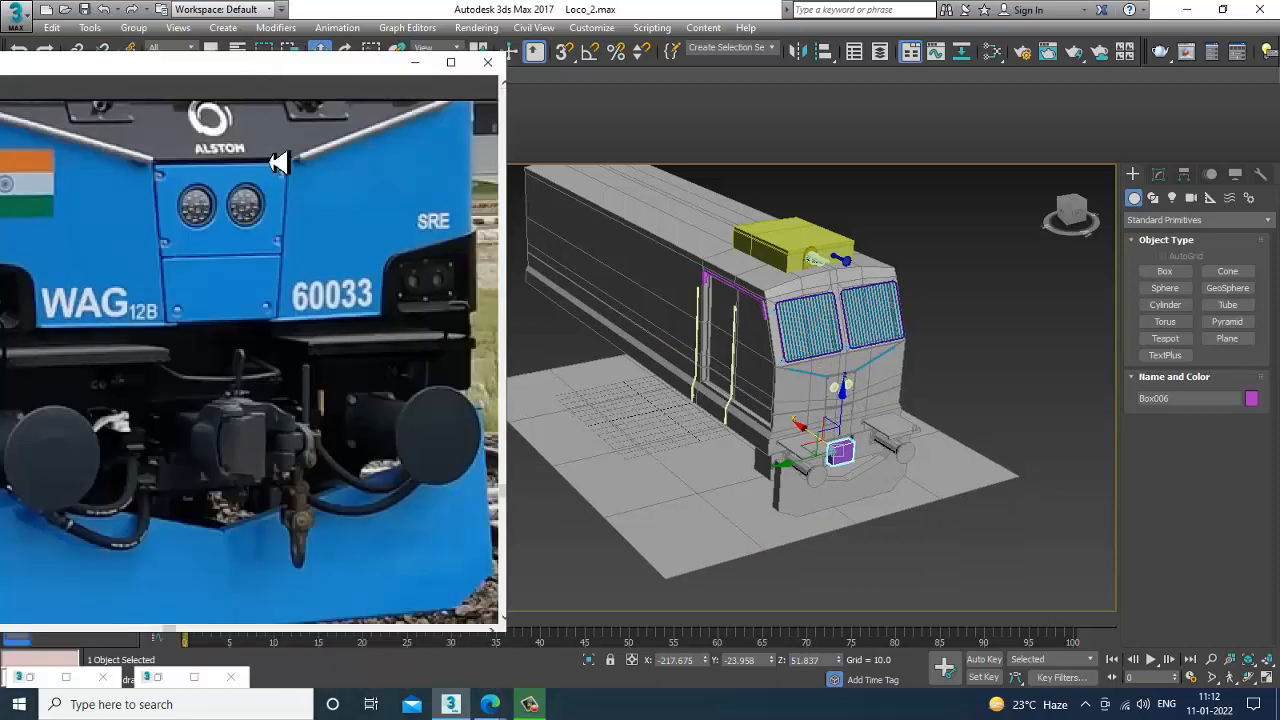
left_click(173, 679)
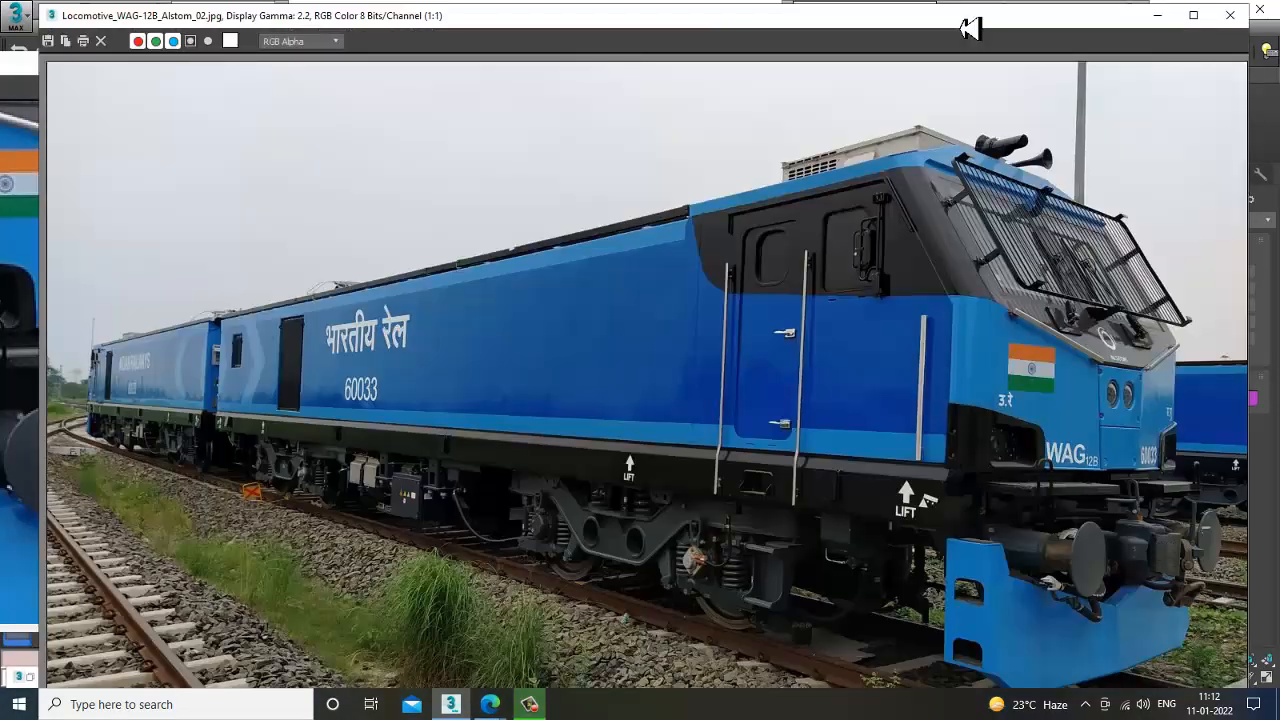
left_click(1161, 16)
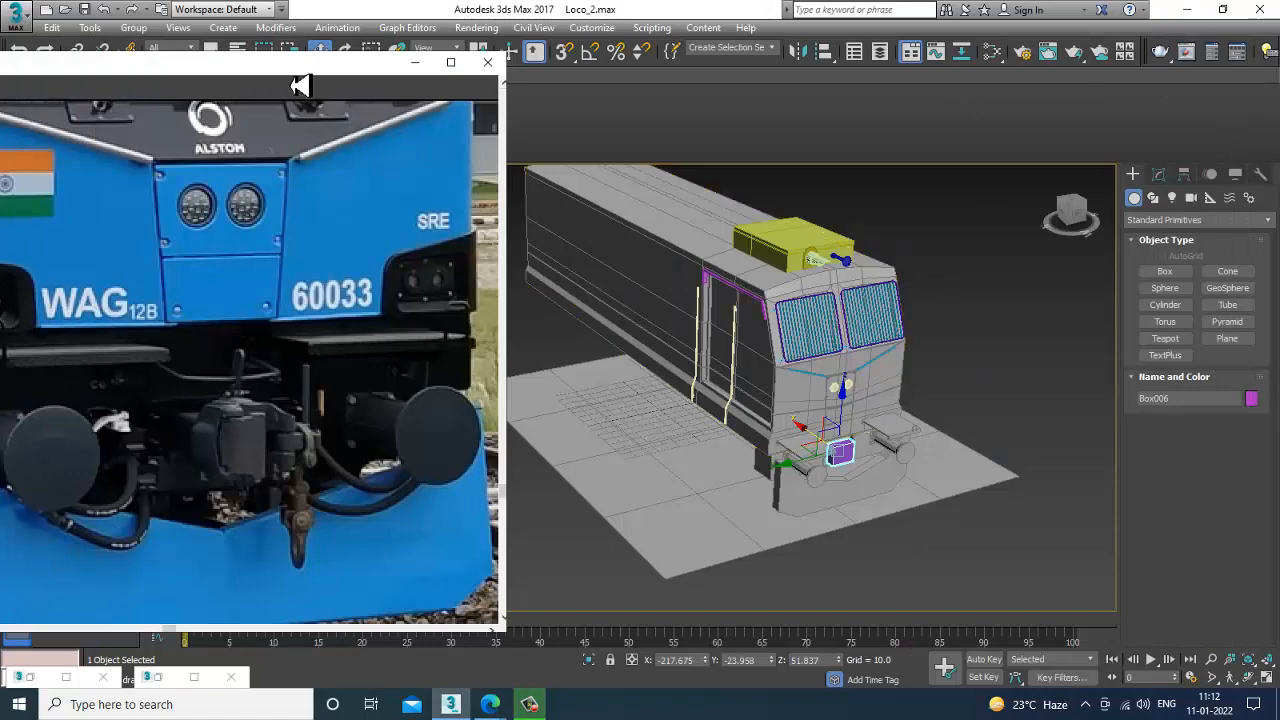
left_click_drag(294, 80, 118, 370)
left_click(296, 288)
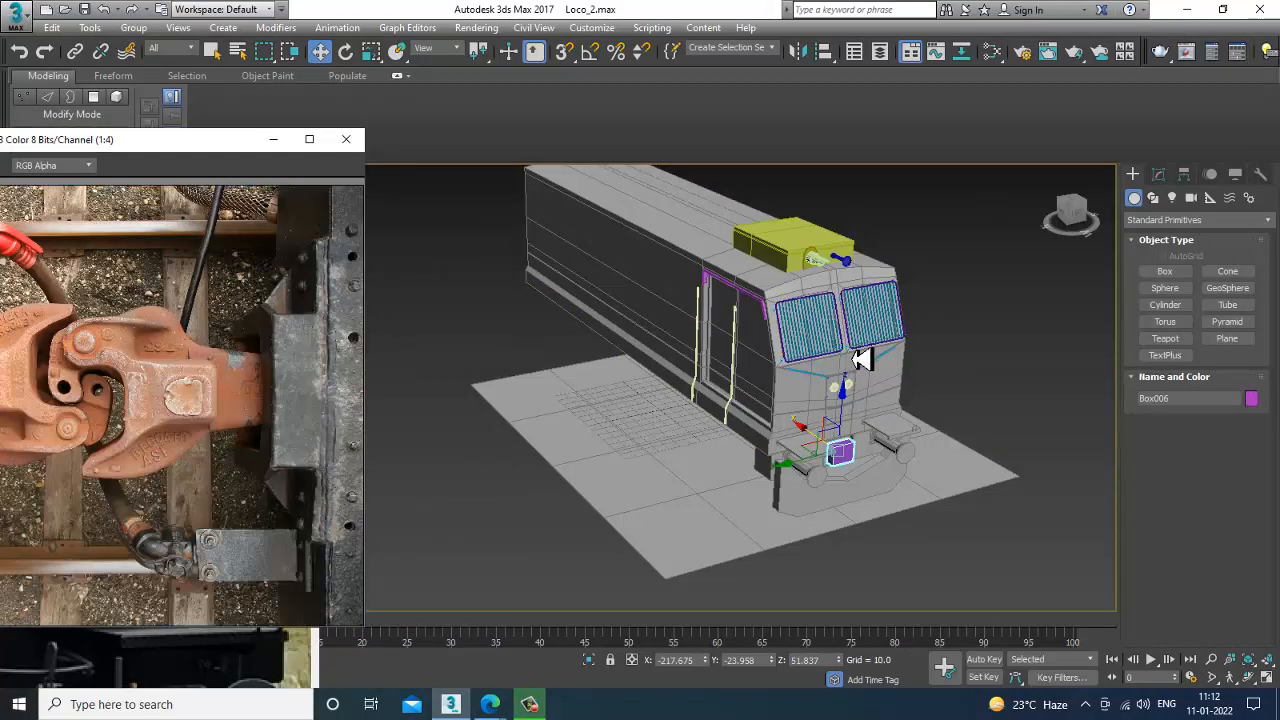
Move the box about 4.25 back toward the recess and convert it to an editable poly
scroll(843, 385, "up", 10)
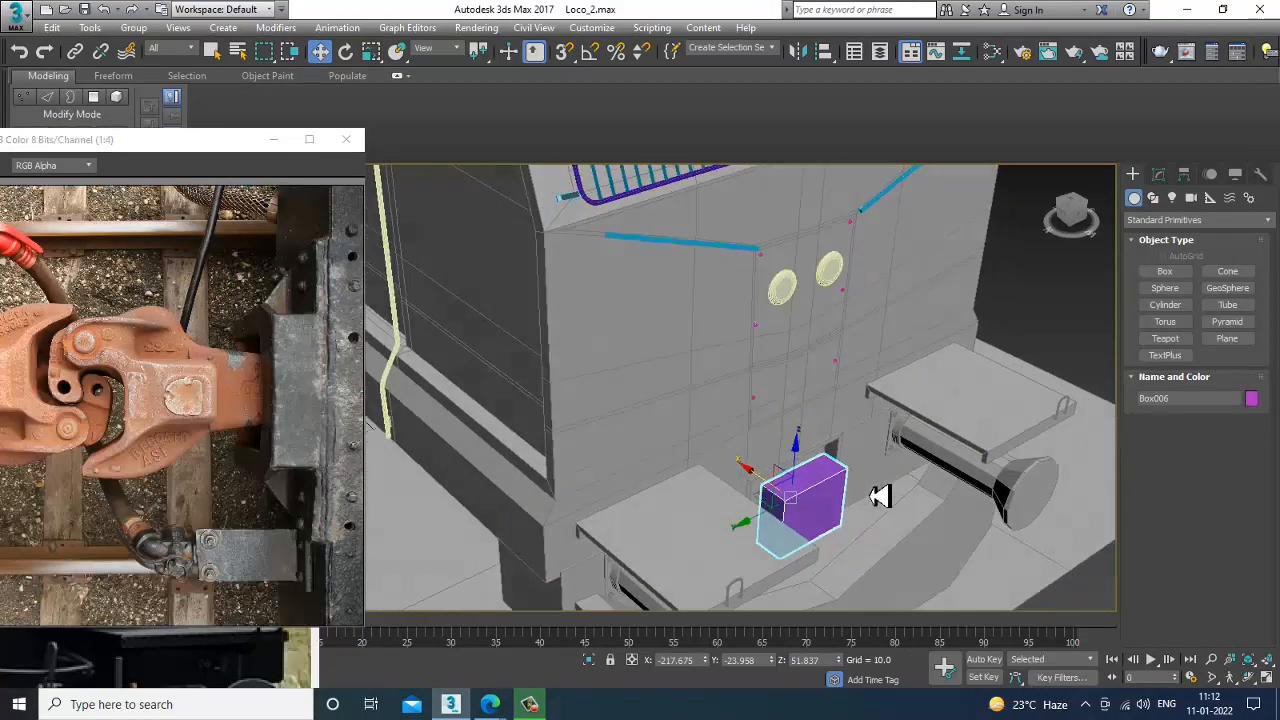
left_click_drag(726, 438, 688, 420)
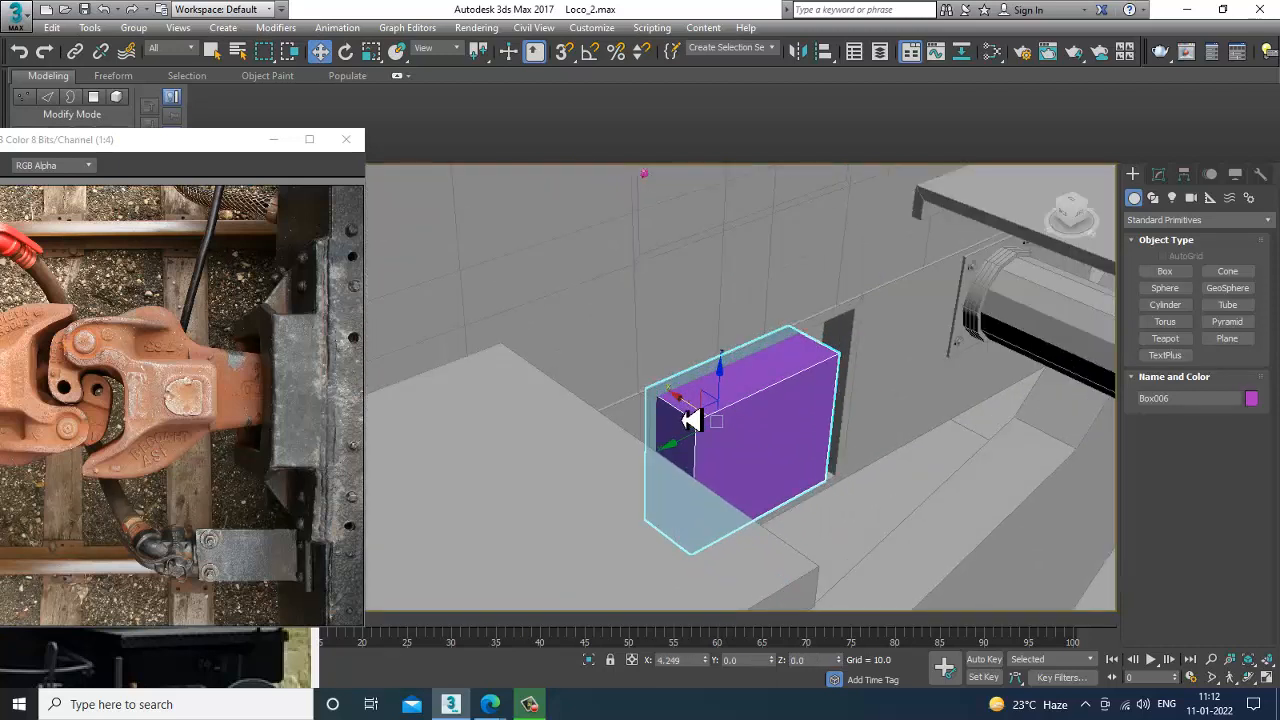
left_click(1159, 175)
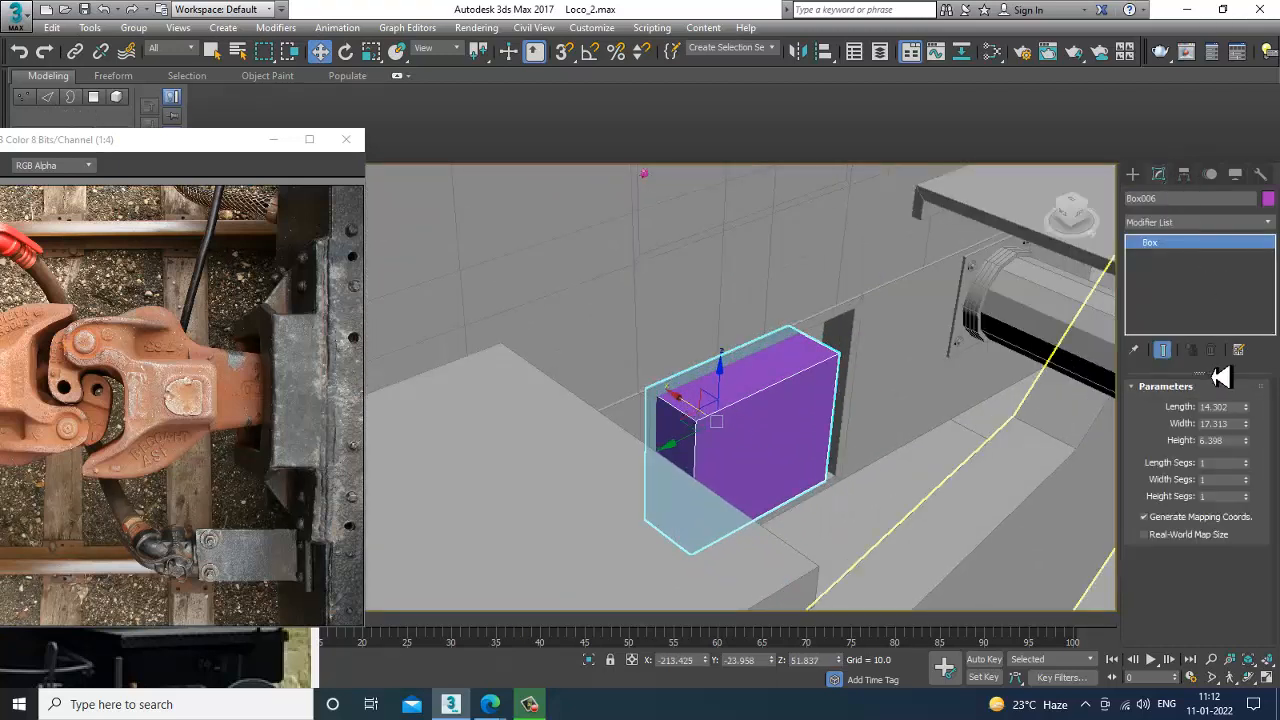
right_click(1195, 252)
left_click(1214, 373)
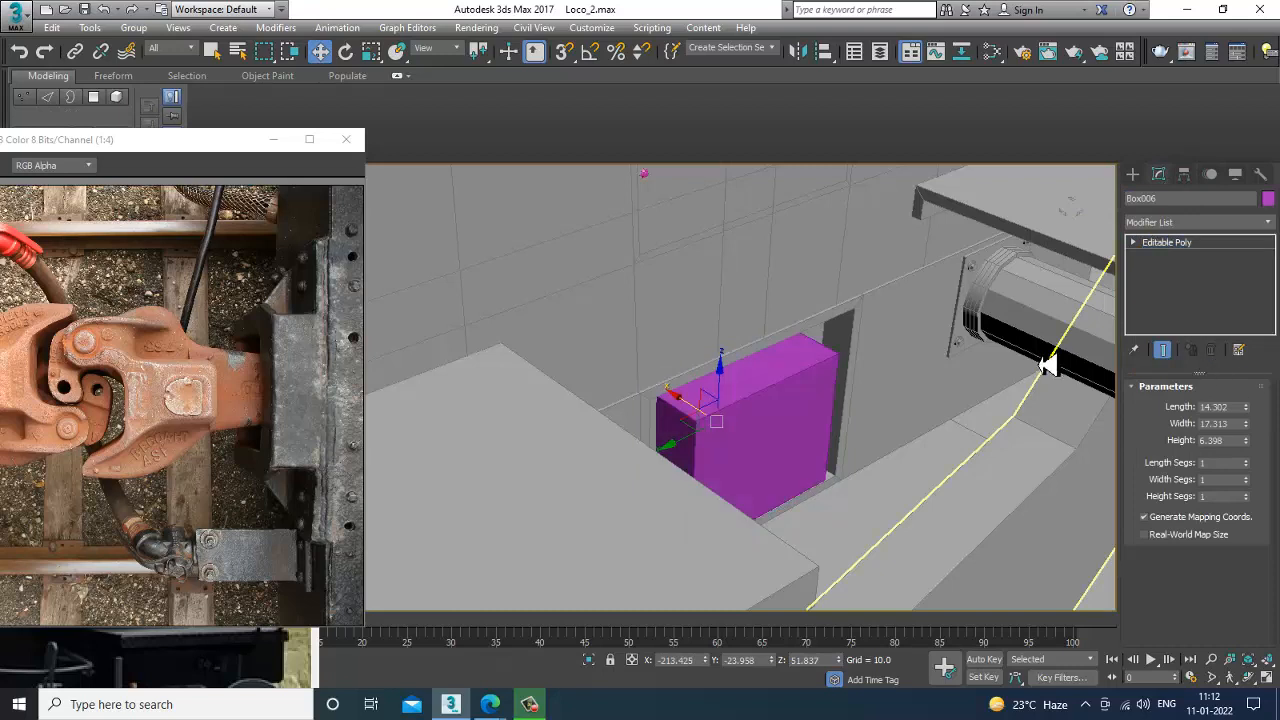
Scale down the box's front polygon slightly and move it forward about 3.2 to form a taper
key("4")
left_click(767, 437)
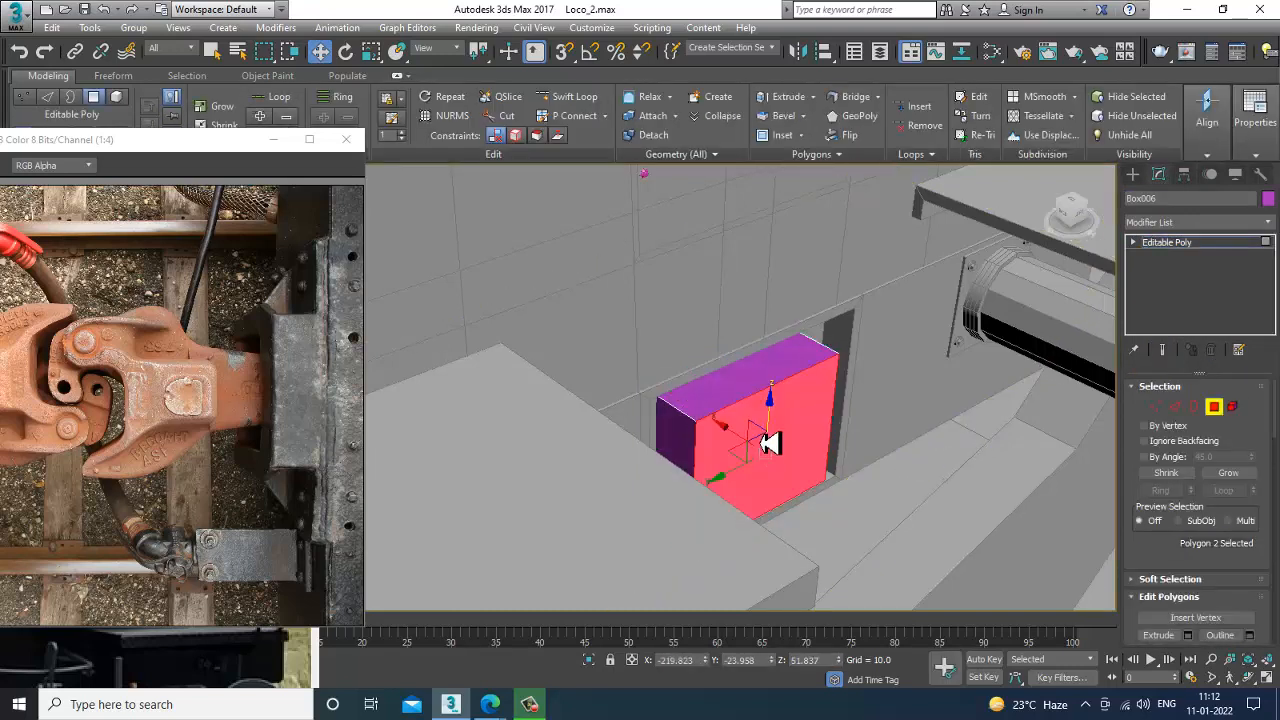
key("w")
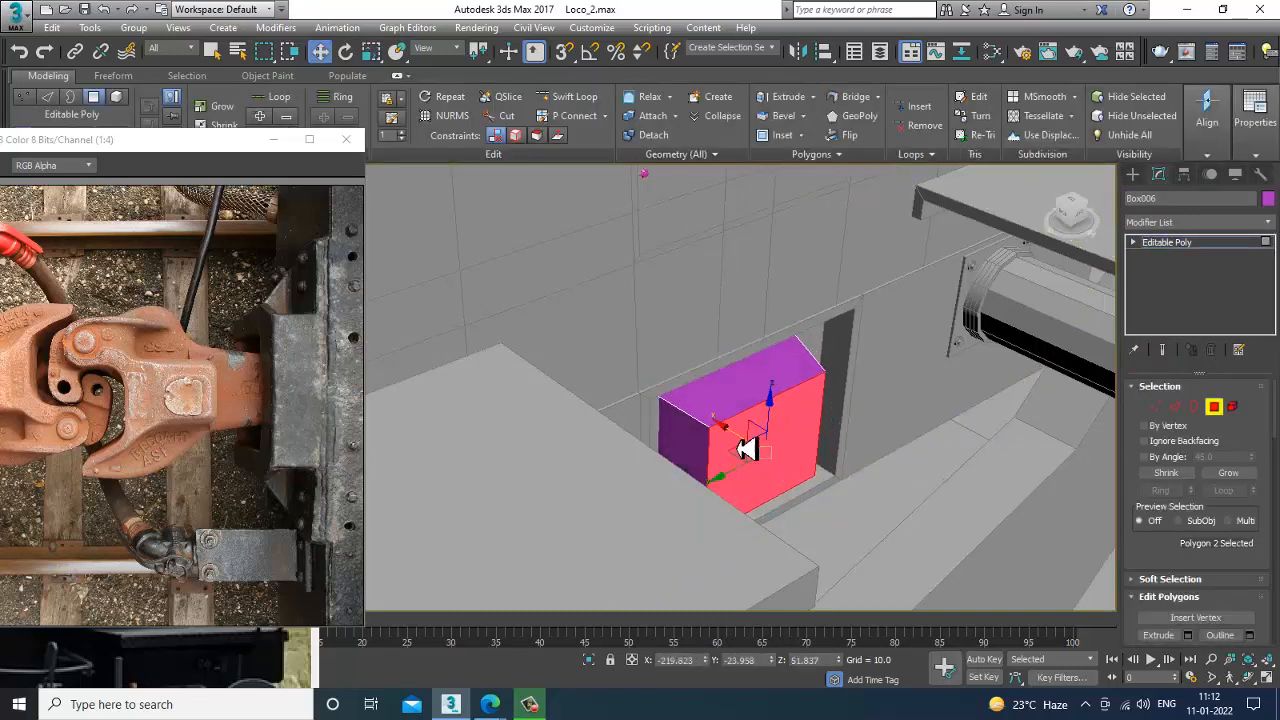
left_click_drag(740, 445, 768, 465)
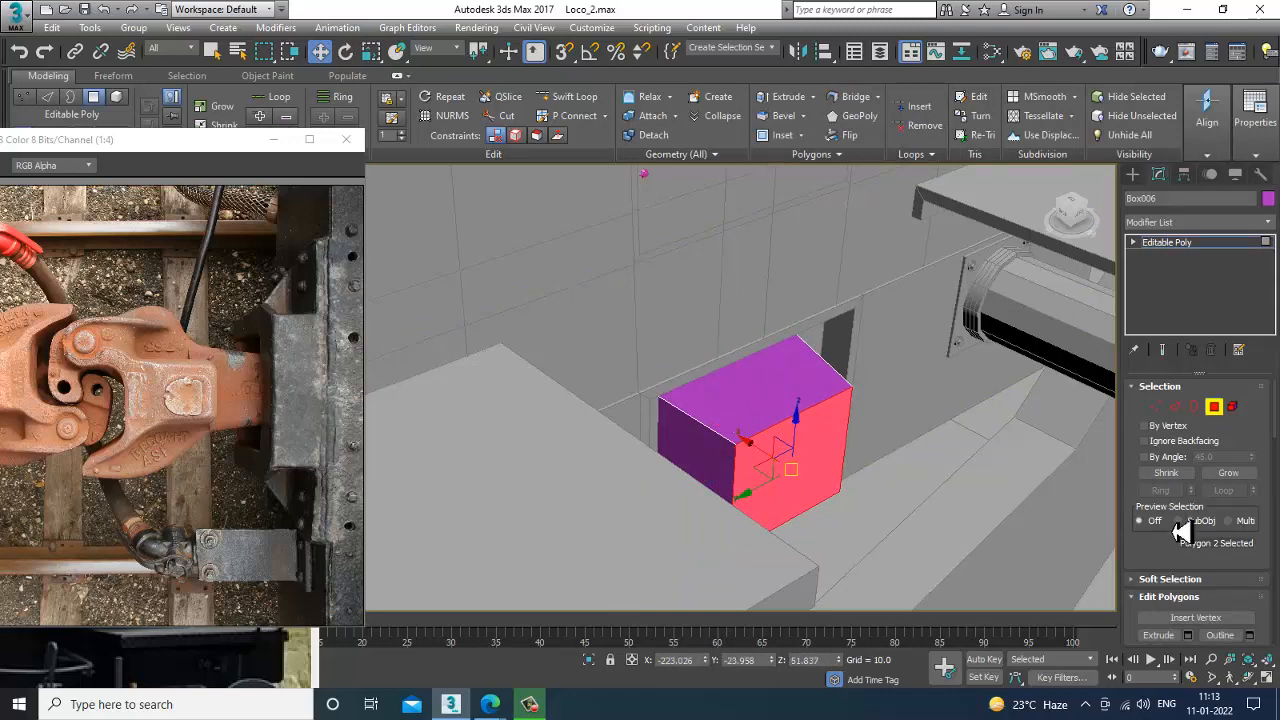
Extrude the box's front polygon forward twice, with a height of 10.0 each time
left_click(1189, 637)
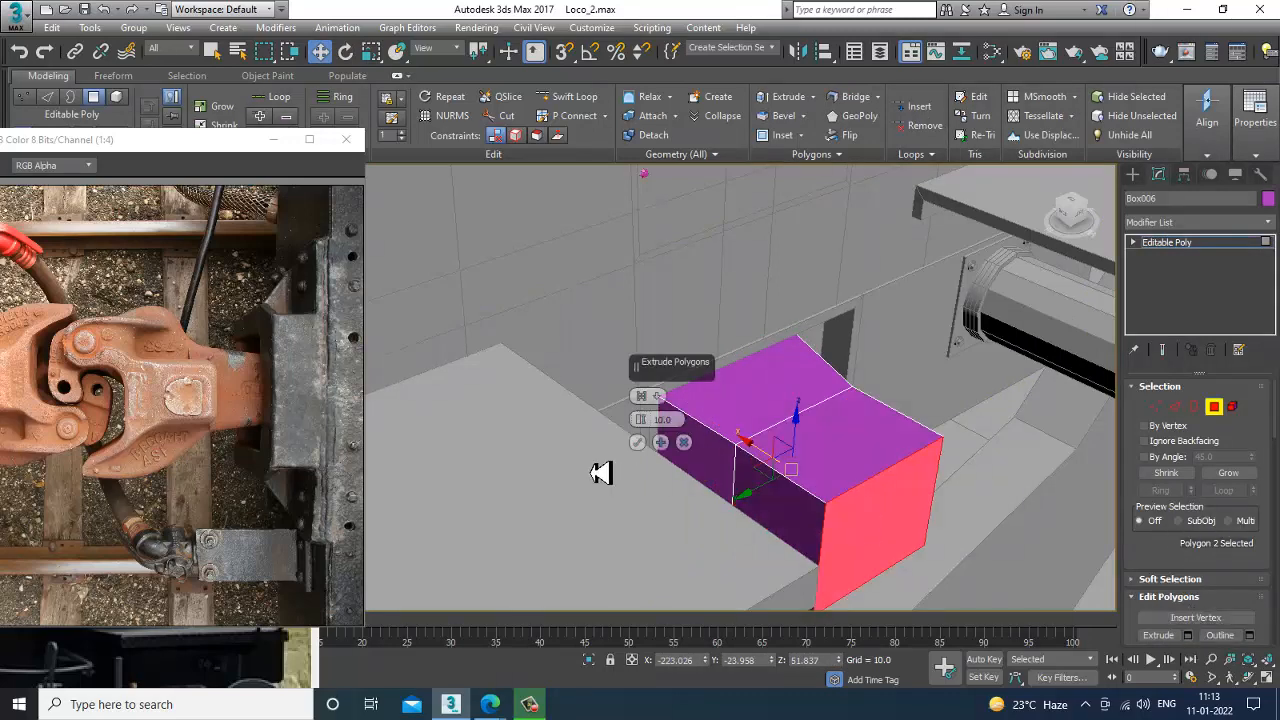
left_click(637, 443)
scroll(871, 414, "down", 8)
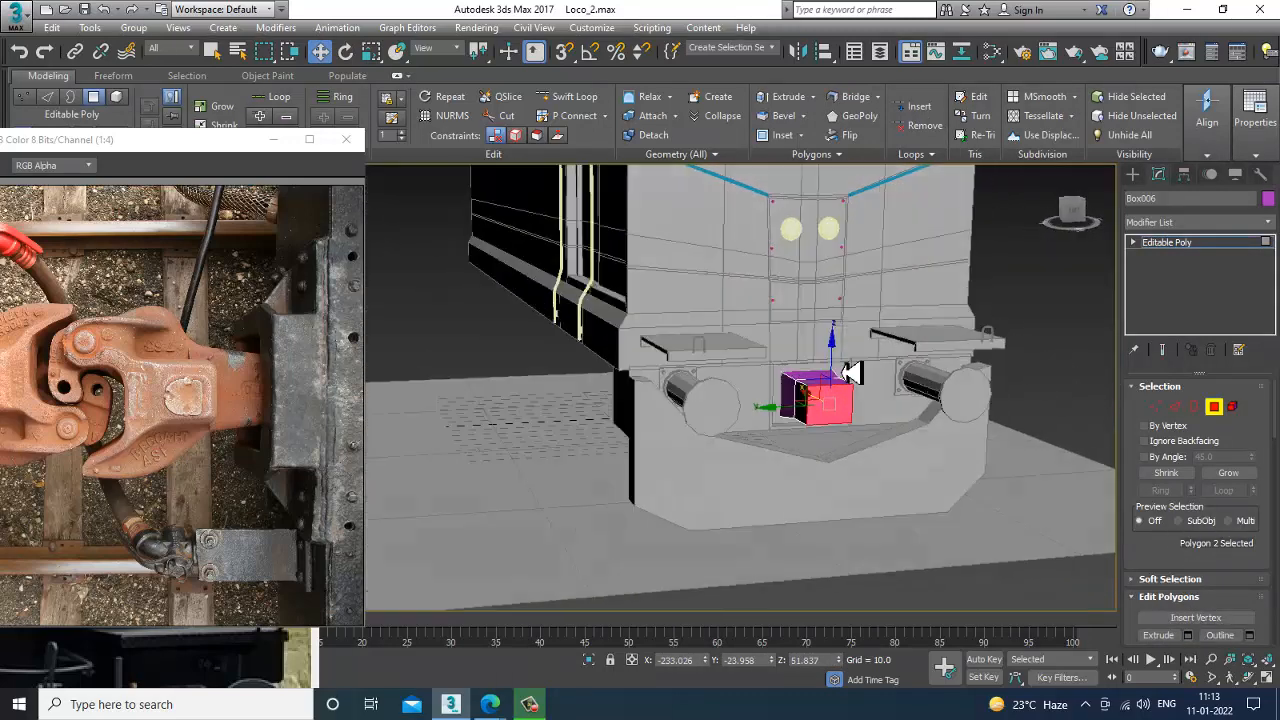
scroll(849, 372, "up", 8)
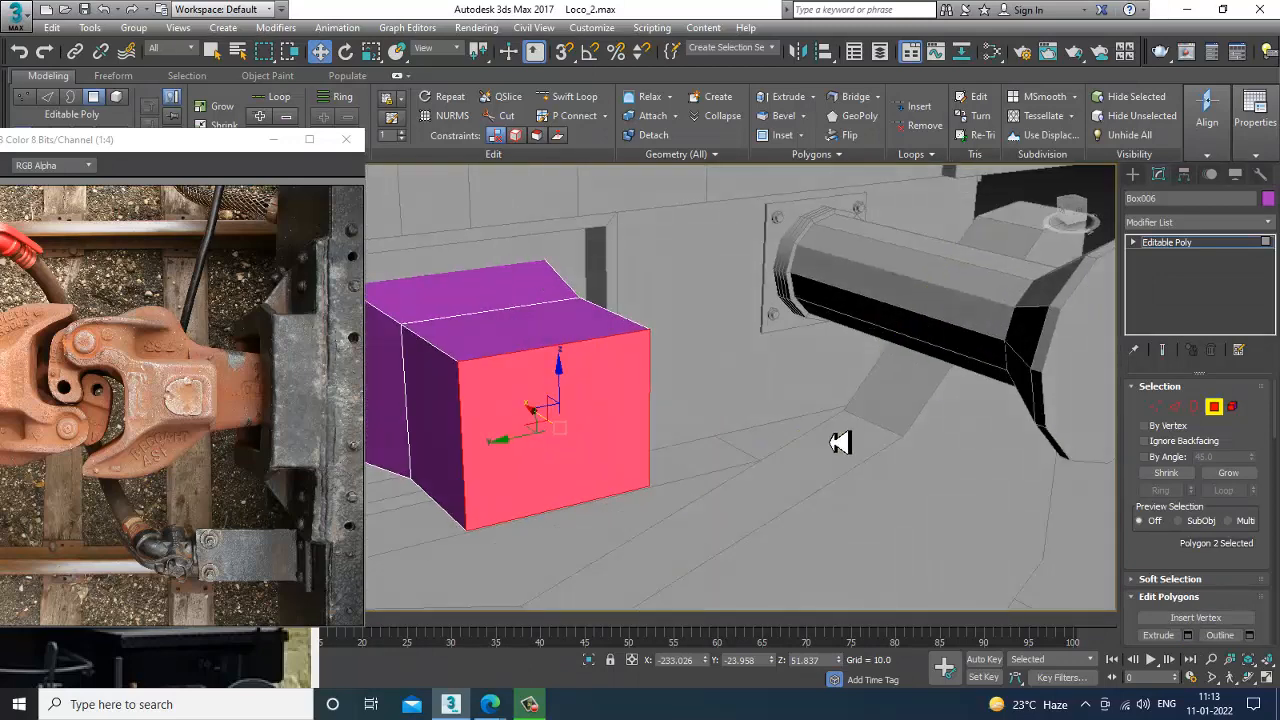
scroll(840, 443, "up", 5)
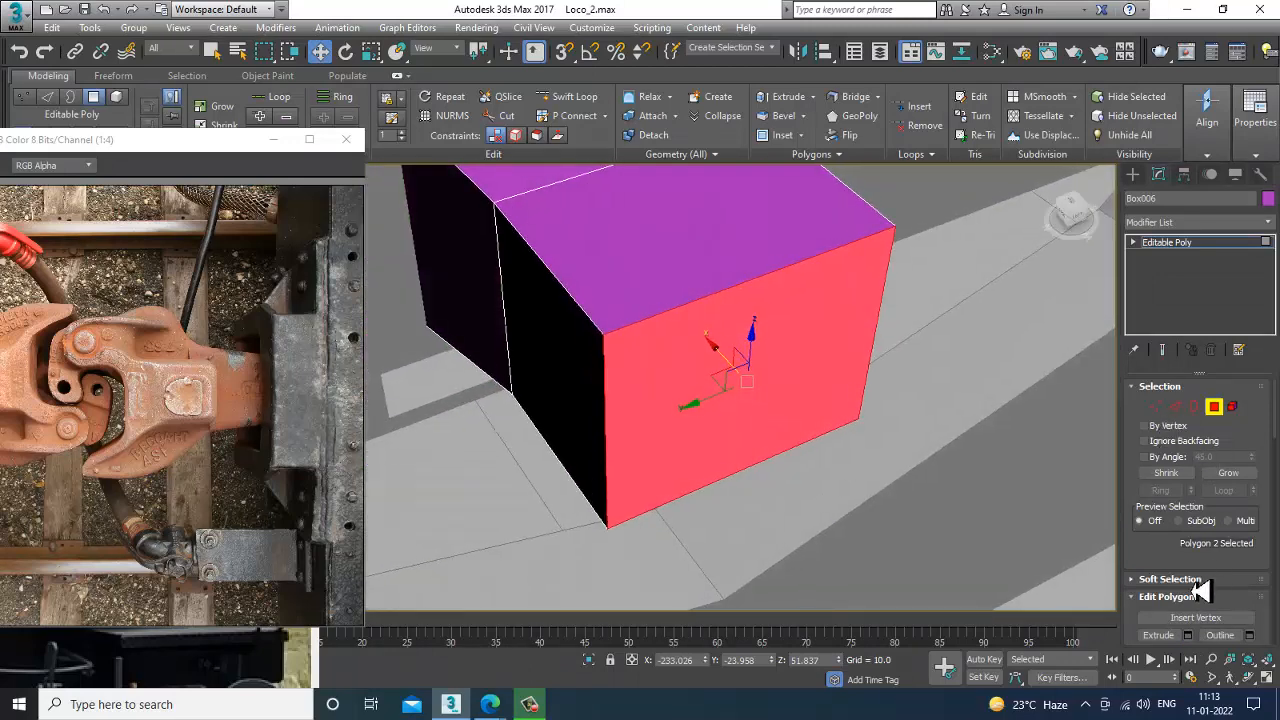
scroll(1168, 555, "down", 2)
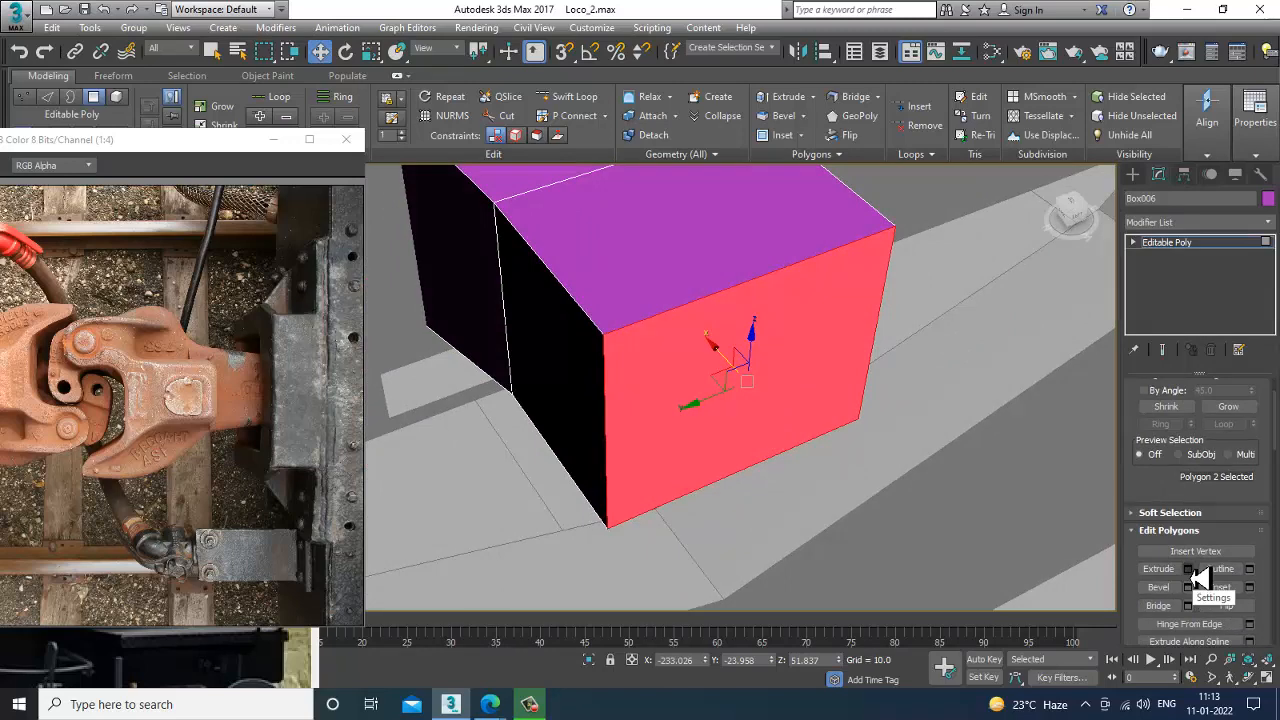
left_click(1188, 569)
left_click(640, 445)
scroll(662, 451, "down", 5)
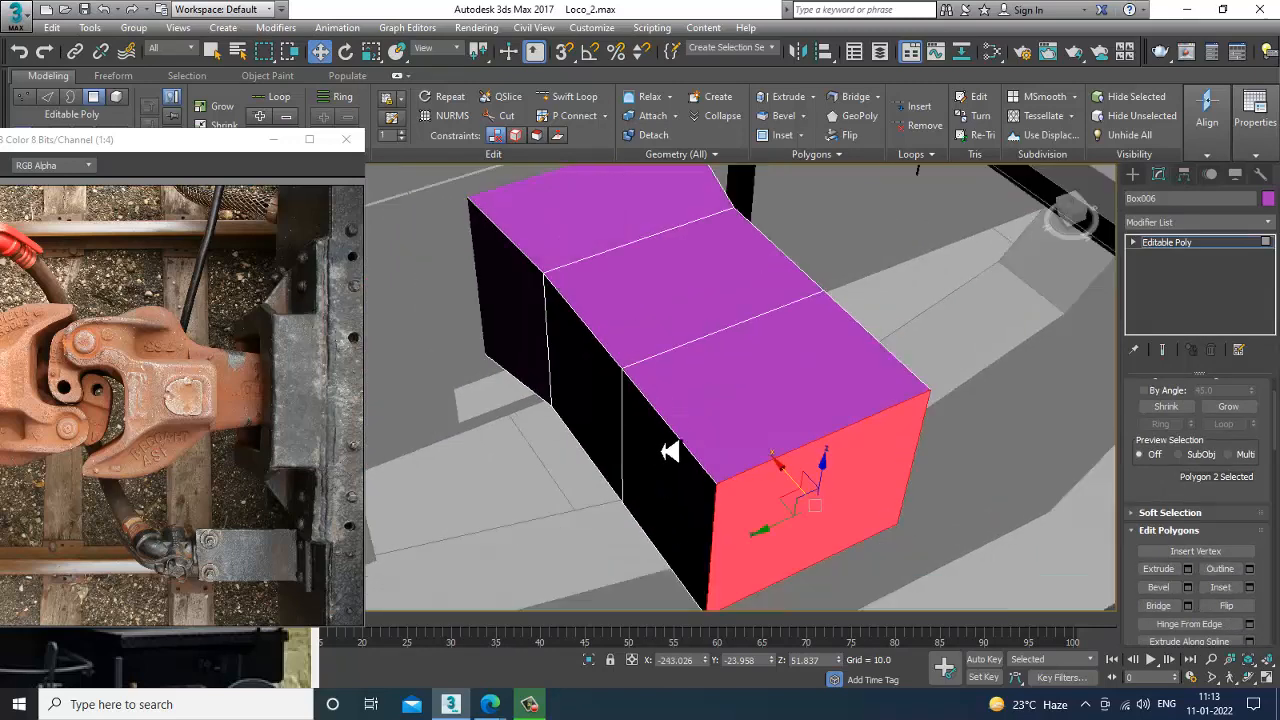
Insert a lengthwise edge loop with Swift Loop about a quarter of the way across the coupler block
middle_click_drag(785, 426, 764, 446, "alt")
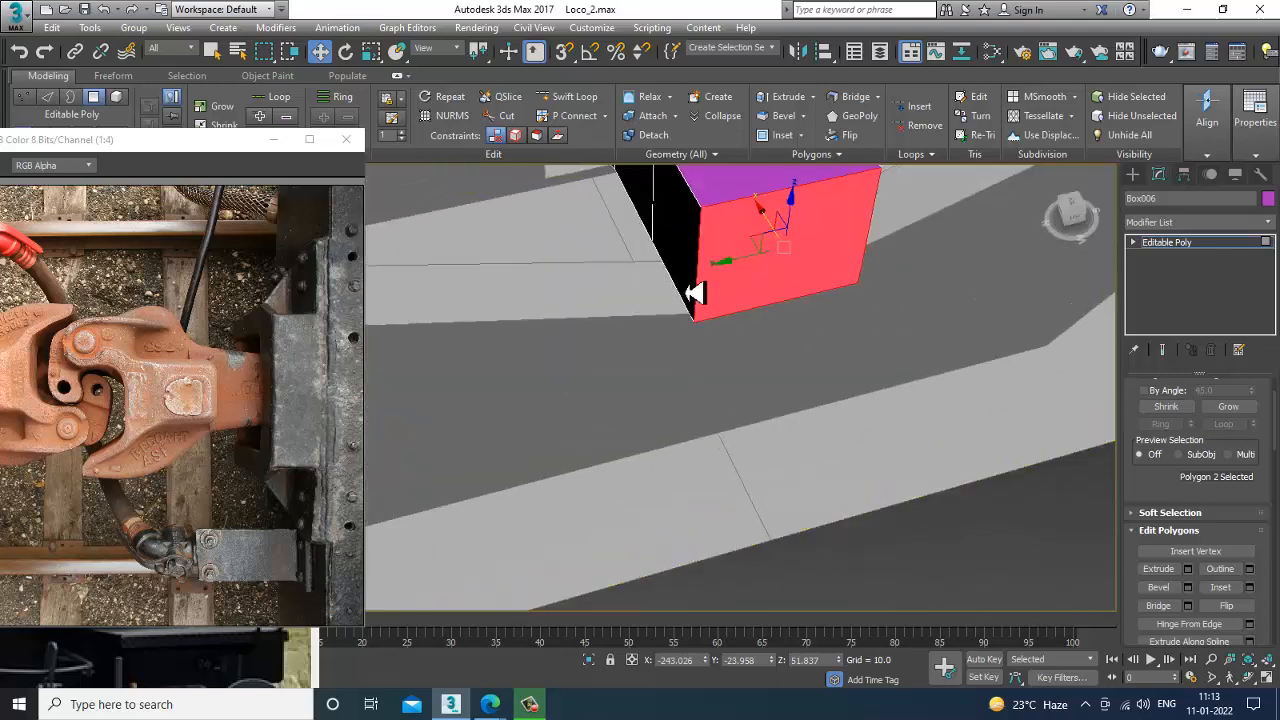
left_click(578, 100)
mouse_move(840, 420)
middle_mouse_down("alt")
mouse_move(894, 449)
mouse_move(860, 430)
middle_mouse_up("alt")
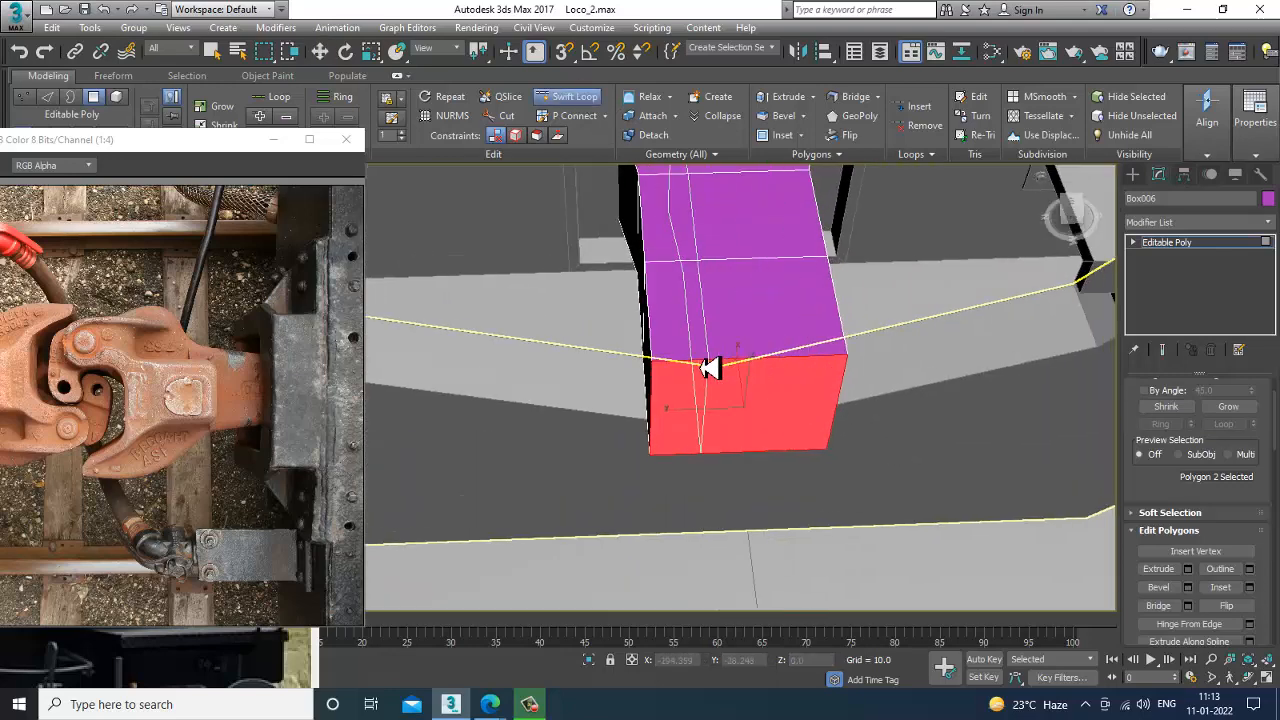
key("w")
middle_click_drag(728, 371, 642, 233, "alt")
left_click(575, 97)
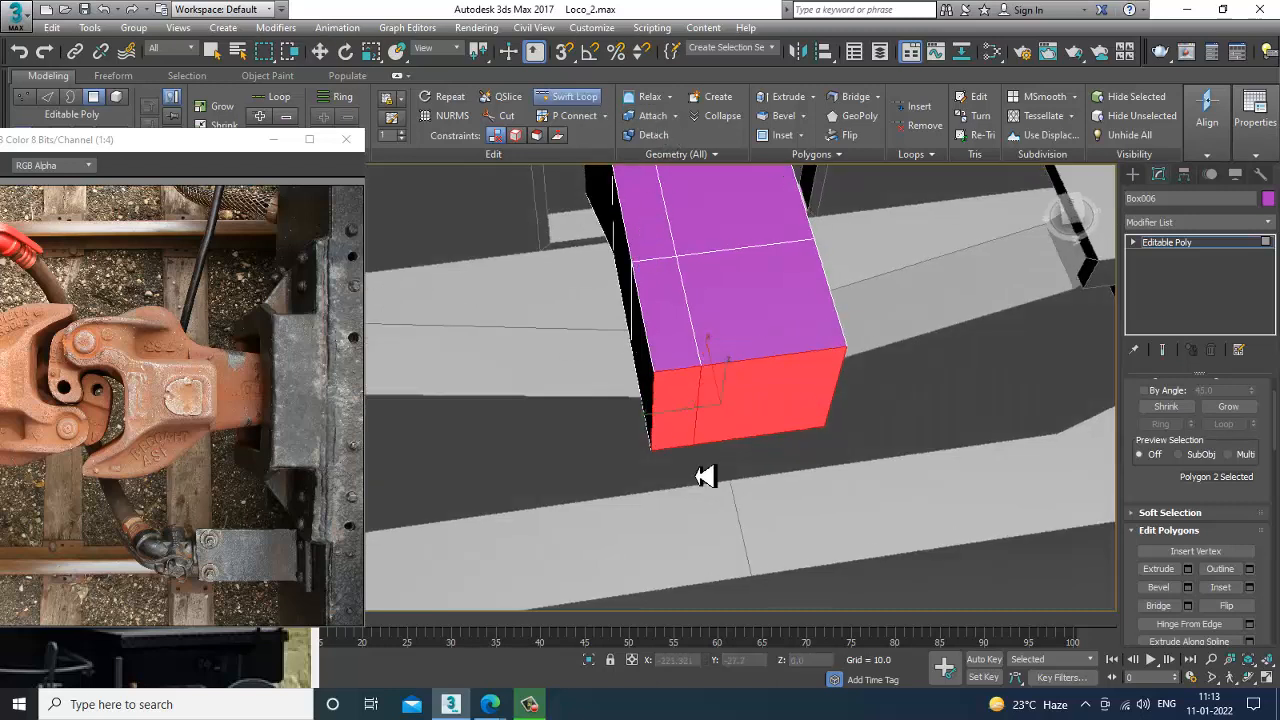
key("w")
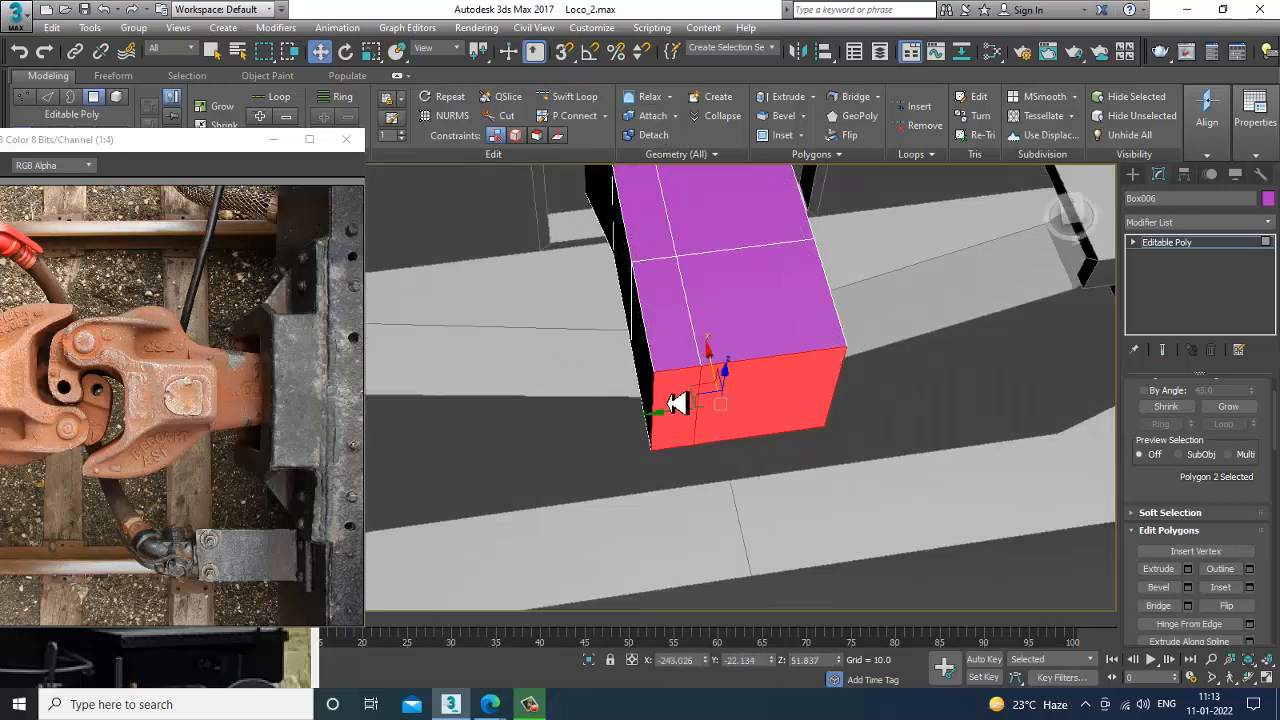
Extrude the narrow front polygon beside the new loop forward with a height of 10.0
left_click(672, 404)
middle_click_drag(725, 446, 790, 452, "alt")
left_click(1189, 569)
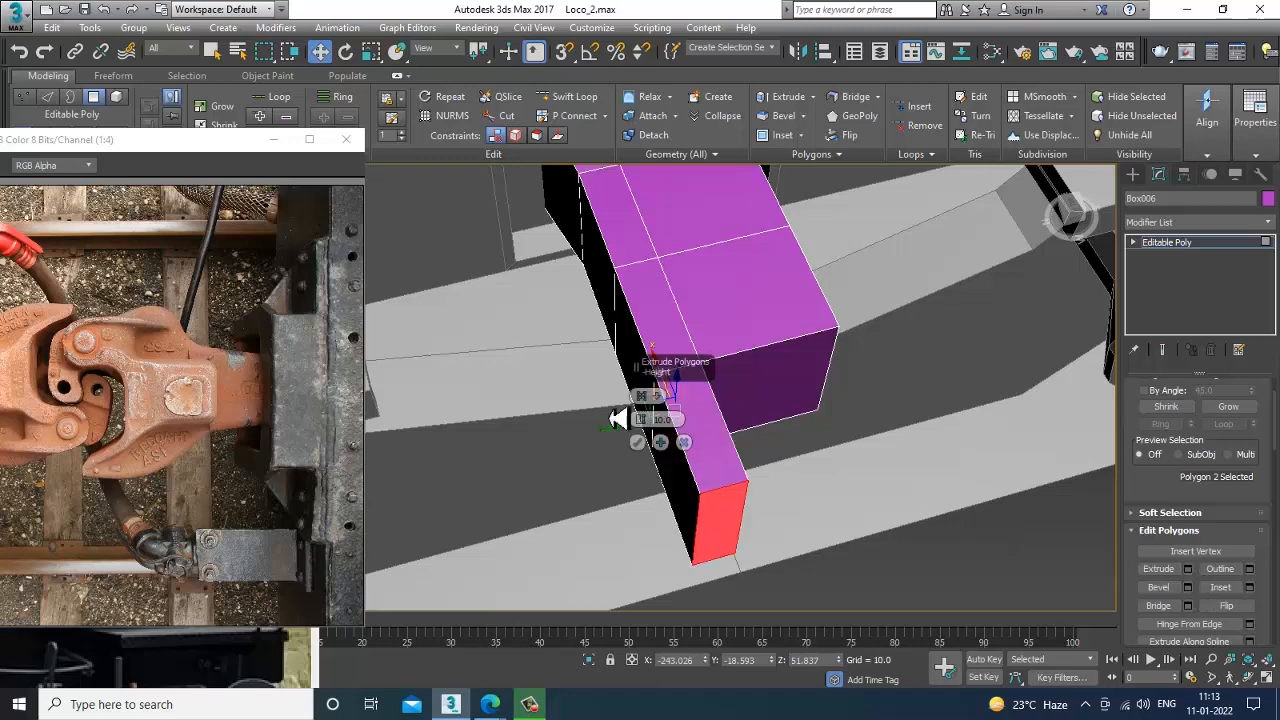
left_click(638, 442)
Move the outer vertical edge at the base of the extruded prong outward to flare that side of the coupler
middle_click_drag(709, 451, 709, 381, "alt")
key("1")
scroll(648, 343, "down", 4)
scroll(735, 410, "up", 3)
scroll(720, 409, "up", 2)
key("1")
middle_click_drag(634, 395, 637, 391, "alt")
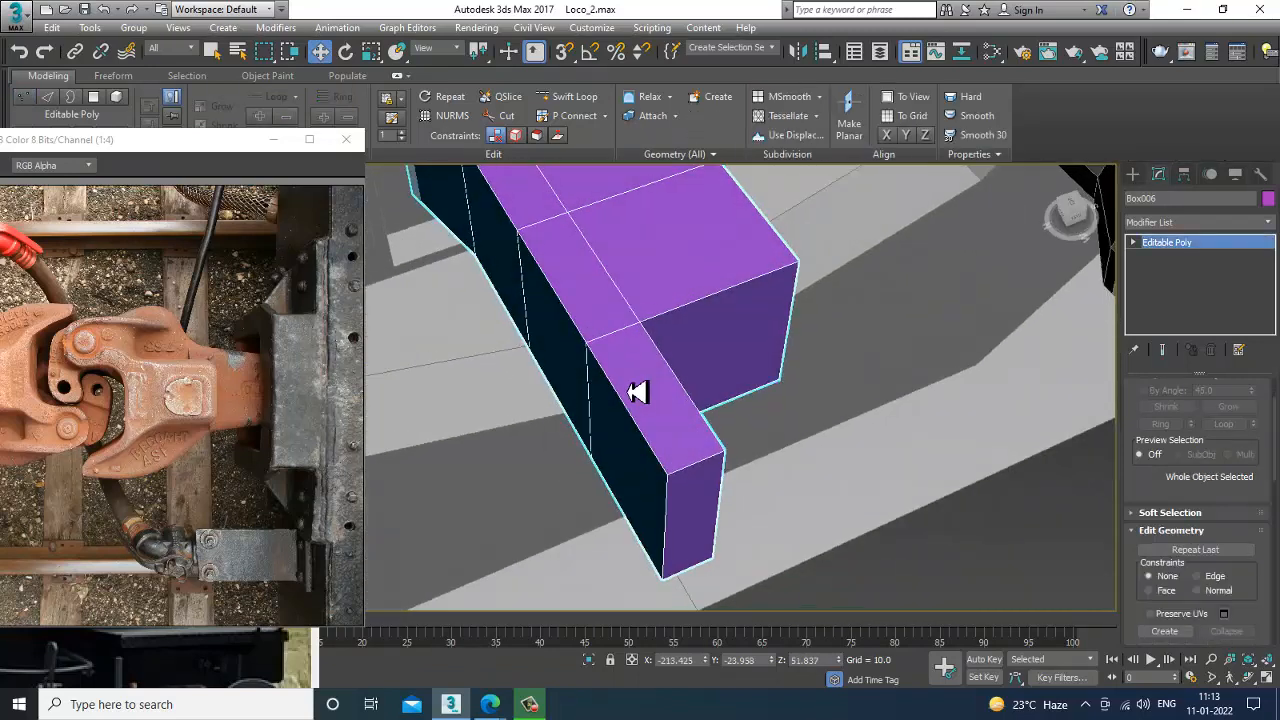
key("2")
left_click(588, 415)
left_click_drag(555, 426, 501, 443)
Try to move the coupler block's opposite front vertical edge outward by about 2.3
scroll(500, 443, "down", 4)
middle_click_drag(703, 431, 689, 369, "alt")
scroll(669, 403, "up", 2)
scroll(703, 401, "up", 3)
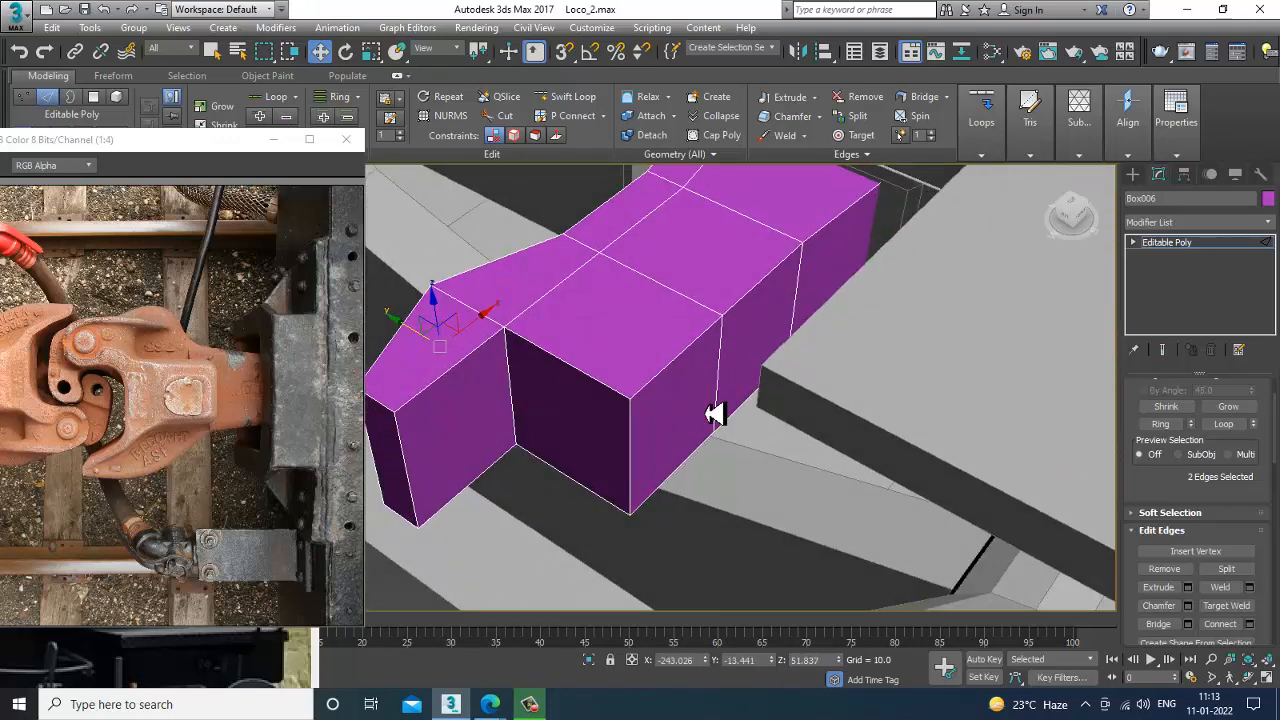
left_click(722, 372)
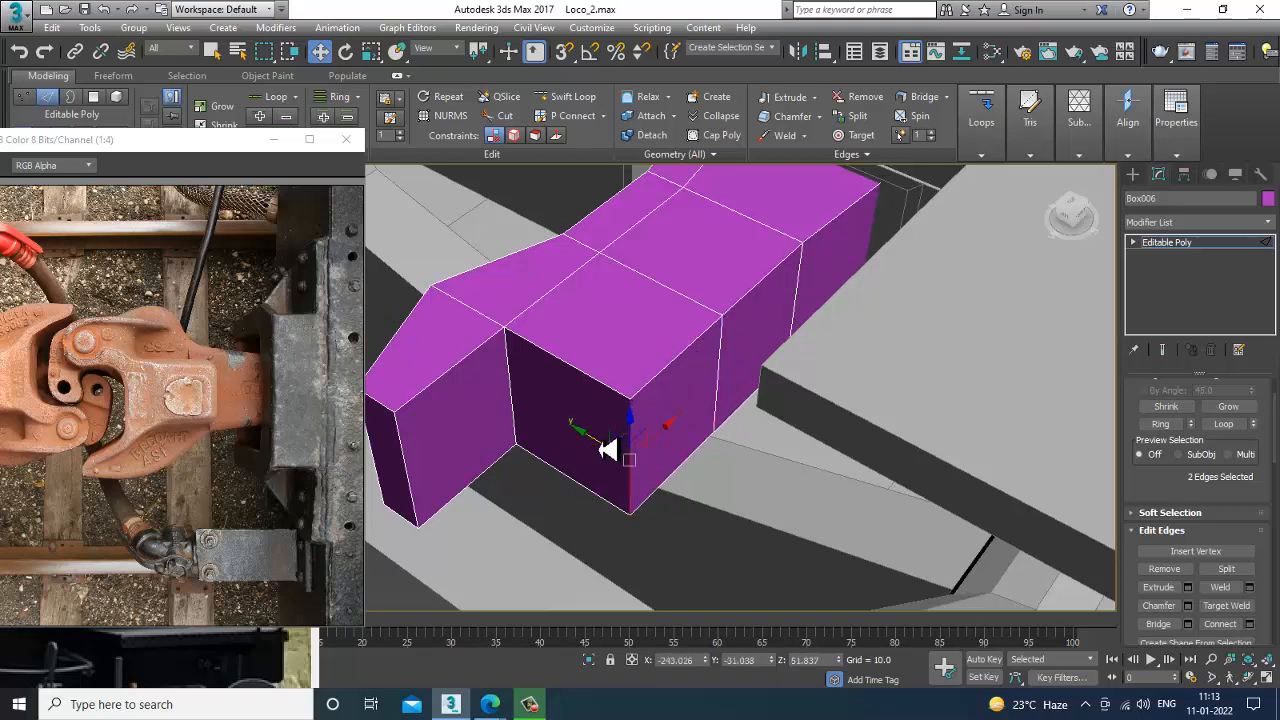
left_click_drag(614, 453, 636, 460)
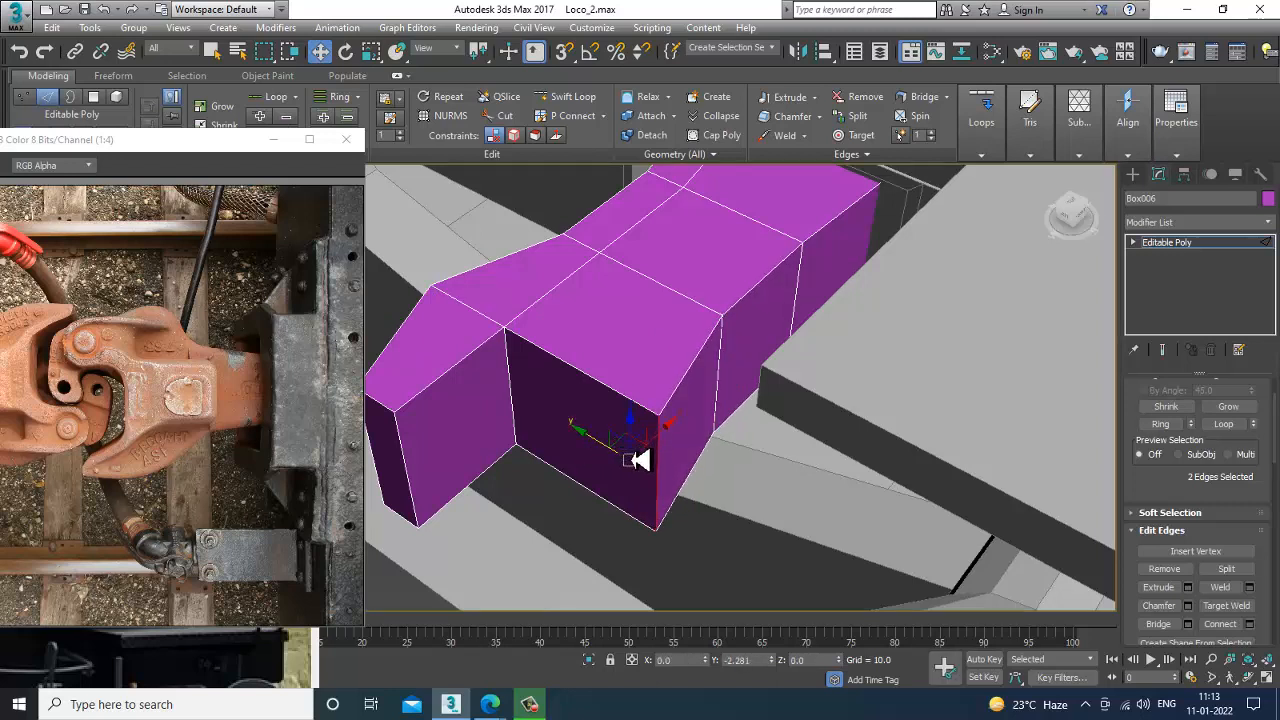
key("ctrl+z")
Insert another lengthwise edge loop with Swift Loop through the middle of the coupler block's wider section
left_click(572, 102)
middle_click_drag(670, 345, 600, 373, "alt")
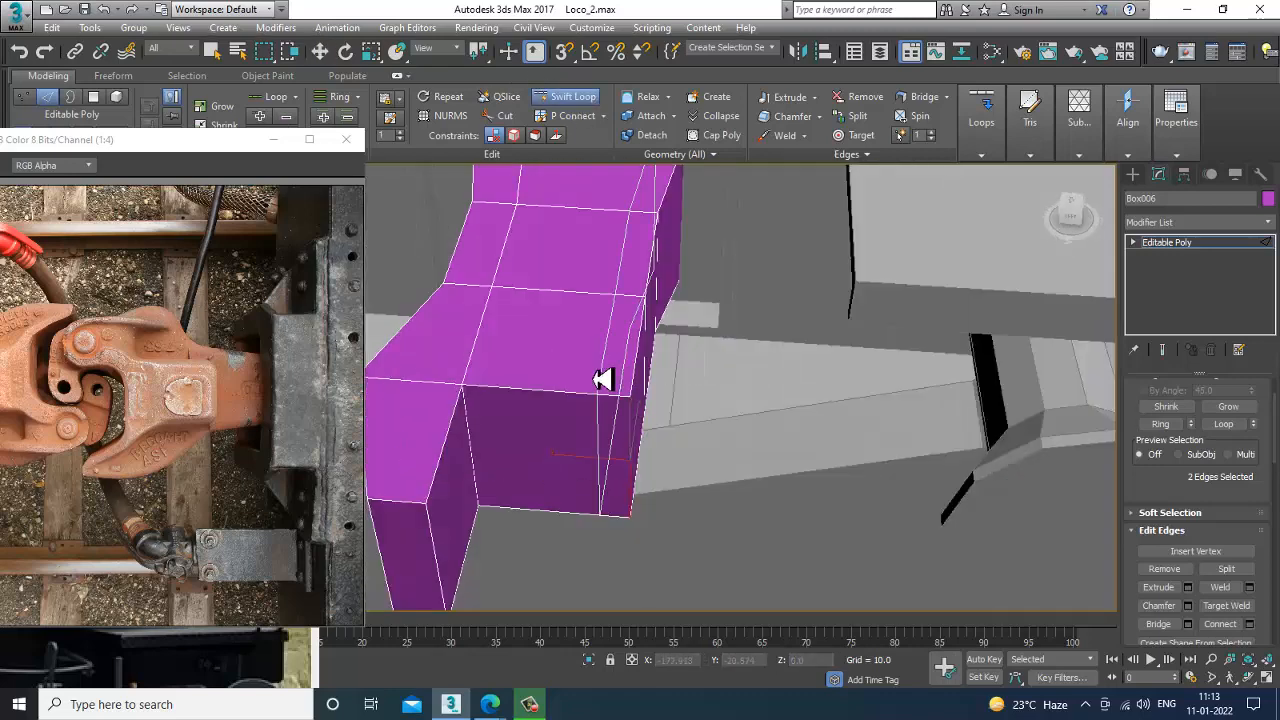
left_click(540, 404)
right_click(540, 404)
middle_click_drag(540, 404, 717, 400, "alt")
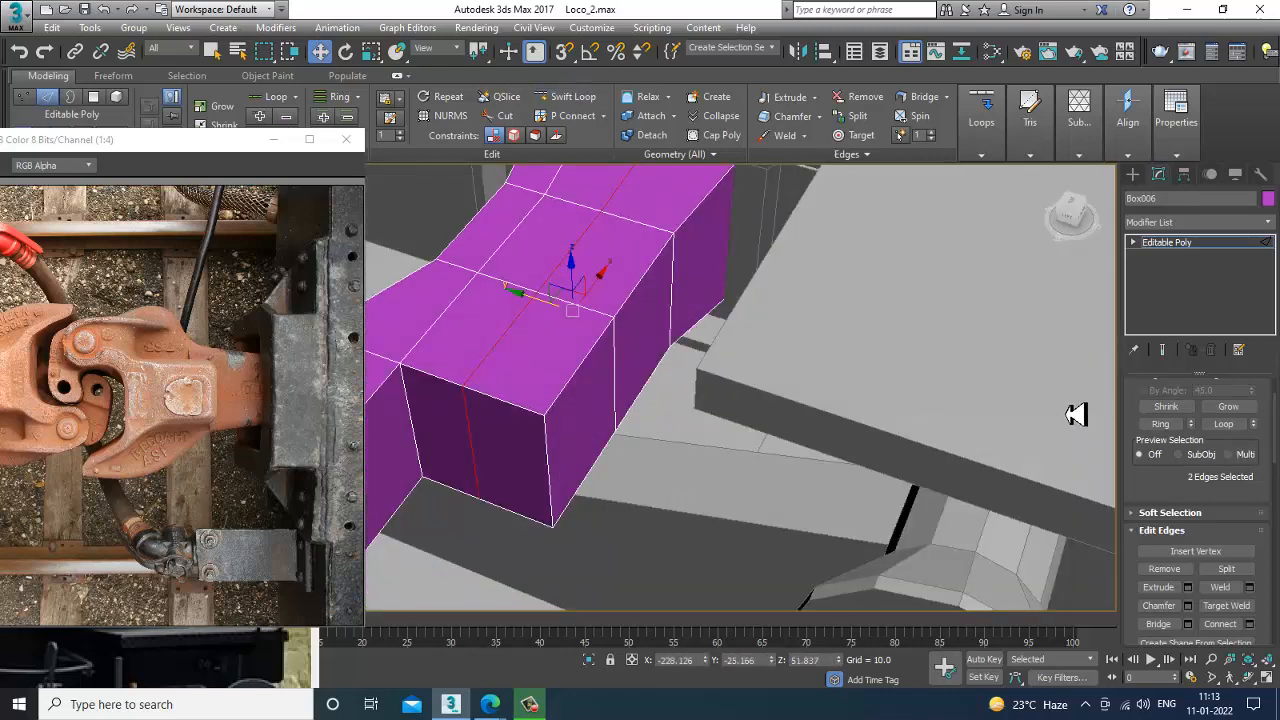
Extrude the outer front polygon on the opposite side of the coupler forward to form a second prong
key("4")
left_click(495, 440)
middle_click_drag(514, 443, 680, 457, "alt")
left_click(1188, 569)
left_click(637, 442)
Move the outer vertical edge at the base of the second prong outward by about 5 to flare that side
key("1")
middle_click_drag(560, 434, 515, 360, "alt")
key("2")
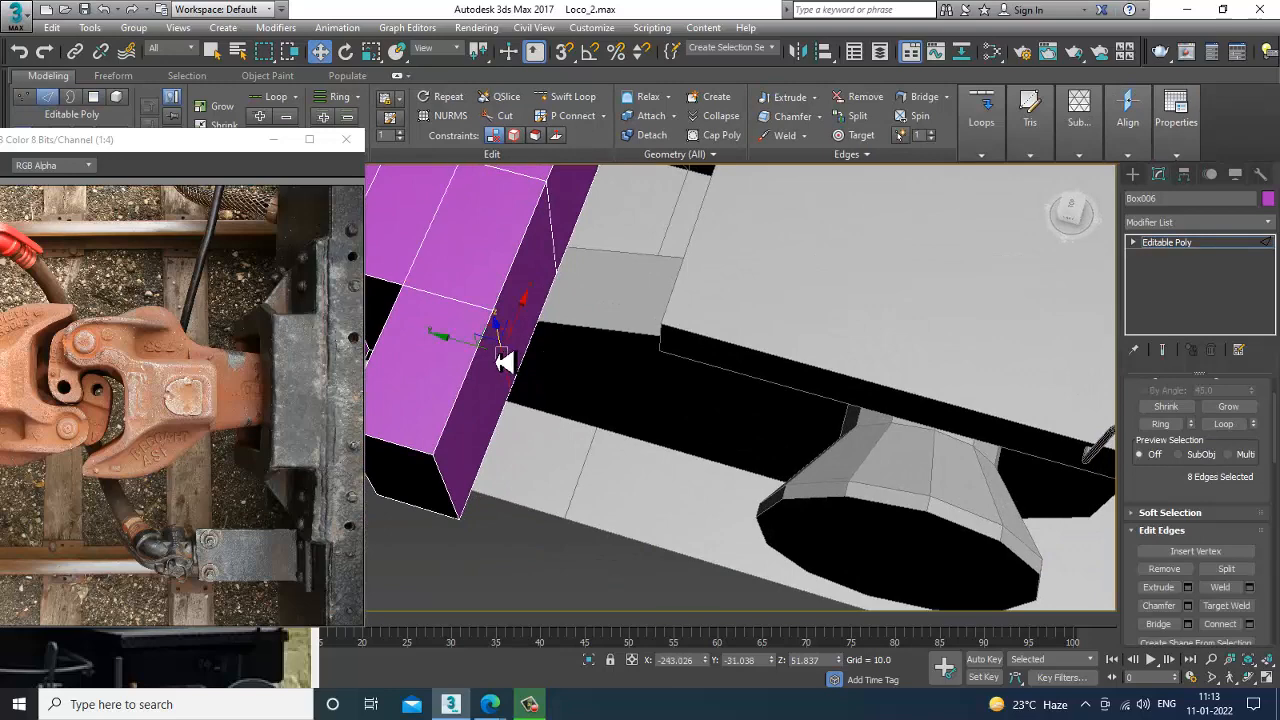
left_click_drag(494, 358, 554, 377)
scroll(556, 377, "down", 5)
middle_click_drag(556, 377, 657, 337, "alt")
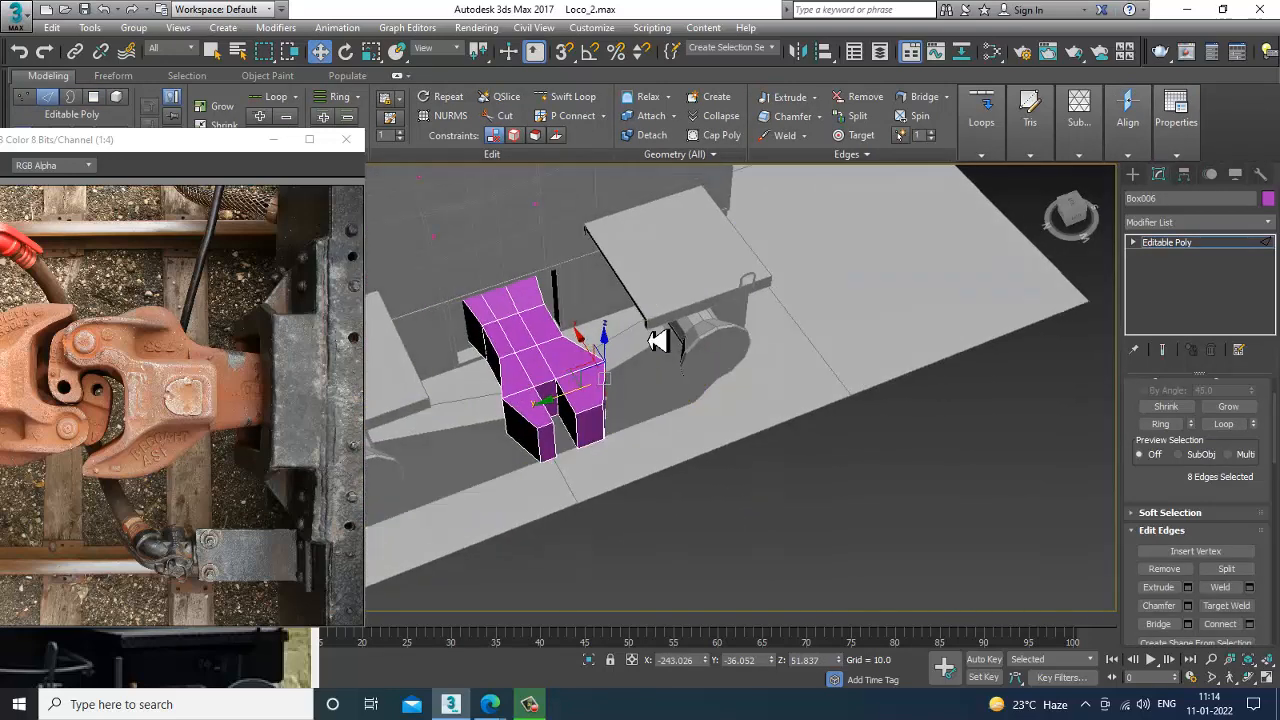
Insert a vertical loop across the first prong with Swift Loop and move its outer edge outward by about 4.2
scroll(606, 358, "up", 6)
middle_click_drag(577, 394, 697, 333, "alt")
scroll(639, 389, "down", 2)
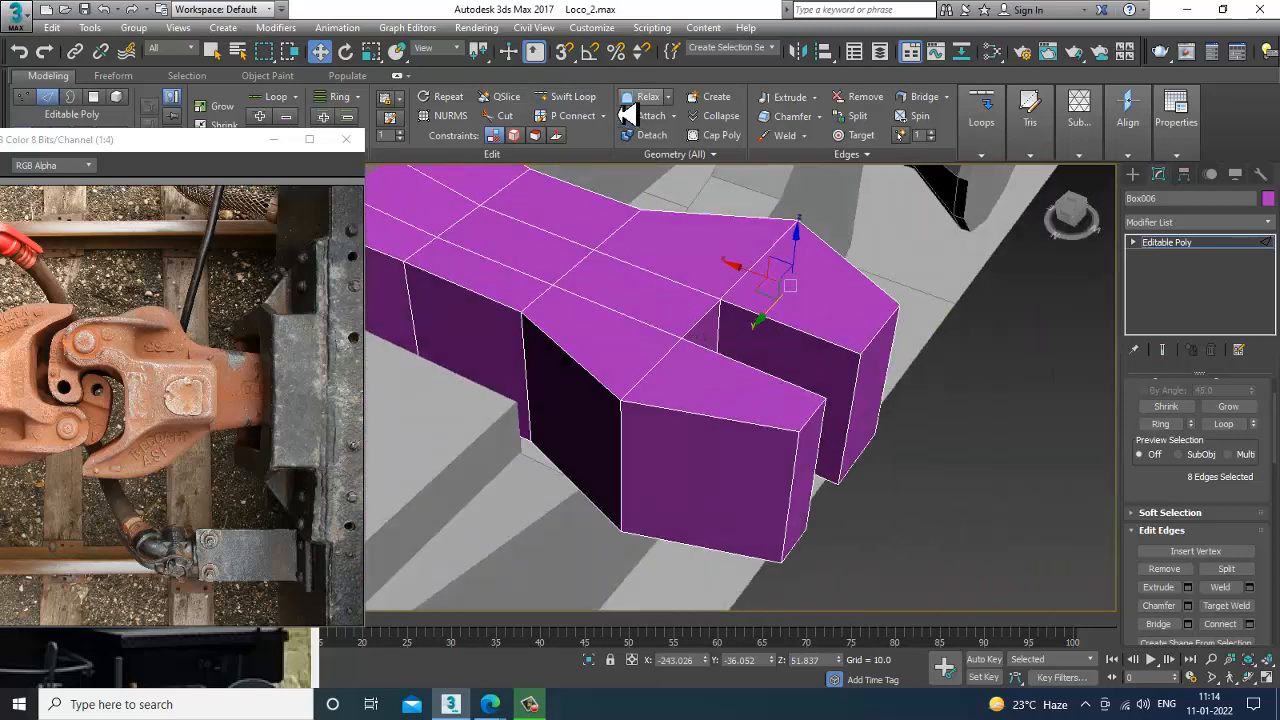
left_click(573, 96)
middle_click_drag(790, 442, 762, 461, "alt")
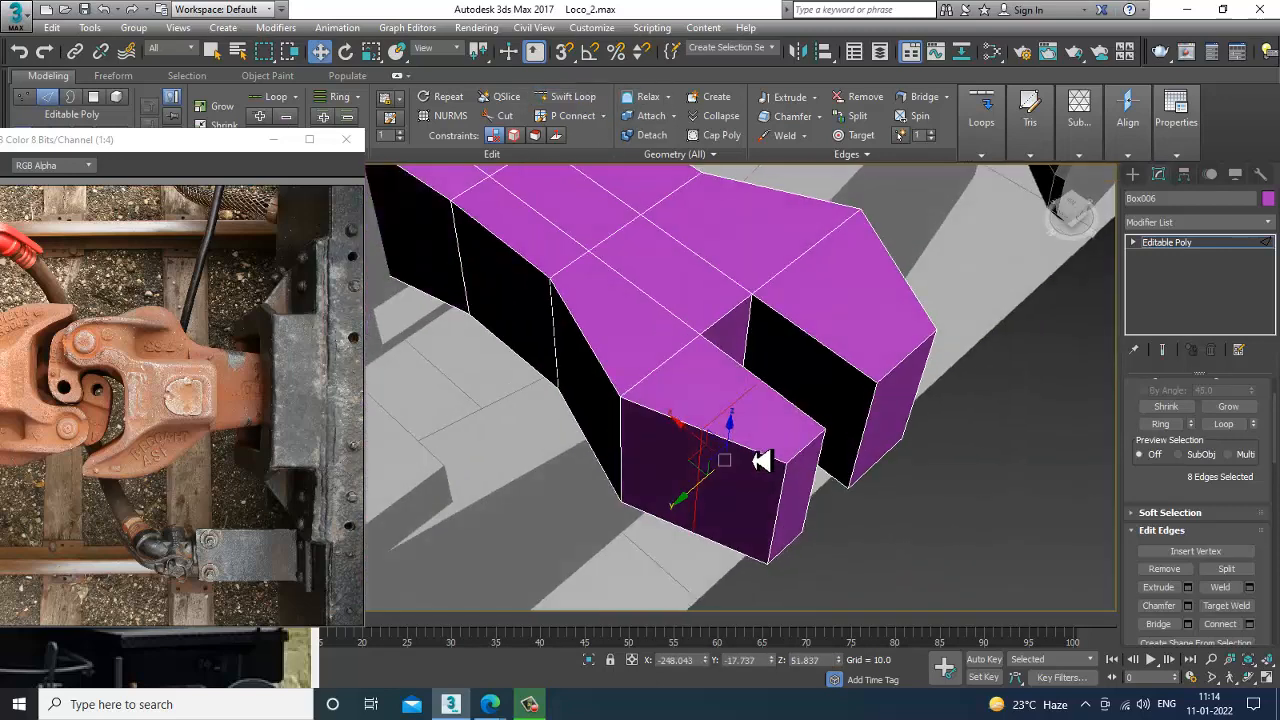
left_click(705, 497, "alt")
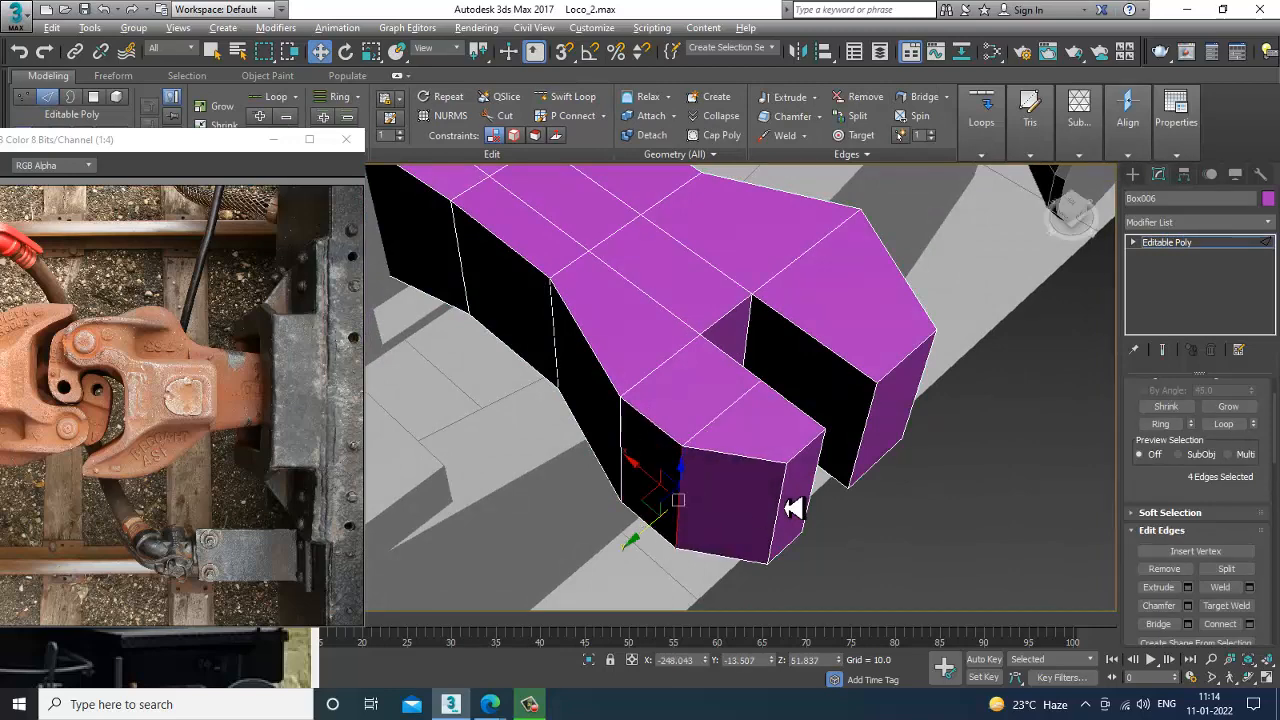
Bring up the WAG12B front-view reference photo beside the viewport to compare the coupler area
middle_click_drag(790, 508, 877, 459, "alt")
scroll(814, 451, "down", 2)
scroll(866, 414, "up", 4)
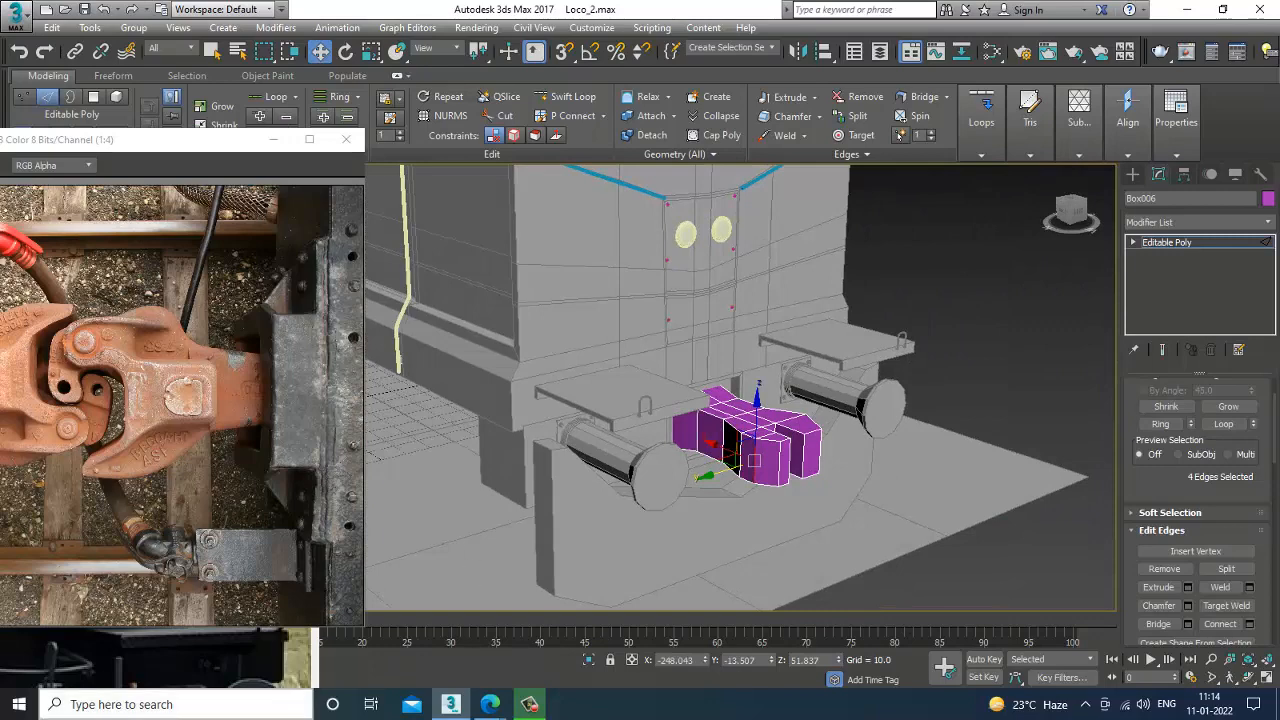
left_click(198, 668)
left_click_drag(189, 357, 326, 152)
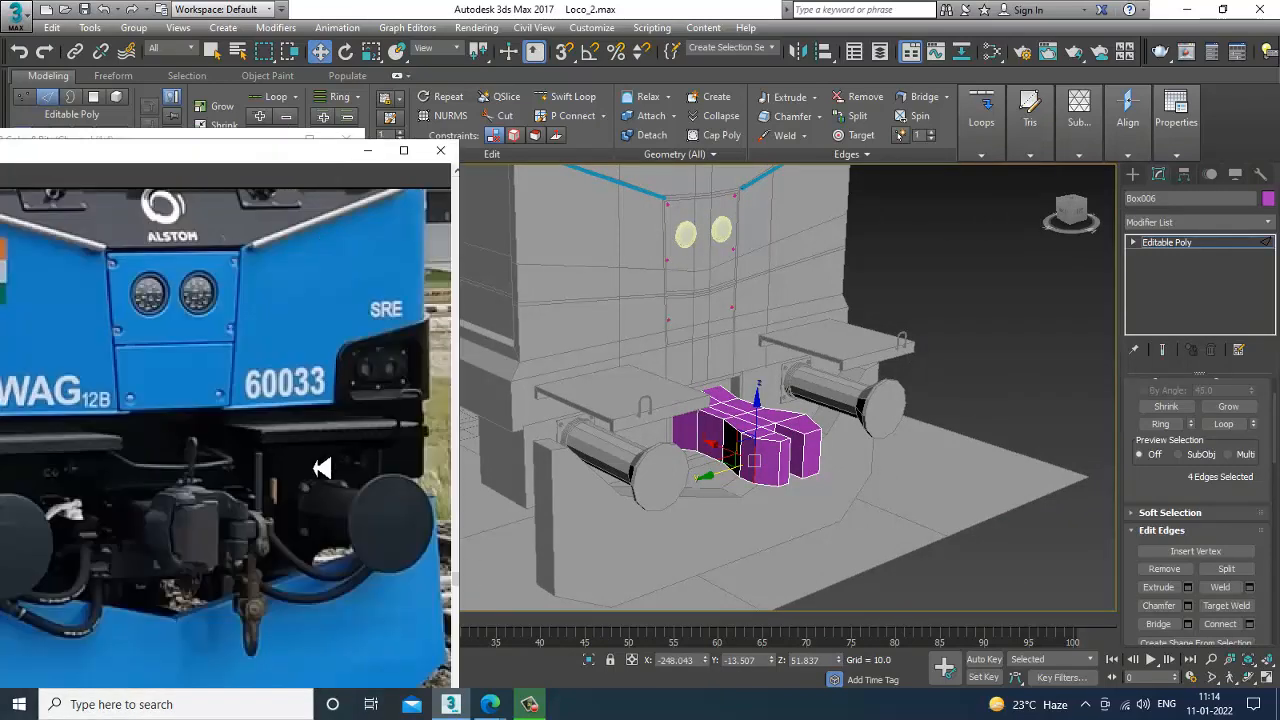
Move the inner vertices of the first prong's new loop outward to bend the prong into a hooked jaw
middle_click_drag(664, 537, 634, 477, "alt")
scroll(760, 445, "up", 4)
key("1")
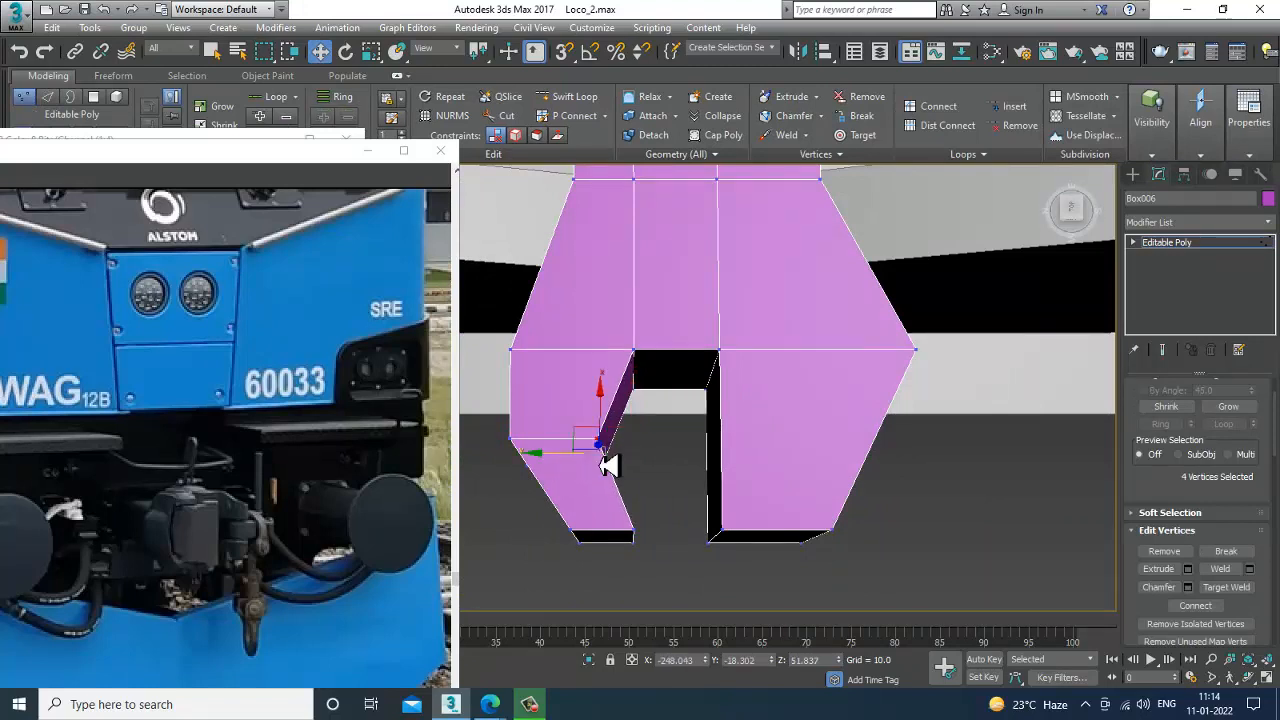
middle_click_drag(608, 466, 620, 462, "alt")
middle_click_drag(775, 436, 829, 434, "alt")
scroll(763, 360, "down", 4)
Draw an open four-point U-shaped line around the coupler in the Top view
key("alt+w")
right_click(543, 334)
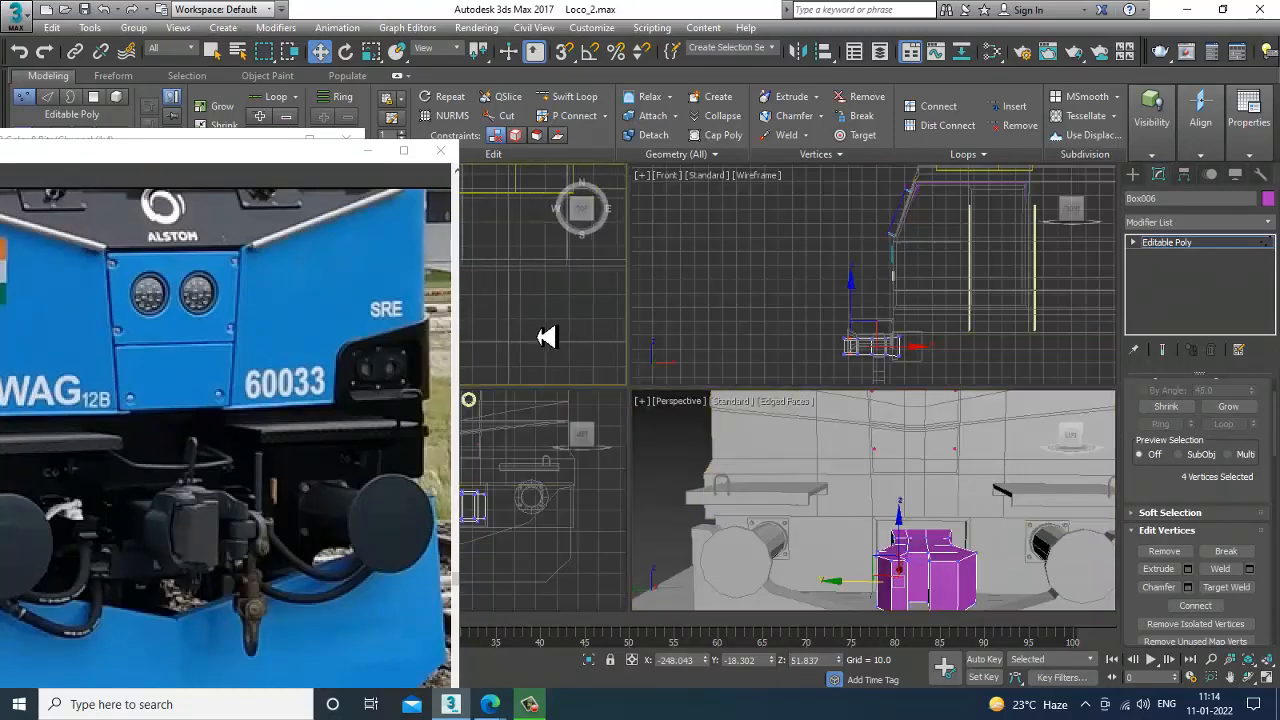
key("alt+w")
scroll(549, 334, "up", 3)
middle_click_drag(666, 380, 848, 462)
scroll(860, 458, "up", 3)
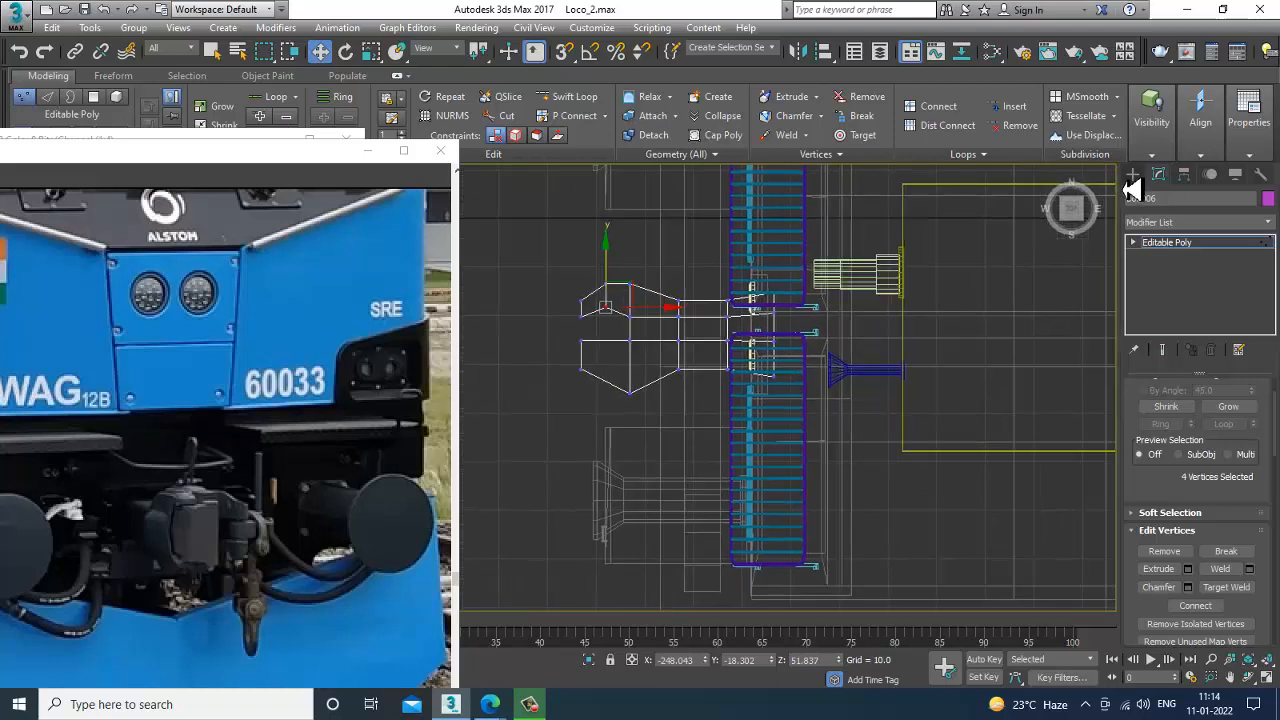
left_click(1133, 175)
left_click(1153, 198)
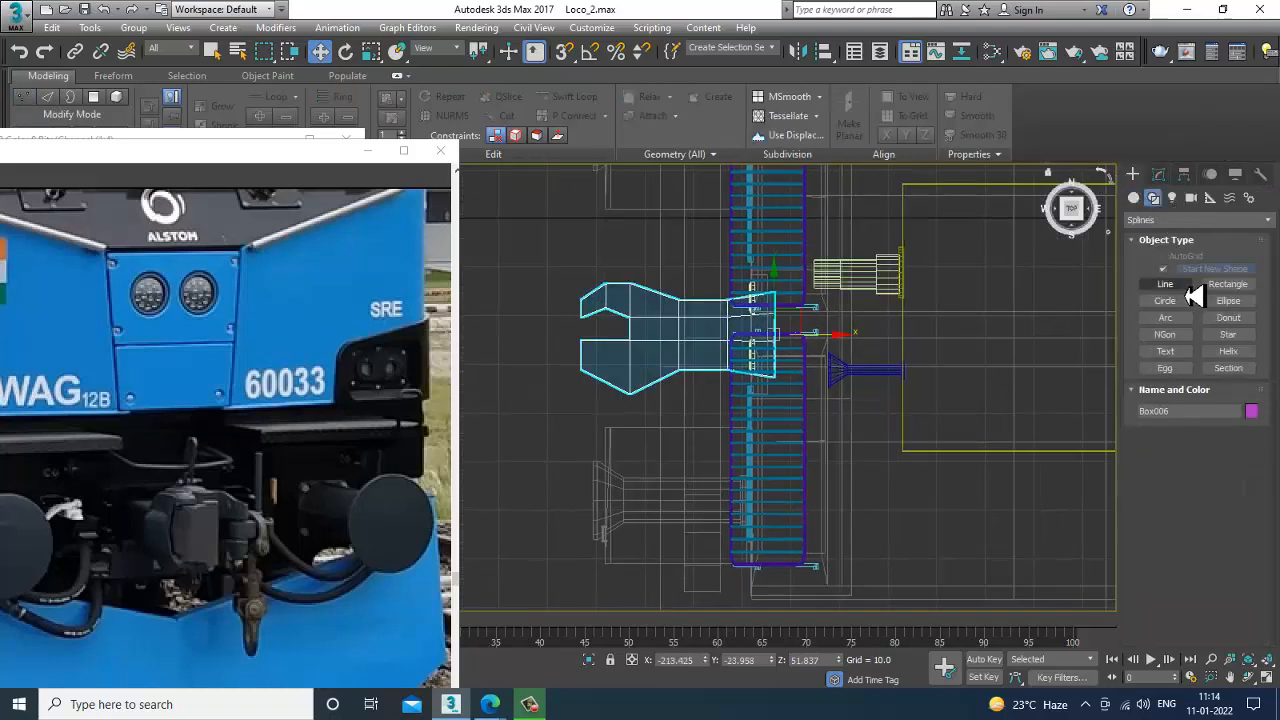
left_click(1166, 285)
middle_click_drag(826, 347, 846, 371)
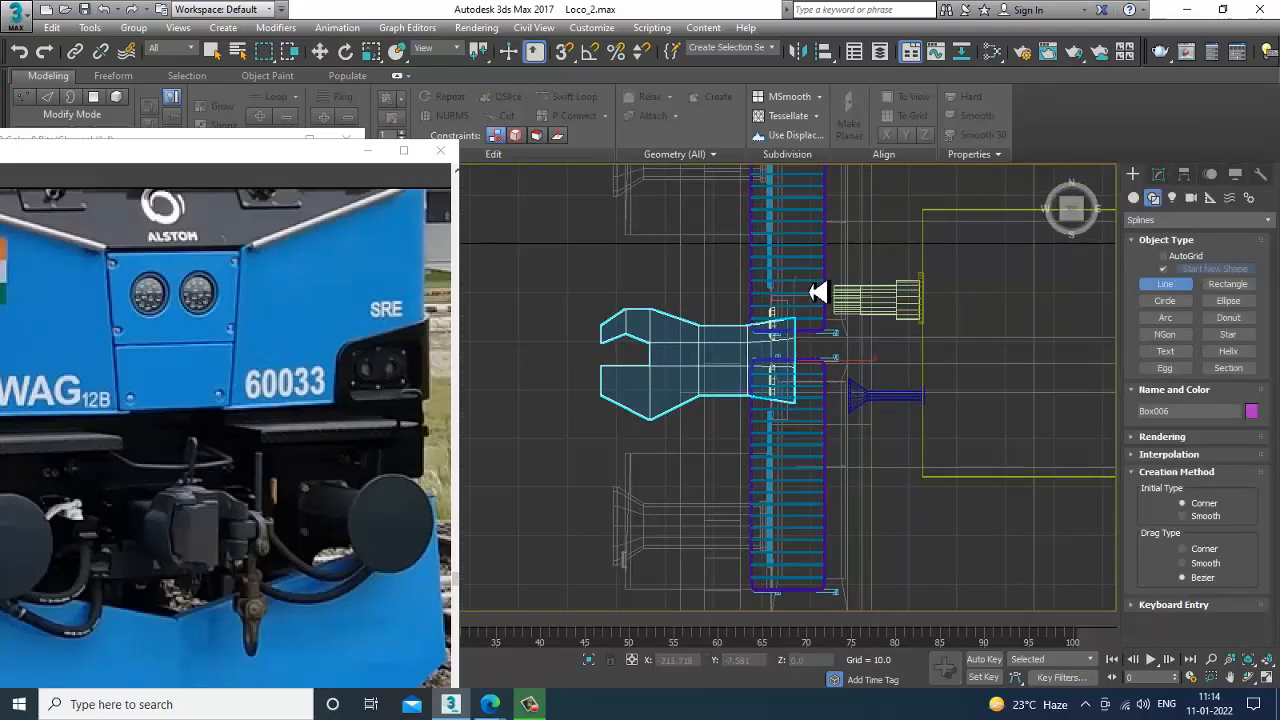
left_click(844, 273)
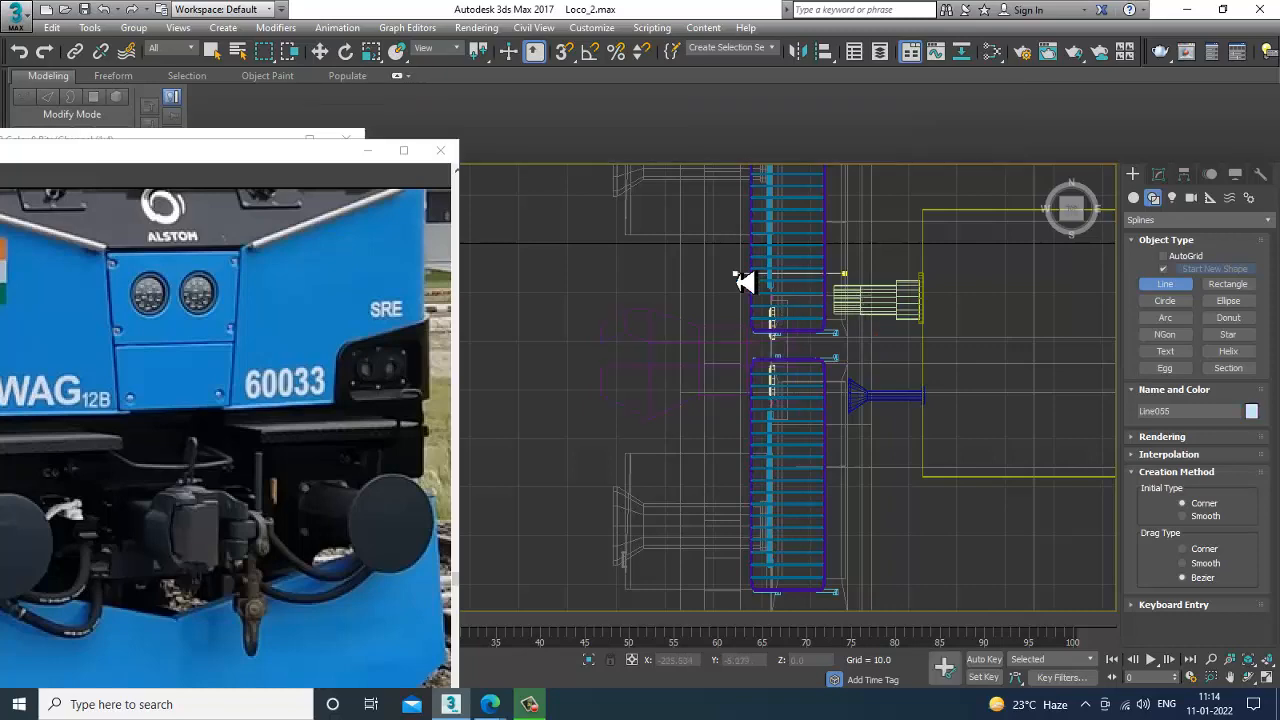
left_click(867, 432, "shift")
right_click(870, 434)
Raise the U-shaped line in the Perspective view to a Z position of about 65.8, above the coupler
right_click(890, 465)
key("alt+w")
middle_click(917, 514)
key("alt+w")
scroll(910, 508, "down", 3)
scroll(790, 520, "down", 2)
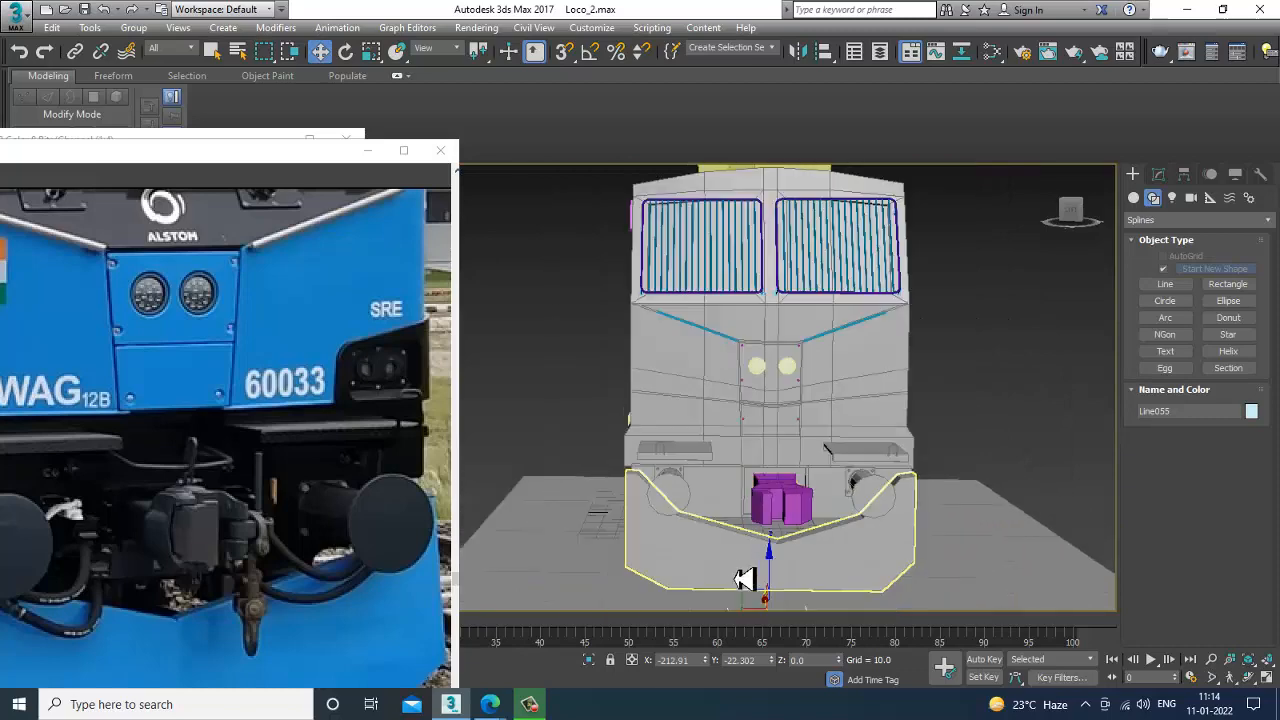
left_click_drag(772, 574, 788, 425)
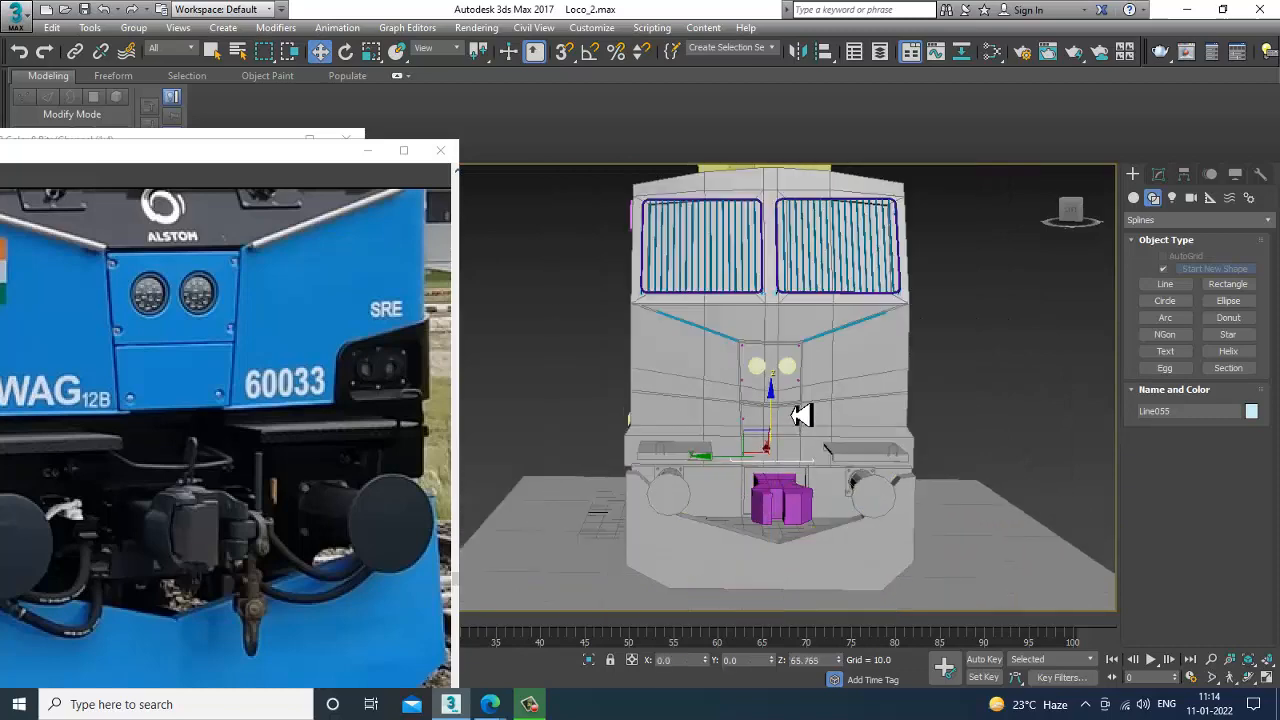
Move the whole U-shaped line forward out of the locomotive body to an X position of about -223.5
scroll(800, 415, "up", 3)
middle_click_drag(803, 477, 672, 492, "alt")
key("1")
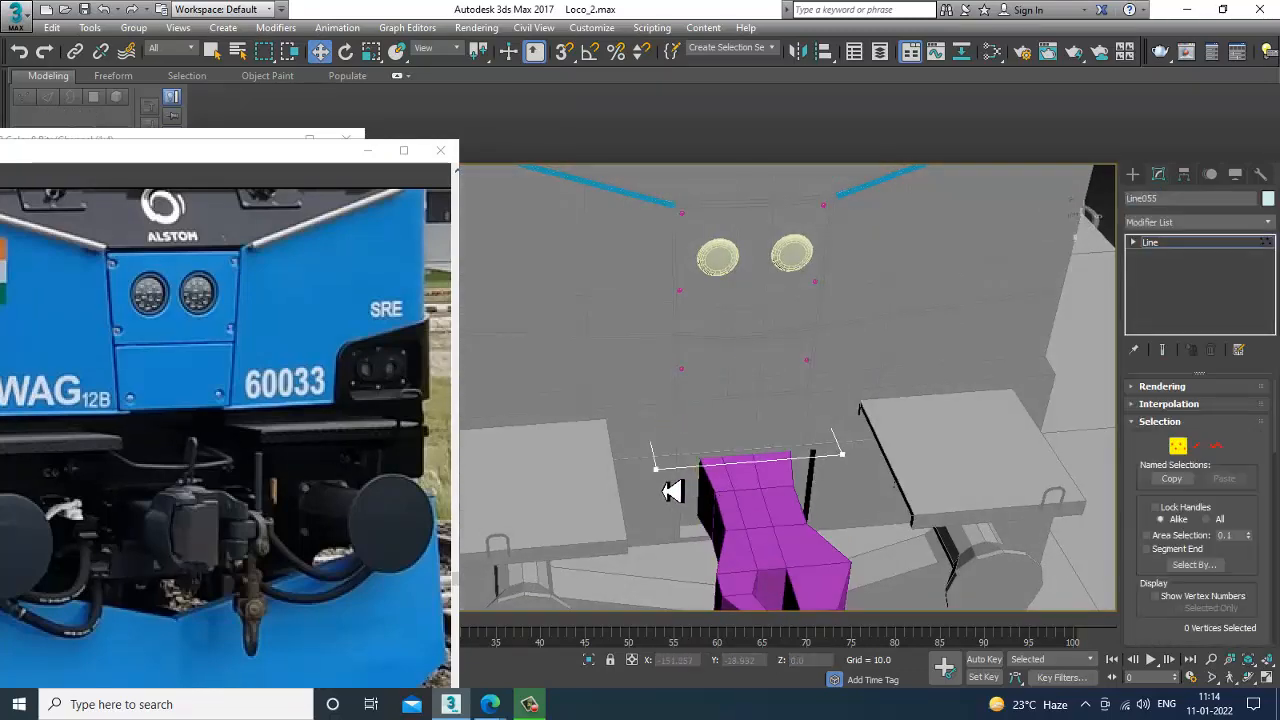
key("F3")
middle_click_drag(698, 449, 806, 455, "alt")
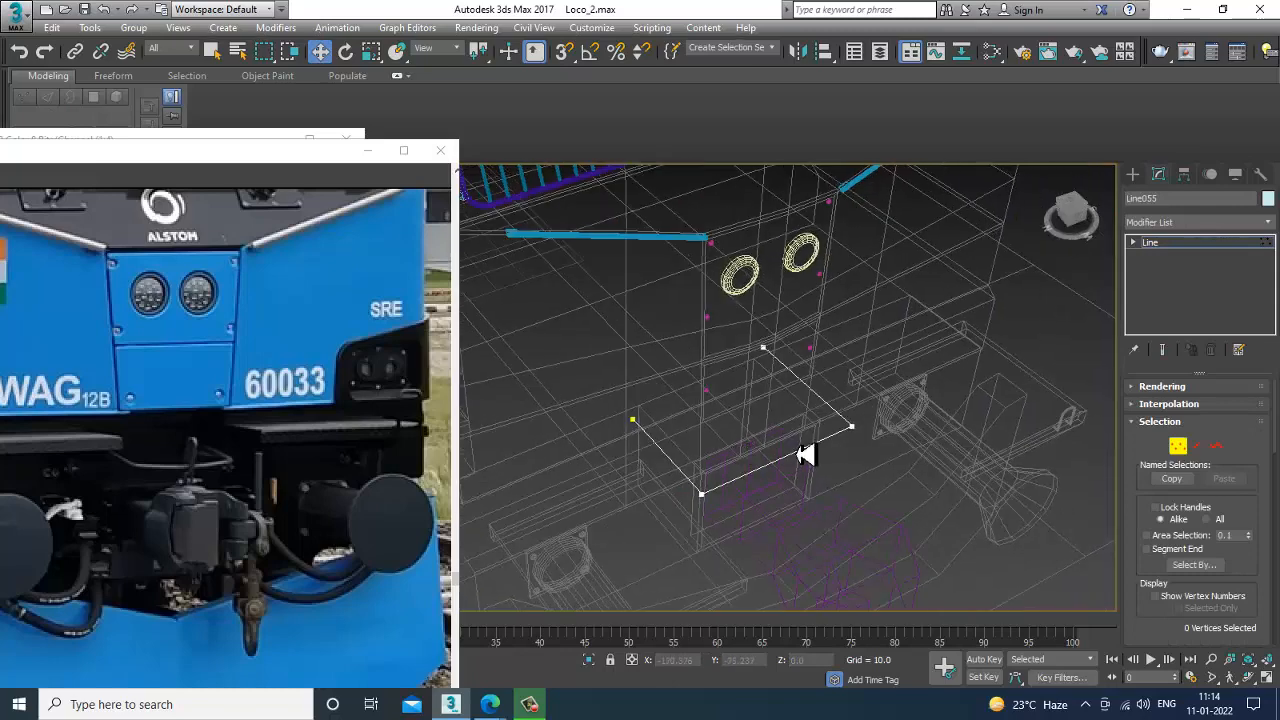
left_click(1185, 242)
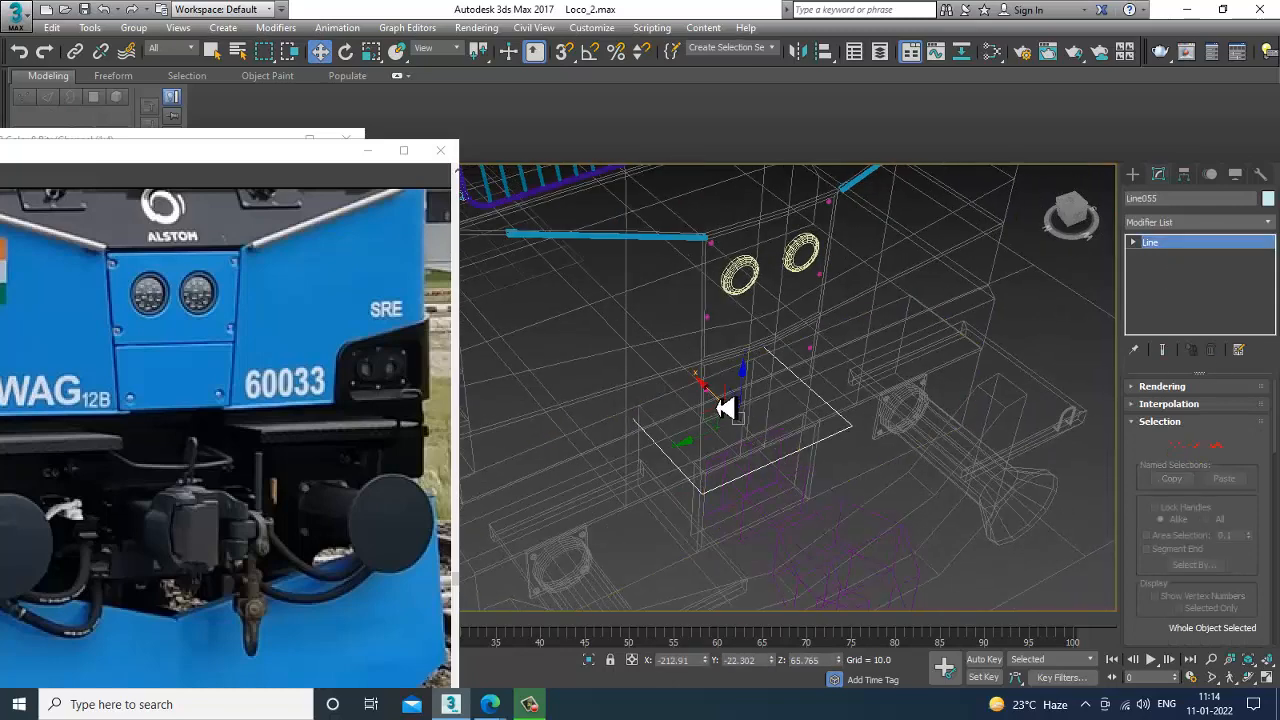
left_click_drag(725, 408, 770, 438)
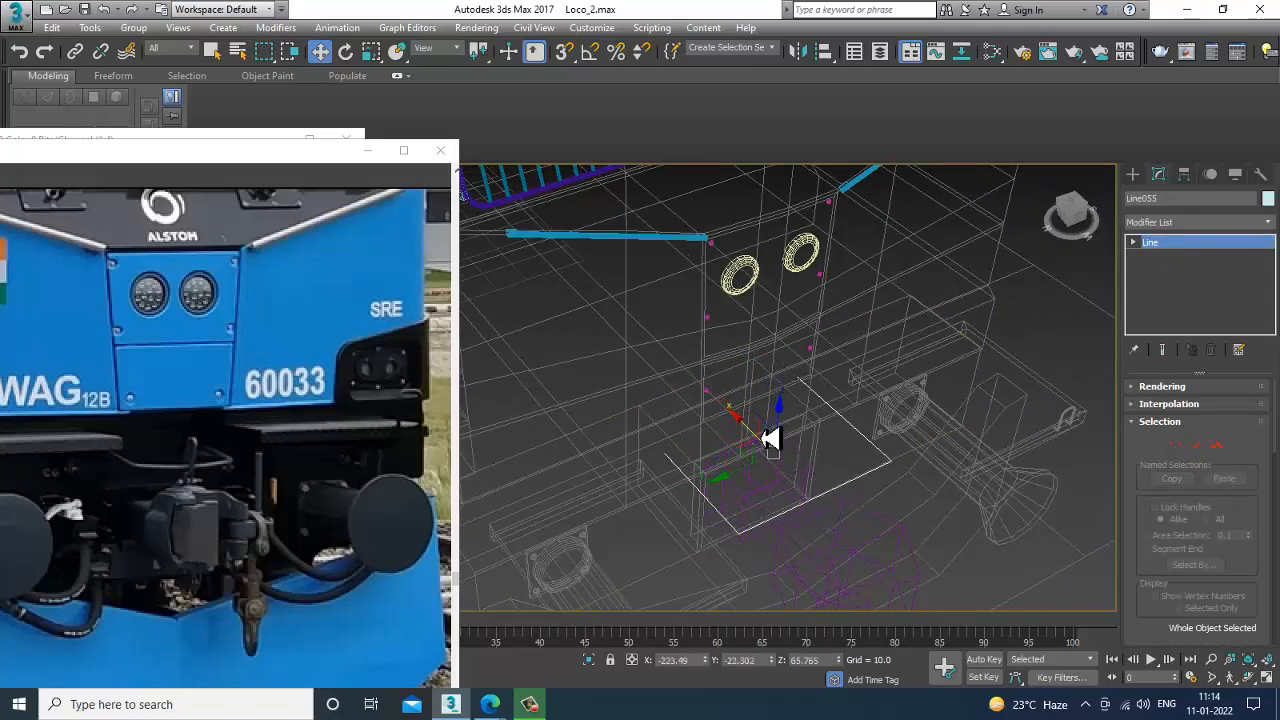
Shift the two vertices on one side of the U-shaped line so that it sits evenly around the coupler
key("F3")
mouse_move(826, 480)
middle_mouse_down("alt")
mouse_move(877, 469)
mouse_move(857, 446)
mouse_move(967, 477)
mouse_move(937, 500)
mouse_move(809, 491)
mouse_move(595, 400)
middle_mouse_up("alt")
key("1")
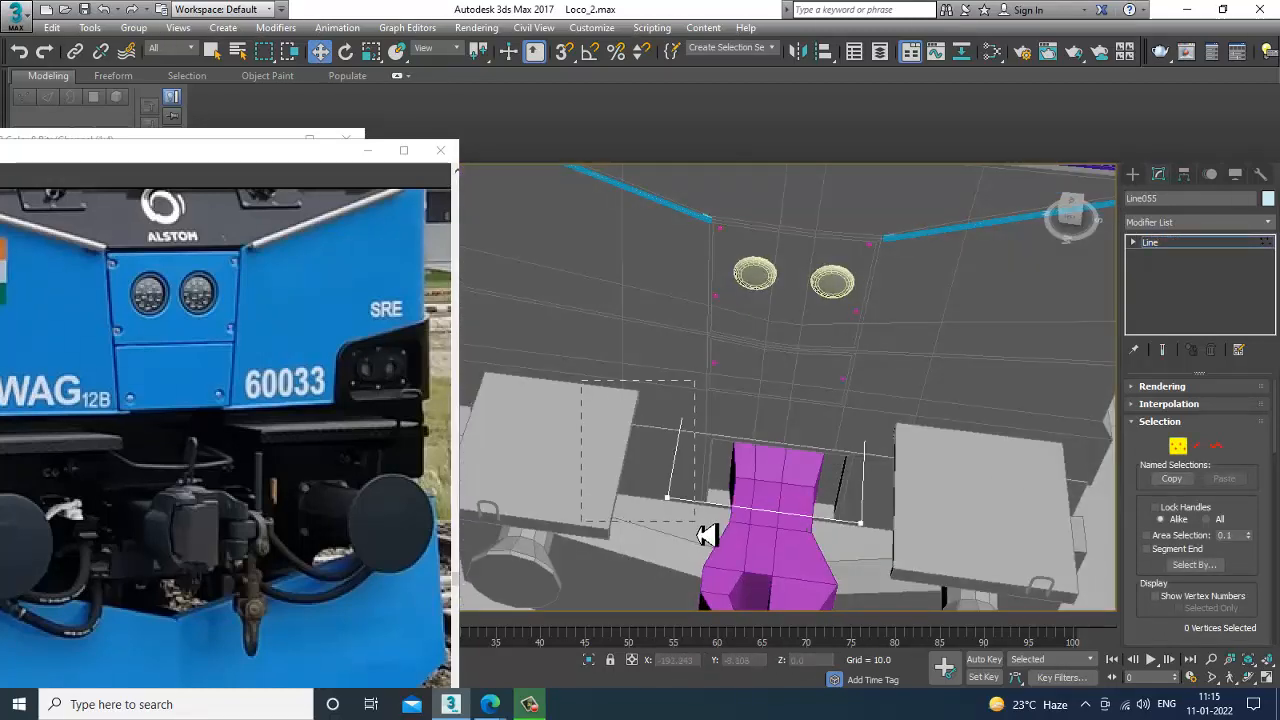
left_click_drag(706, 535, 704, 533)
middle_click_drag(830, 500, 857, 437, "alt")
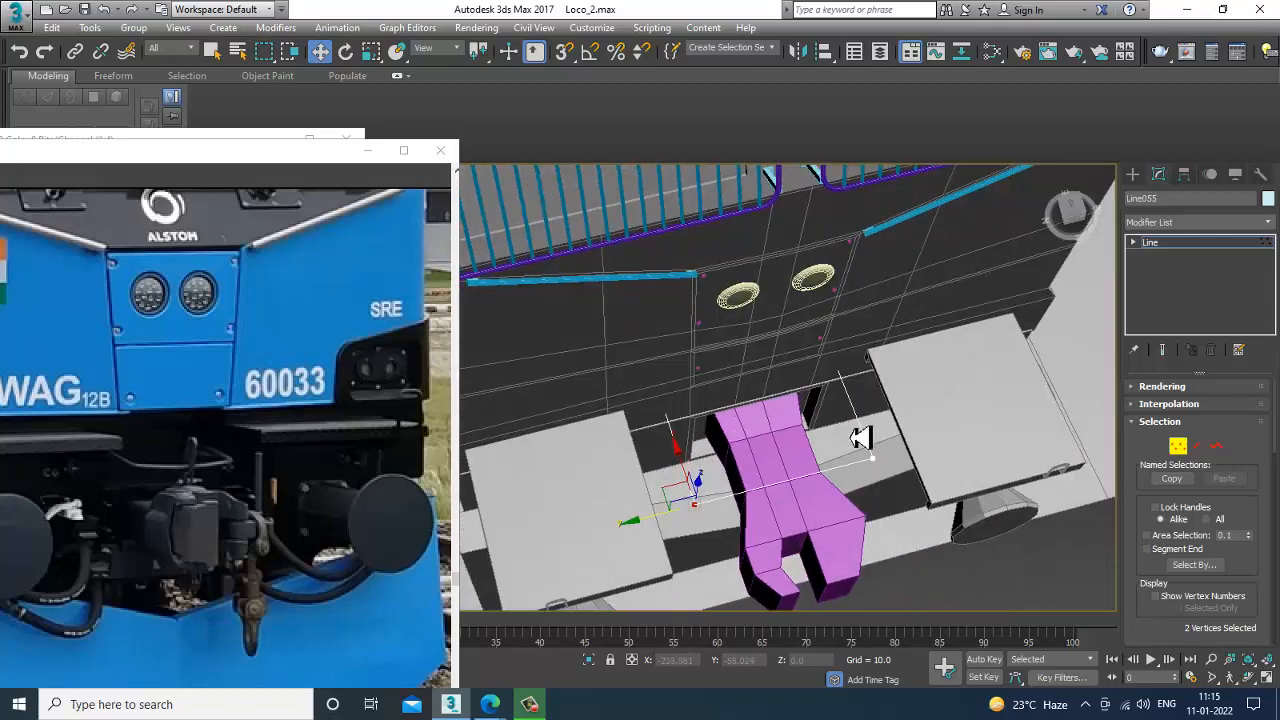
left_click_drag(697, 480, 722, 506)
middle_click_drag(722, 506, 854, 431, "alt")
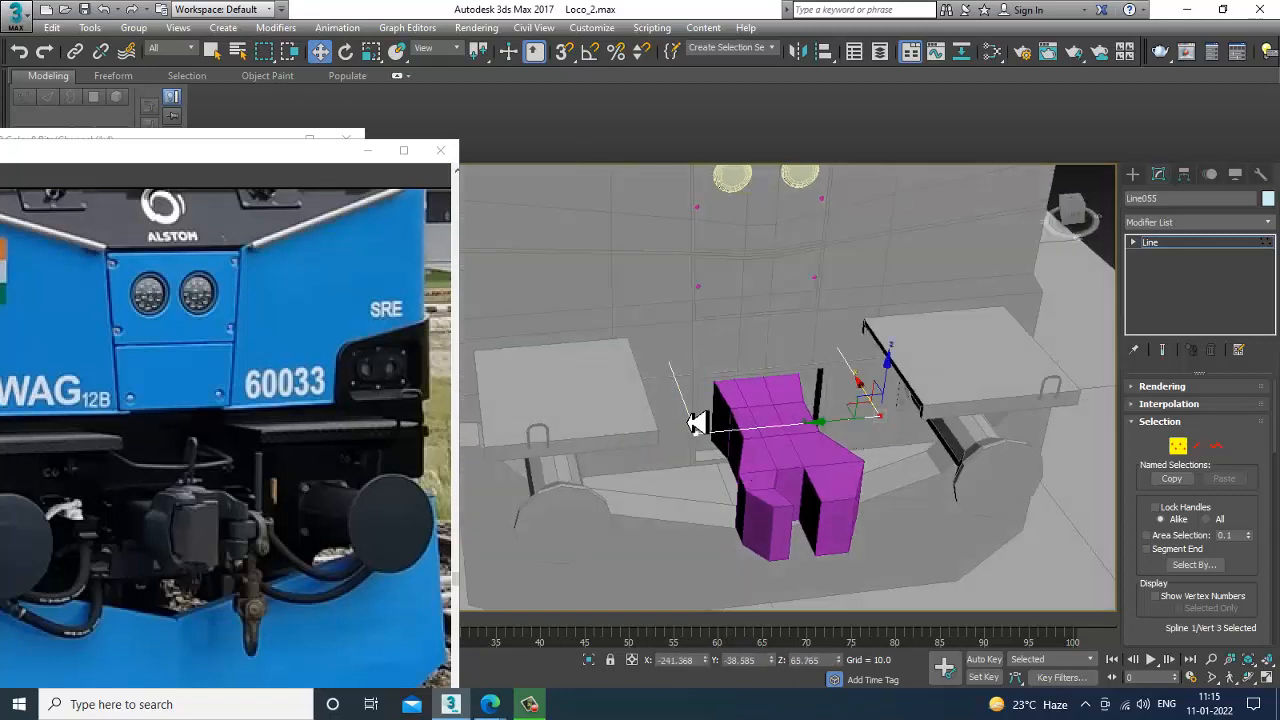
Fillet the two front corners of the U-shaped line with a radius of about 7.9
scroll(1130, 598, "down", 5)
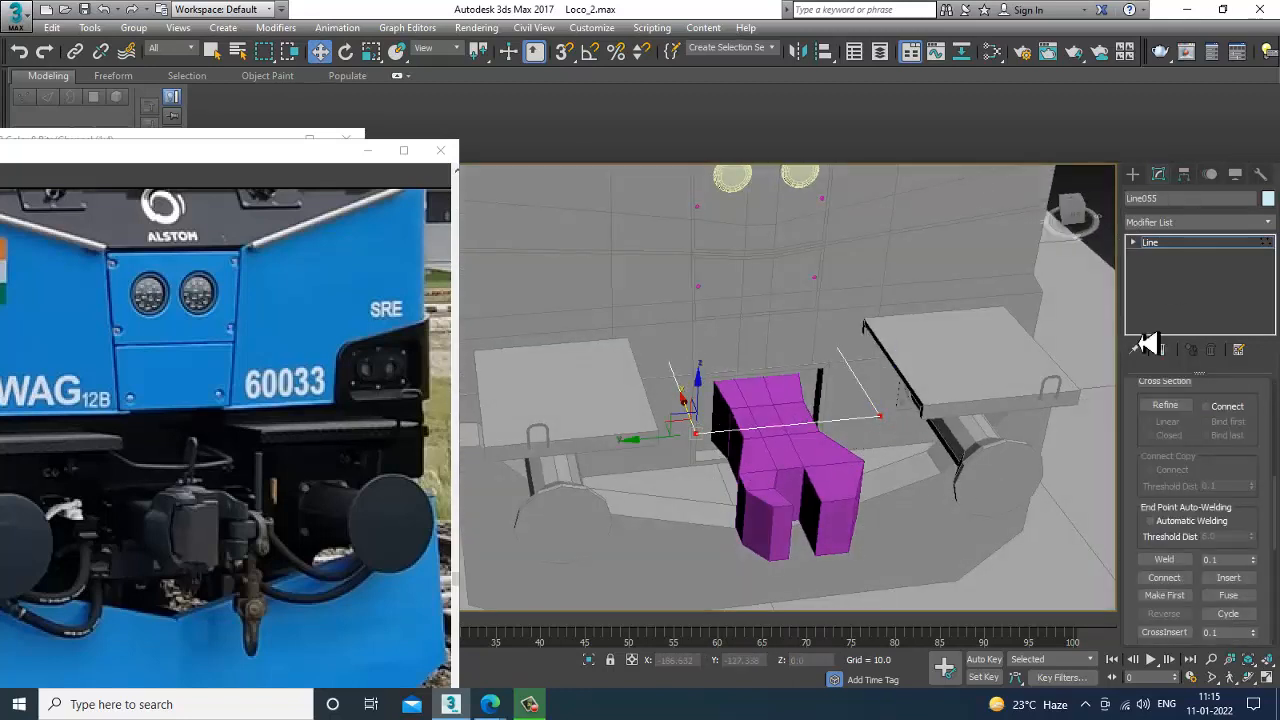
scroll(1150, 540, "down", 4)
left_click(1164, 547)
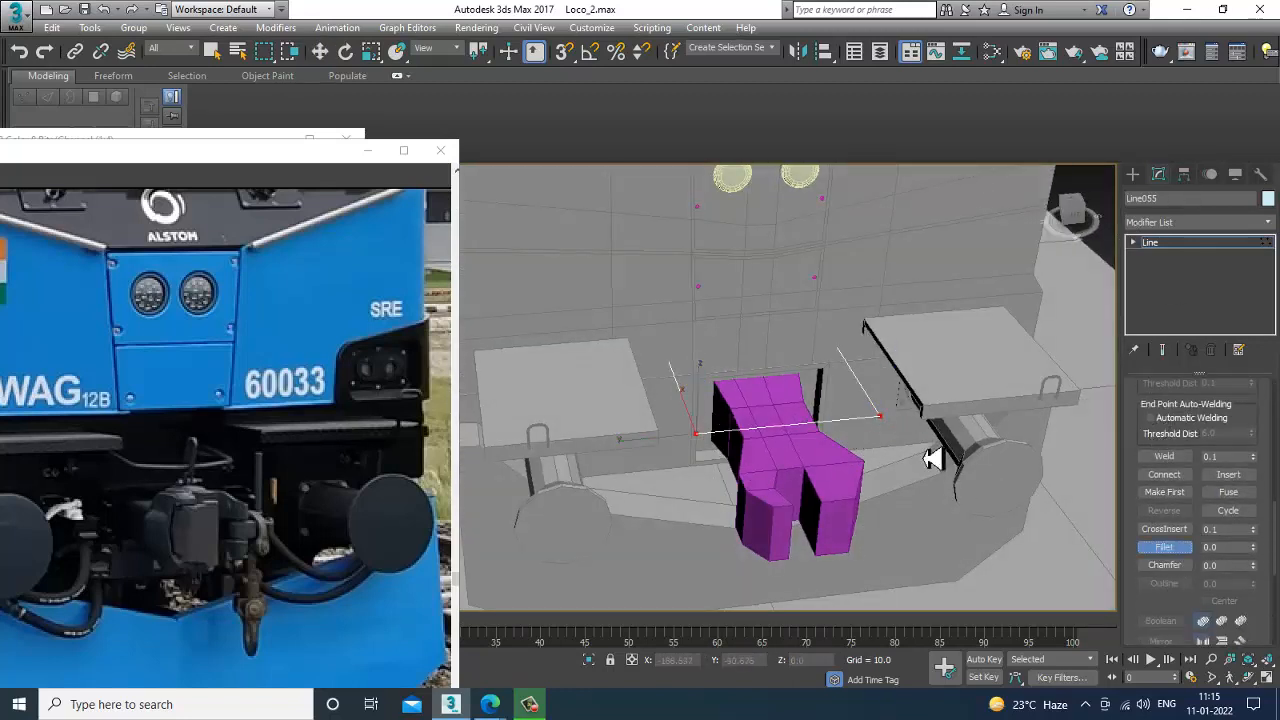
left_click_drag(889, 423, 886, 389)
middle_click_drag(886, 389, 848, 528, "alt")
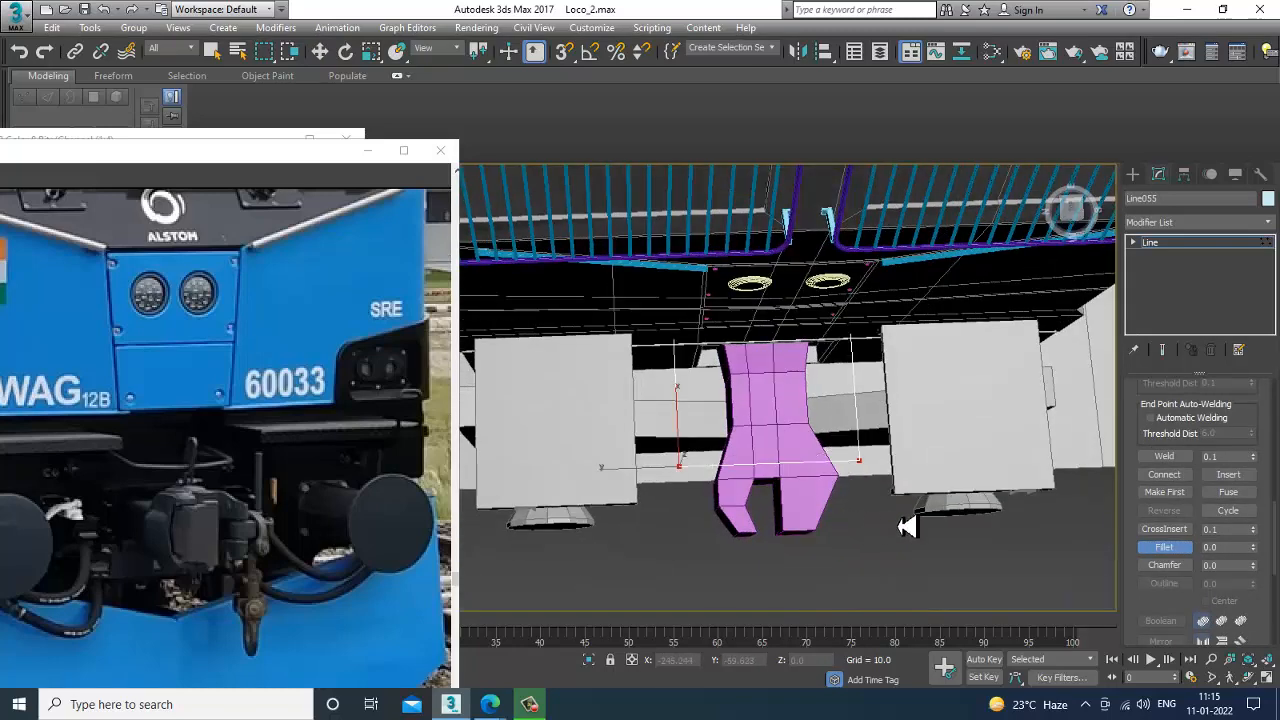
key("w")
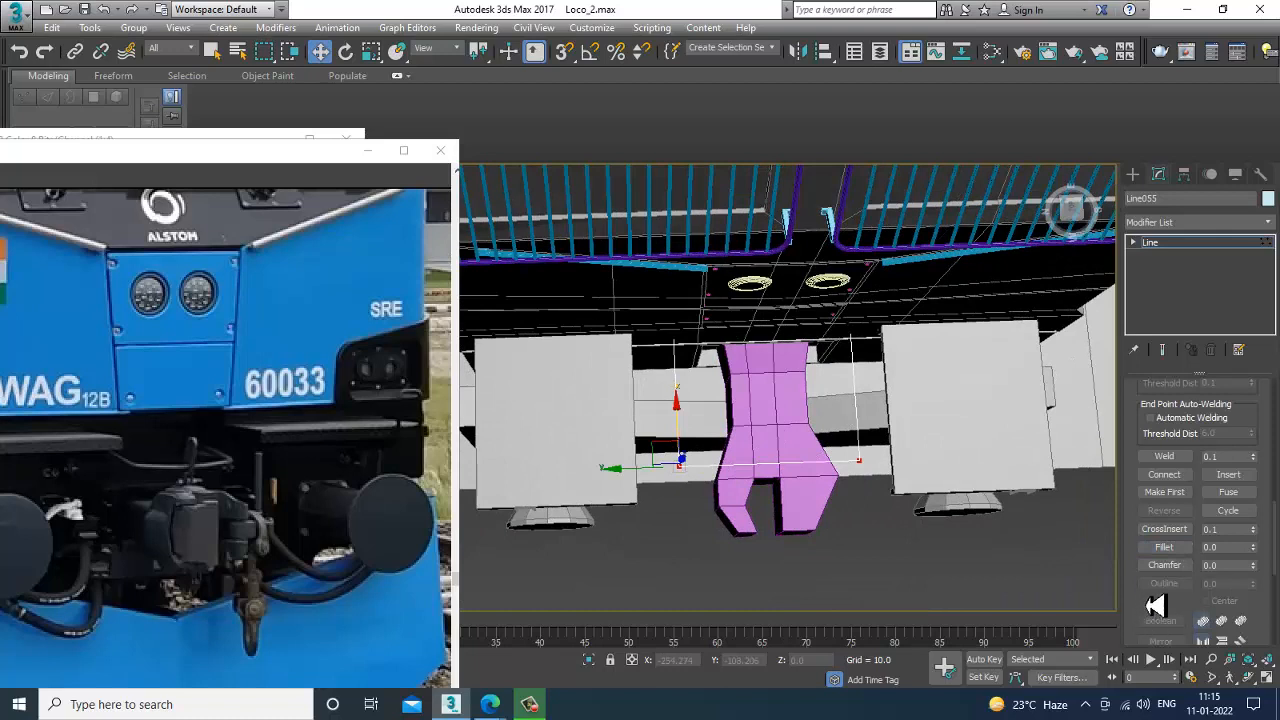
left_click(1168, 547)
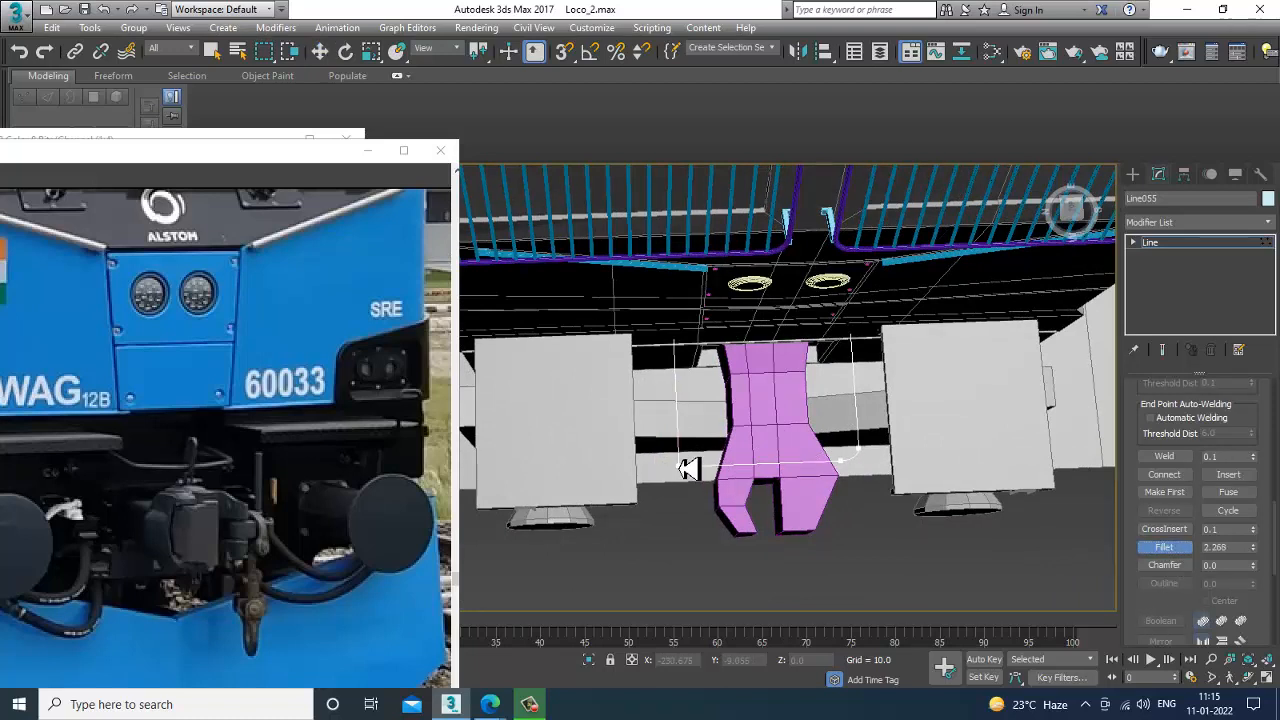
left_click_drag(688, 469, 656, 425)
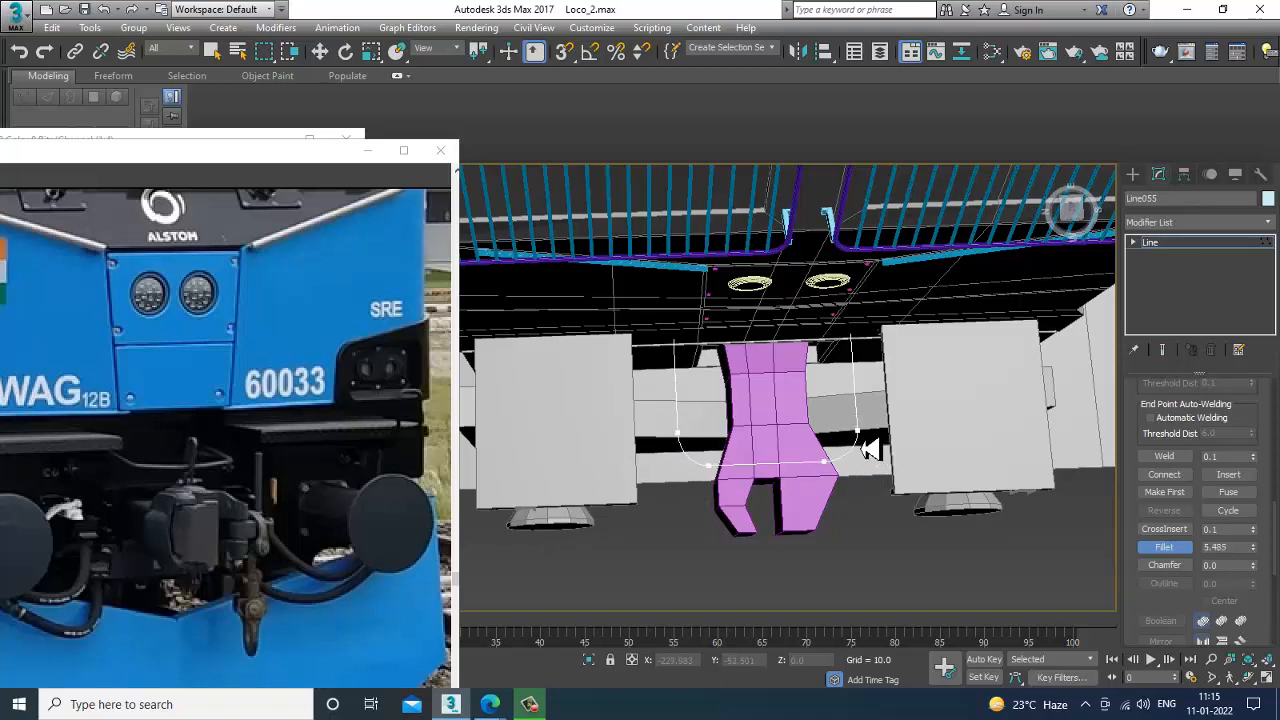
key("ctrl+z")
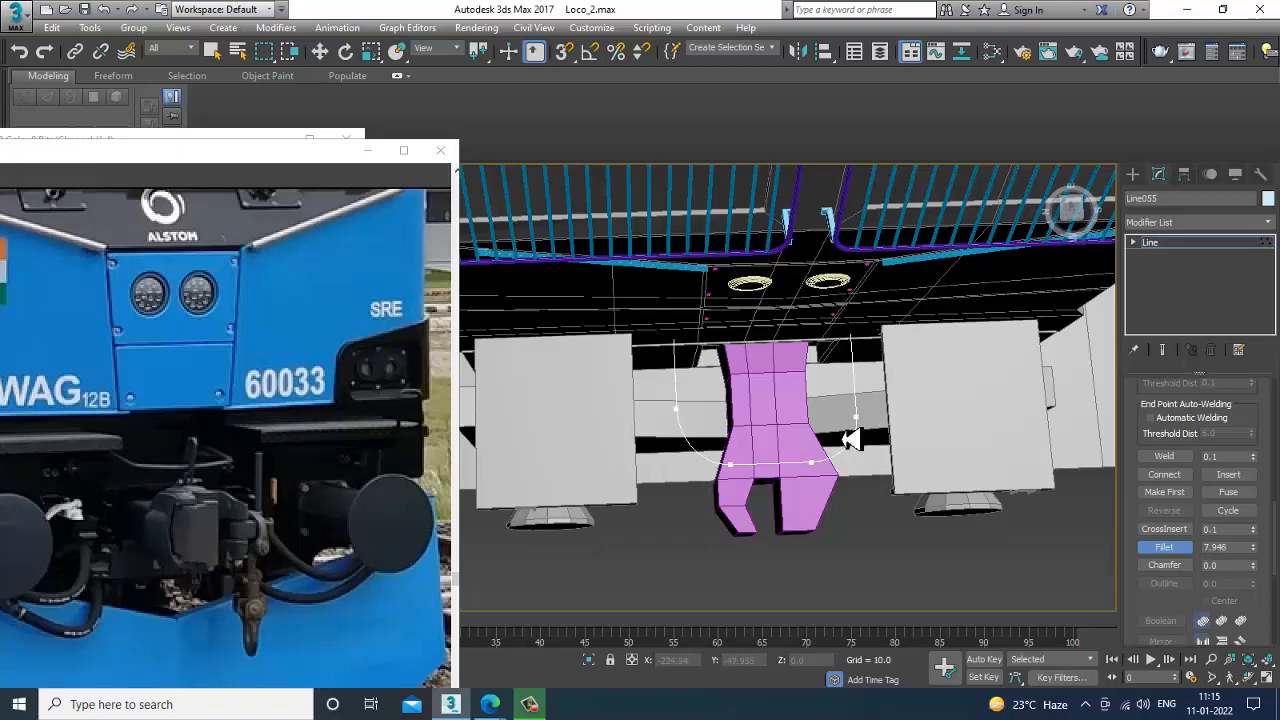
middle_click_drag(851, 440, 1130, 265, "alt")
key("w")
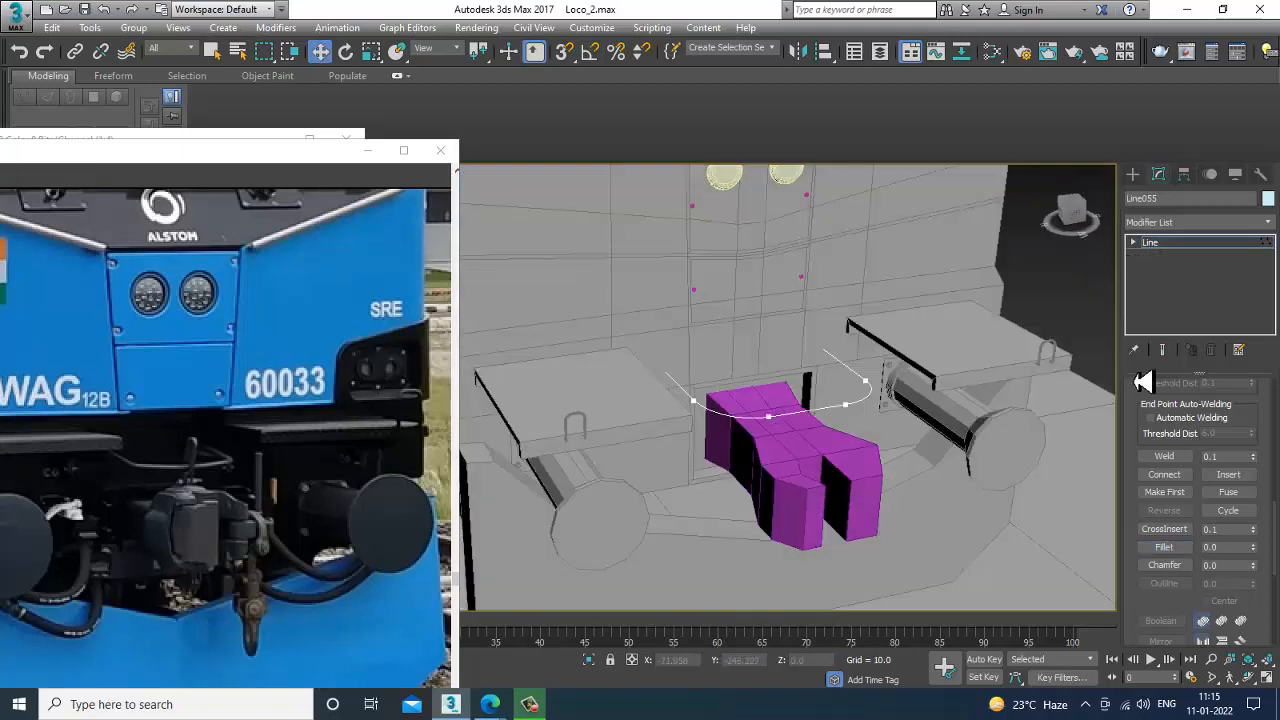
Enable viewport rendering for the U-shaped line to turn it into a round bar above the coupler
scroll(1143, 400, "up", 6)
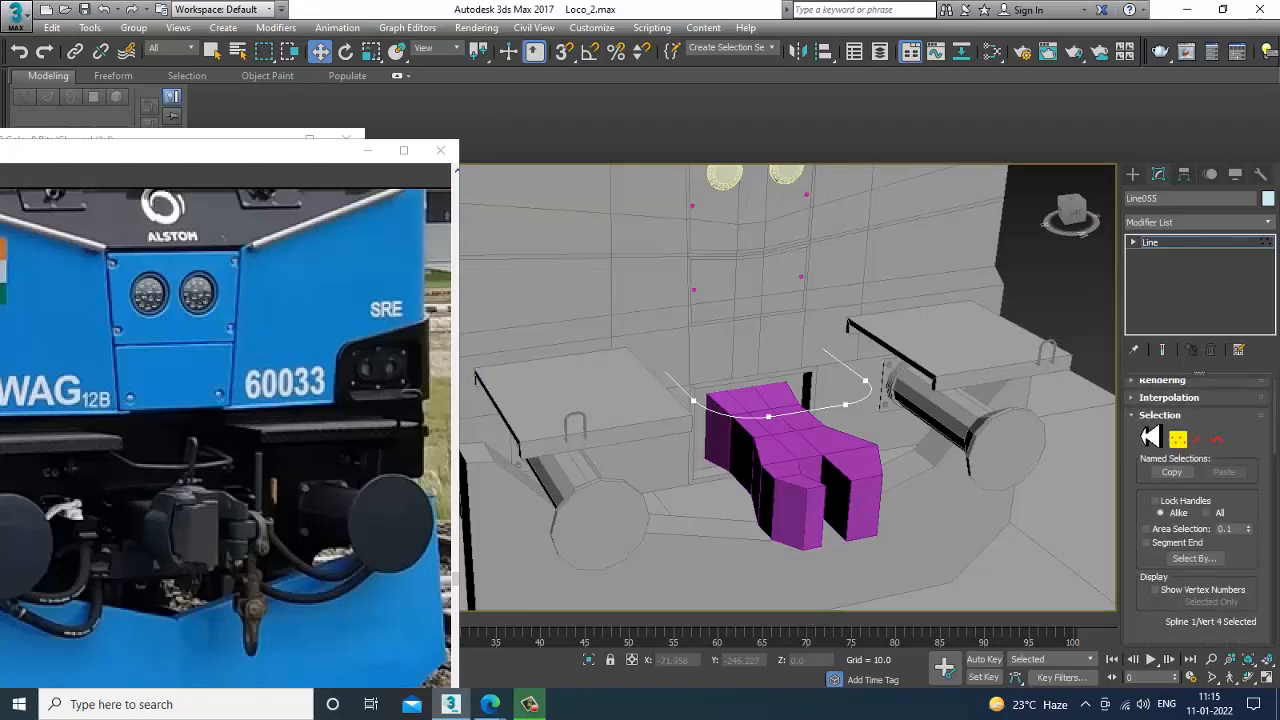
scroll(1140, 481, "up", 1)
left_click(1155, 387)
left_click(1158, 405)
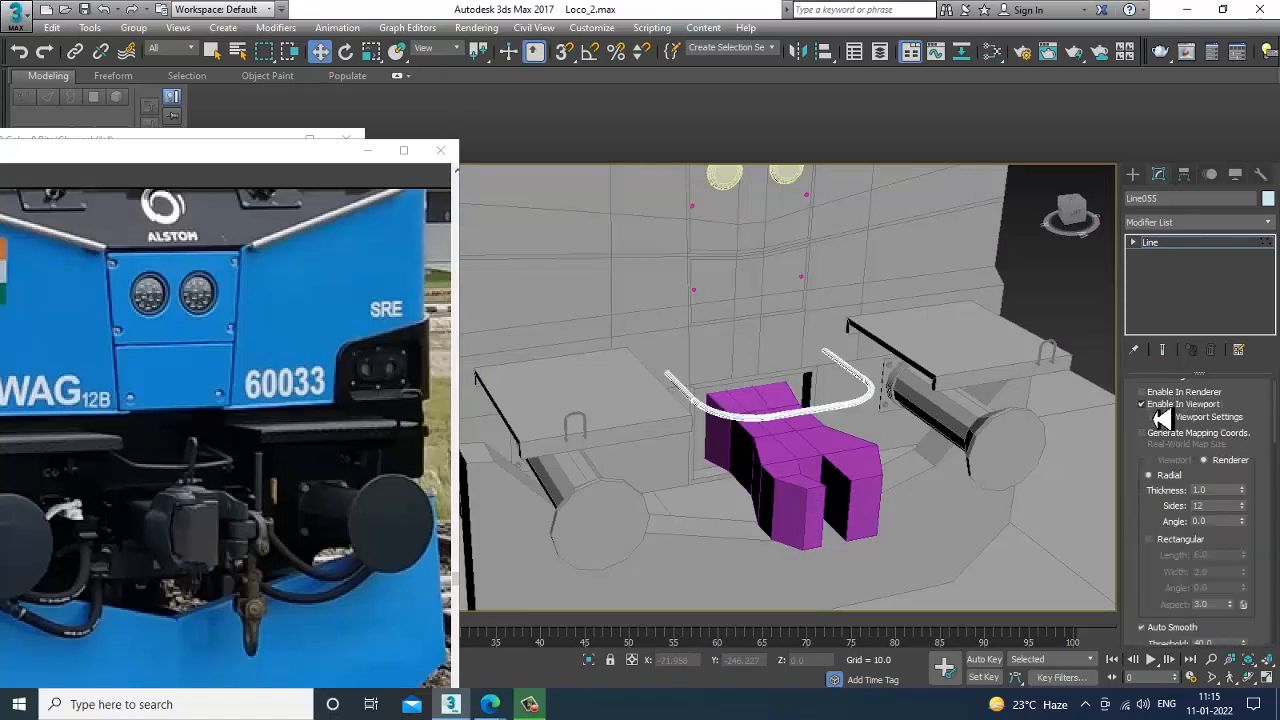
middle_click_drag(972, 427, 960, 413, "alt")
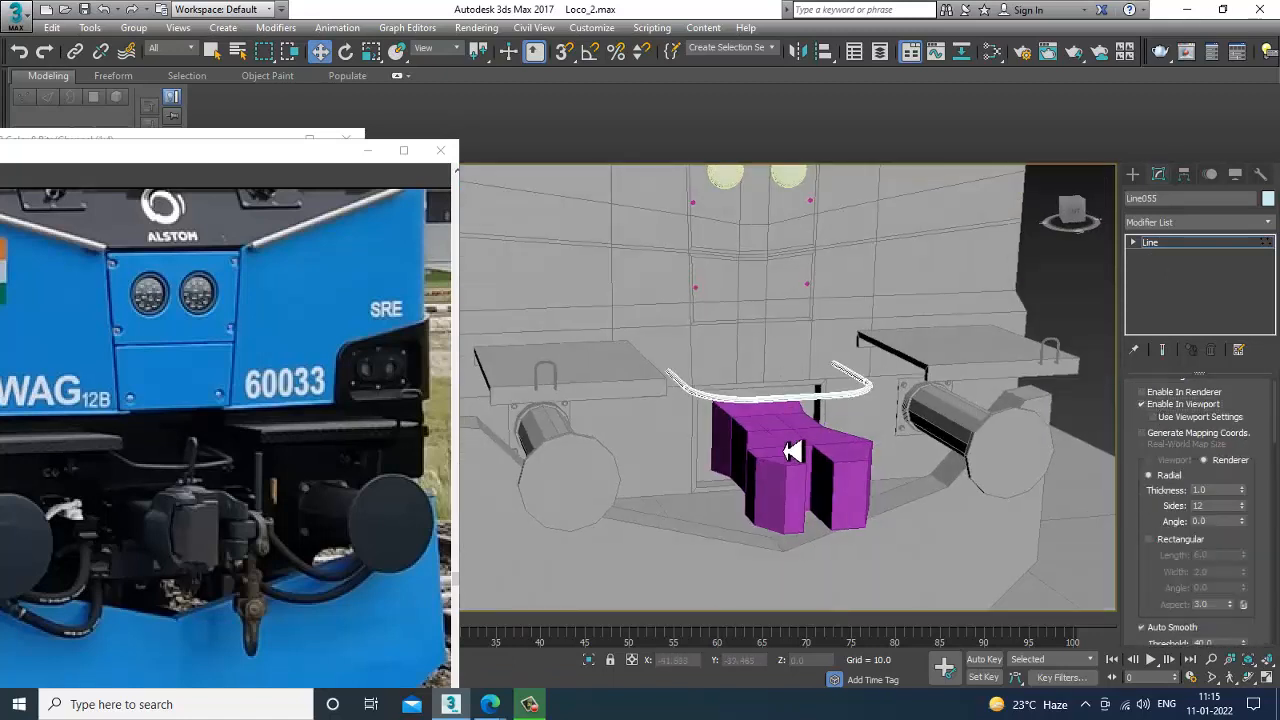
middle_click_drag(792, 452, 808, 466)
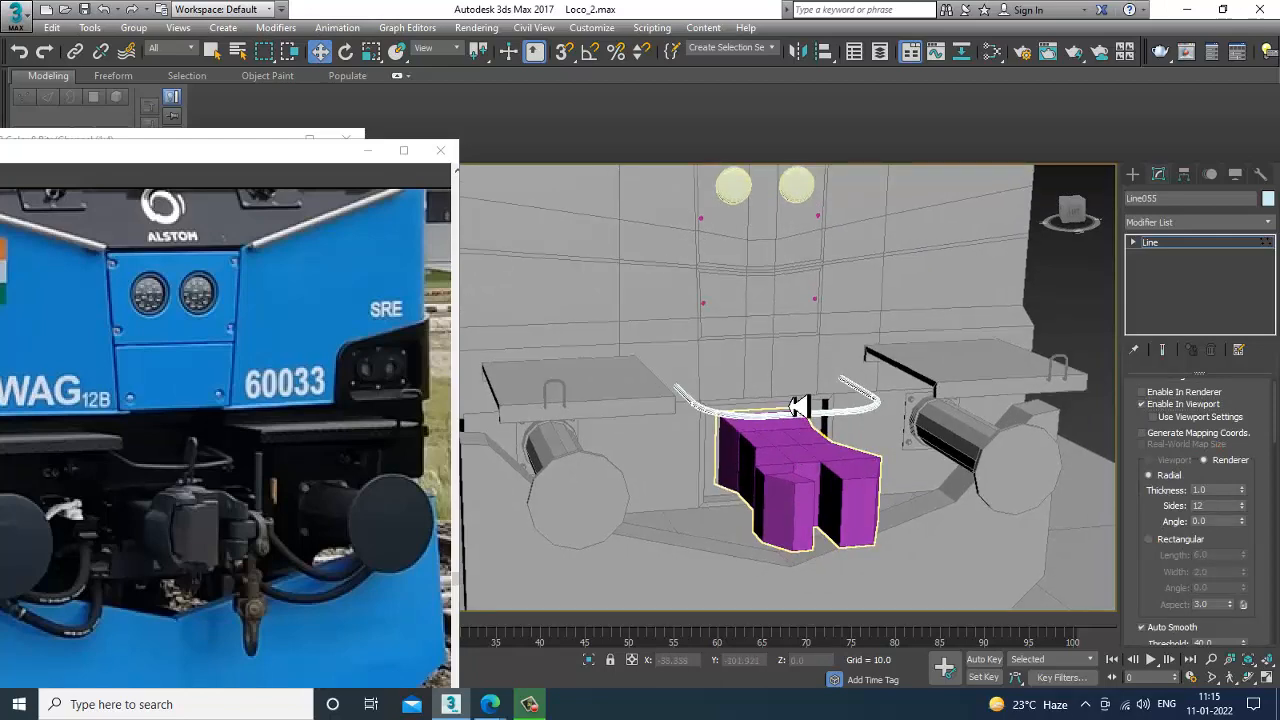
scroll(810, 455, "up", 3)
middle_click_drag(826, 463, 761, 505, "alt")
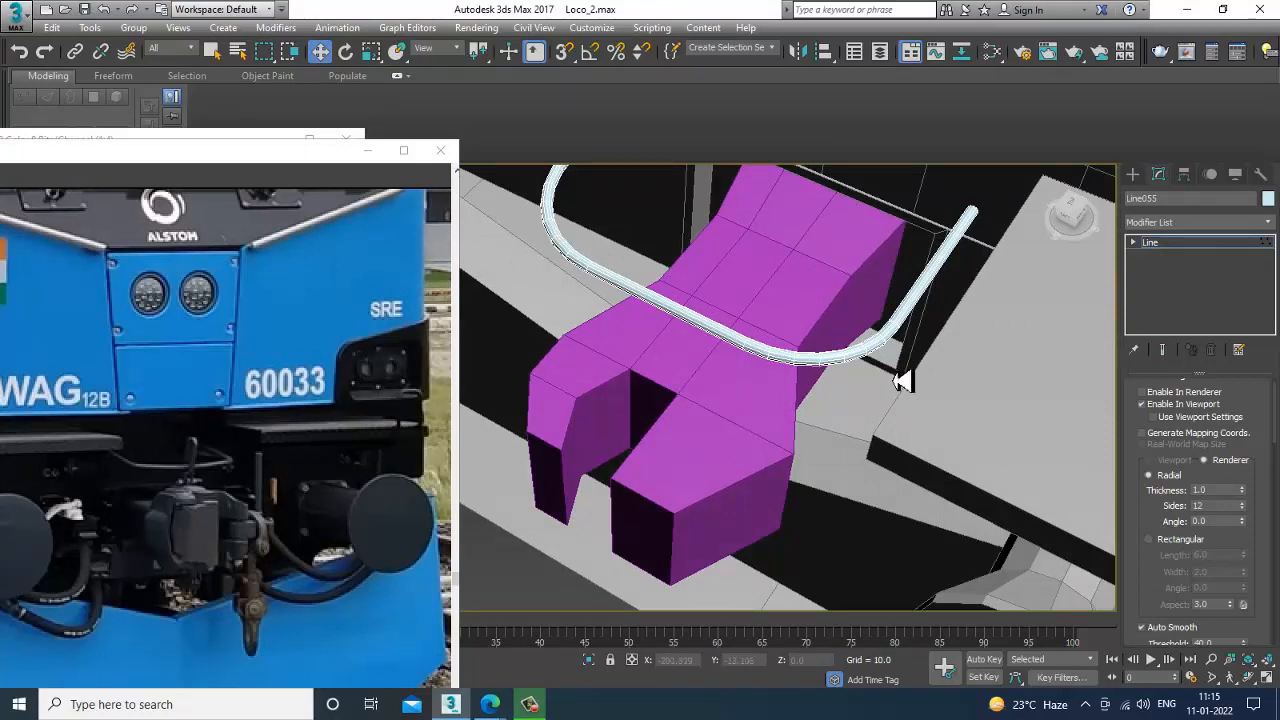
Add two horizontal edge loops around the coupler's sides with Swift Loop
left_click(765, 502)
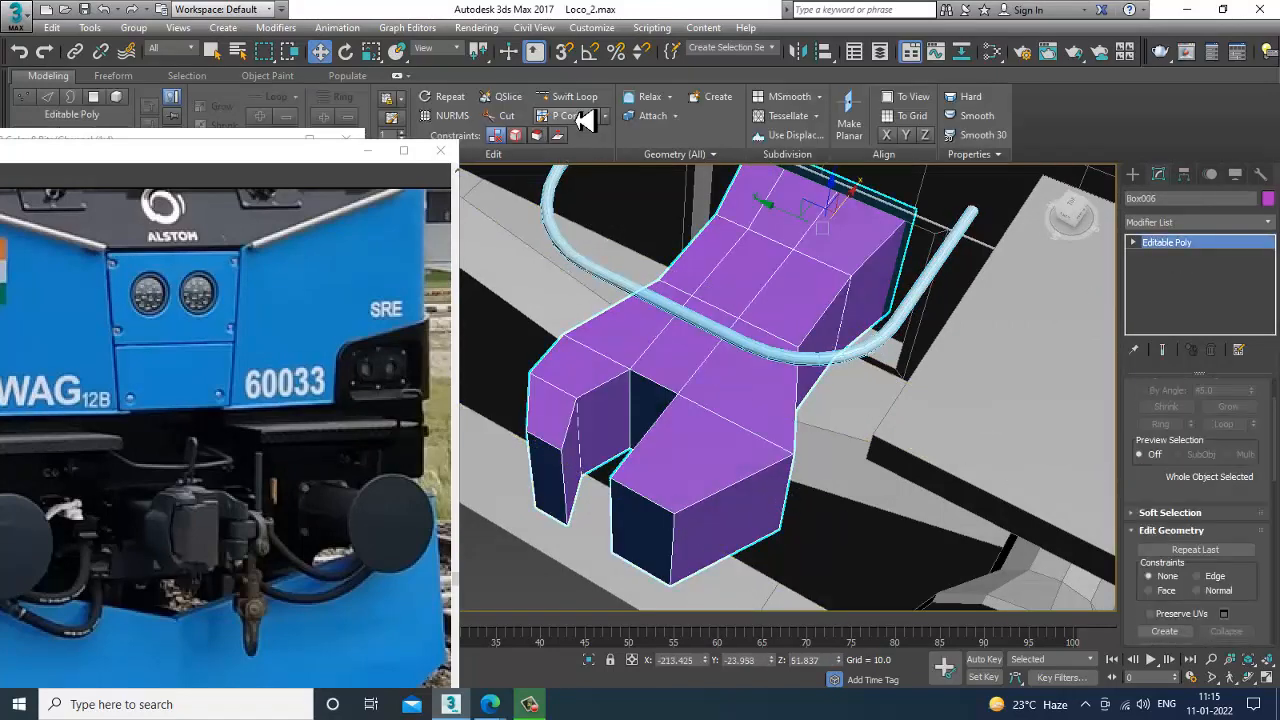
middle_click_drag(720, 457, 708, 514, "alt")
key("w")
Extrude the inner side polygons of one coupler prong by 2.642 toward the gap
key("4")
left_click(565, 436)
left_click(563, 448, "ctrl")
left_click(566, 475, "ctrl")
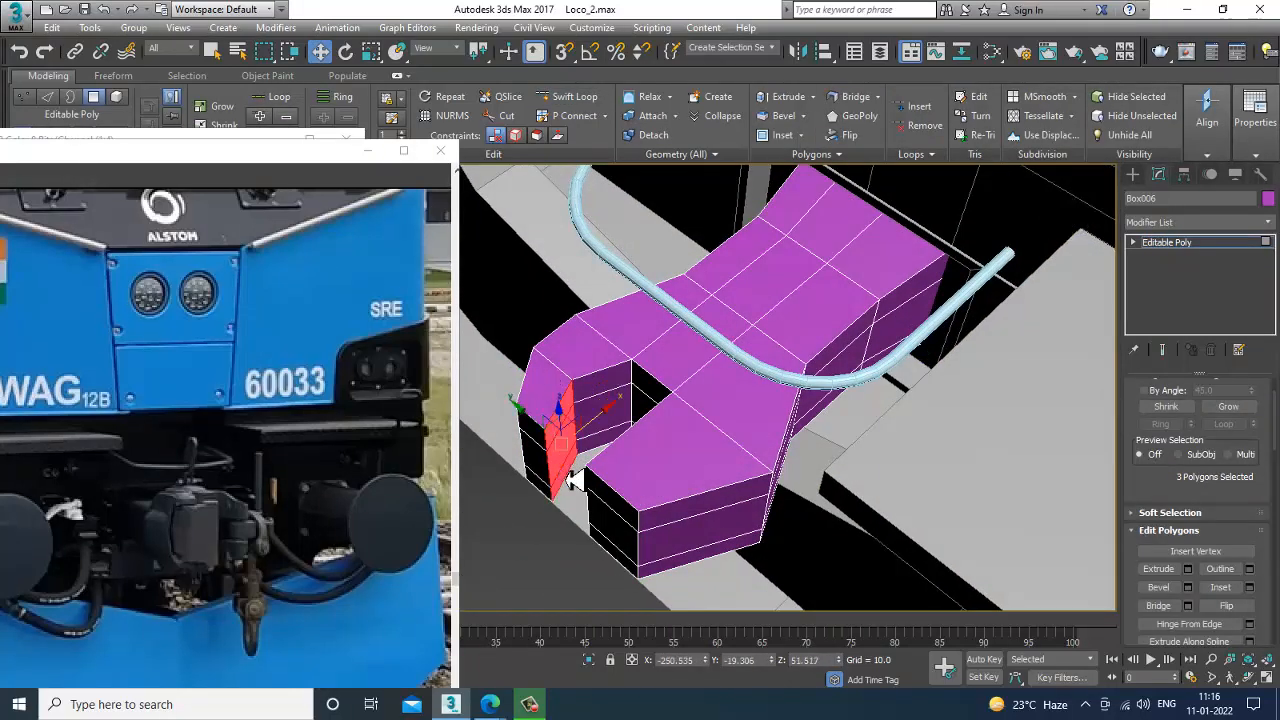
mouse_move(601, 400)
left_mouse_down()
mouse_move(586, 416)
mouse_move(624, 392)
left_mouse_up()
left_click(1188, 570)
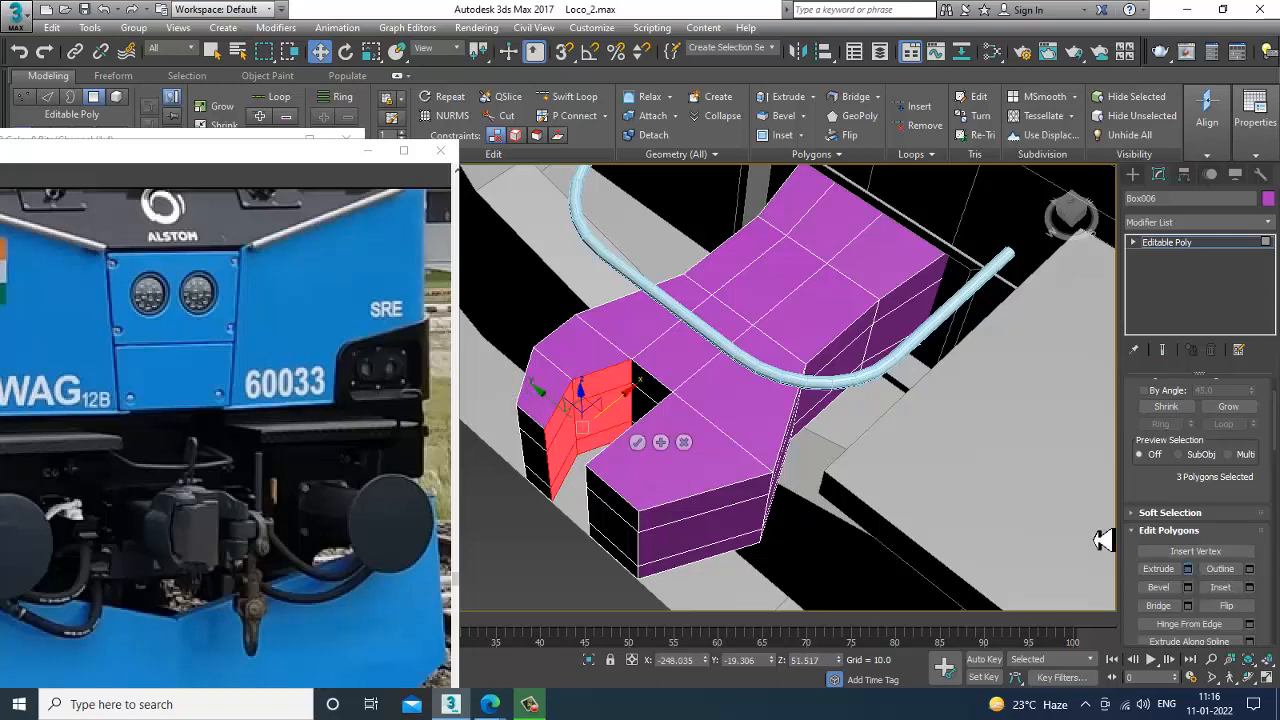
middle_click_drag(746, 467, 814, 450, "alt")
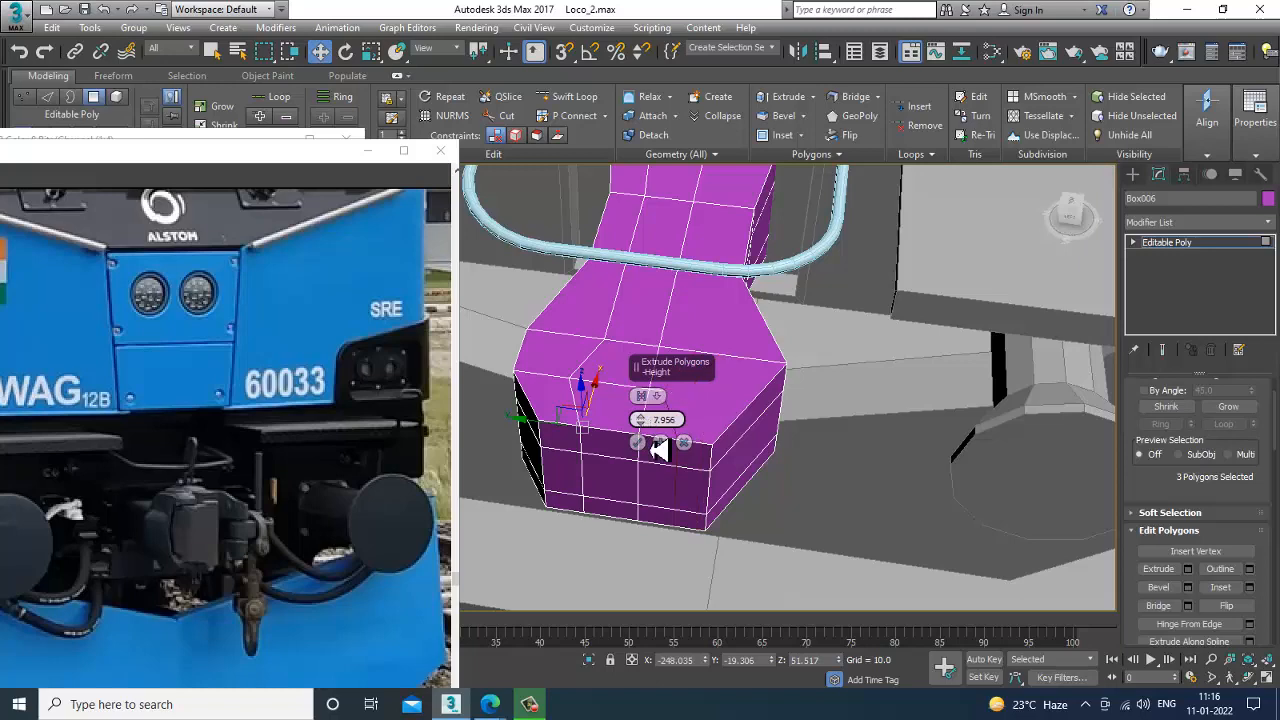
left_click_drag(652, 450, 670, 474)
left_click(639, 443)
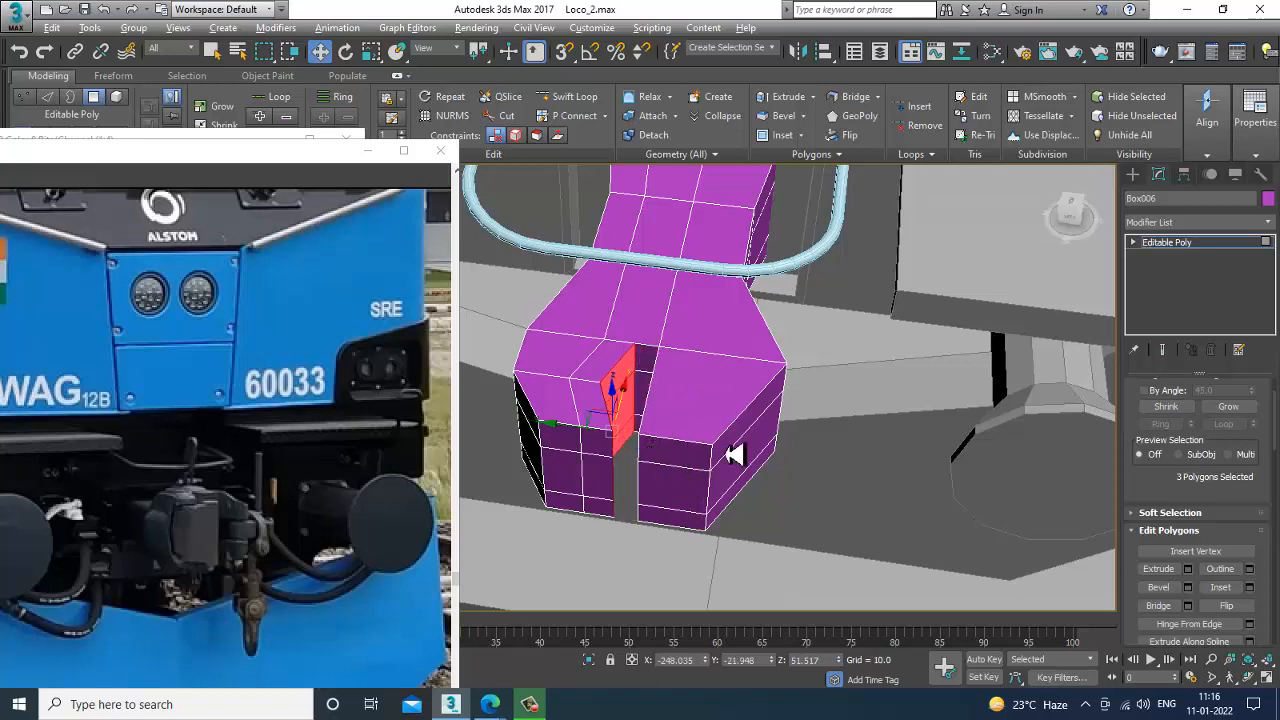
middle_click_drag(733, 455, 820, 430, "alt")
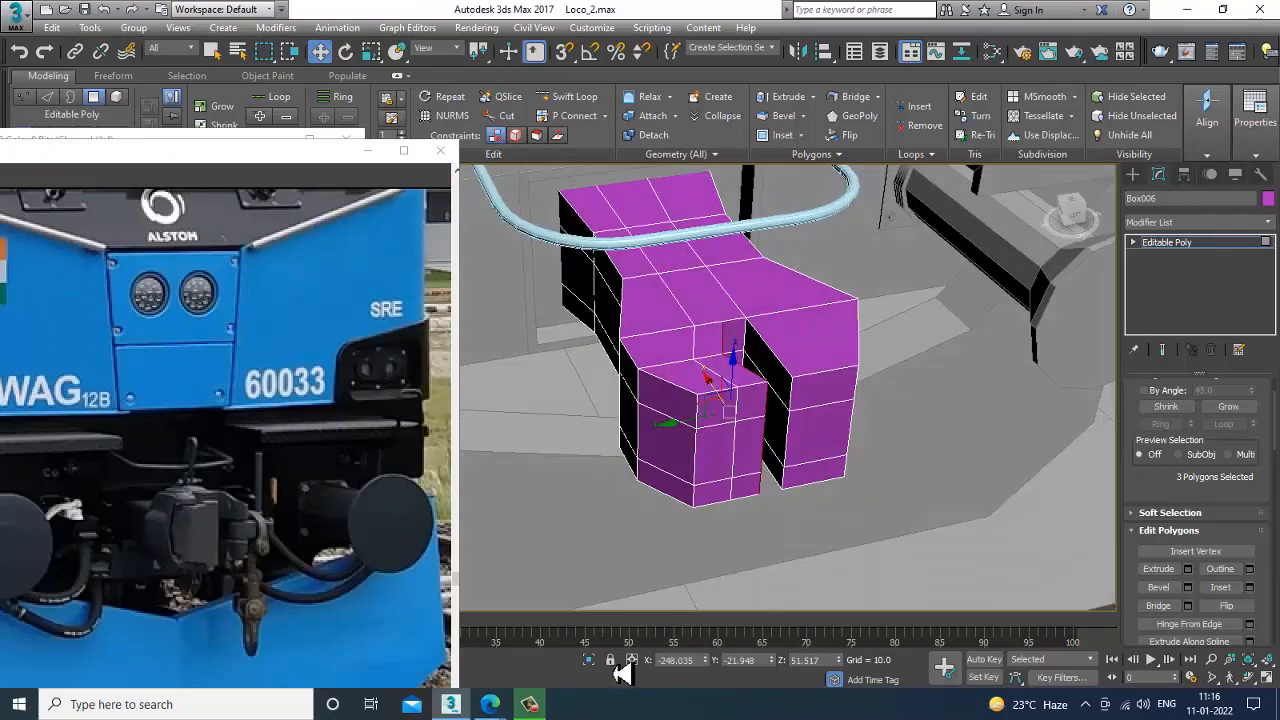
left_click(531, 706)
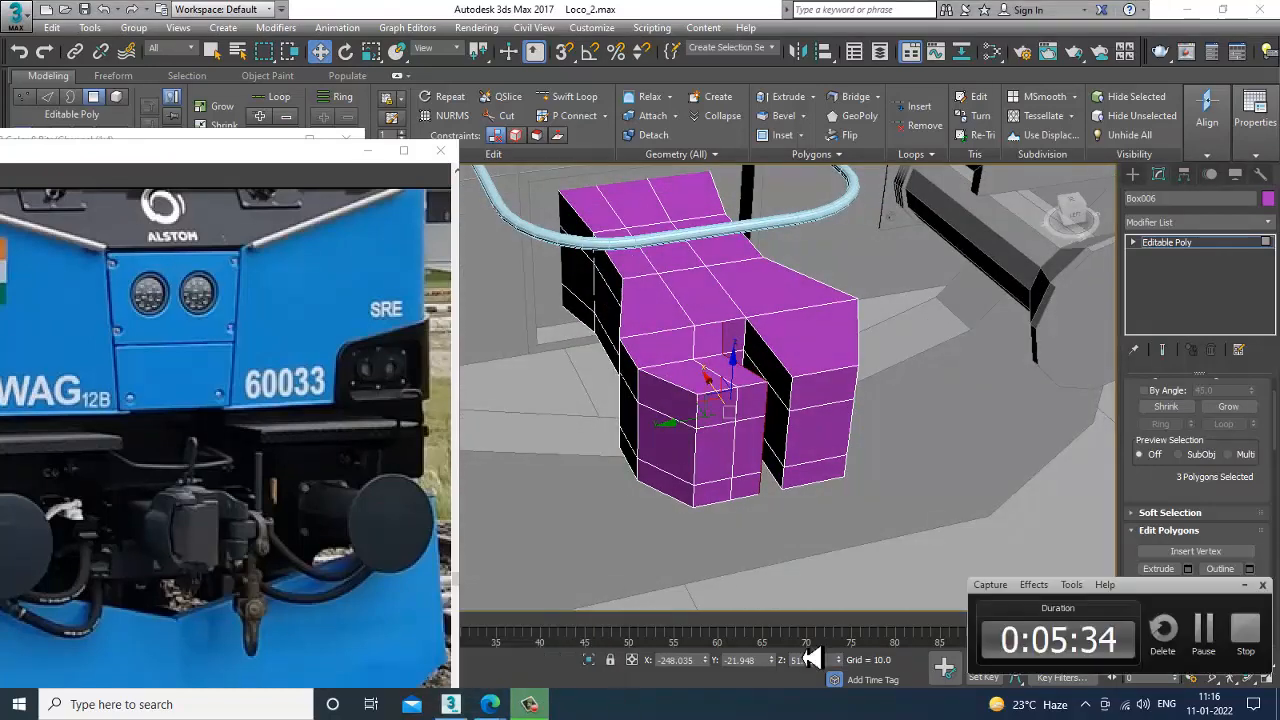
left_click(1210, 645)
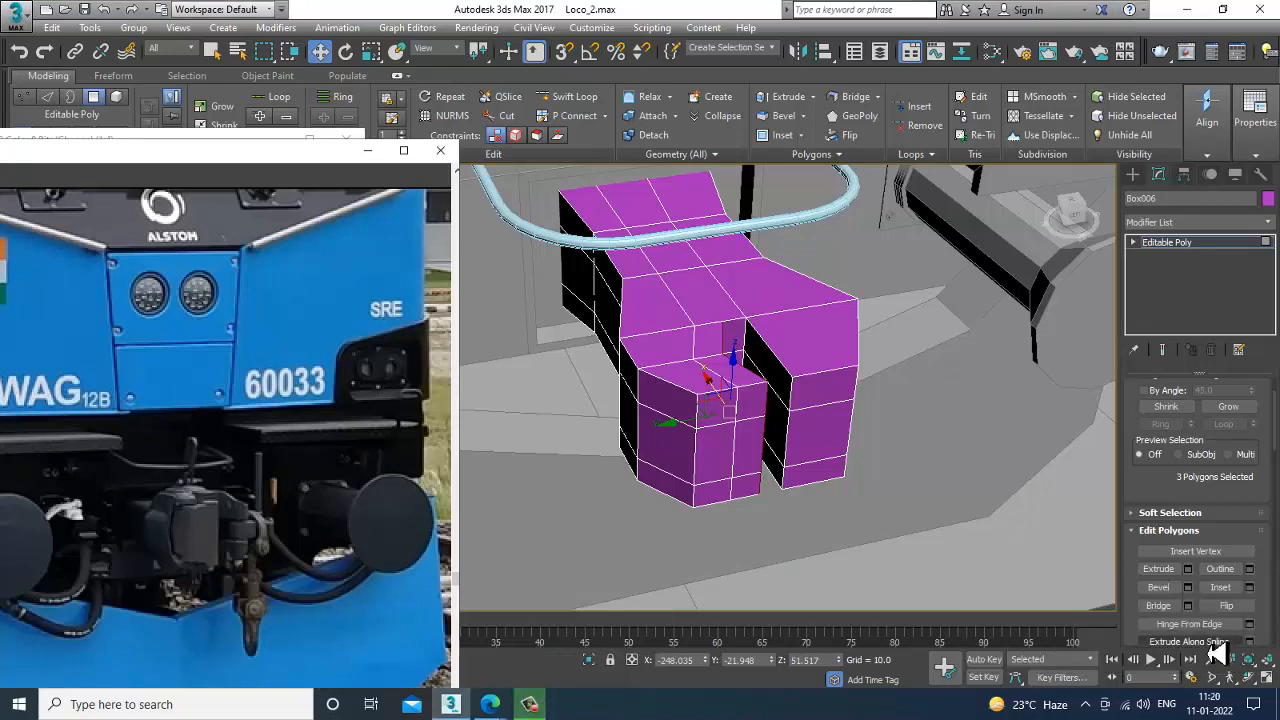
Move the middle vertical edge on the thickened prong's front face forward by about 0.85
mouse_move(1062, 360)
middle_mouse_down("alt")
mouse_move(1077, 391)
mouse_move(1068, 367)
middle_mouse_up("alt")
scroll(776, 420, "up", 3)
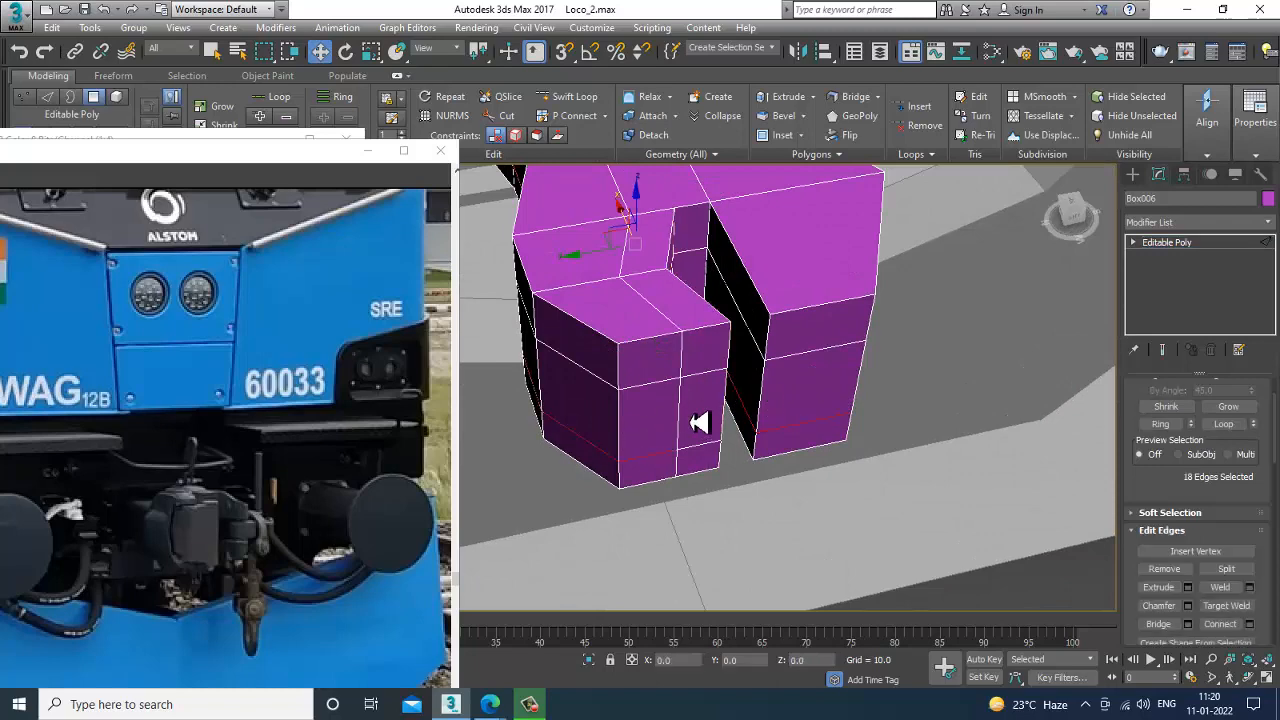
key("2")
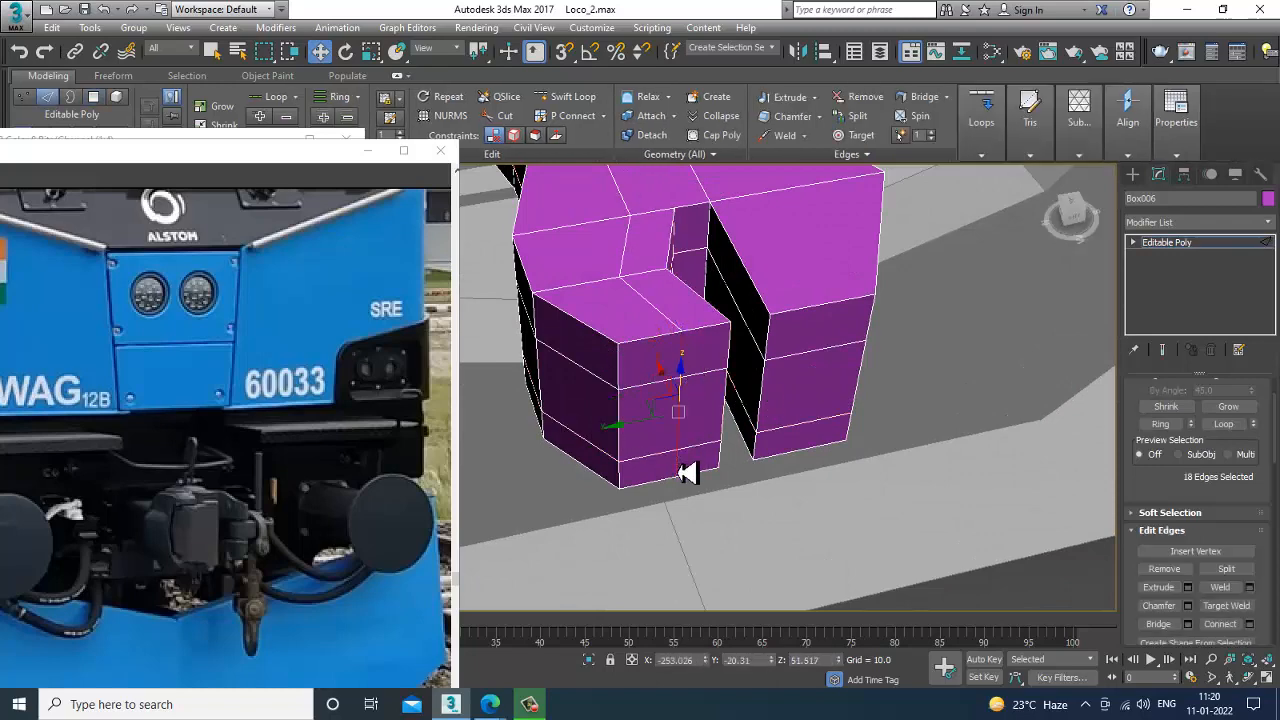
middle_click_drag(689, 474, 688, 435, "alt")
left_click_drag(670, 406, 685, 414)
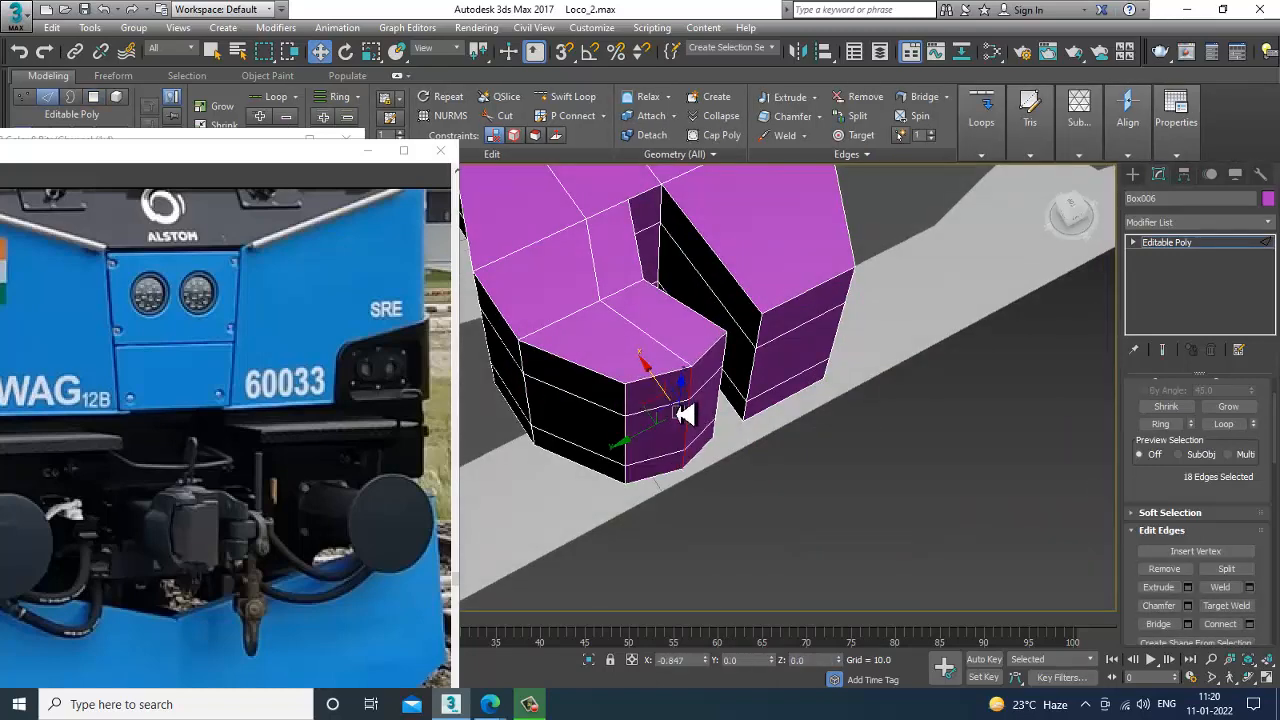
Move the outer front corner vertices of the other prong back to an X position of about -251.17
middle_click_drag(849, 418, 717, 397, "alt")
scroll(777, 394, "up", 3)
middle_click_drag(815, 390, 745, 381, "alt")
key("1")
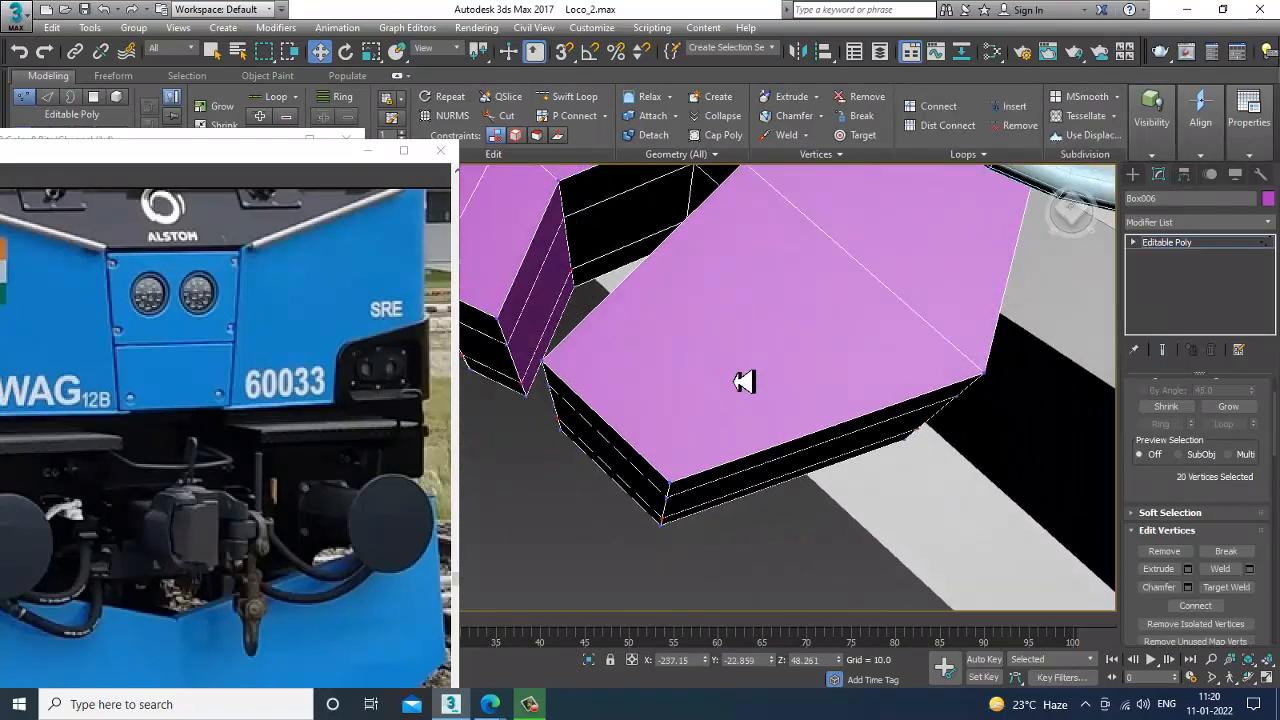
left_click_drag(626, 478, 700, 563)
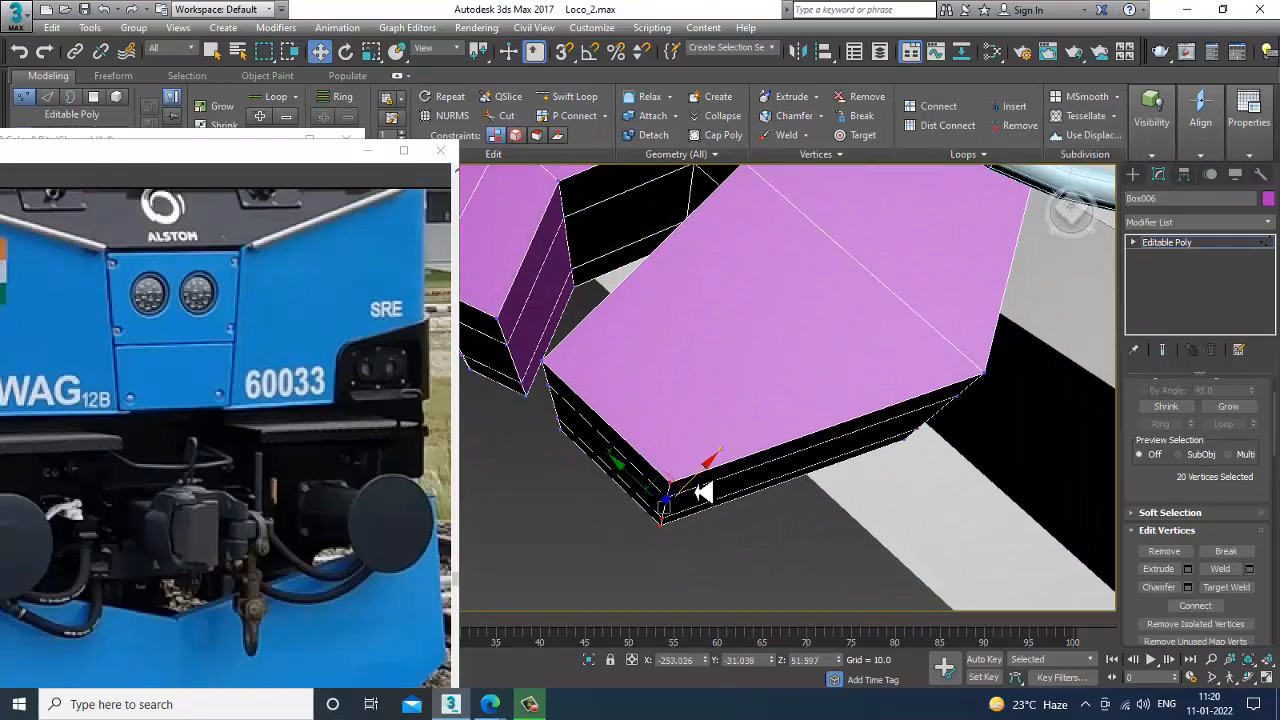
left_click_drag(712, 487, 734, 477)
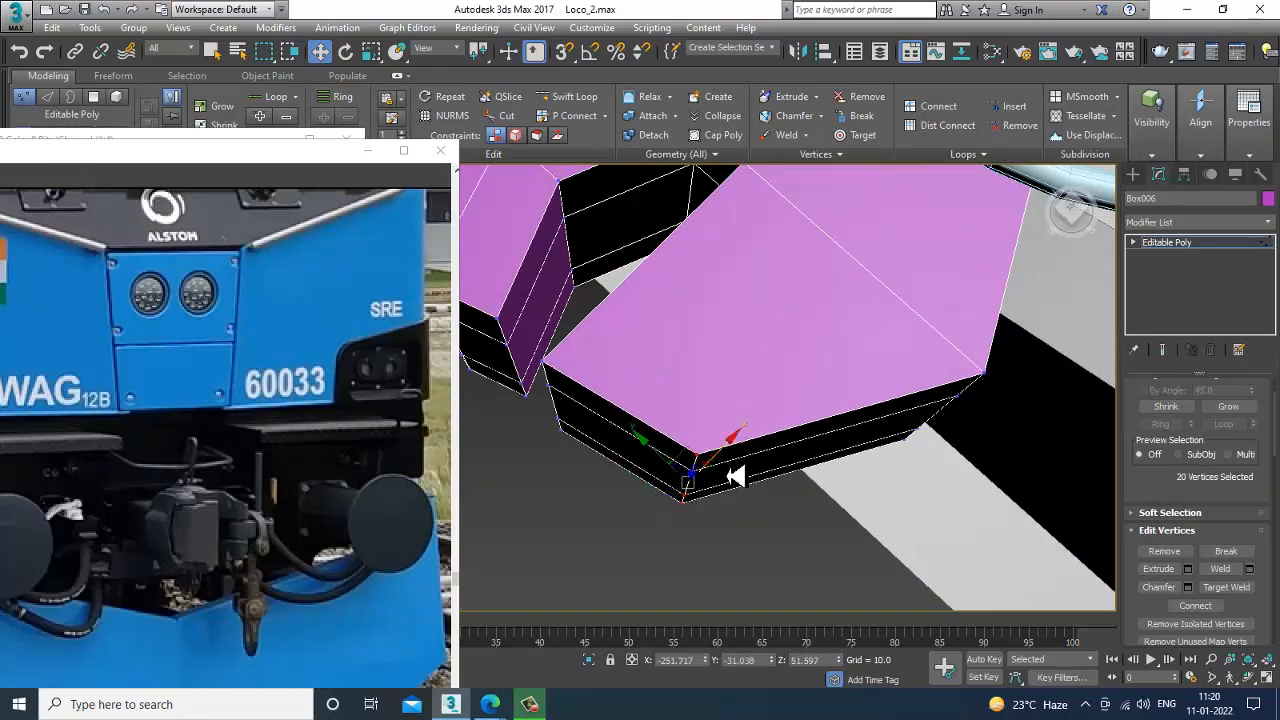
left_click(716, 470)
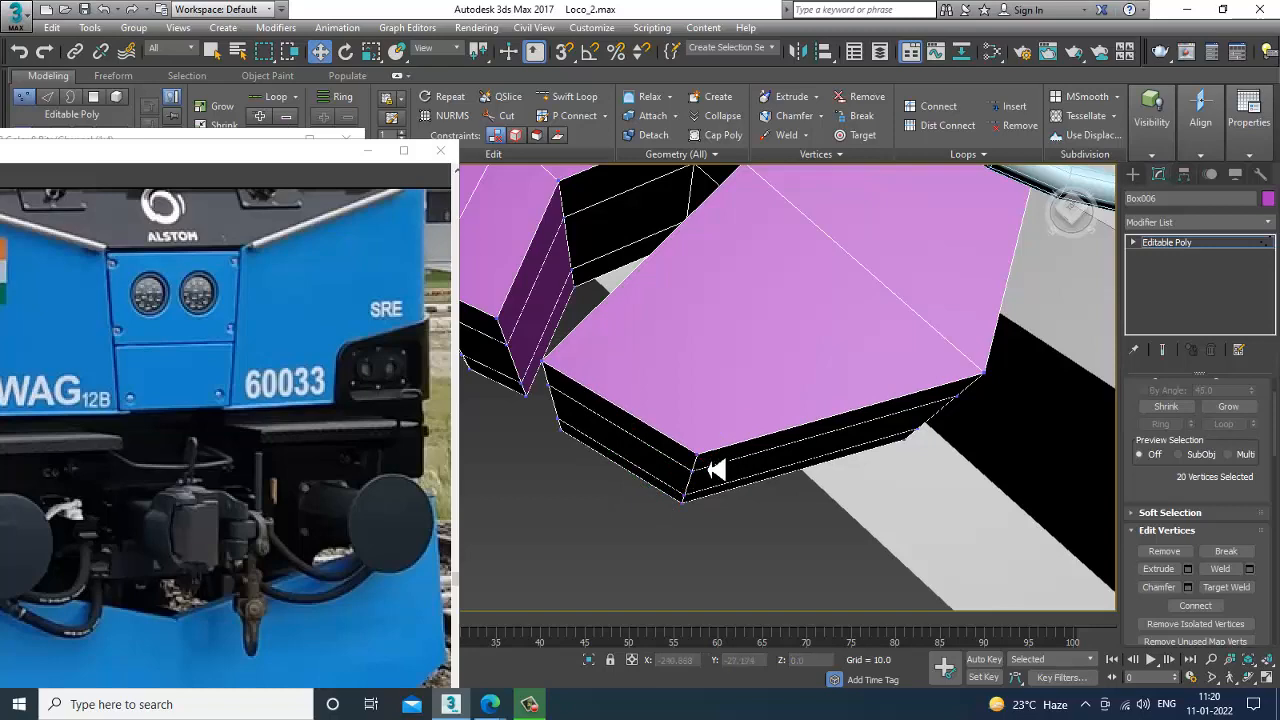
left_click_drag(729, 577, 730, 574)
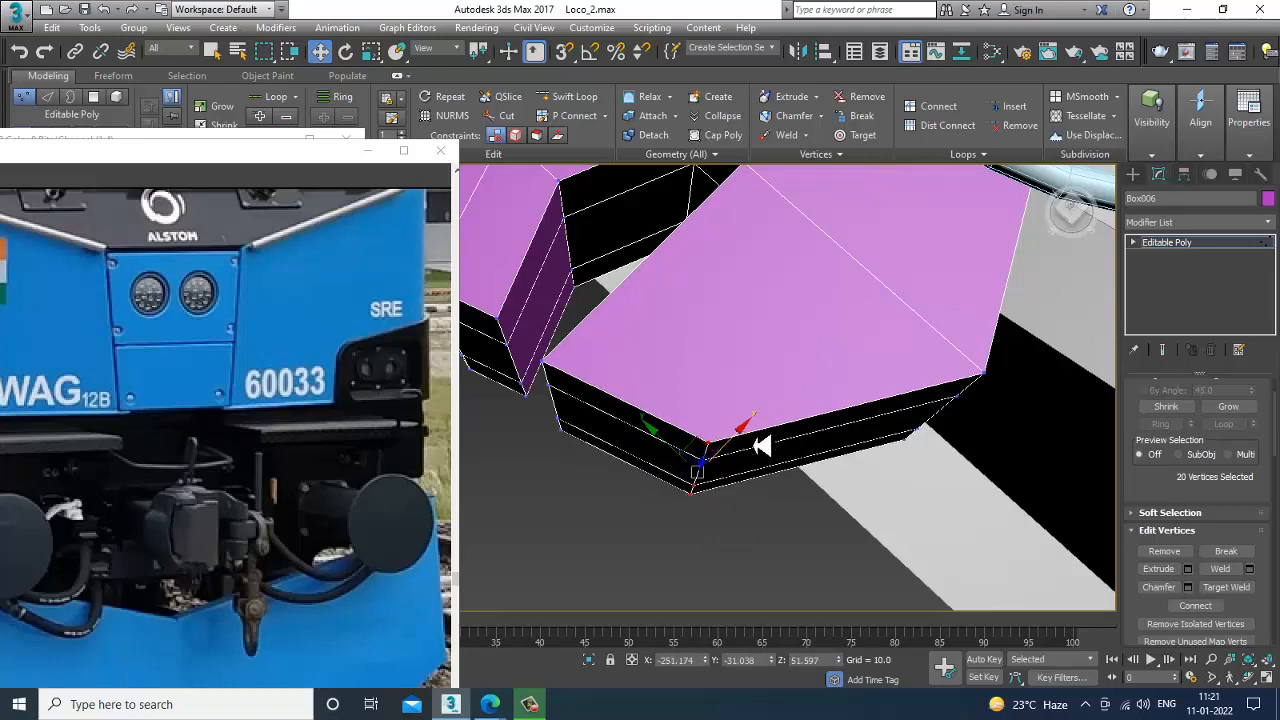
Add a vertical edge loop across that prong just behind its front face with Swift Loop
left_click(588, 97)
middle_click_drag(740, 411, 857, 437, "alt")
left_click(806, 446)
right_click(857, 437)
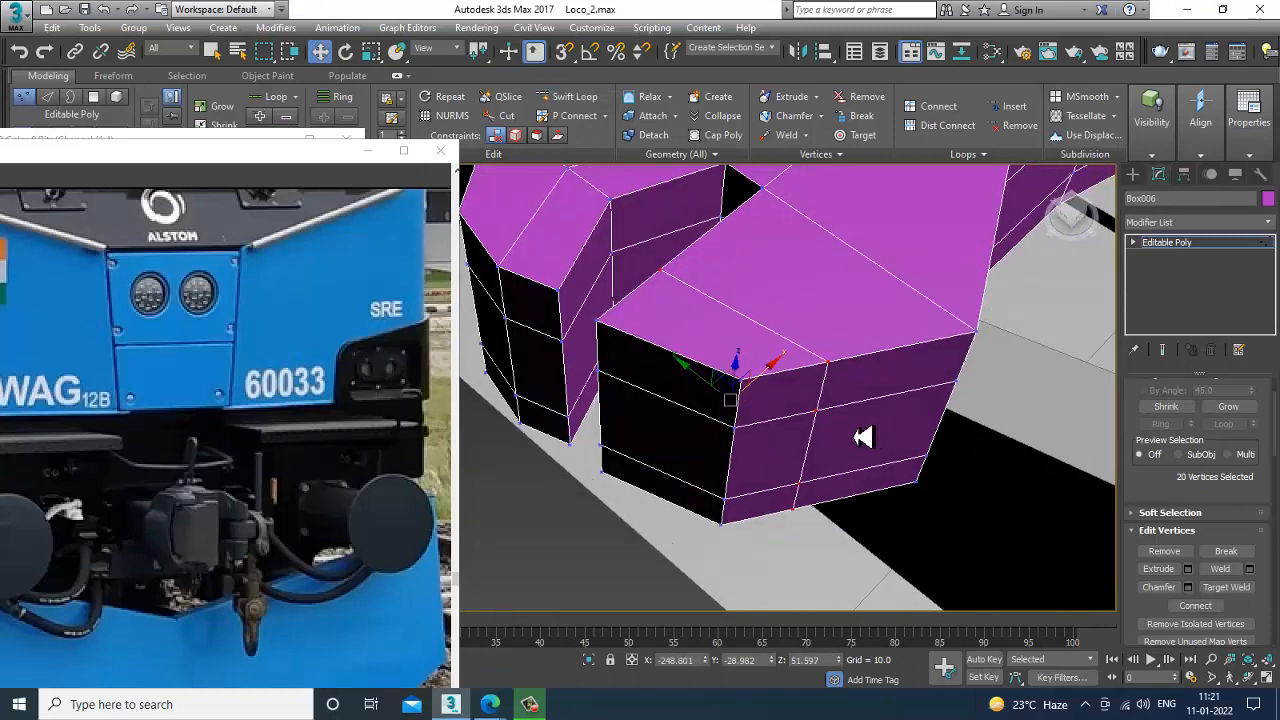
Extrude the front column of polygons on that prong's outer side into a small lug
key("4")
left_click(769, 412)
left_click(768, 458, "ctrl")
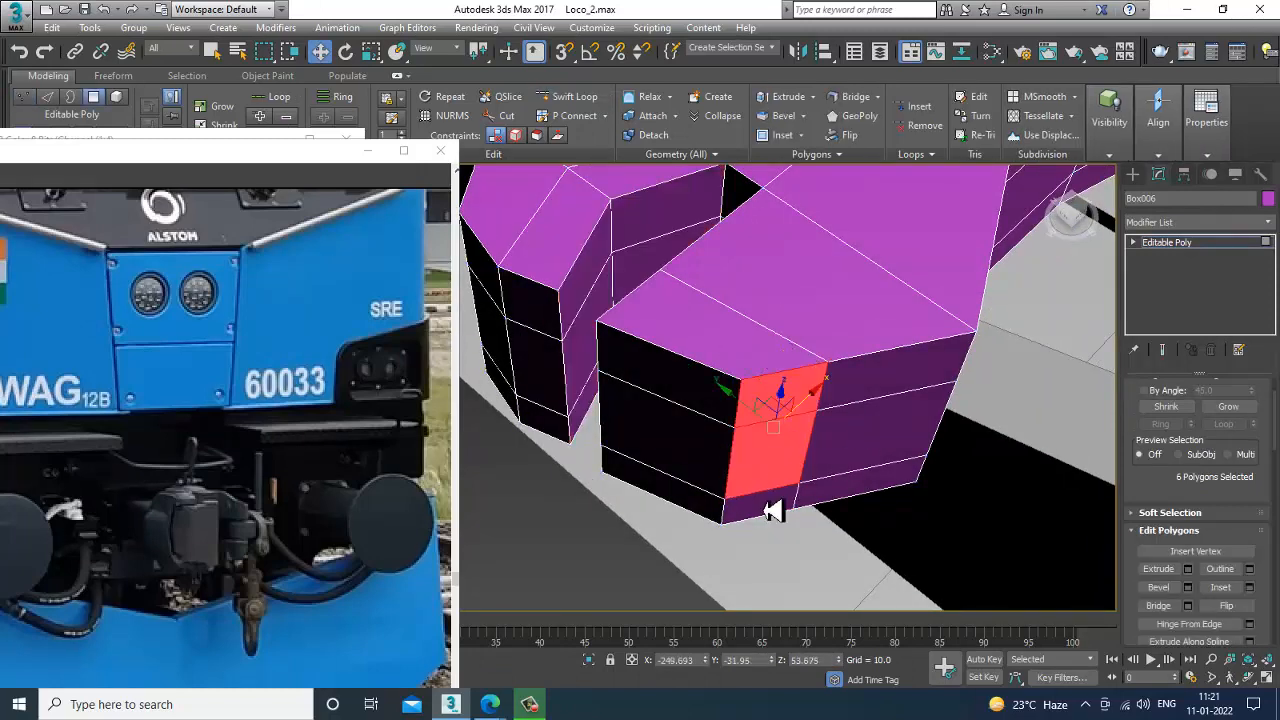
left_click(768, 505, "ctrl")
middle_click_drag(787, 493, 862, 474, "alt")
left_click(1188, 569)
left_click(638, 442)
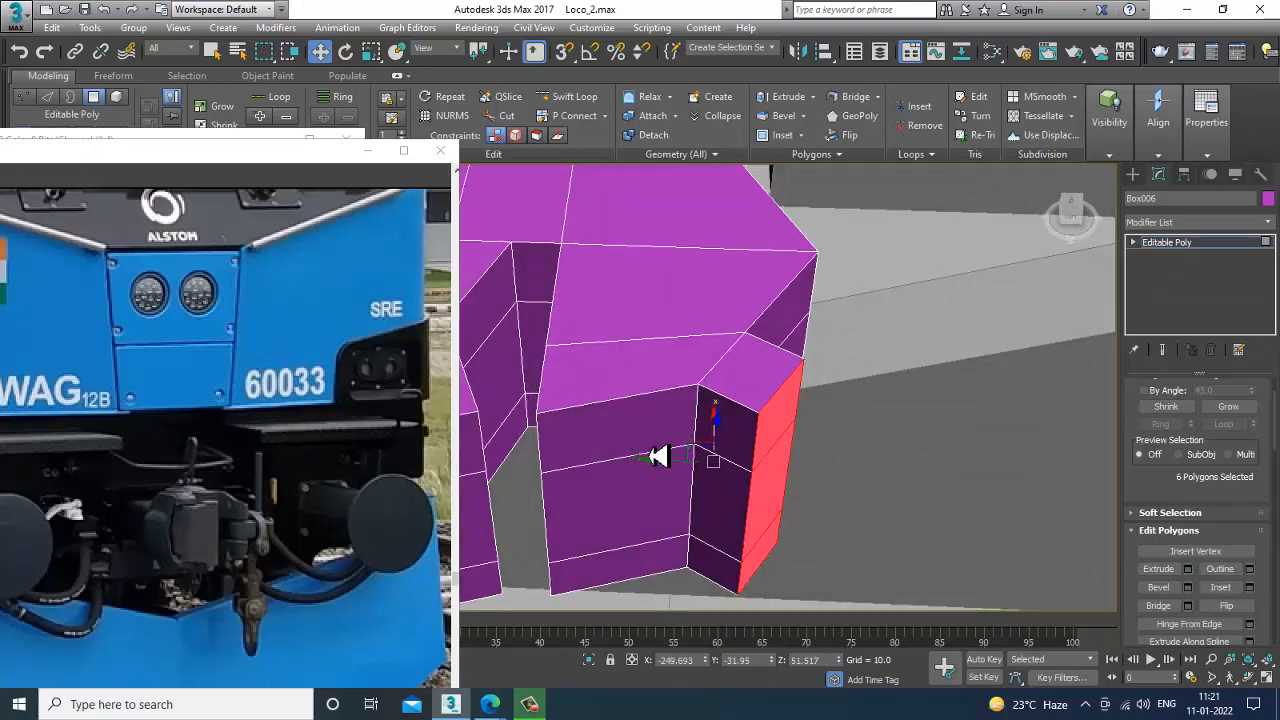
Add a vertical edge loop through the middle of the side lug and two more horizontal loops around the coupler
middle_click_drag(654, 449, 814, 449, "alt")
left_click(580, 115)
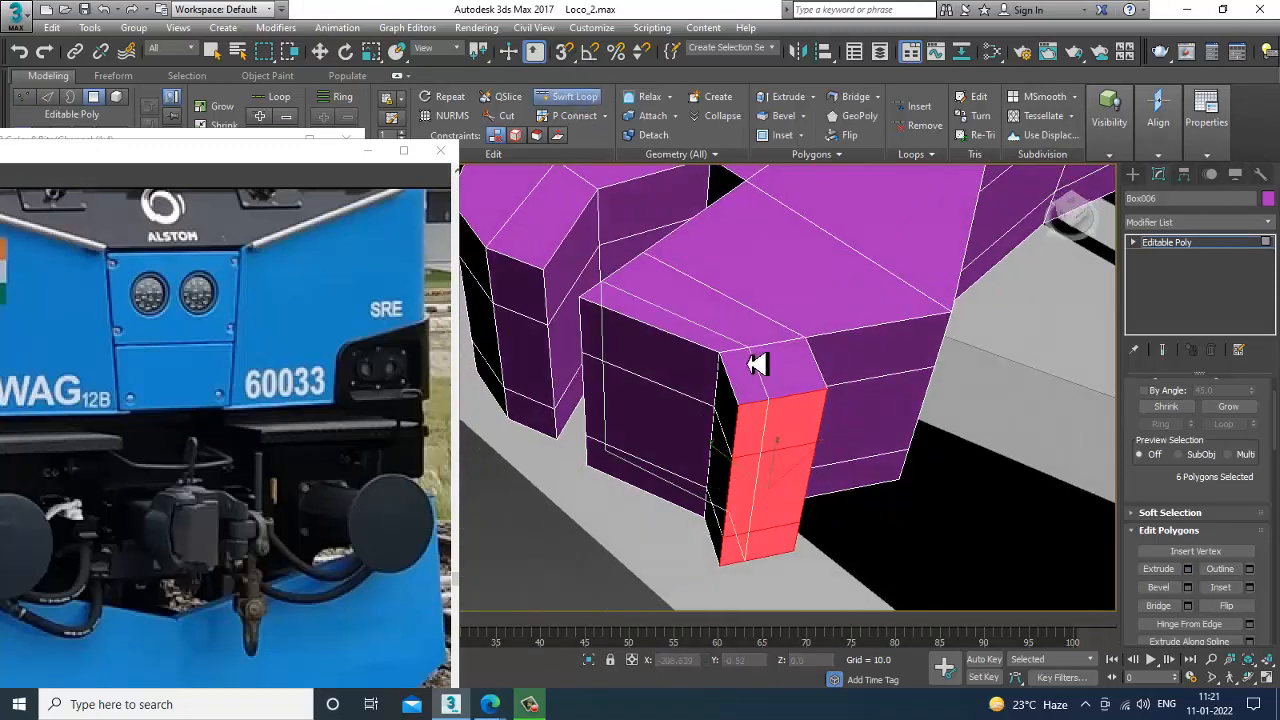
left_click(794, 403)
middle_click_drag(794, 403, 708, 432, "alt")
key("w")
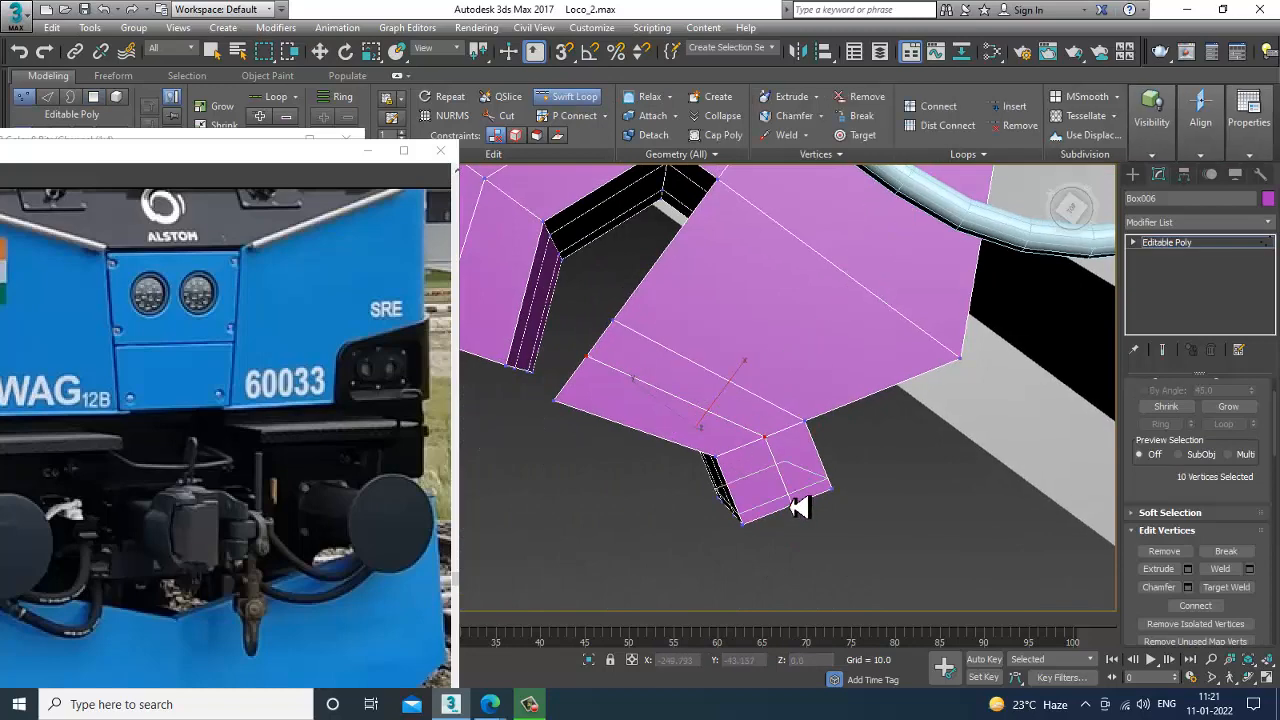
middle_click_drag(794, 500, 664, 350, "alt")
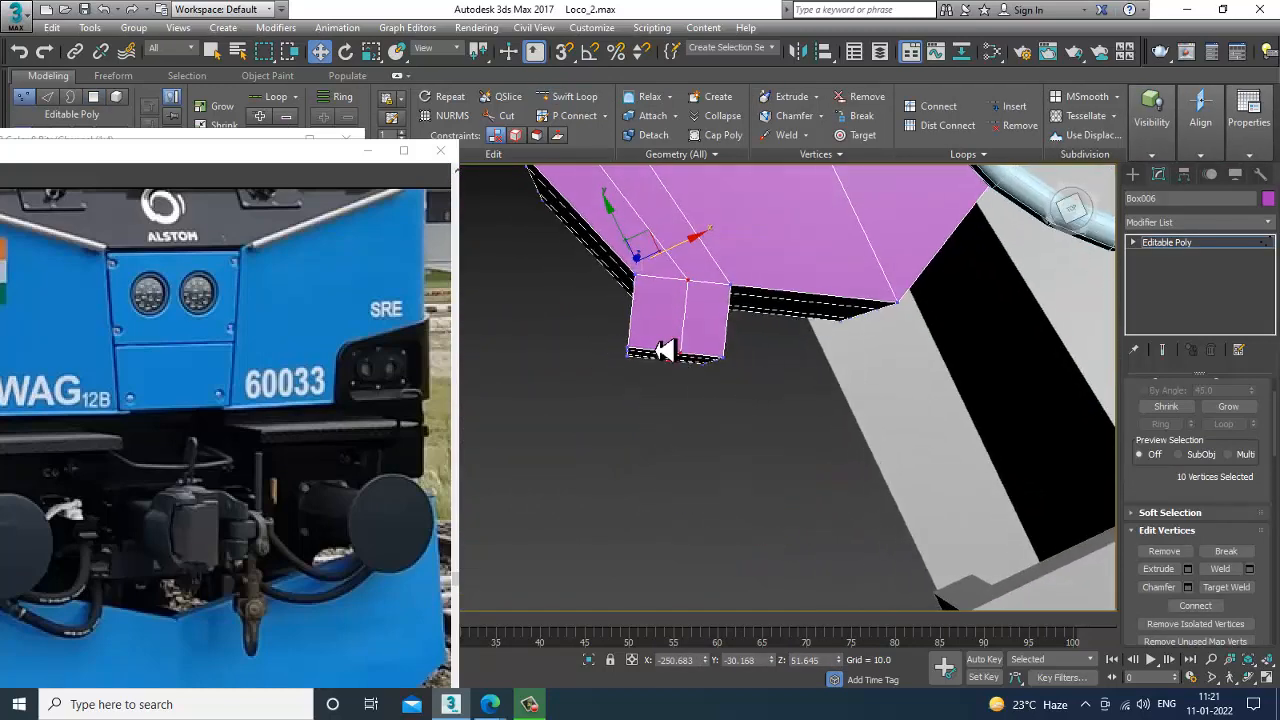
middle_click_drag(703, 412, 805, 390, "alt")
key("w")
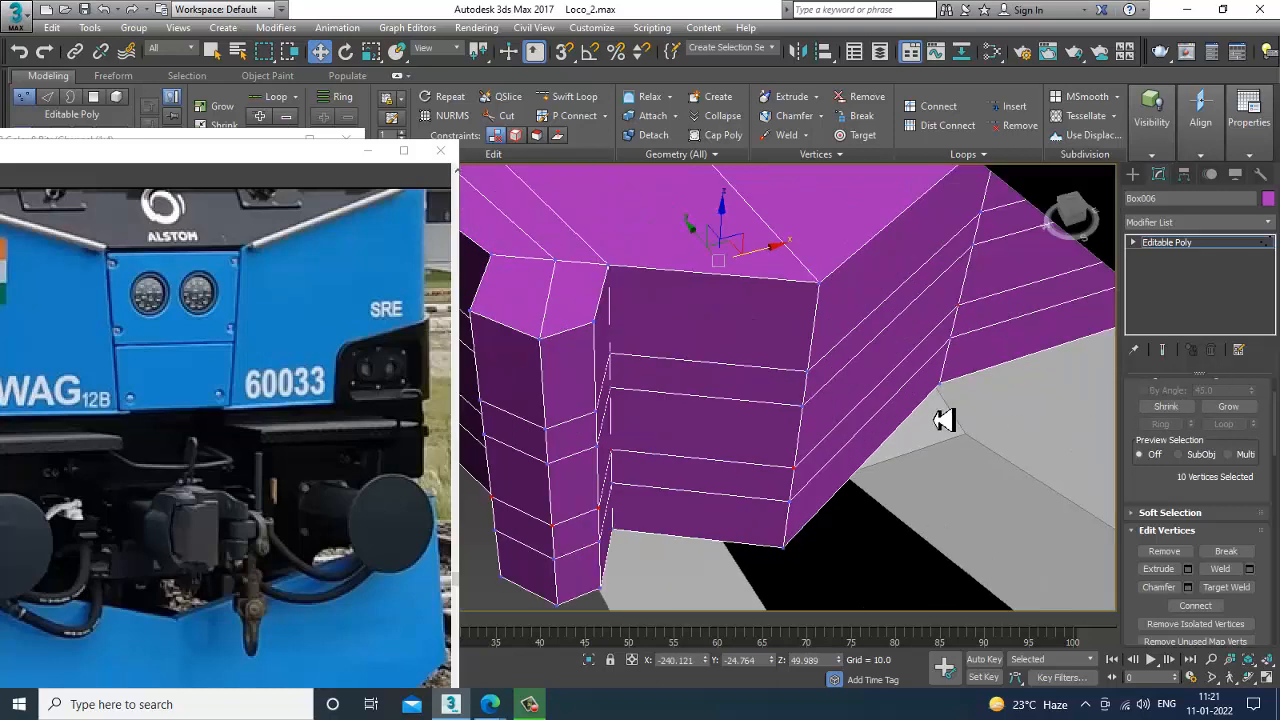
Extrude the middle polygons on the lug's outer face by 2.642 and shift them outward to a Y position of about -37.83
key("4")
middle_click_drag(943, 420, 932, 486, "alt")
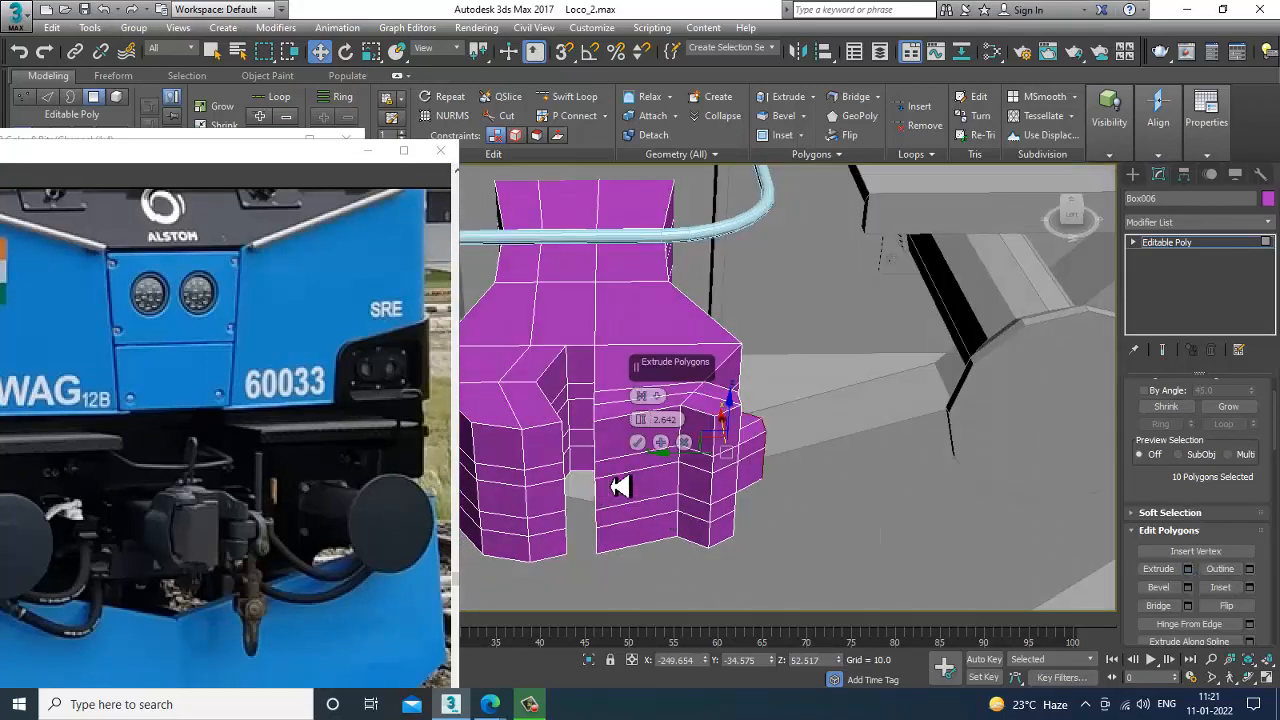
left_click(639, 444)
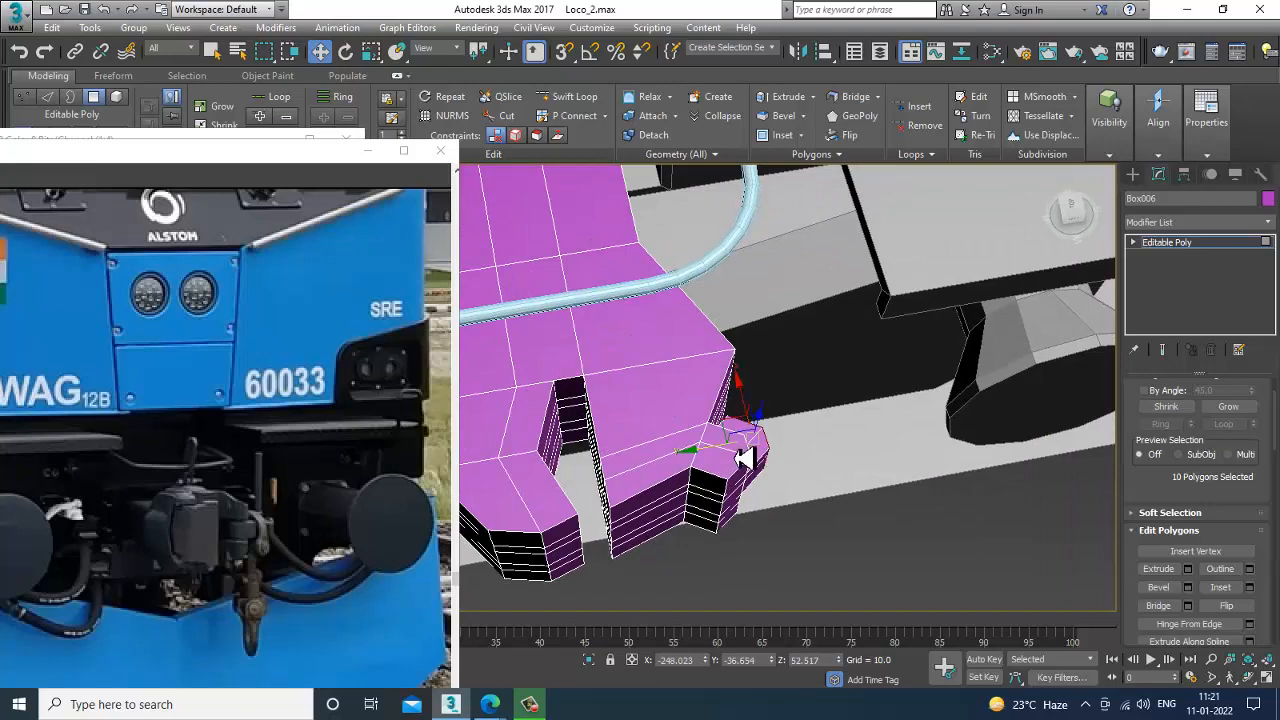
middle_click_drag(737, 451, 904, 353, "alt")
Draw a U-shaped line of three straight segments below the coupler in the Front view
key("alt+w")
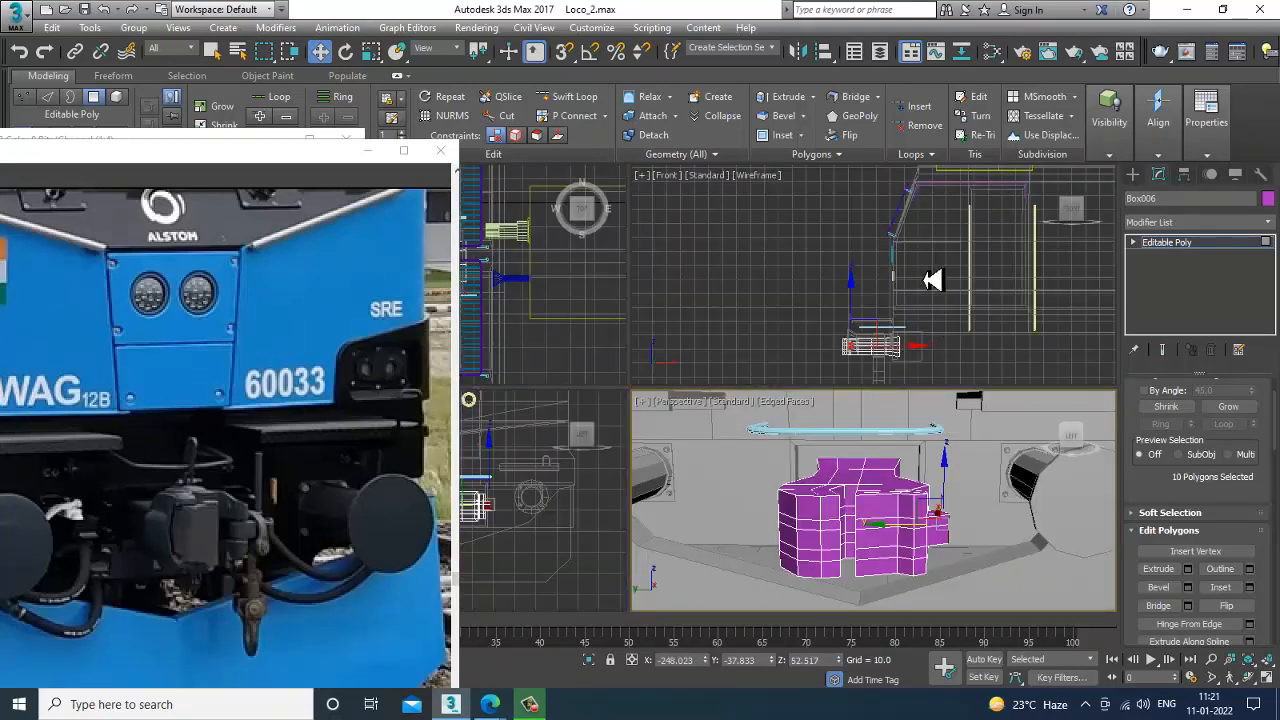
right_click(894, 277)
key("alt+w")
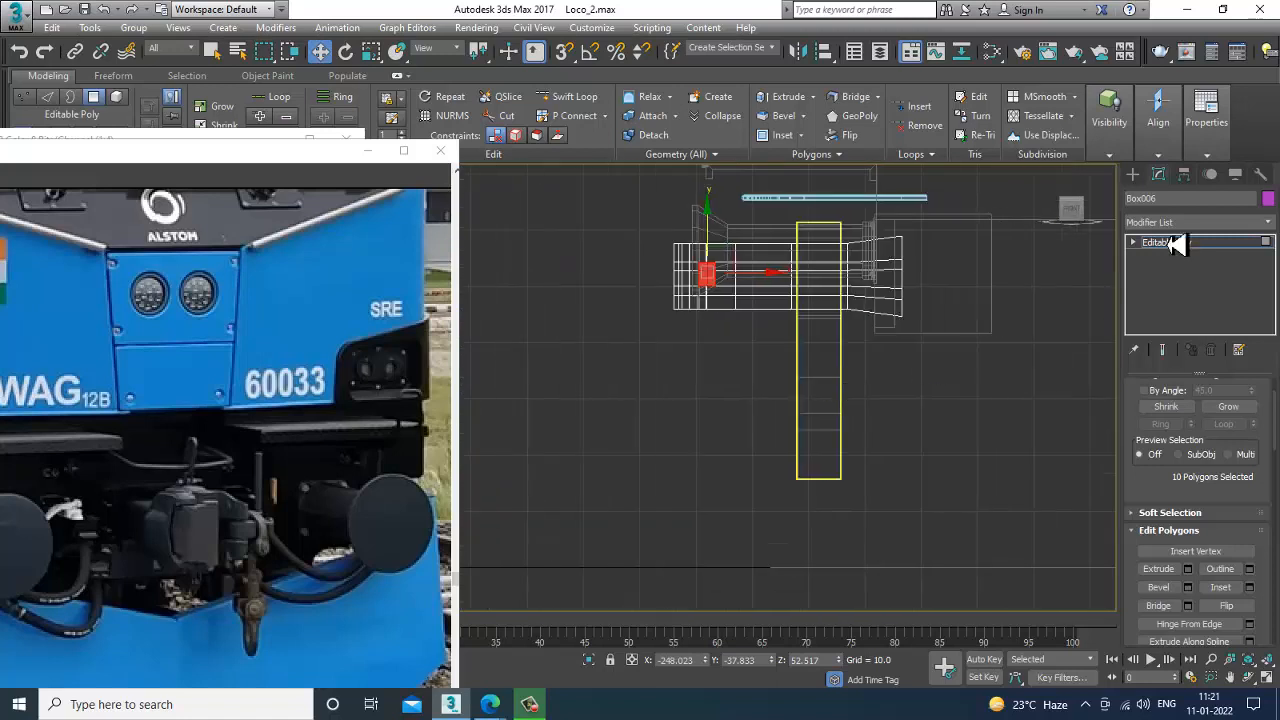
left_click(1134, 175)
left_click(1166, 285)
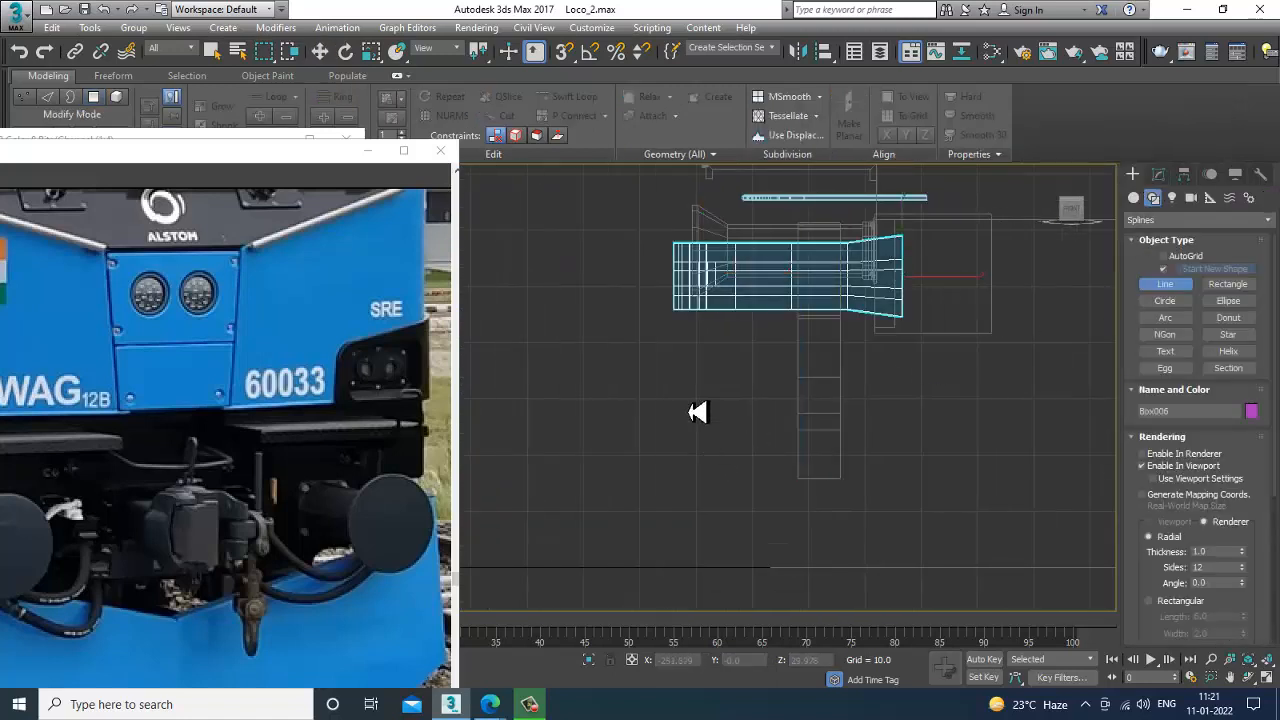
left_click_drag(695, 387, 695, 432)
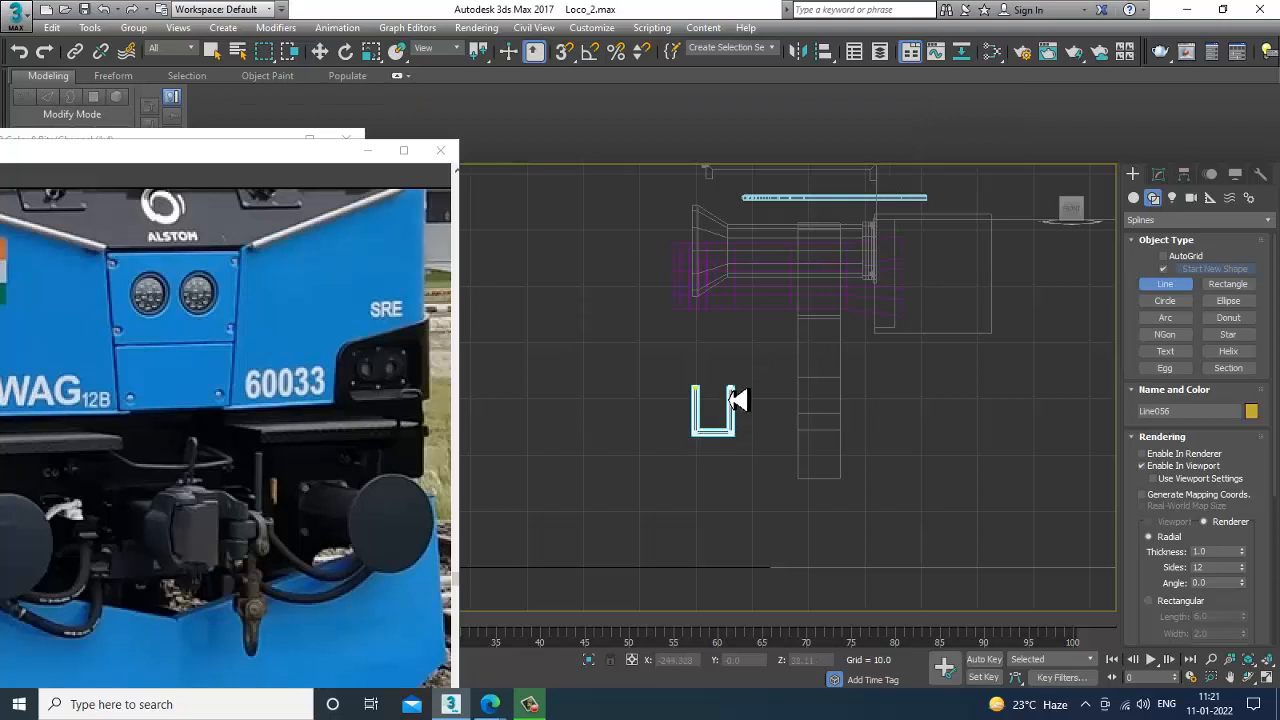
Fillet the two lower corners of the small U-shaped line until its base forms a full half-round
scroll(790, 430, "up", 3)
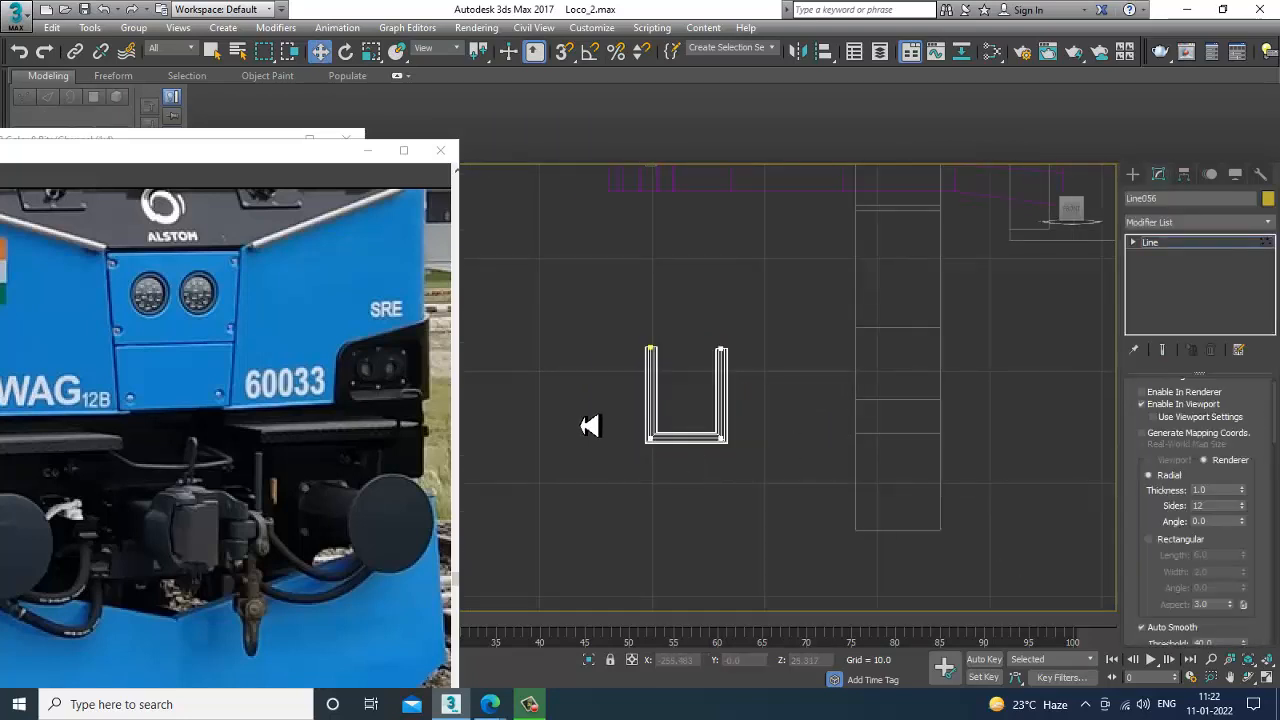
scroll(1178, 590, "down", 10)
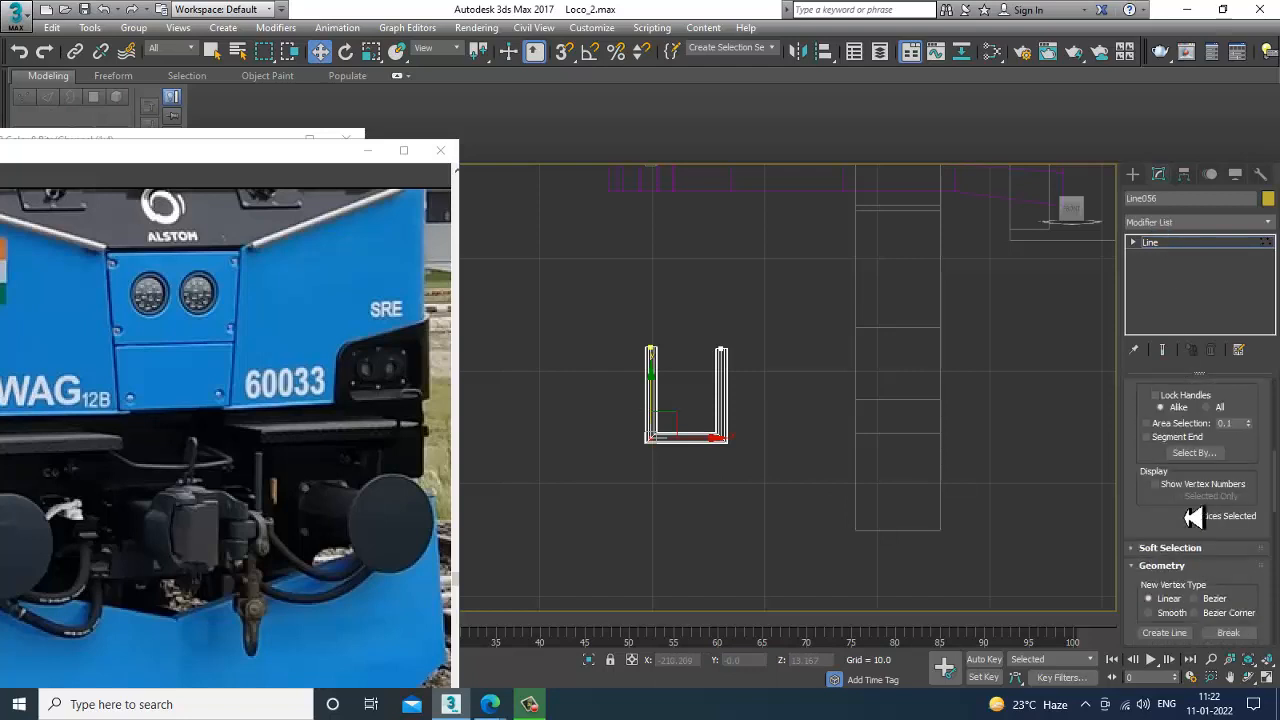
left_click_drag(1210, 483, 1213, 319)
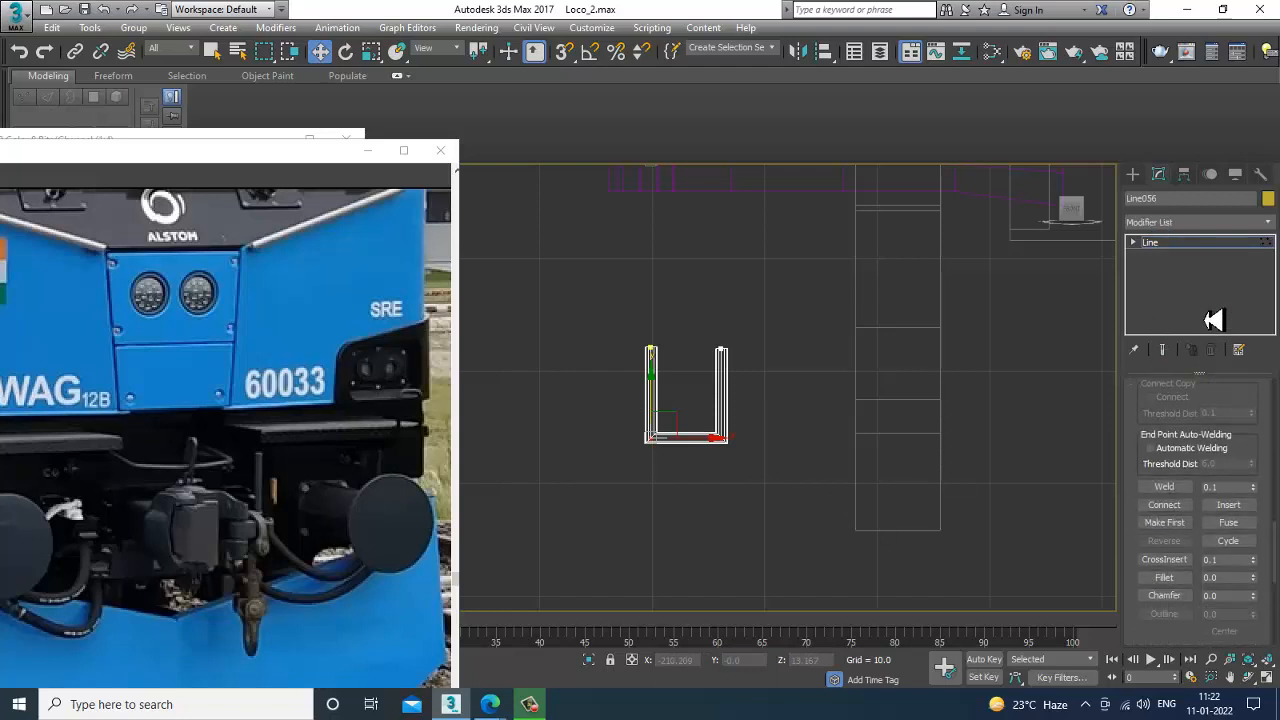
left_click(1170, 580)
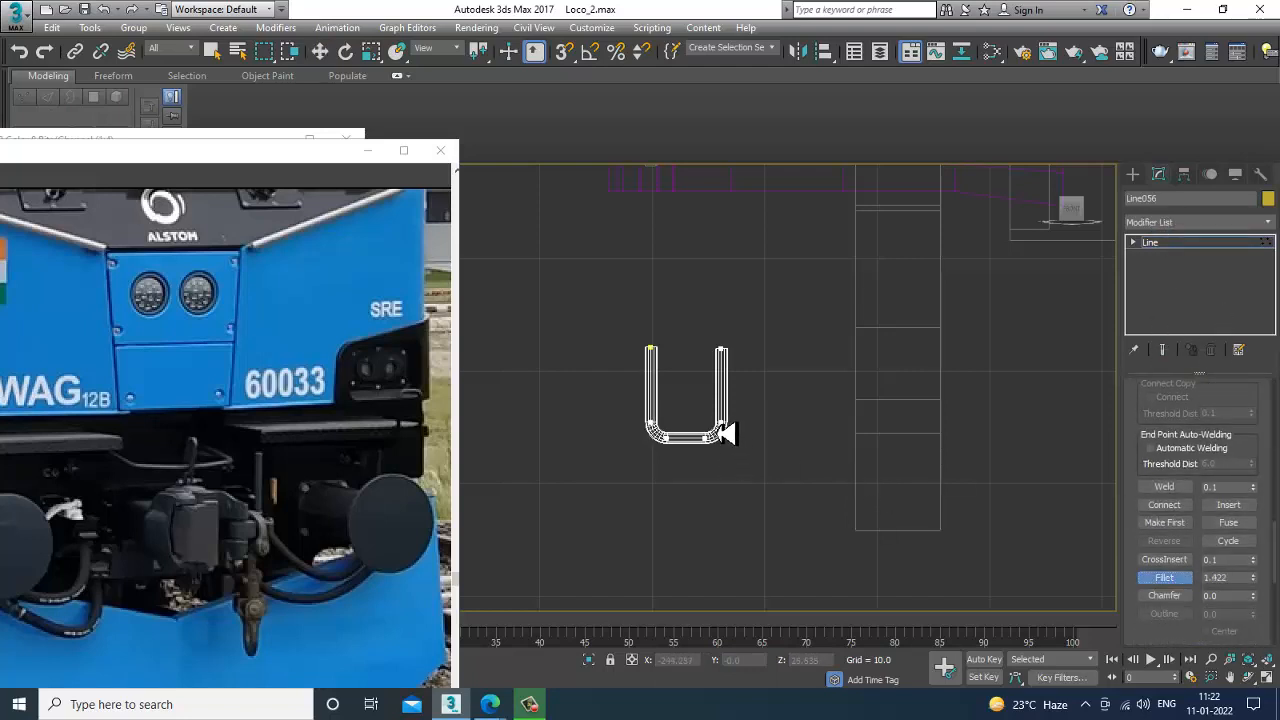
left_click_drag(724, 432, 720, 414)
right_click(743, 418)
scroll(771, 434, "up", 3)
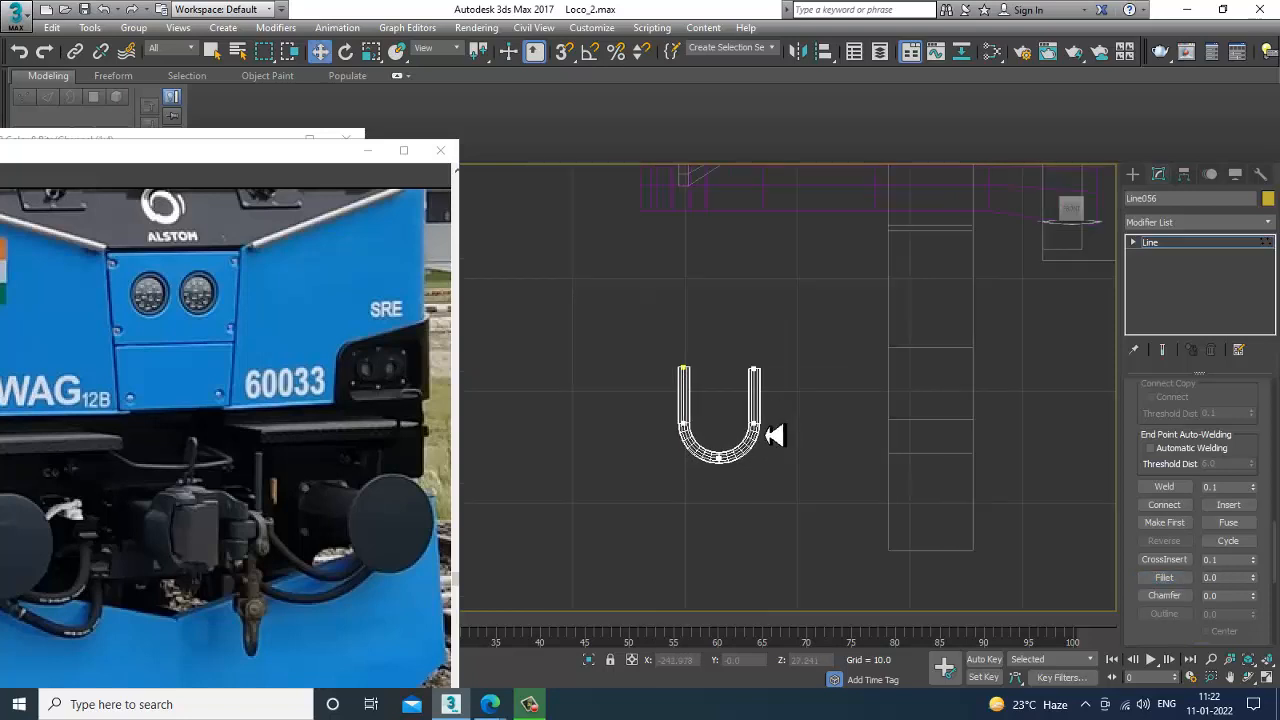
left_click(1134, 174)
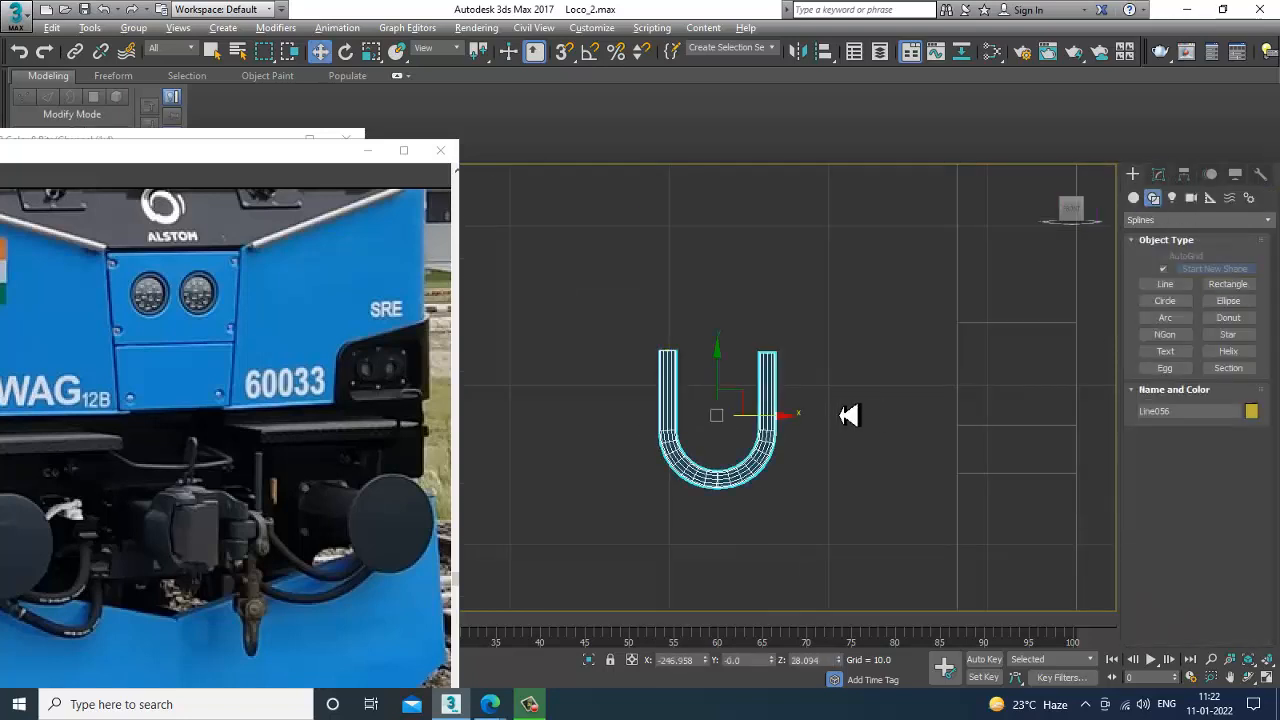
Draw a small box over the top end of the U-shaped bar in the Left view
key("alt+w")
right_click(554, 514)
key("alt+w")
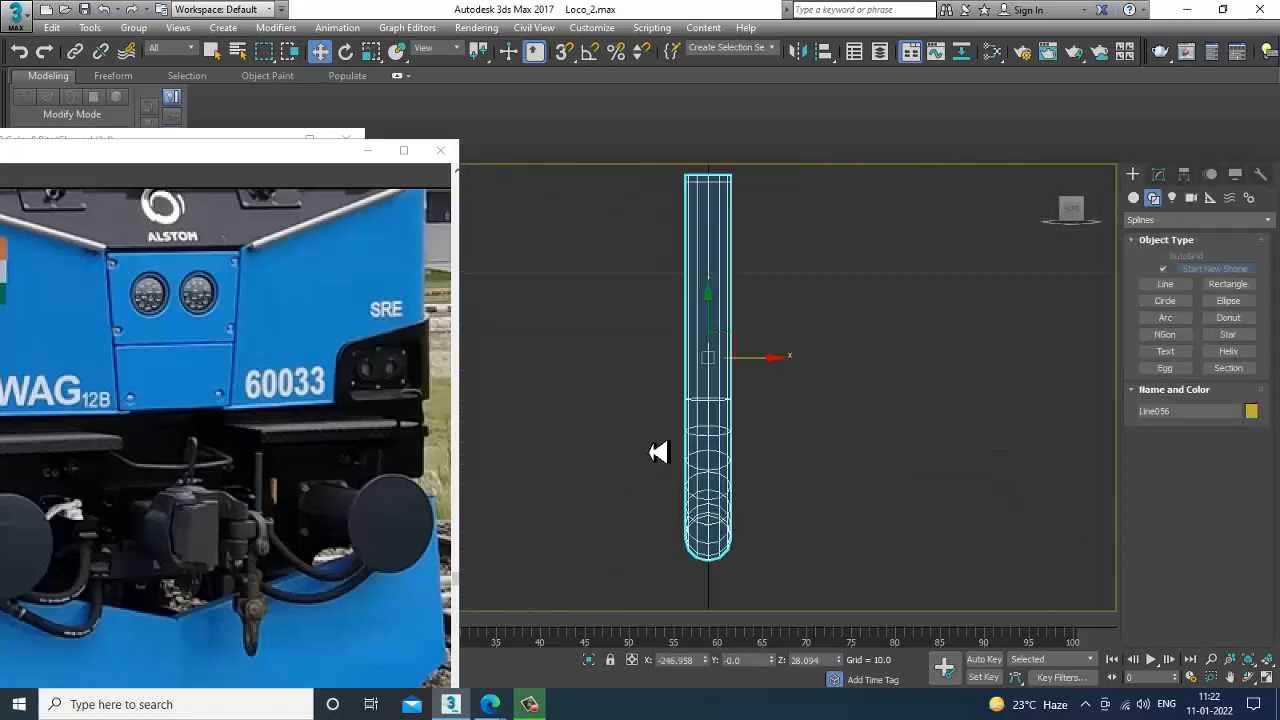
scroll(690, 450, "down", 3)
left_click(1133, 197)
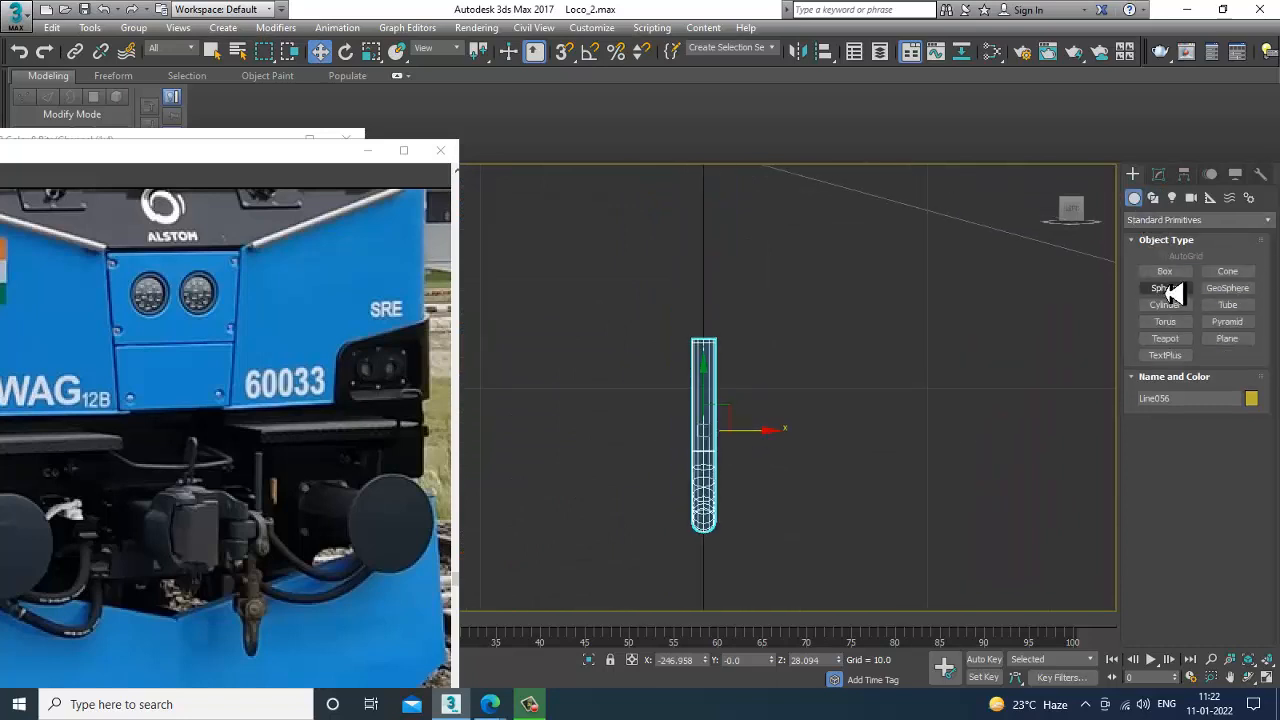
left_click(1165, 271)
left_click_drag(681, 323, 736, 366)
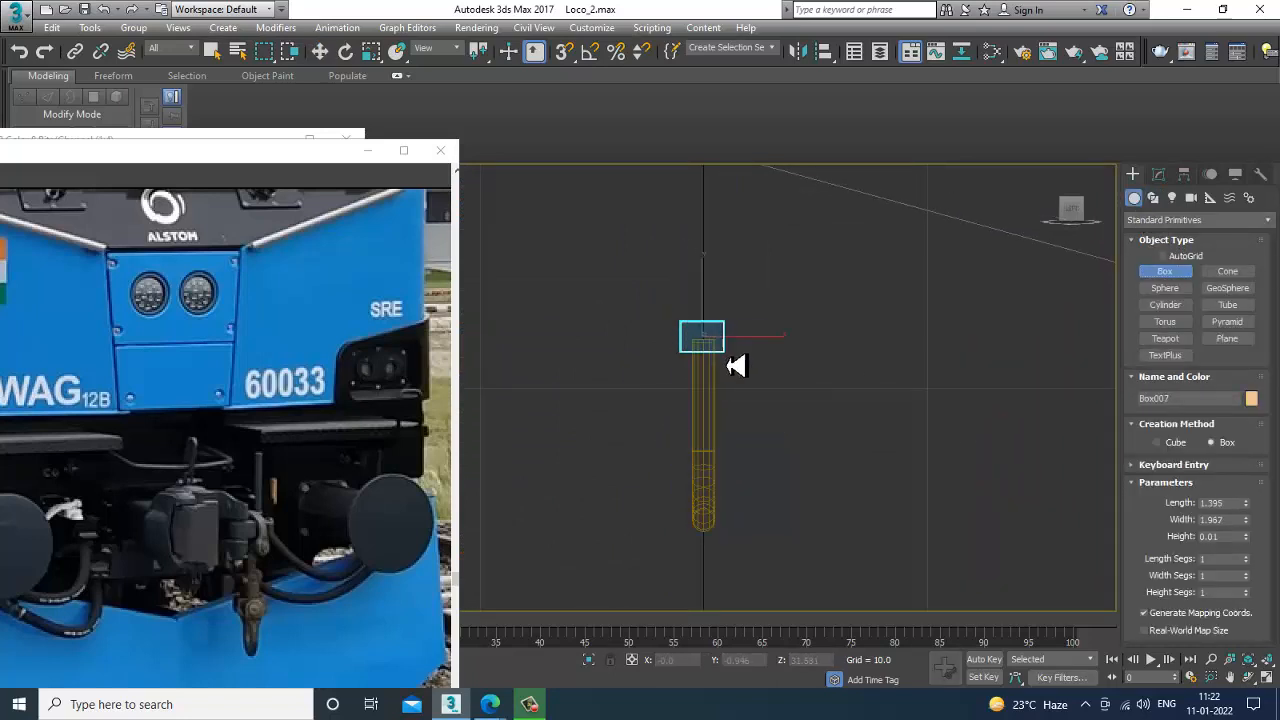
left_click(740, 312)
Move the new box along X in the Front view to the U-shaped bar, at an X position of about -248.294
key("w")
key("alt+w")
right_click(918, 506)
key("alt+w")
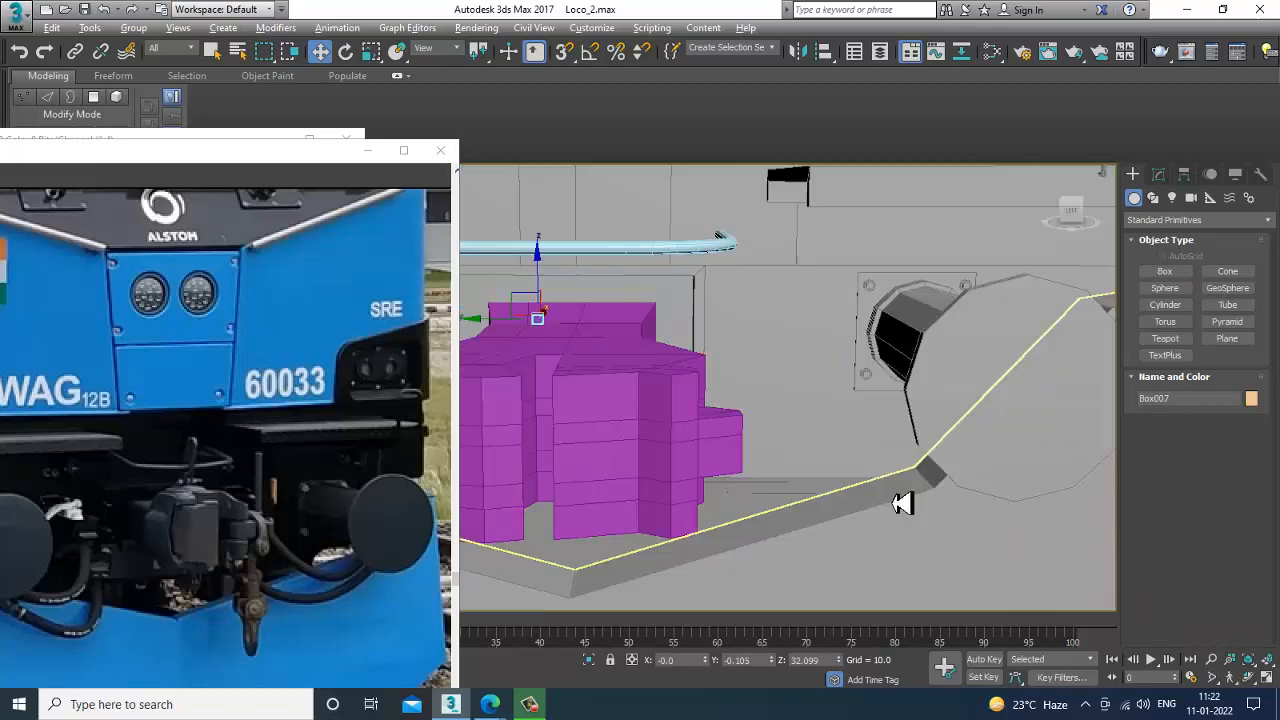
key("z")
scroll(898, 502, "down", 4)
middle_click_drag(897, 500, 800, 532, "alt")
scroll(800, 532, "down", 2)
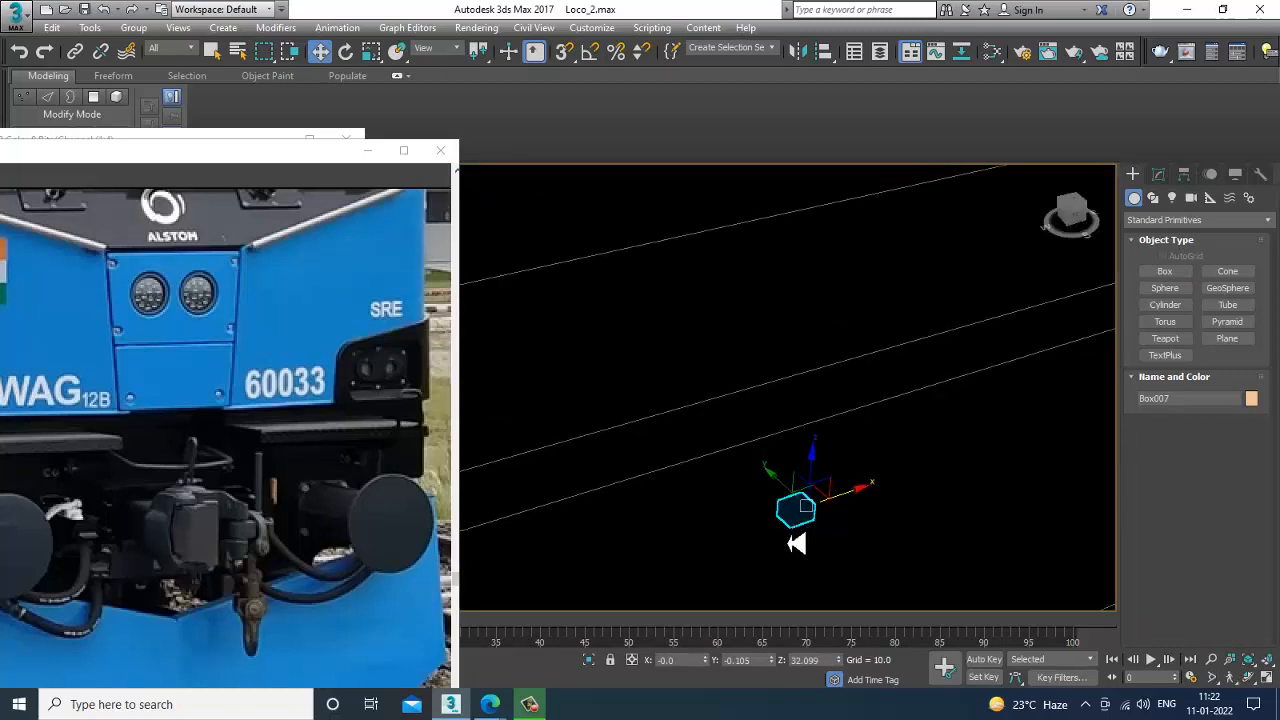
scroll(805, 533, "down", 3)
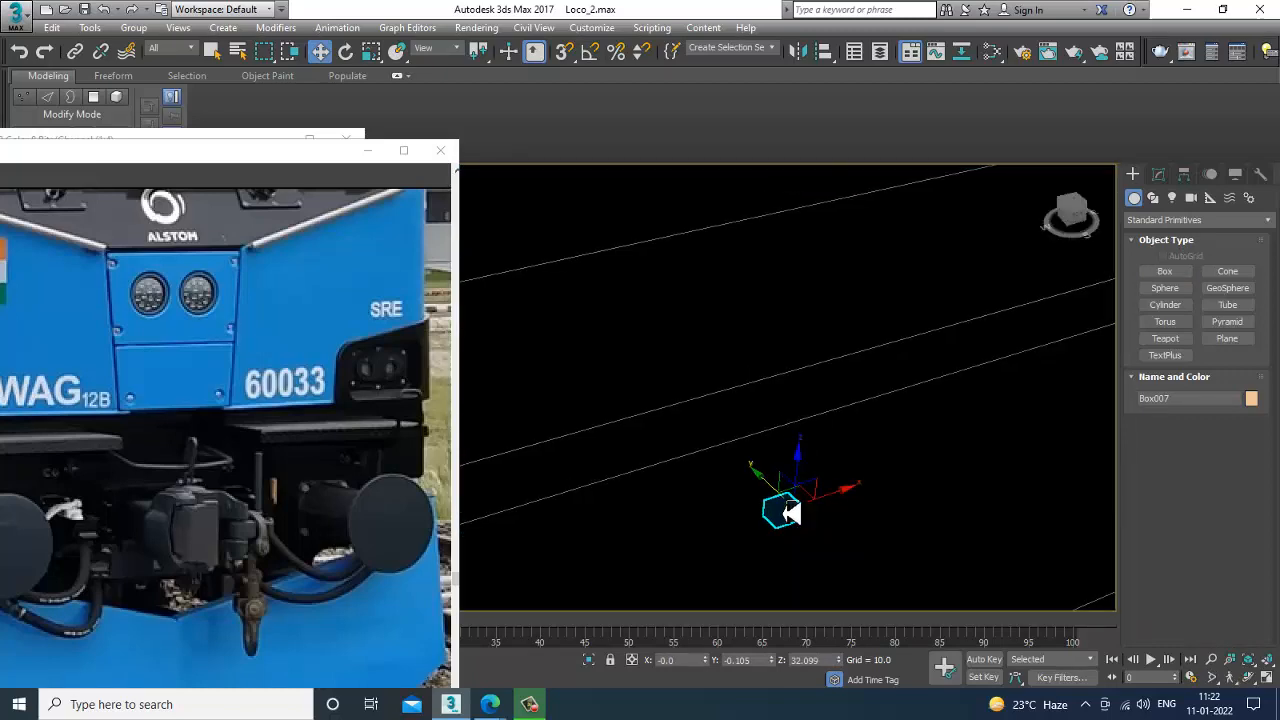
key("alt+w")
right_click(857, 286)
key("z")
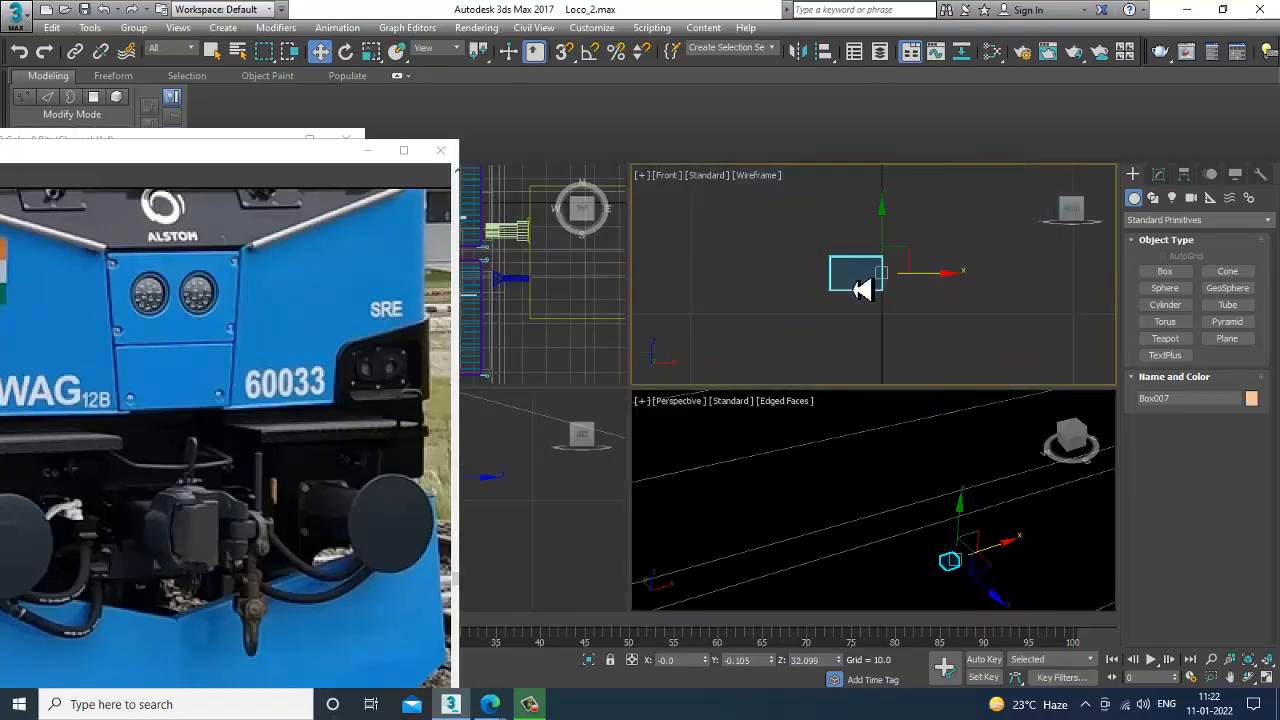
key("alt+w")
scroll(800, 345, "down", 5)
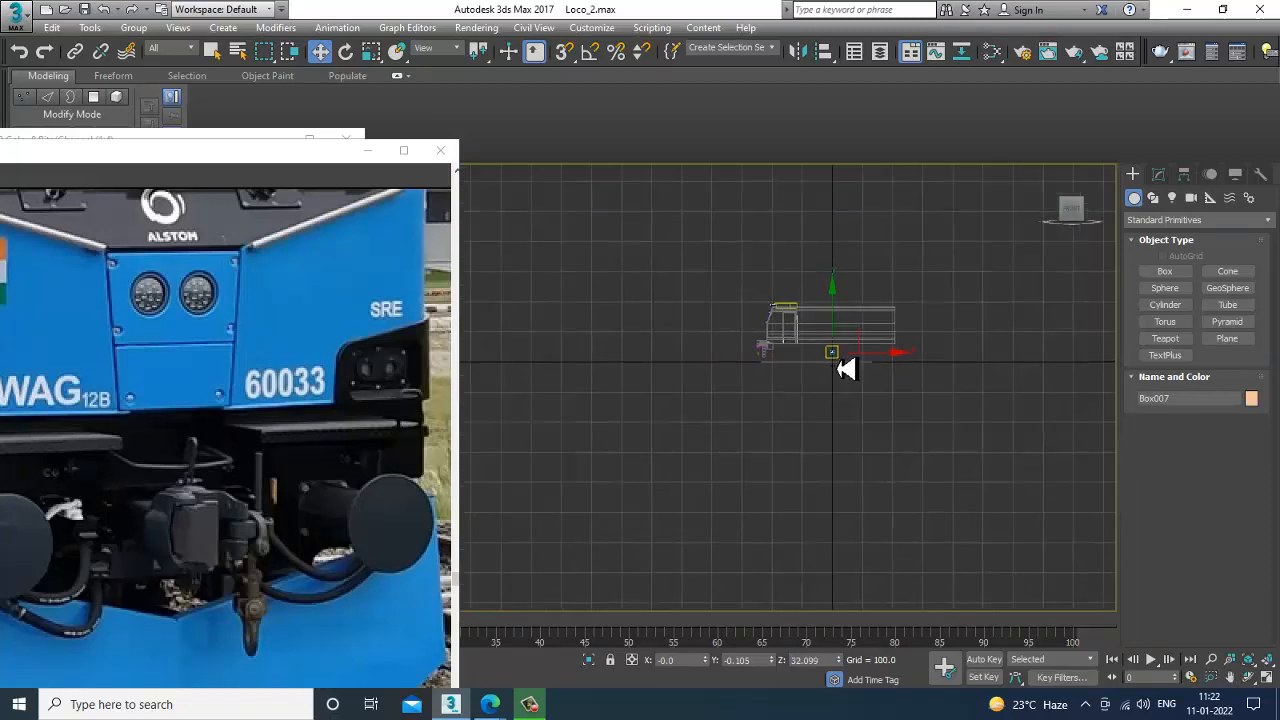
left_click_drag(875, 365, 764, 377)
key("z")
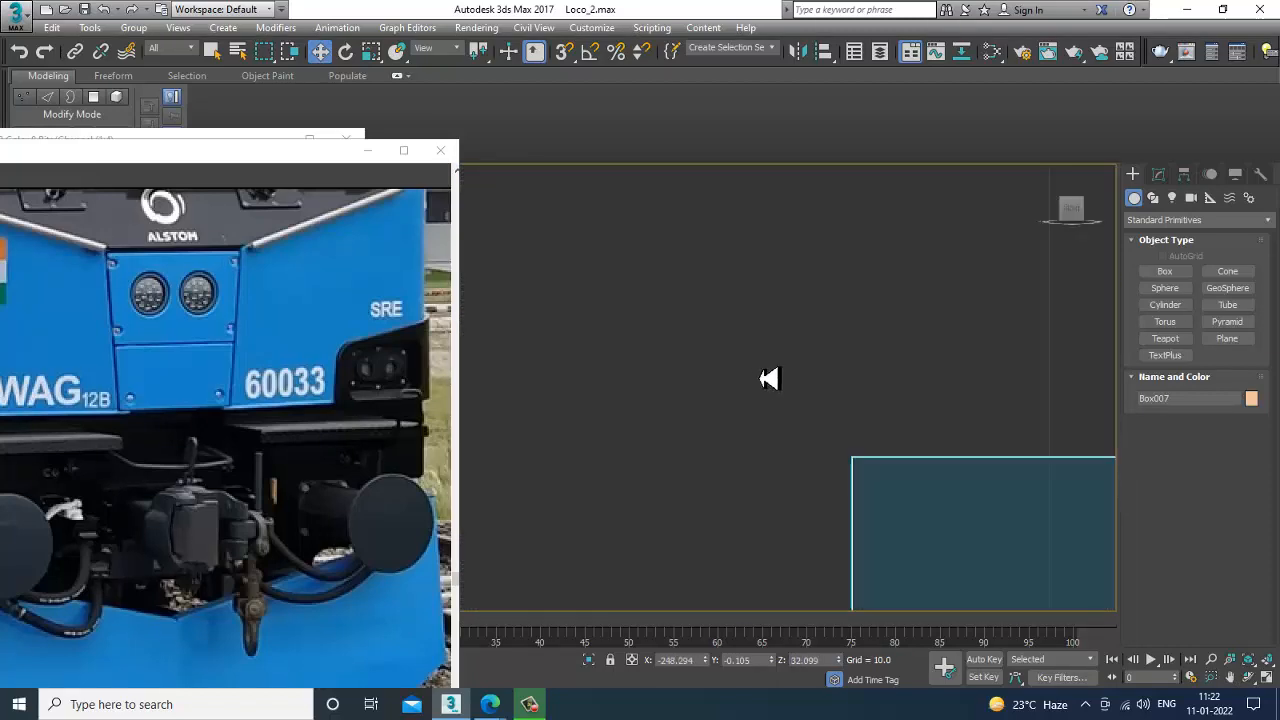
Stretch the box along X and shift it to an X position of about -242.447 so it spans both legs of the U-shaped bar
scroll(757, 402, "down", 7)
middle_click_drag(766, 411, 768, 385)
key("r")
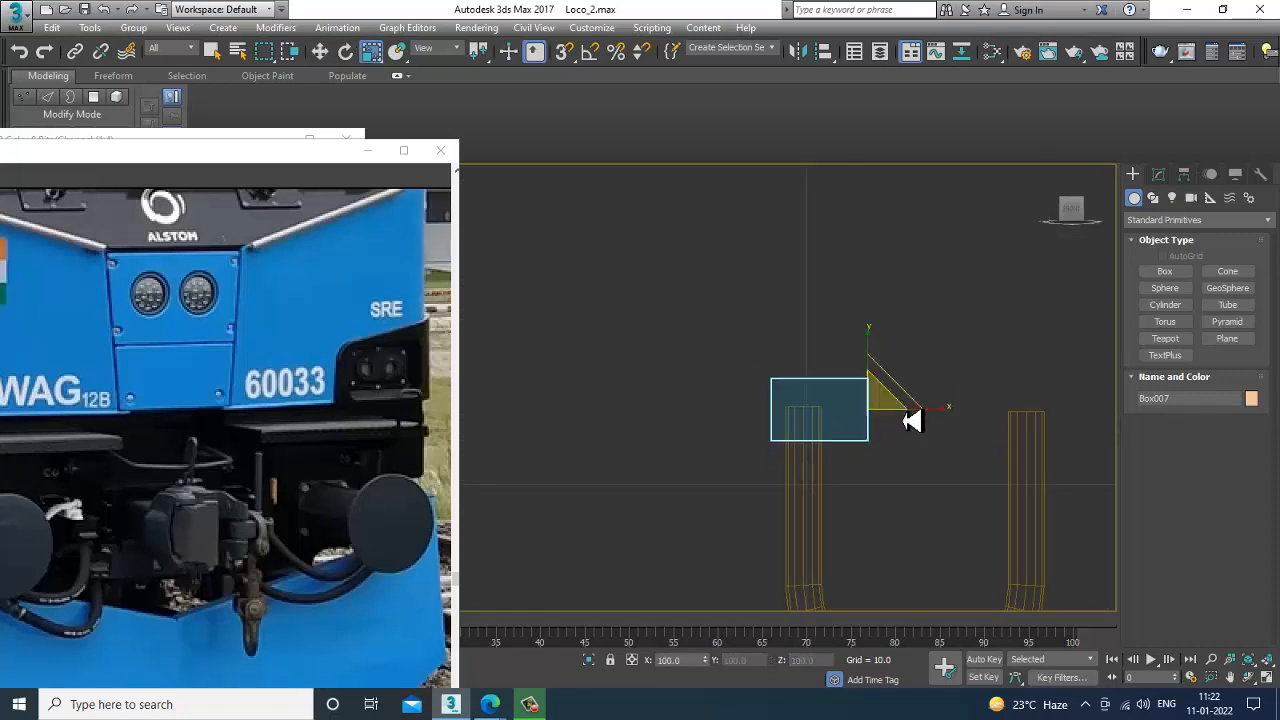
mouse_move(951, 429)
left_mouse_down()
mouse_move(1009, 423)
mouse_move(974, 423)
left_mouse_up()
key("w")
middle_click_drag(929, 425, 872, 425)
left_click_drag(872, 425, 1057, 408)
key("r")
key("w")
scroll(990, 402, "down", 2)
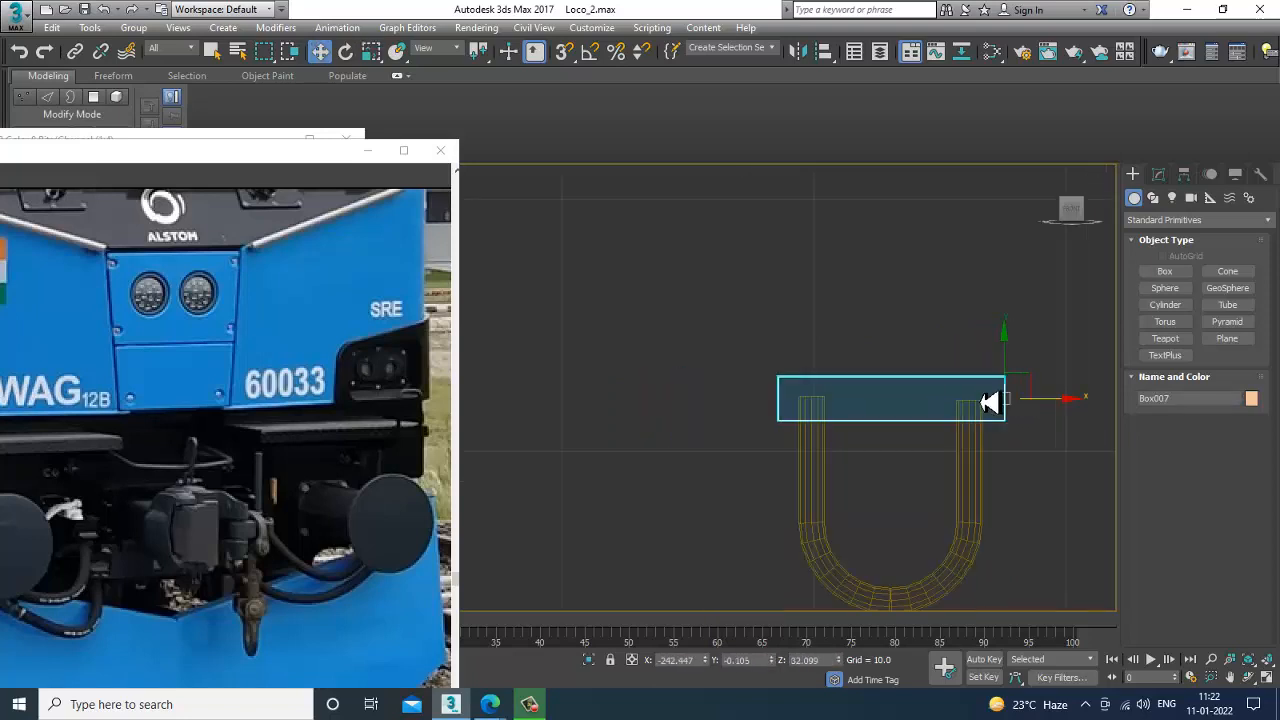
key("r")
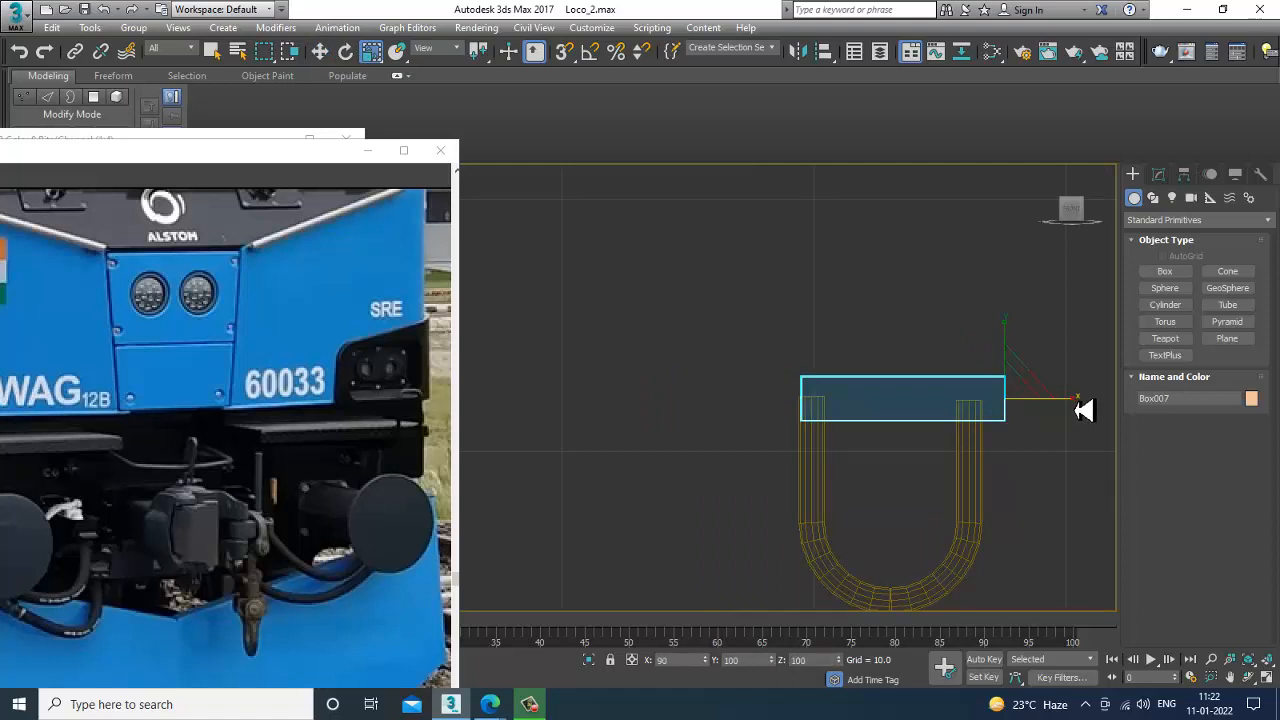
left_click_drag(1091, 410, 1090, 410)
Narrow the box in the Left view and centre it over the U-shaped bar at a Y position of about 0.018
key("alt+w")
right_click(597, 520)
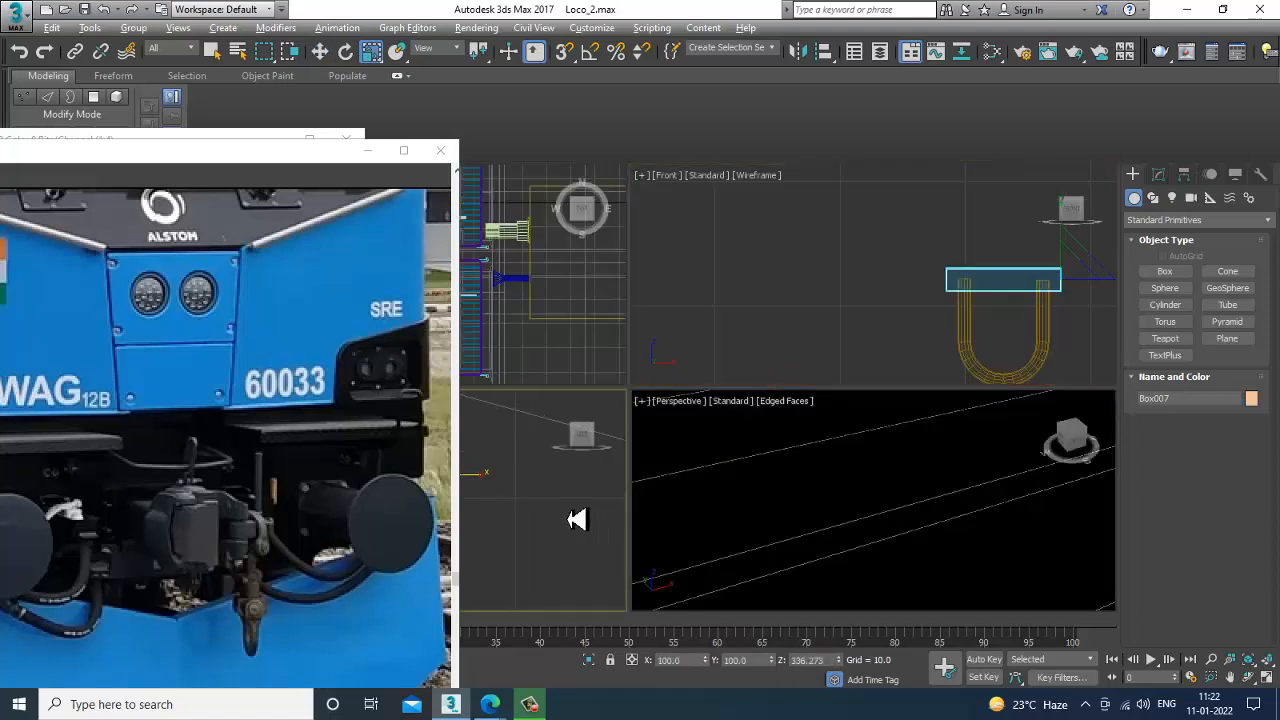
key("alt+w")
key("z")
scroll(697, 447, "down", 3)
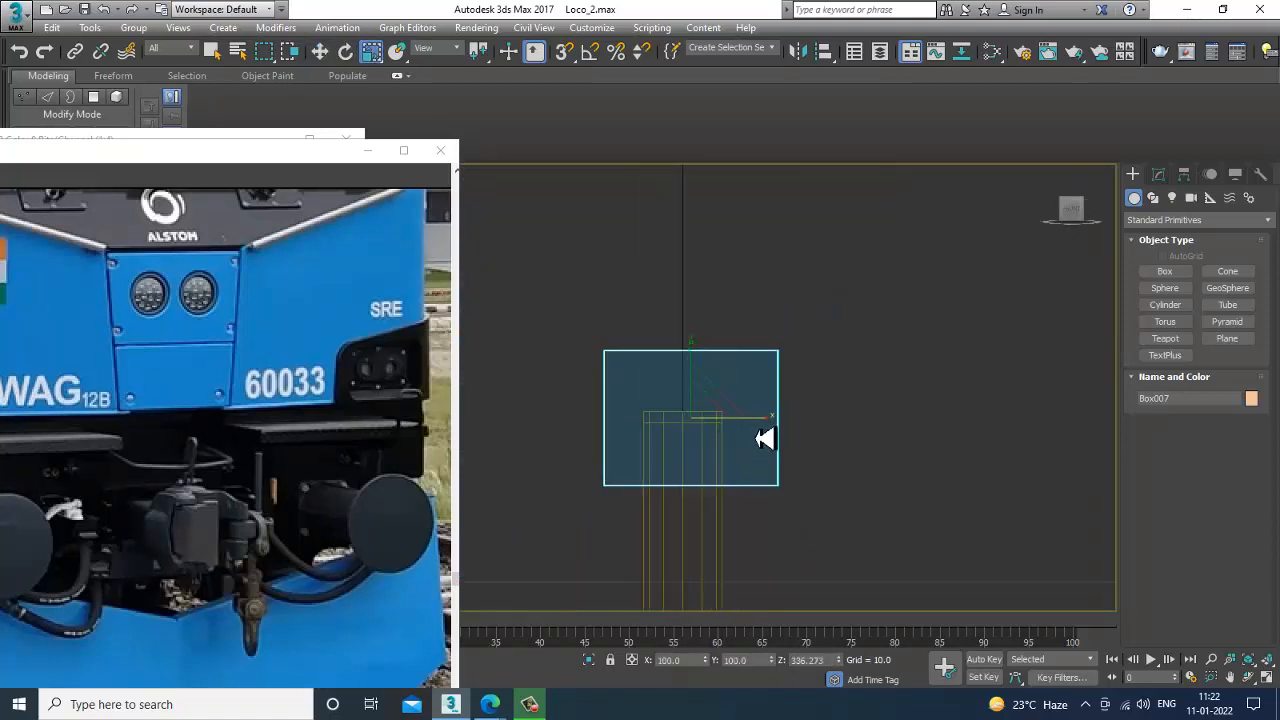
left_click_drag(775, 430, 720, 456)
key("w")
left_click(751, 428)
left_click(757, 430)
left_click(1166, 304)
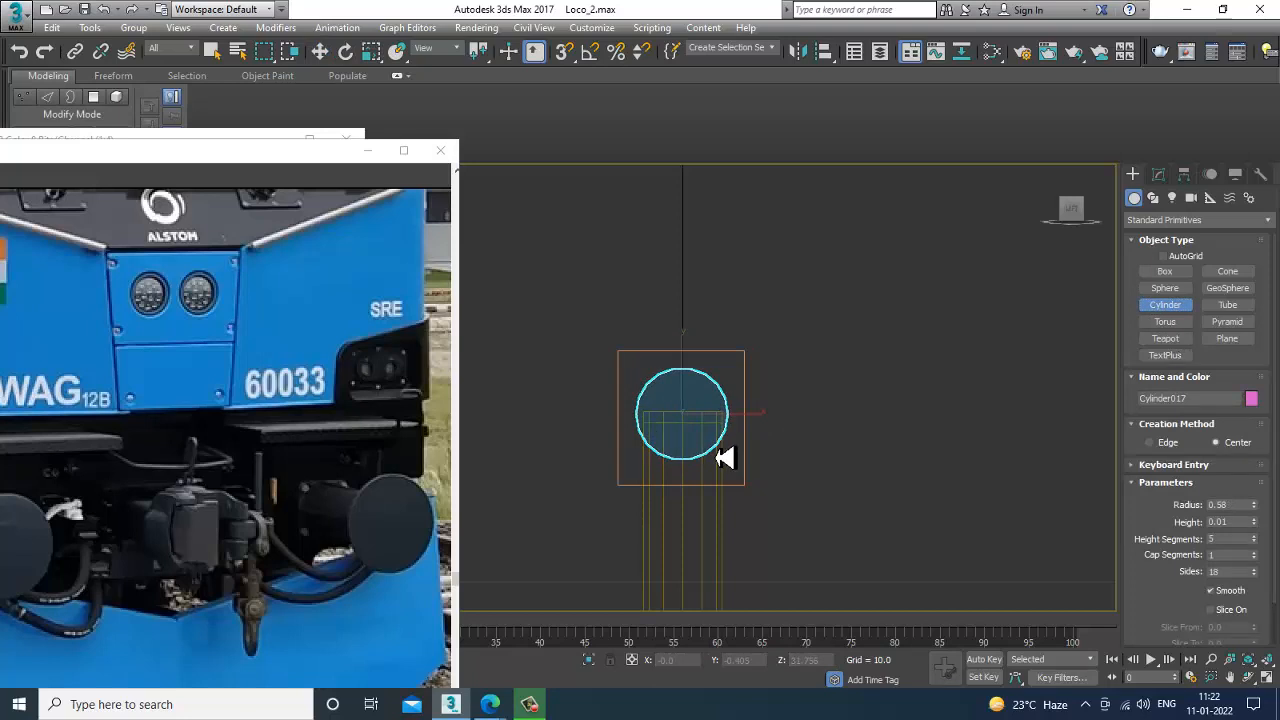
key("w")
key("alt+w")
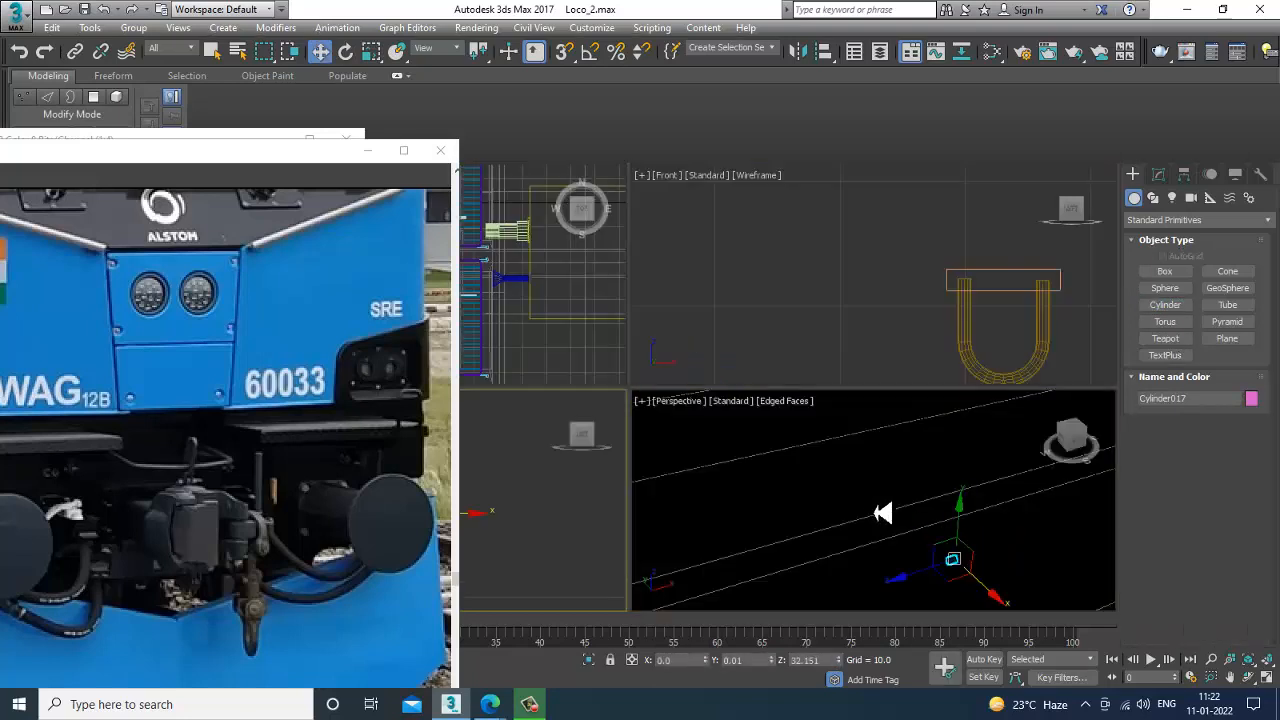
right_click(541, 477)
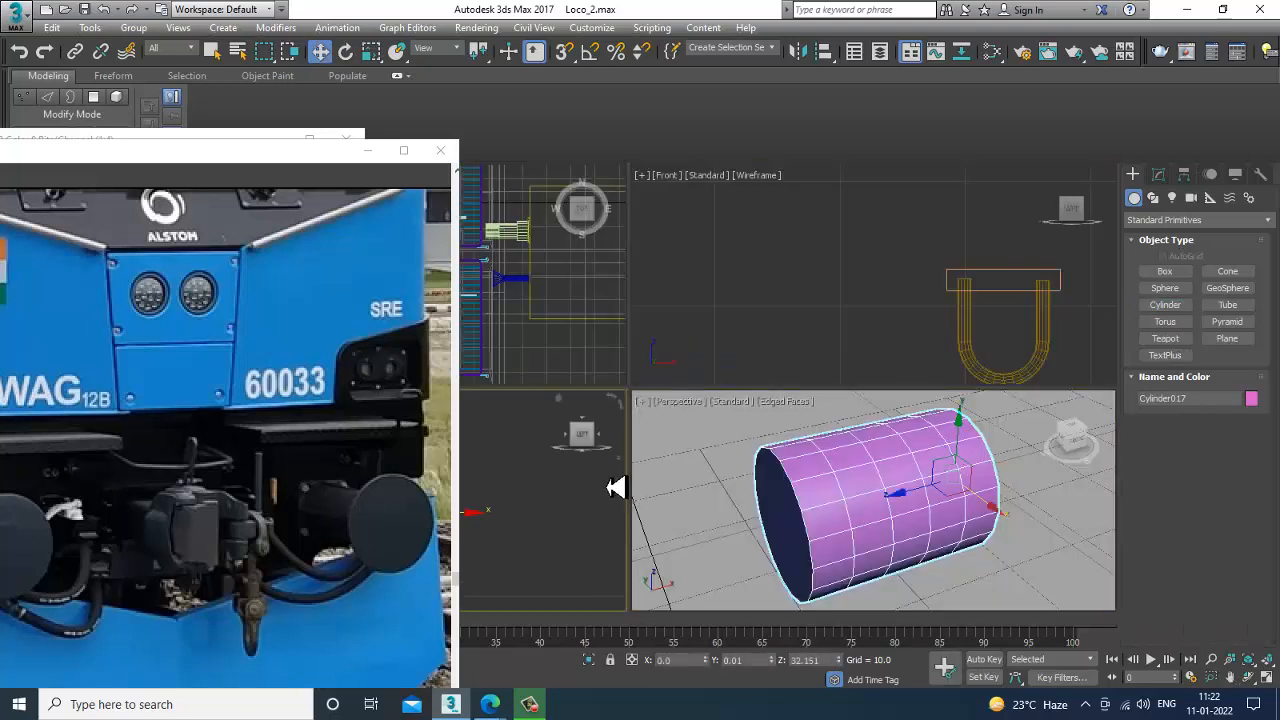
key("Delete")
key("alt+w")
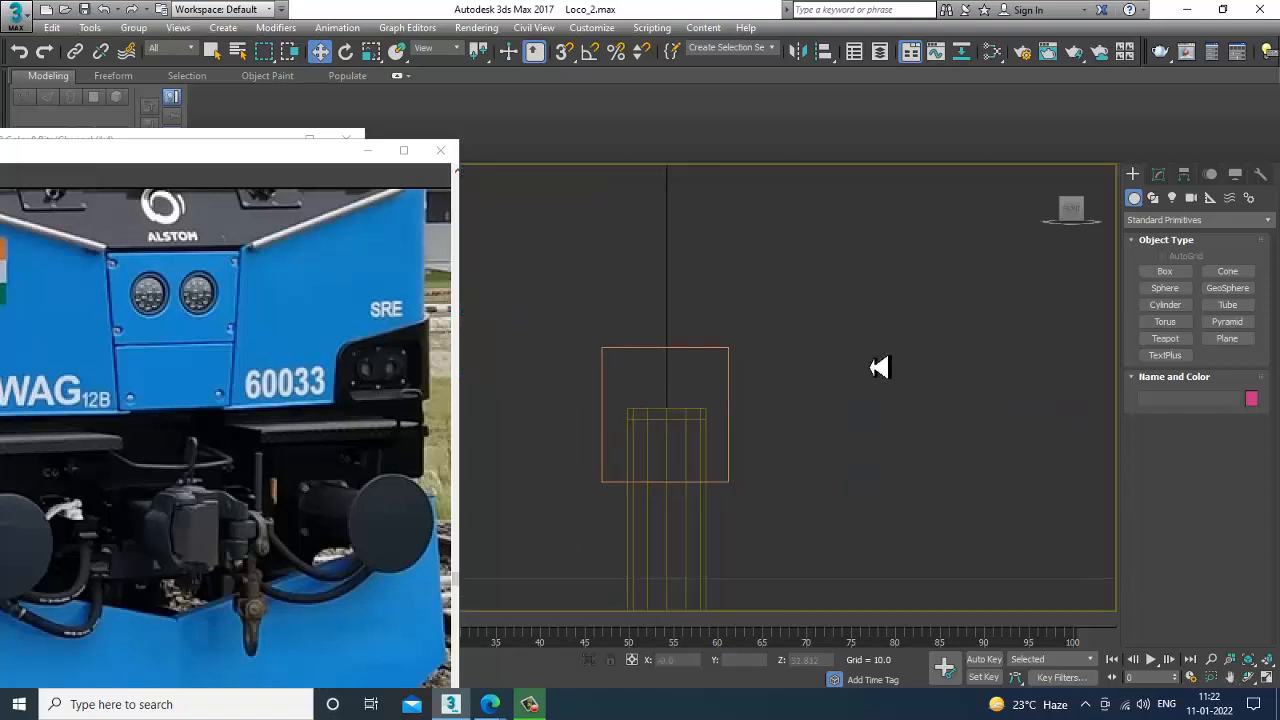
Draw a cylinder with a radius of about 0.574 and a height of about 2.175 on the box's end face using AutoGrid
left_click(712, 358)
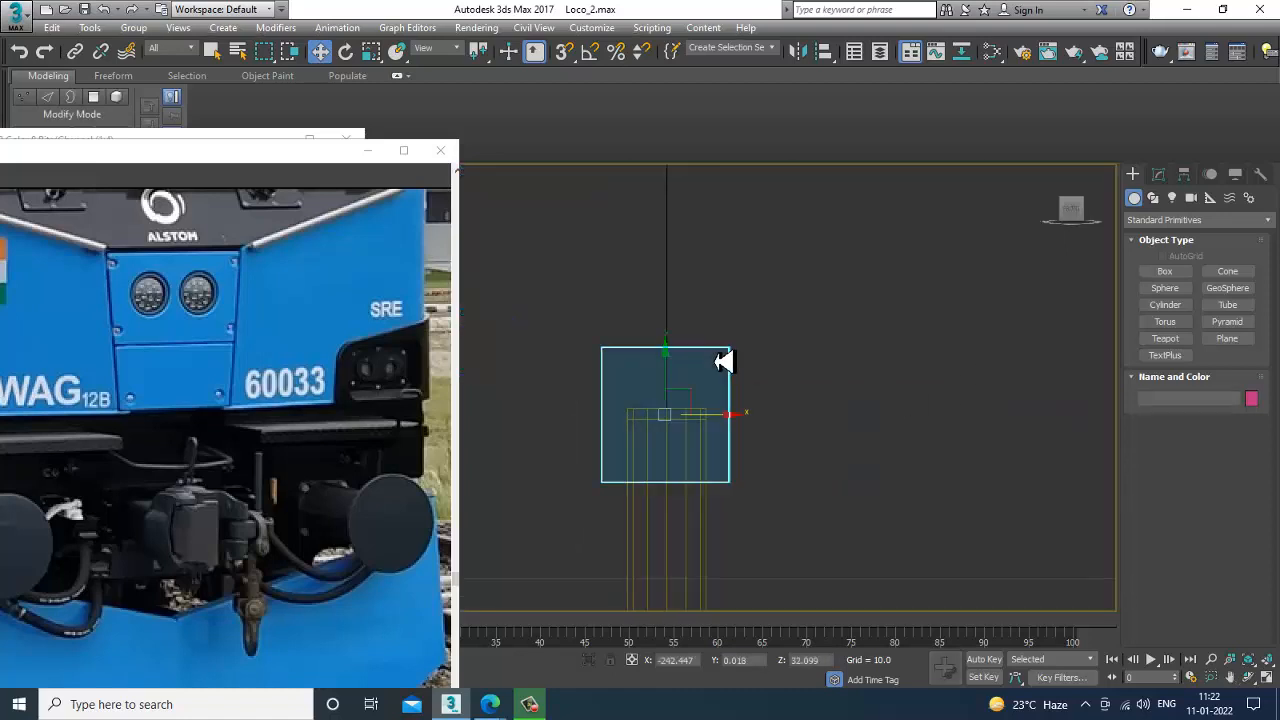
left_click(1165, 304)
left_click_drag(667, 410, 705, 456)
left_click(697, 287)
key("w")
key("alt+w")
left_click(880, 512)
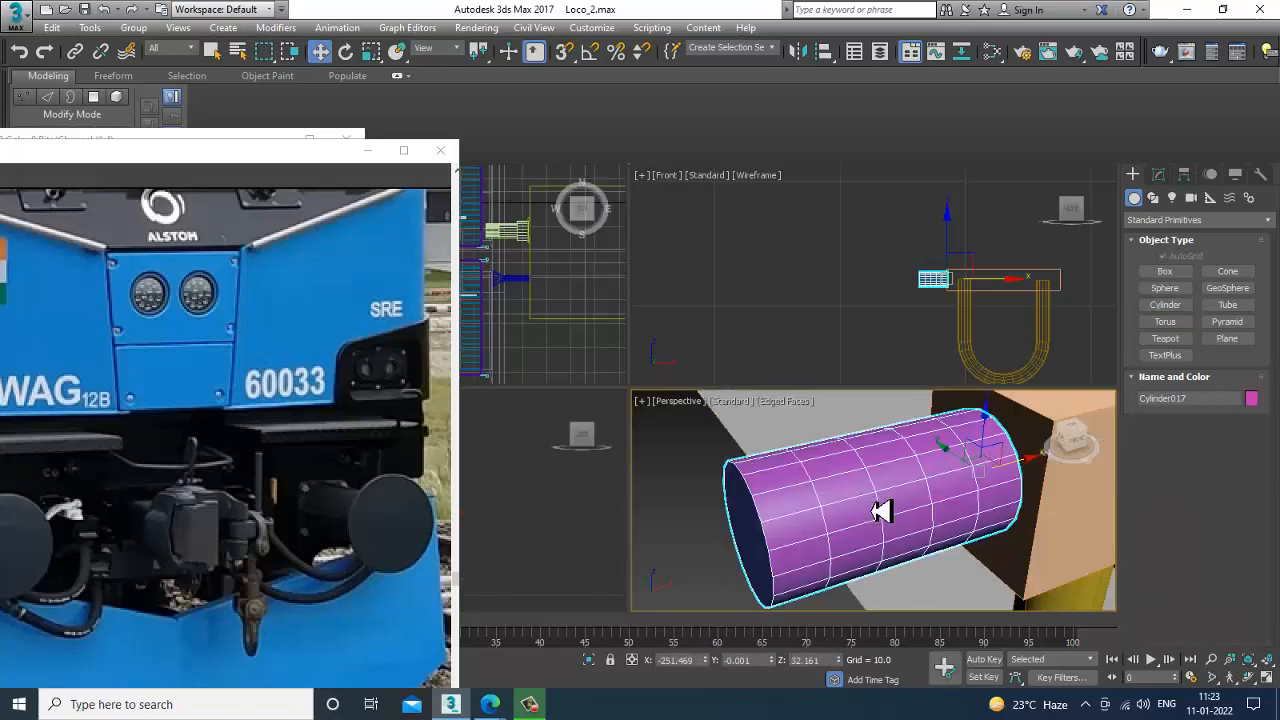
Stretch the cylinder along its length to about 502% and set its height segments to 1
key("alt+w")
scroll(862, 508, "down", 5)
middle_click_drag(860, 508, 748, 450, "alt")
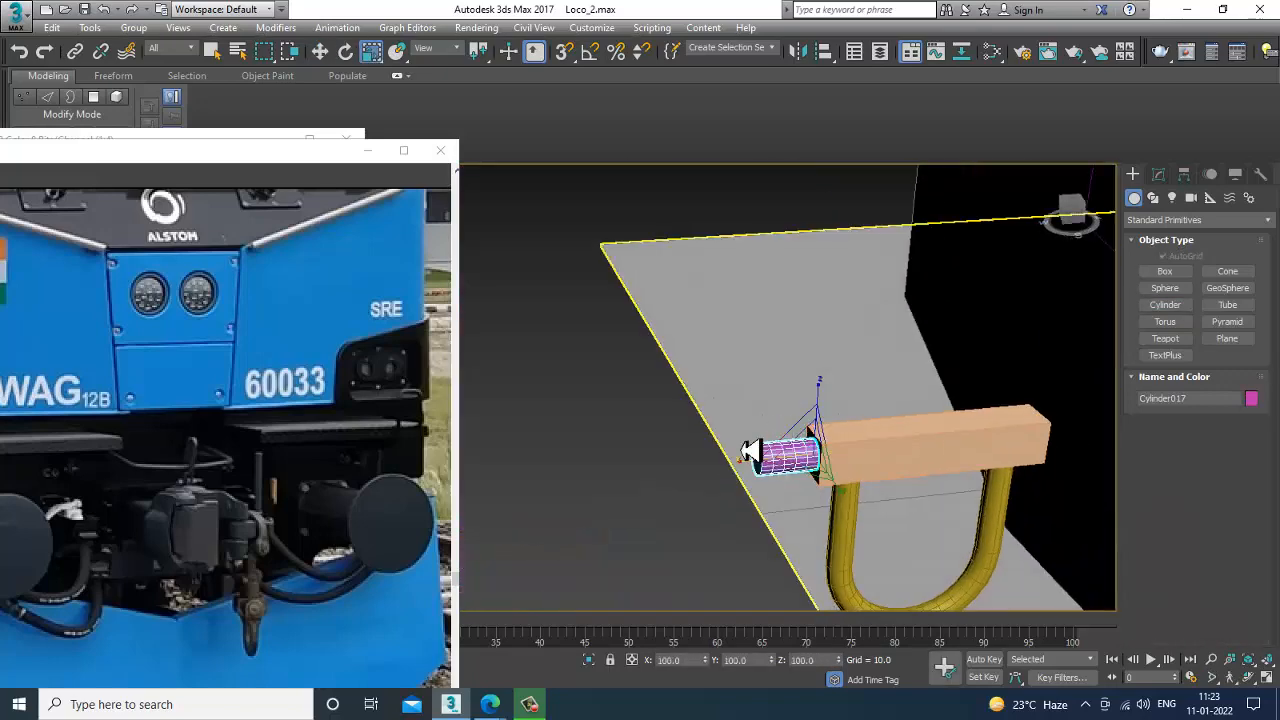
key("r")
left_click_drag(751, 471, 520, 507)
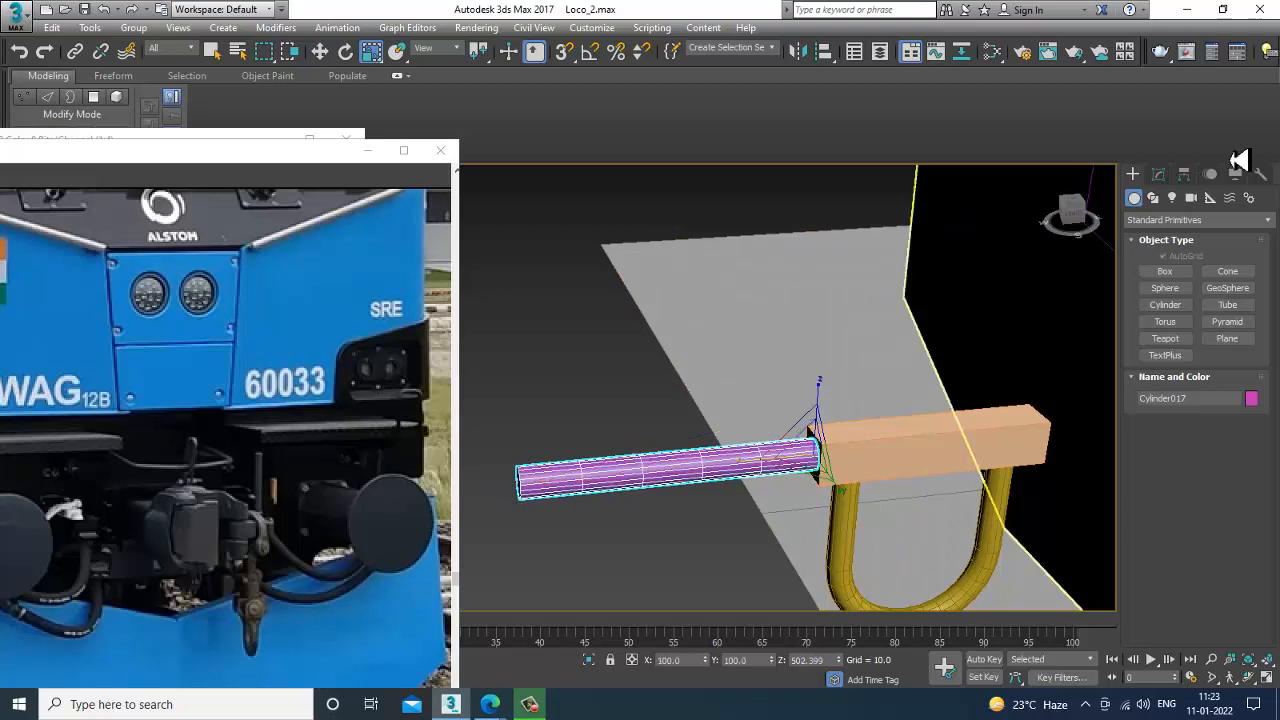
key("w")
left_click(1158, 174)
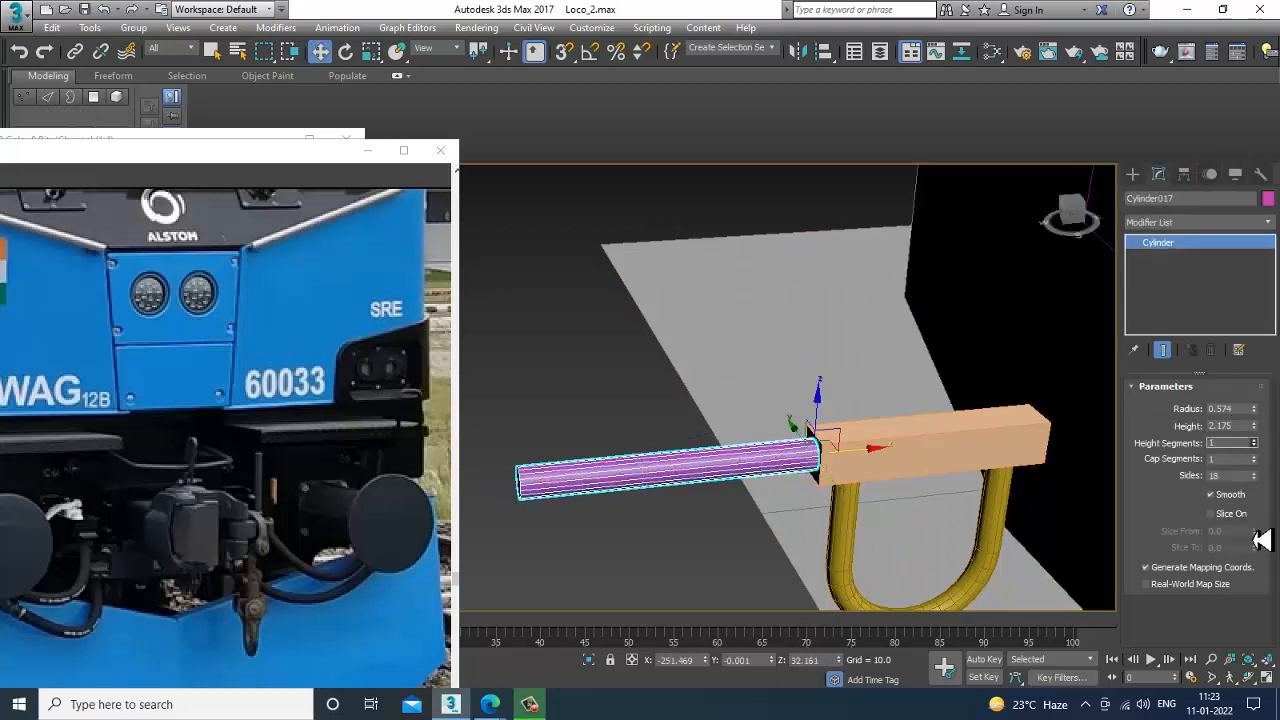
Slide the cylinder through the box along X and shorten it so it protrudes only slightly from the end face
scroll(853, 468, "down", 2)
left_click_drag(874, 466, 1031, 450)
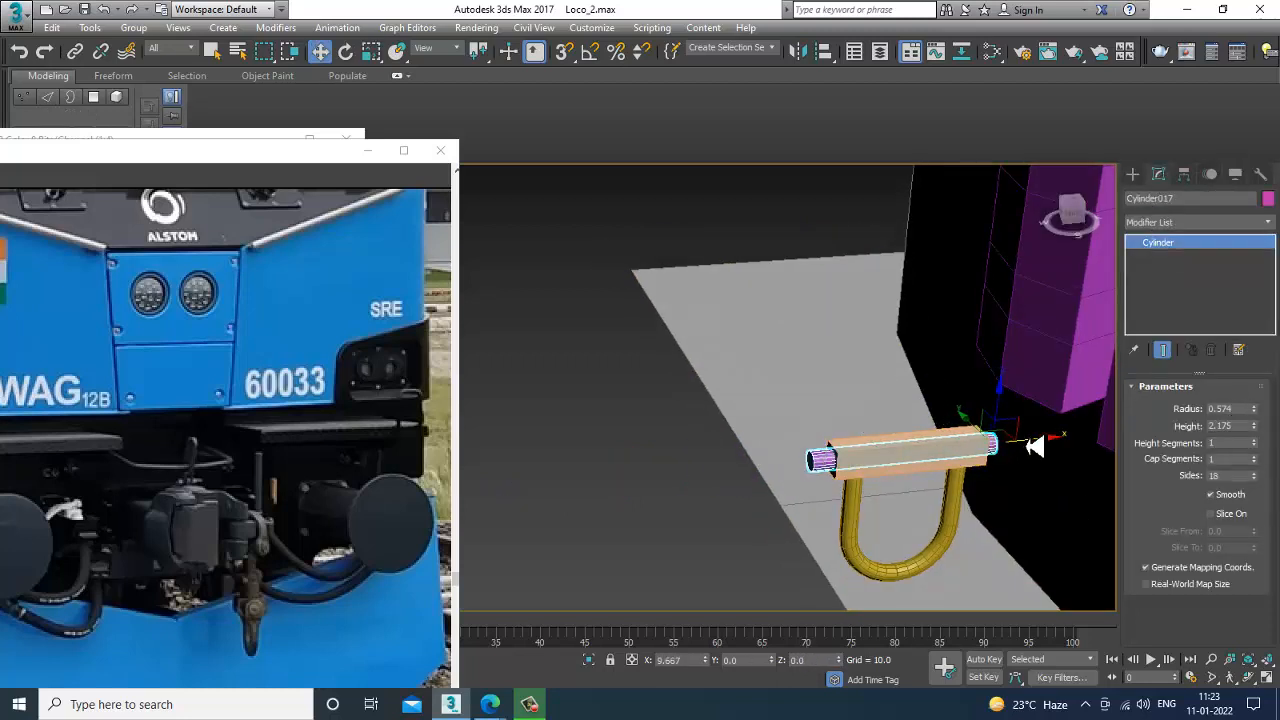
key("r")
left_click_drag(943, 463, 1014, 449)
key("w")
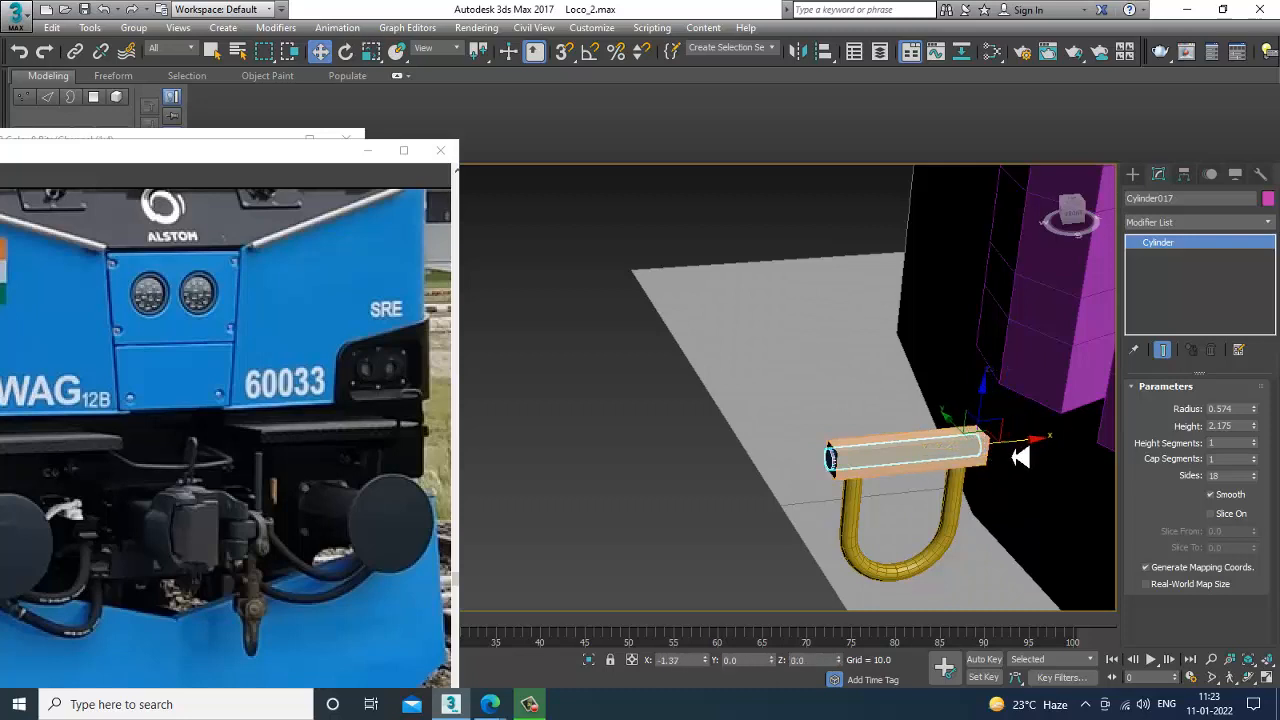
Clone the cylinder along X to an X position of about -243.931
mouse_move(1020, 457)
middle_mouse_down("alt")
mouse_move(977, 457)
mouse_move(1008, 463)
mouse_move(928, 428)
mouse_move(894, 440)
mouse_move(893, 465)
mouse_move(960, 449)
middle_mouse_up("alt")
left_click_drag(997, 449, 971, 457, "shift")
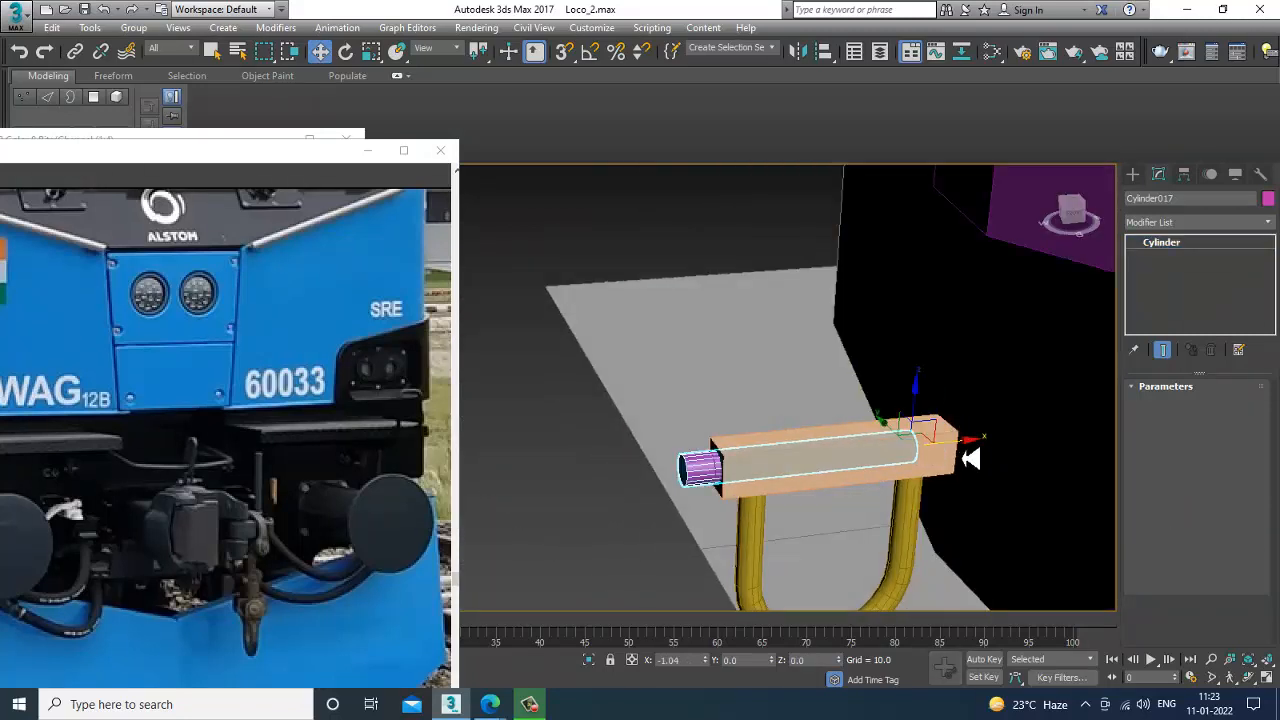
key("Return")
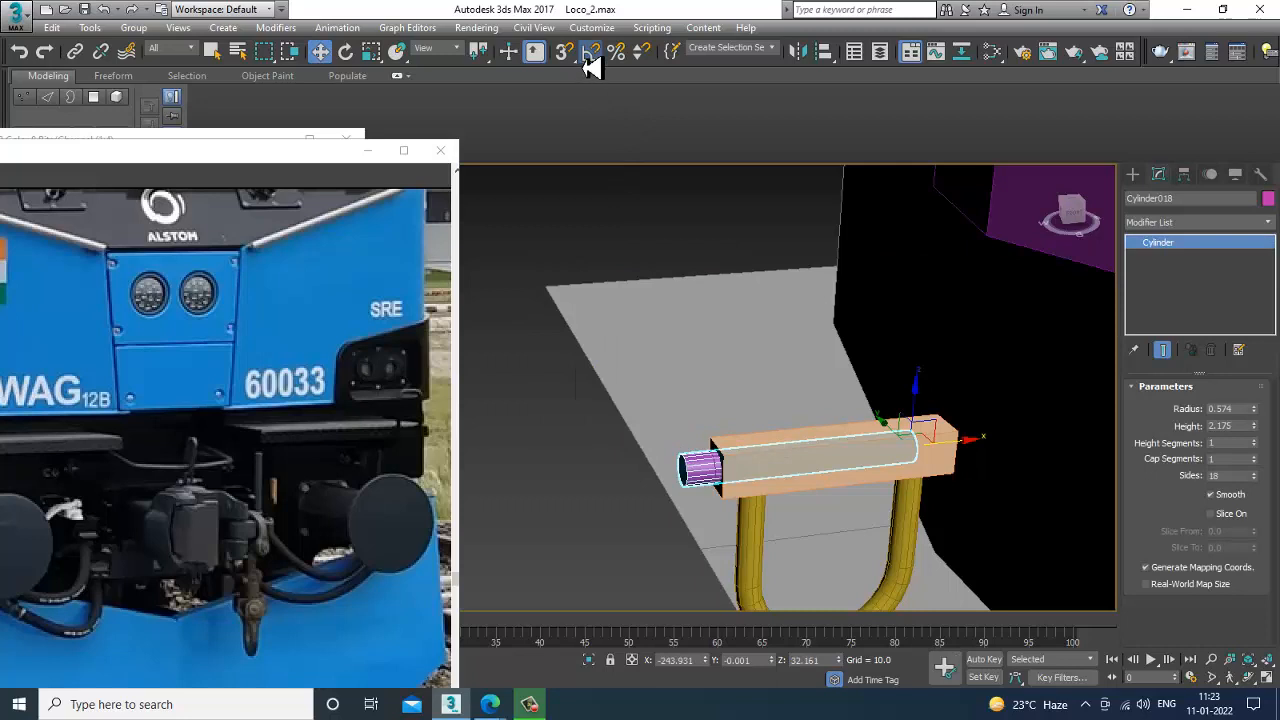
Turn on angle snap with a 90-degree increment and rotate the cloned cylinder 90 degrees to stand upright
right_click(589, 55)
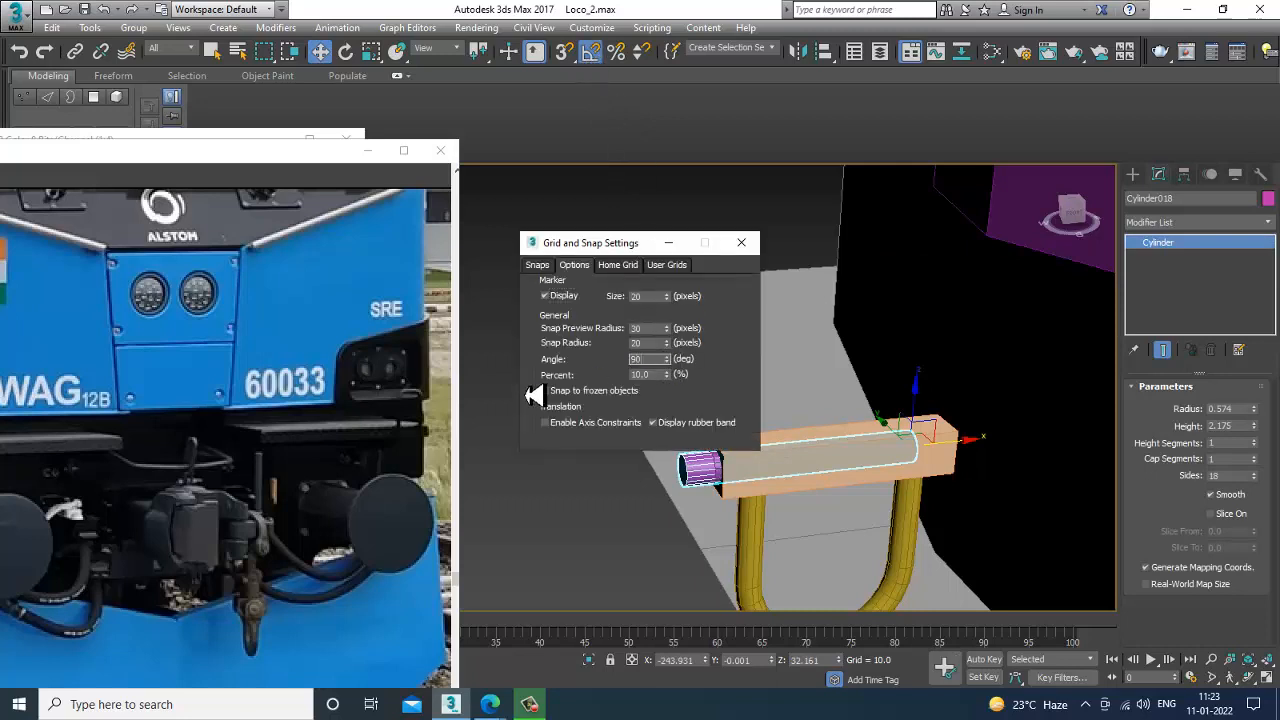
left_click(741, 244)
key("e")
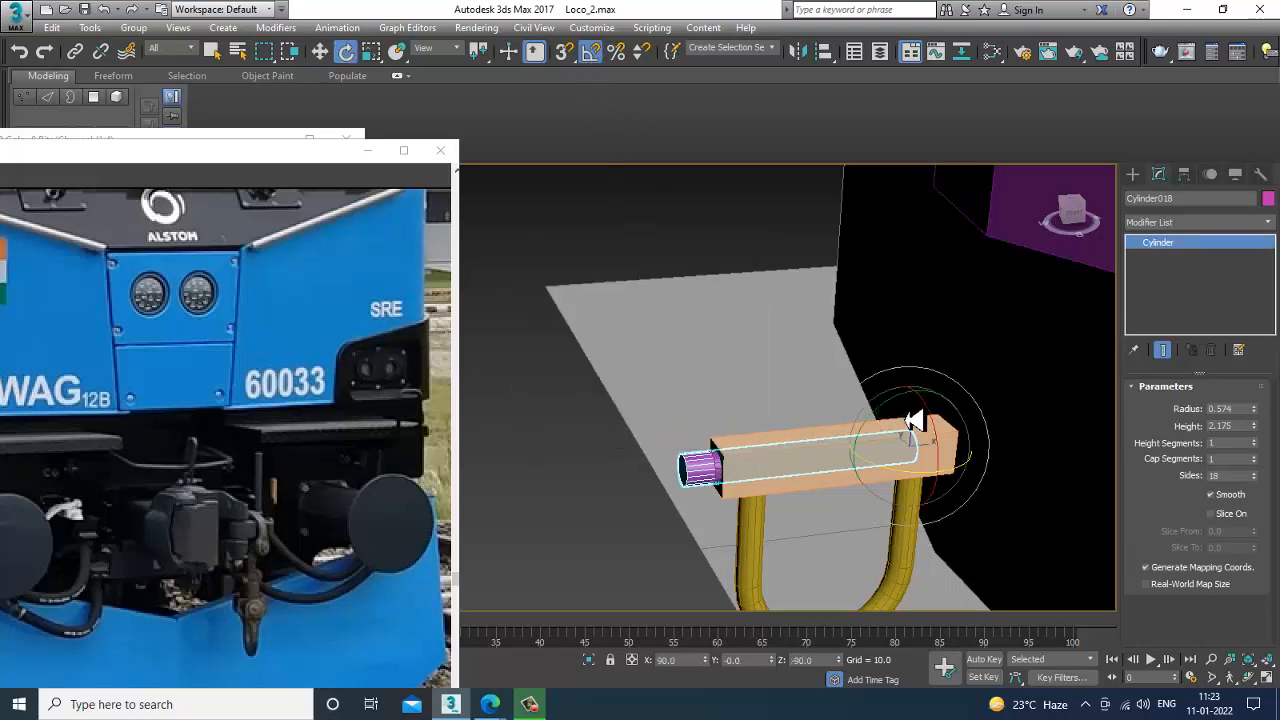
left_click_drag(872, 432, 960, 442)
key("w")
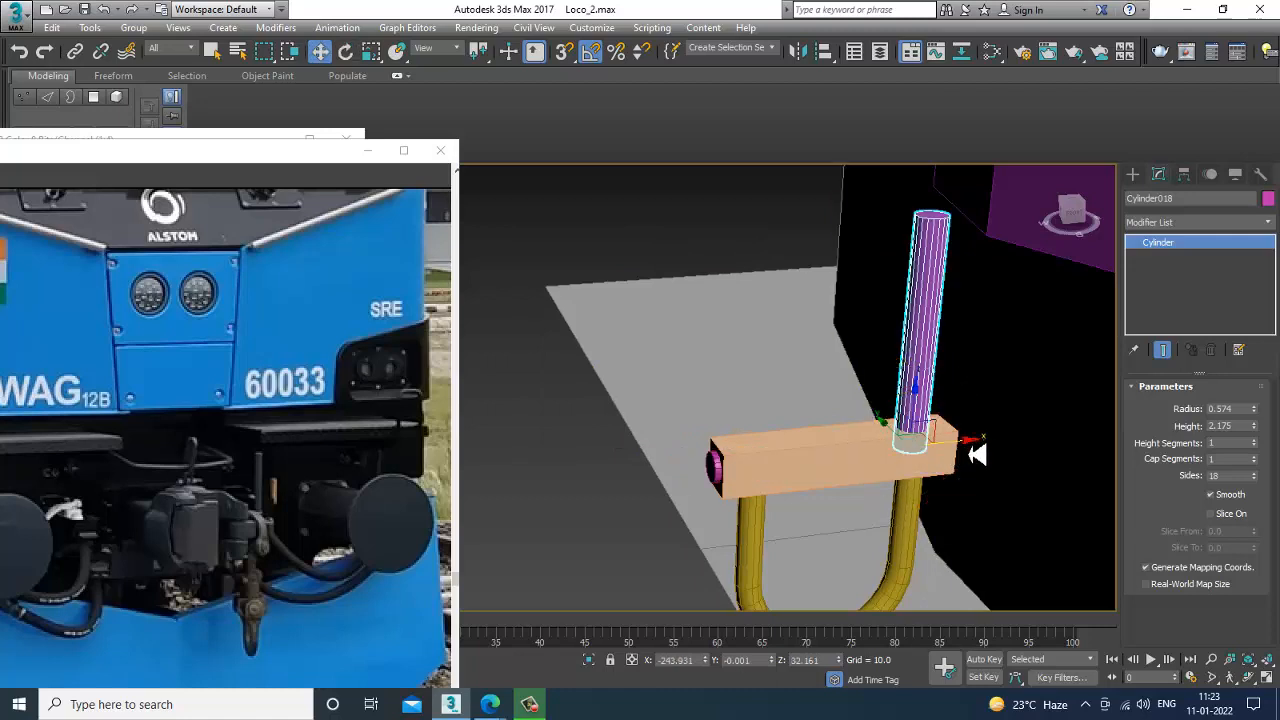
Centre the upright cylinder over the box in the Front view at about X -246.891, Z 31.877
key("alt+w")
right_click(555, 523)
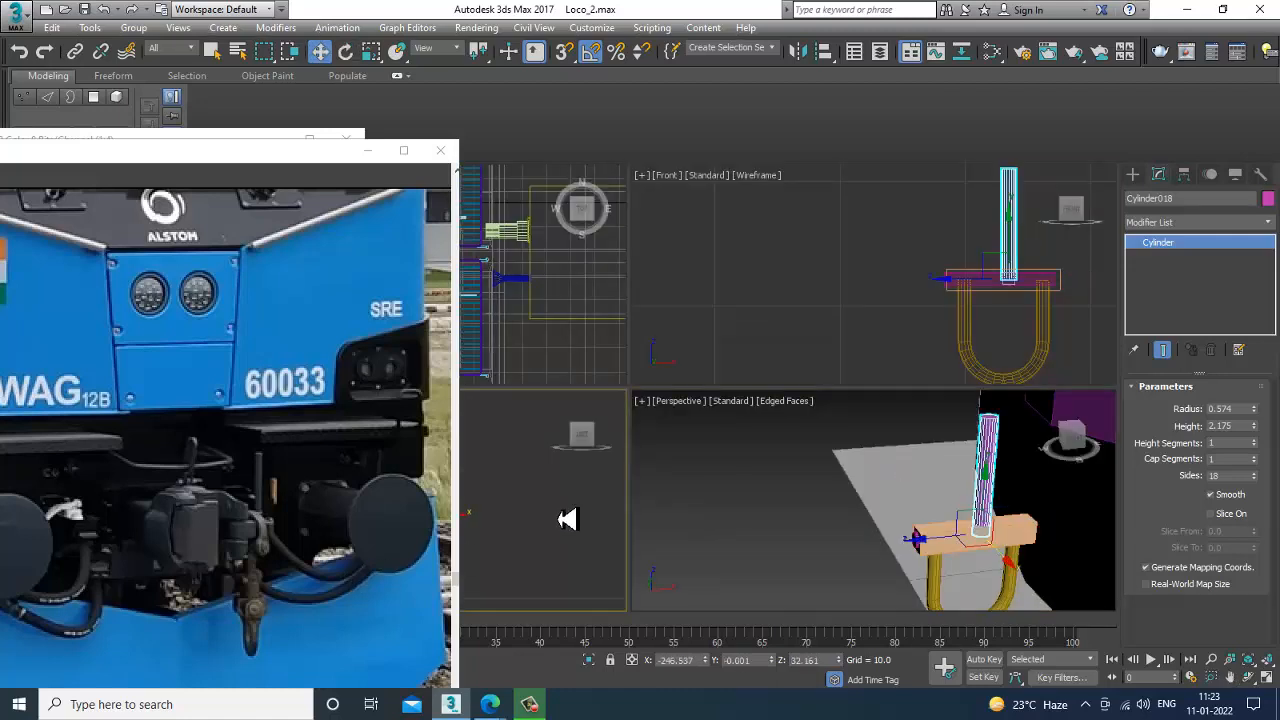
right_click(1011, 303)
key("alt+w")
left_click_drag(857, 411, 805, 374)
key("alt+w")
right_click(952, 518)
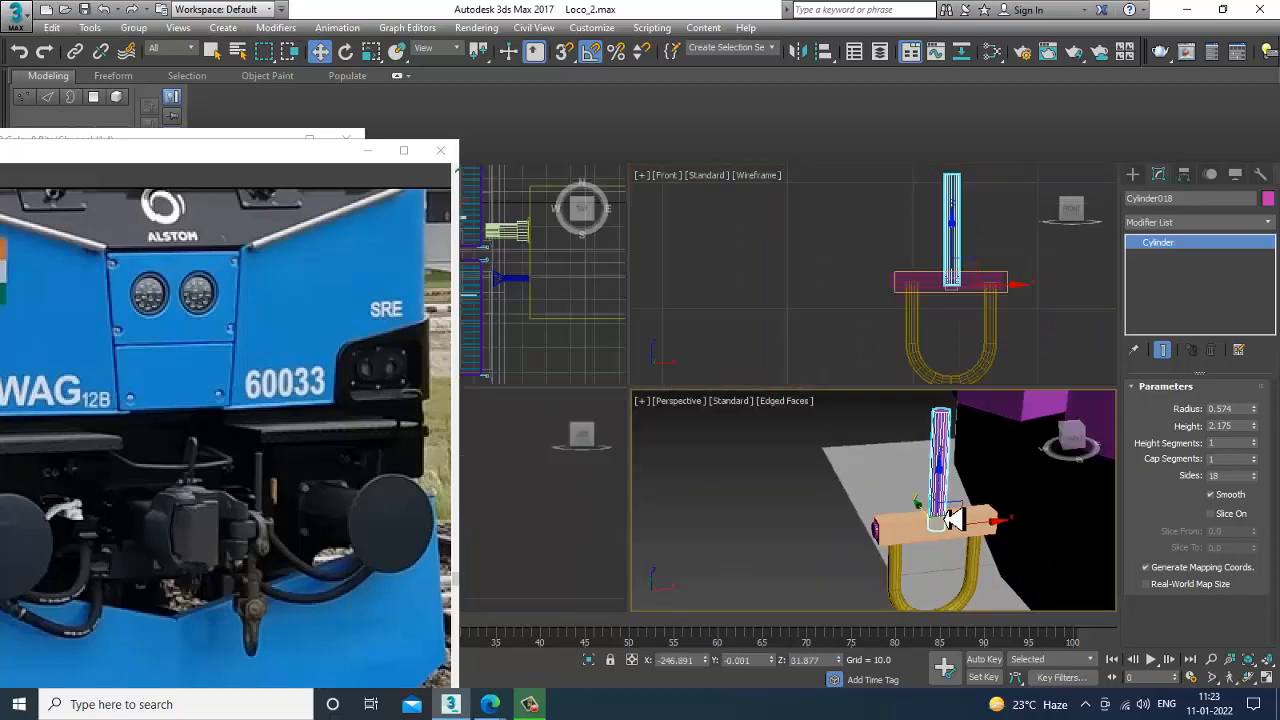
Move the shackle's upright cylinder, box, end cylinder and U-shaped bar together beneath the coupler's side lug, with the cylinder at about X -248.382, Y -36.63, Z 41.755
key("alt+w")
scroll(880, 475, "down", 4)
middle_click_drag(860, 460, 975, 445, "alt")
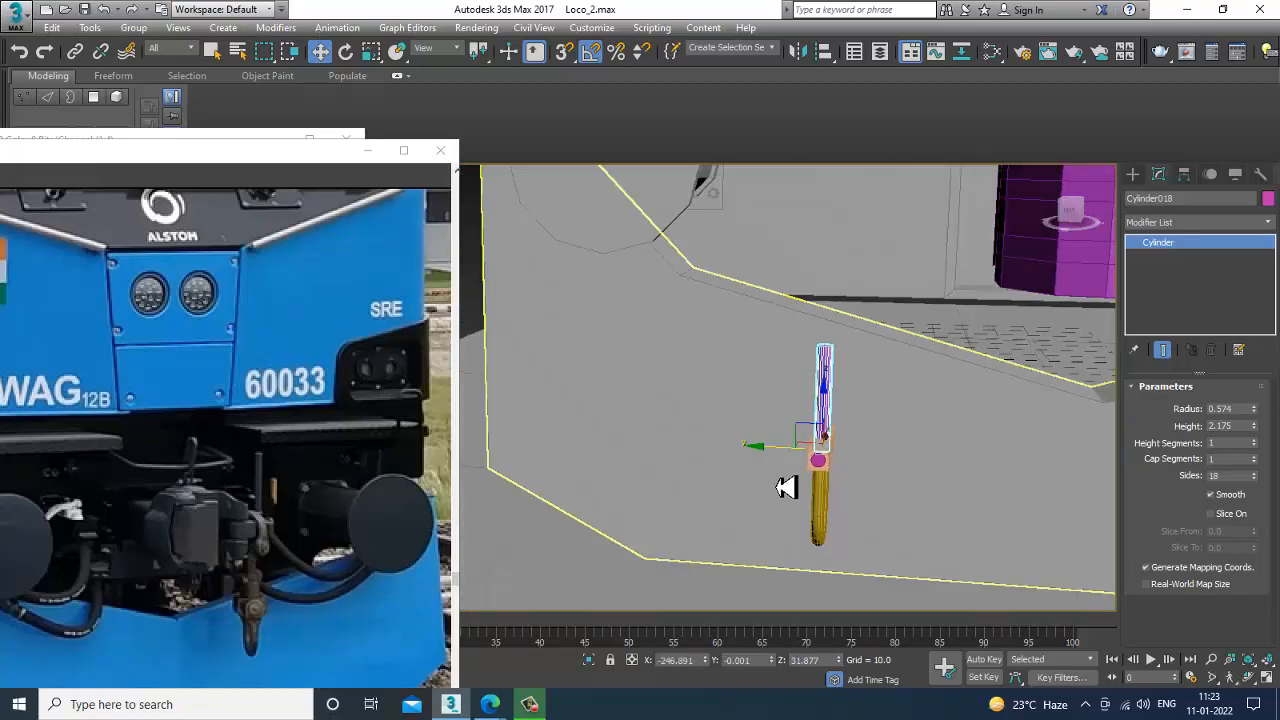
middle_click_drag(785, 487, 730, 453, "alt")
left_click(724, 449, "ctrl")
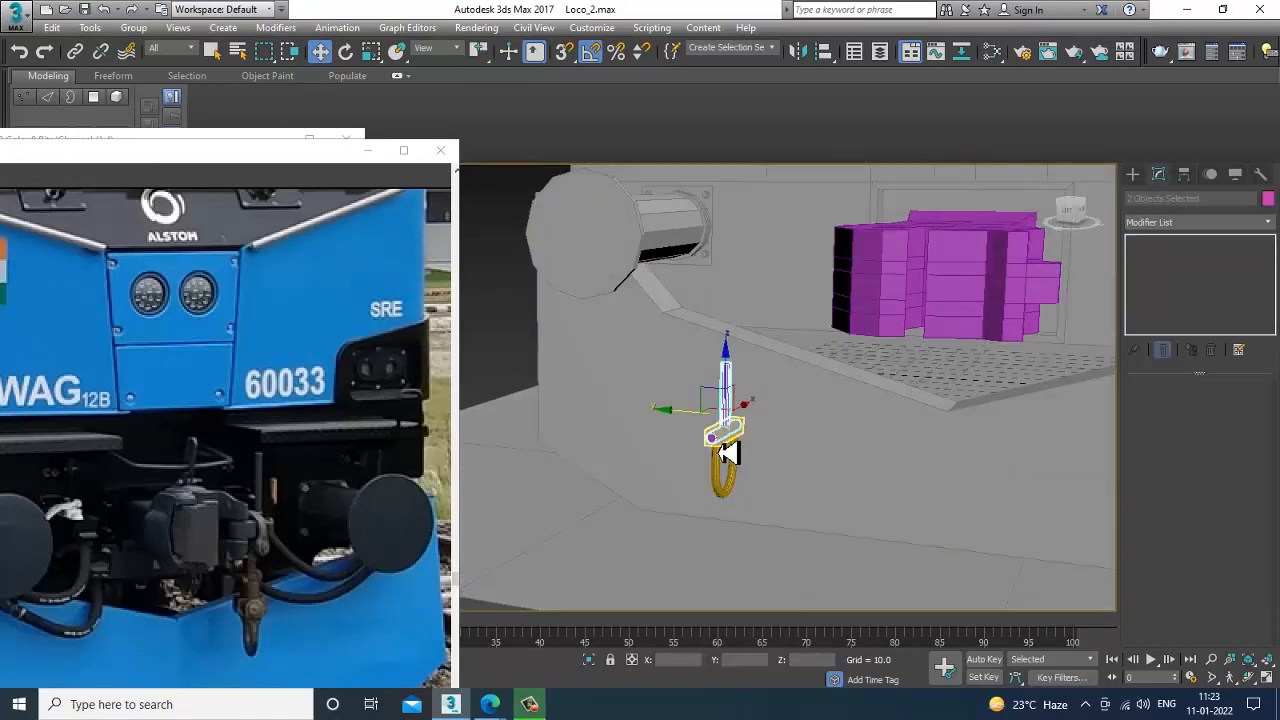
left_click(719, 477, "ctrl")
scroll(727, 473, "down", 3)
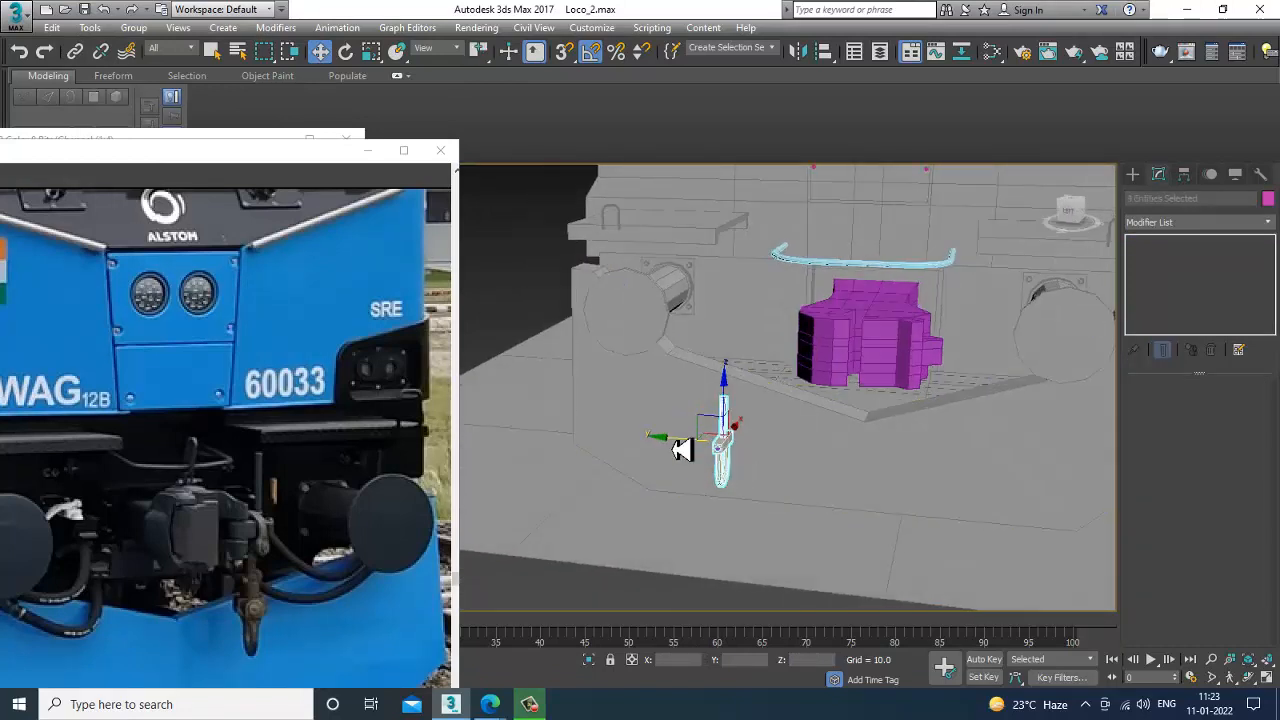
middle_click_drag(908, 451, 944, 452, "alt")
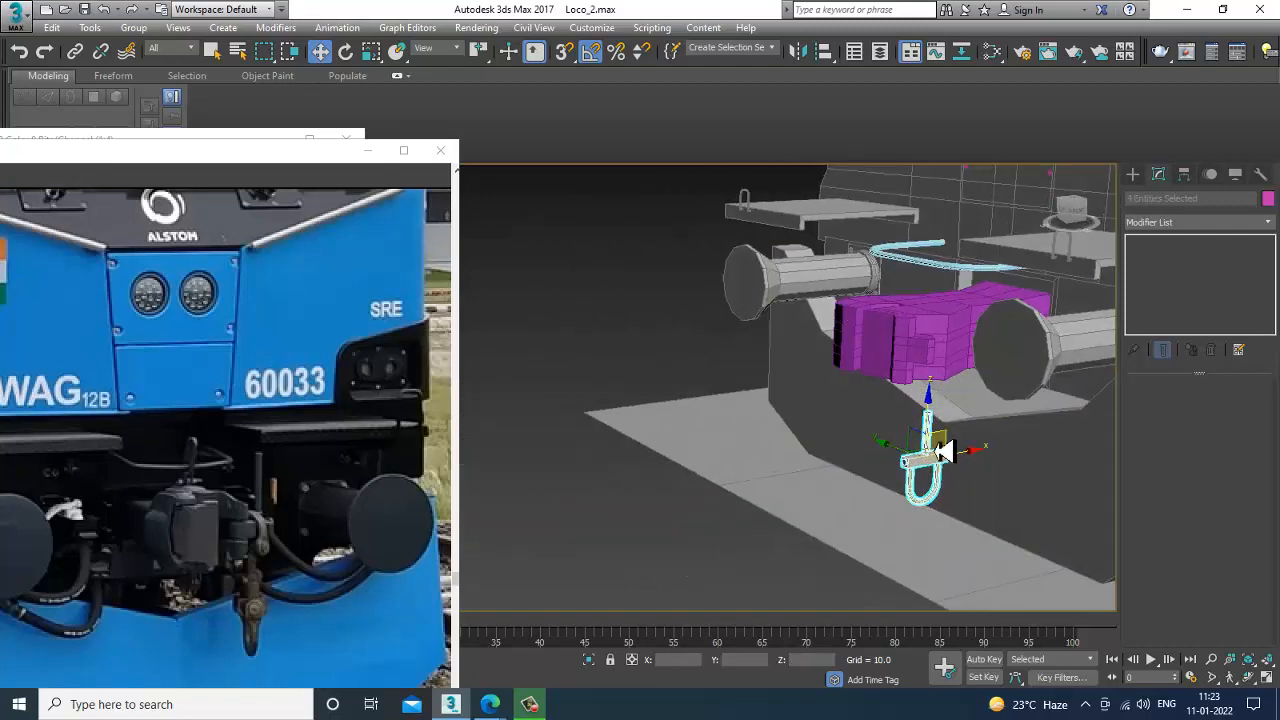
scroll(968, 414, "up", 5)
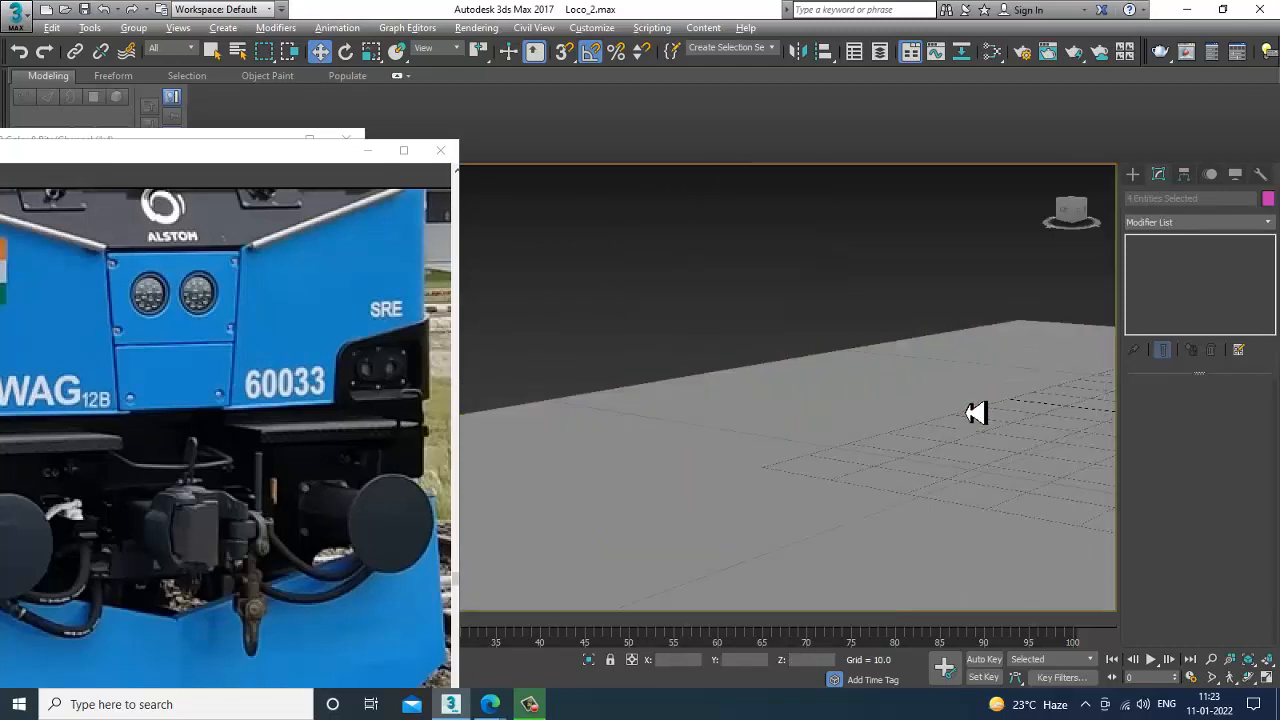
scroll(912, 438, "down", 2)
middle_click_drag(866, 440, 808, 404, "alt")
scroll(856, 448, "down", 2)
left_click(733, 455)
left_click(781, 398)
Clone the upright cylinder upward to about Z 52.773 and seat it over the coupler's side lug at about X -247.742, Y -37.068
left_click(840, 480)
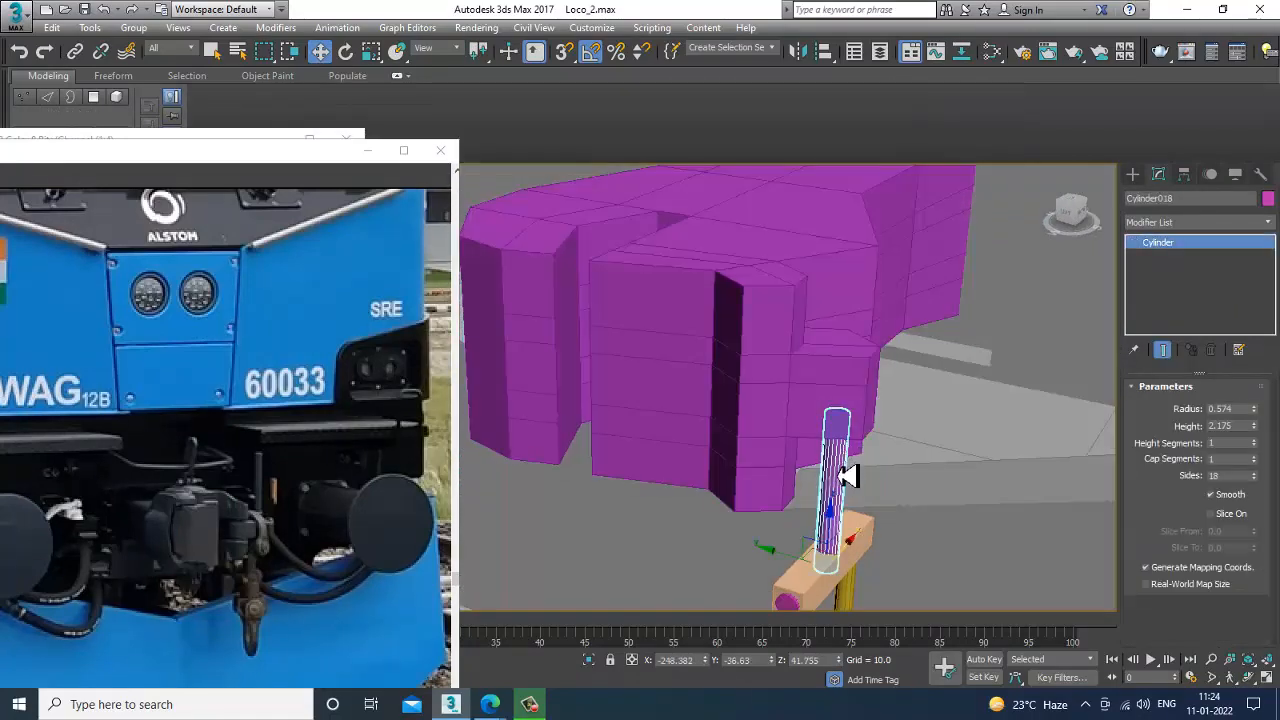
left_click_drag(838, 530, 845, 395)
left_click_drag(850, 348, 846, 337, "shift")
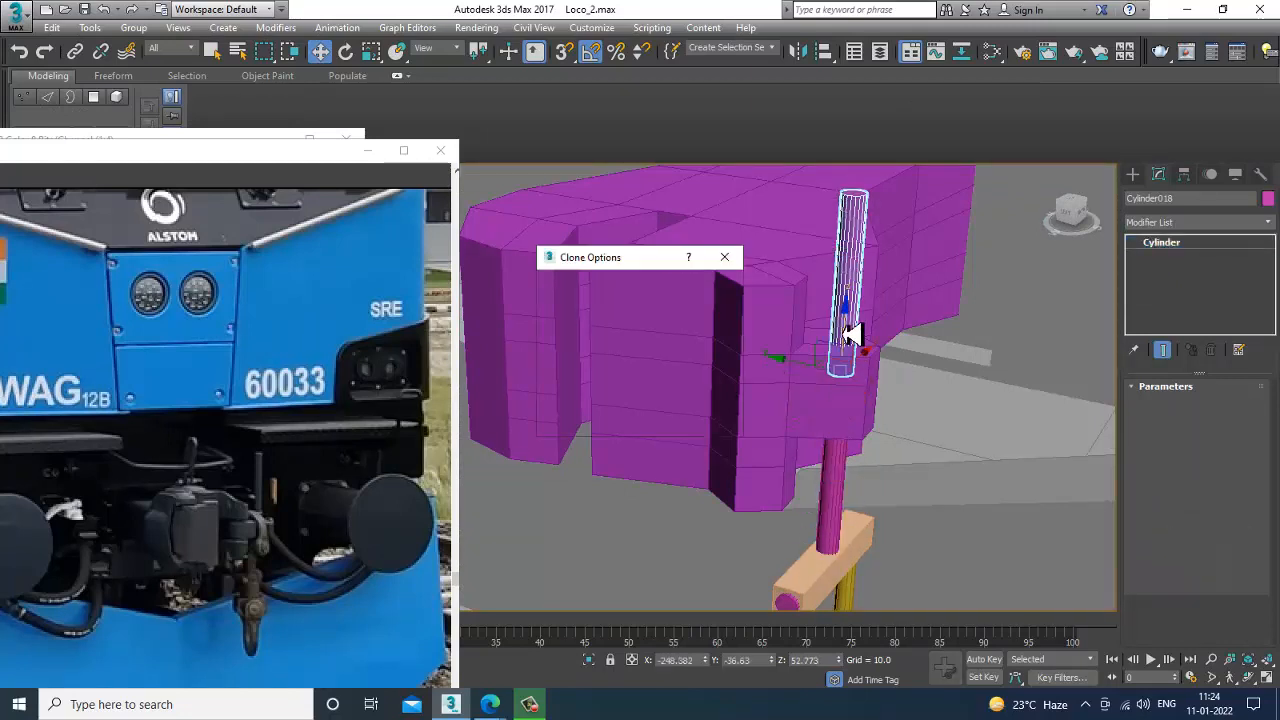
left_click(645, 420)
mouse_move(660, 415)
middle_mouse_down("alt")
mouse_move(800, 380)
mouse_move(771, 423)
mouse_move(817, 443)
middle_mouse_up("alt")
middle_click_drag(788, 381, 815, 393, "alt")
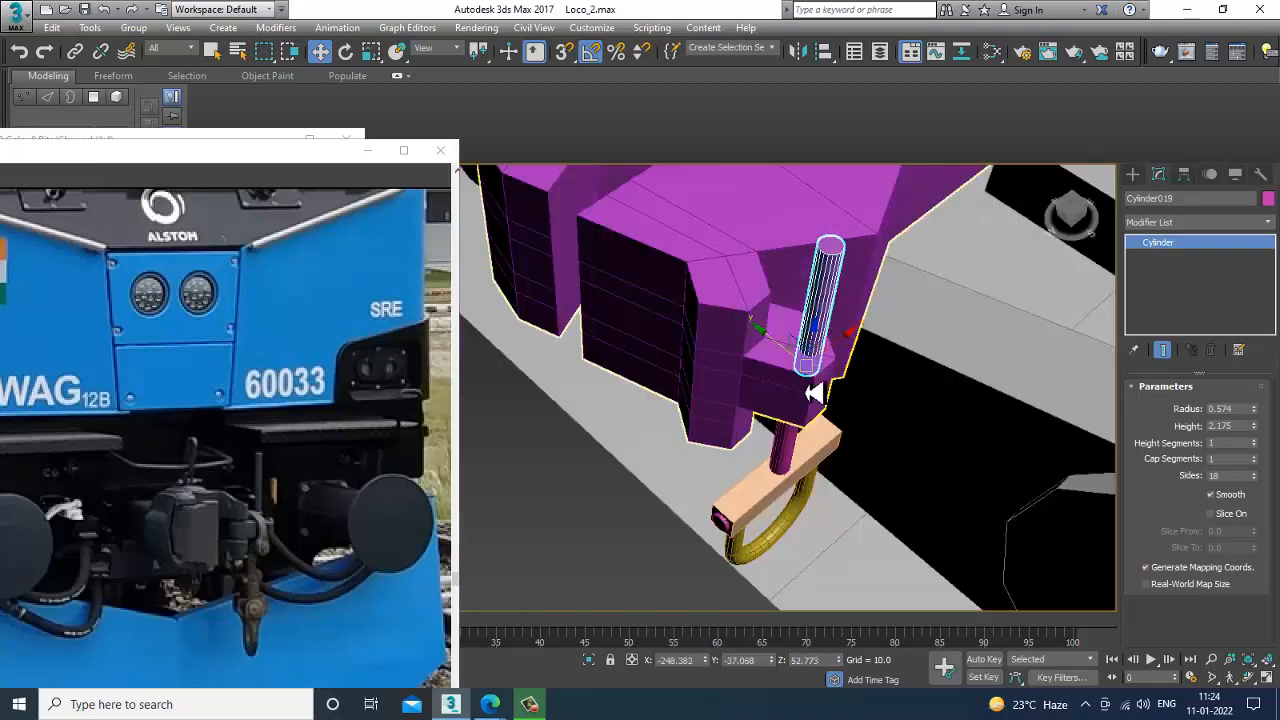
middle_click_drag(856, 347, 854, 413, "alt")
middle_click_drag(813, 515, 804, 414)
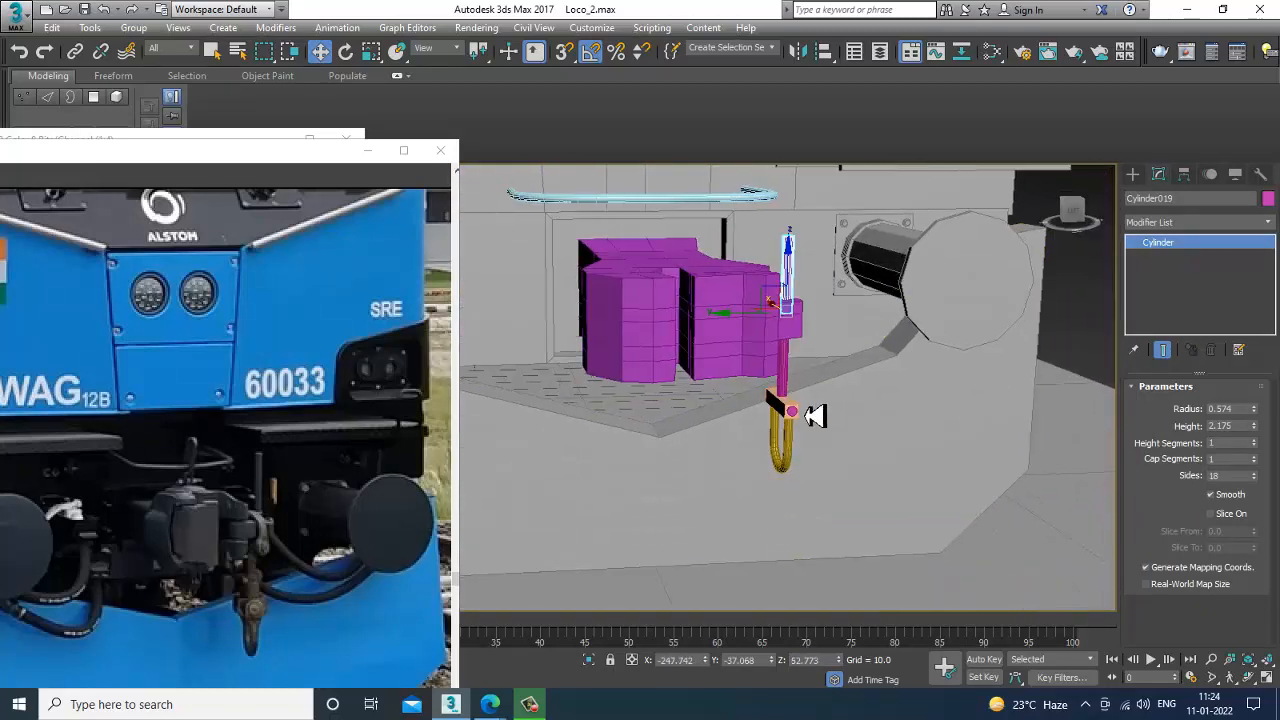
scroll(805, 430, "up", 3)
Select the shackle's box, U-shaped bar and an adjoining cylinder together and check their placement beneath the coupler
left_click(784, 413)
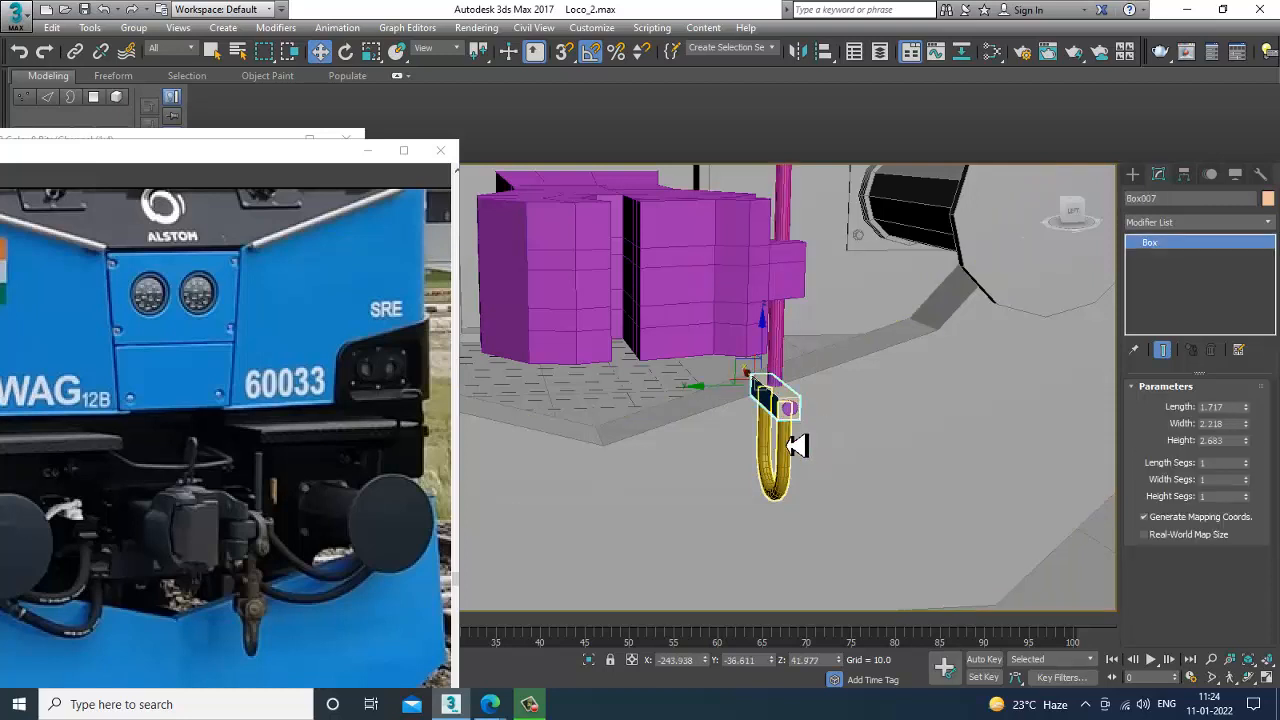
left_click(786, 442, "ctrl")
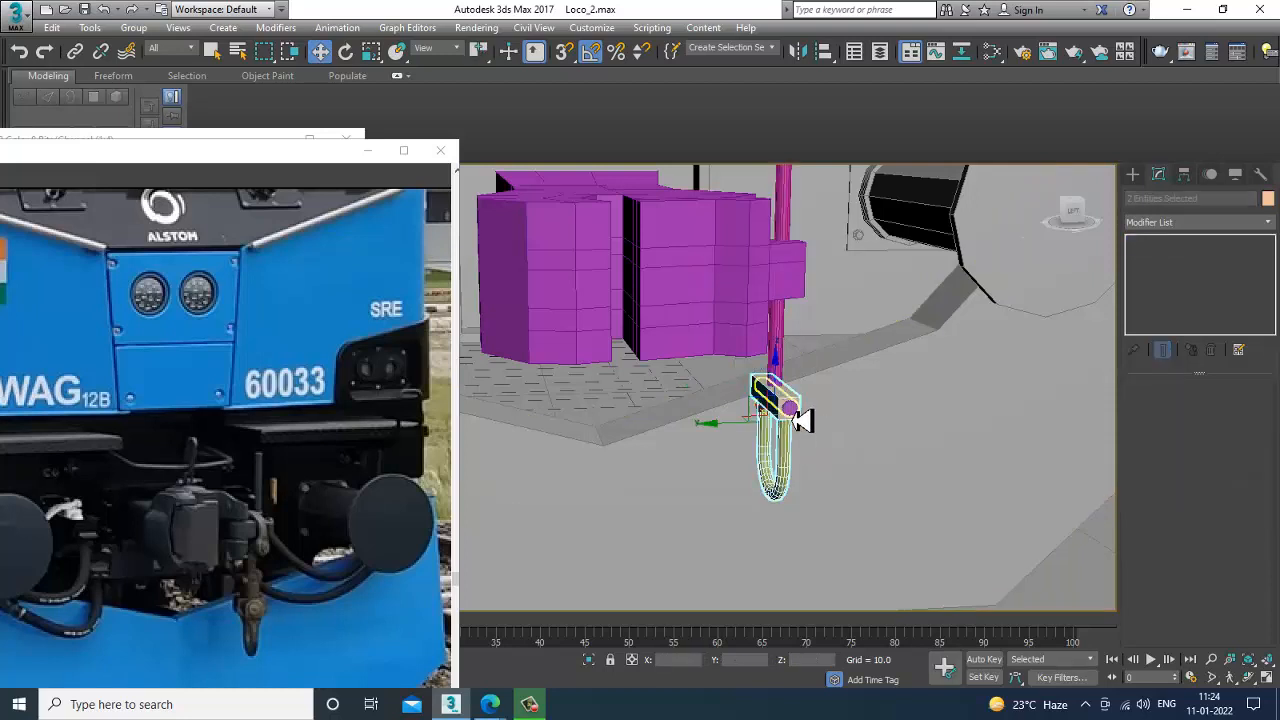
left_click(781, 356, "ctrl")
scroll(770, 408, "down", 3)
middle_click_drag(769, 411, 797, 448, "alt")
middle_click_drag(797, 448, 771, 383, "alt")
key("alt+w")
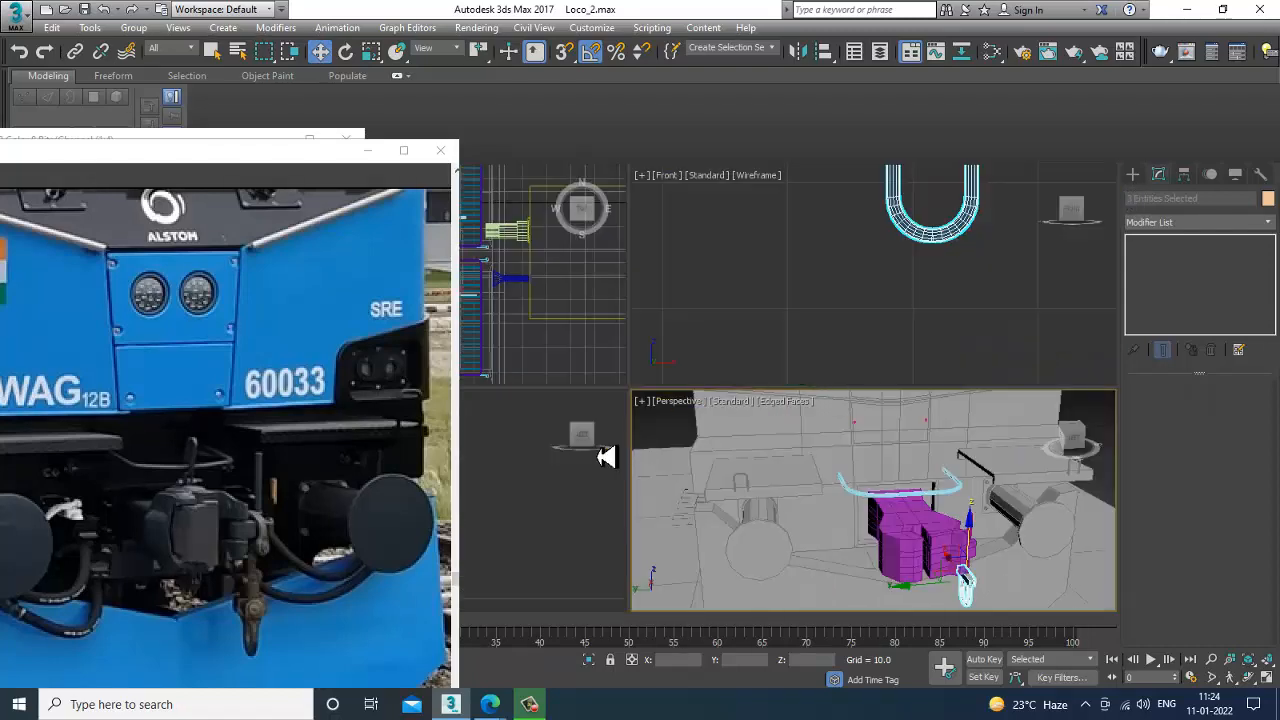
right_click(512, 512)
key("alt+w")
scroll(575, 490, "down", 3)
middle_click_drag(583, 480, 648, 495)
key("alt+w")
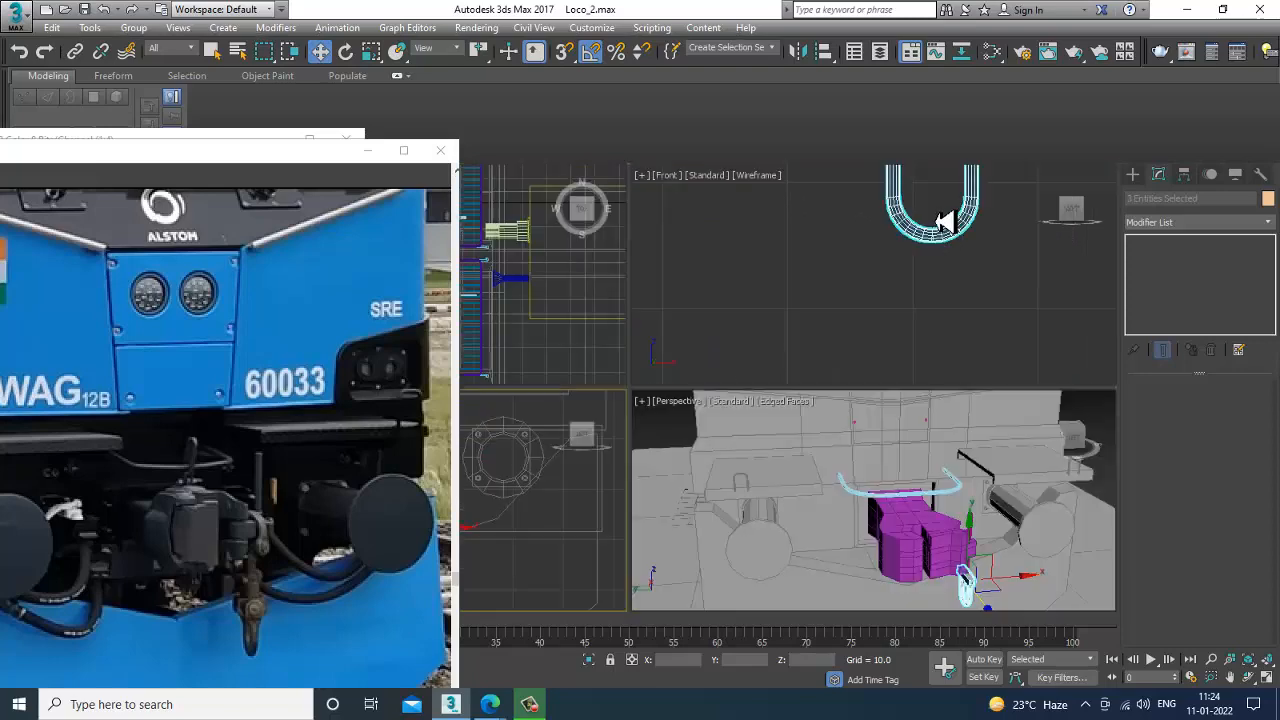
Draw a three-segment inverted-U line in the Front view, rising from above the buffer to the underside of the overhanging step
right_click(944, 222)
key("alt+w")
scroll(866, 294, "down", 5)
middle_click_drag(886, 366, 750, 442)
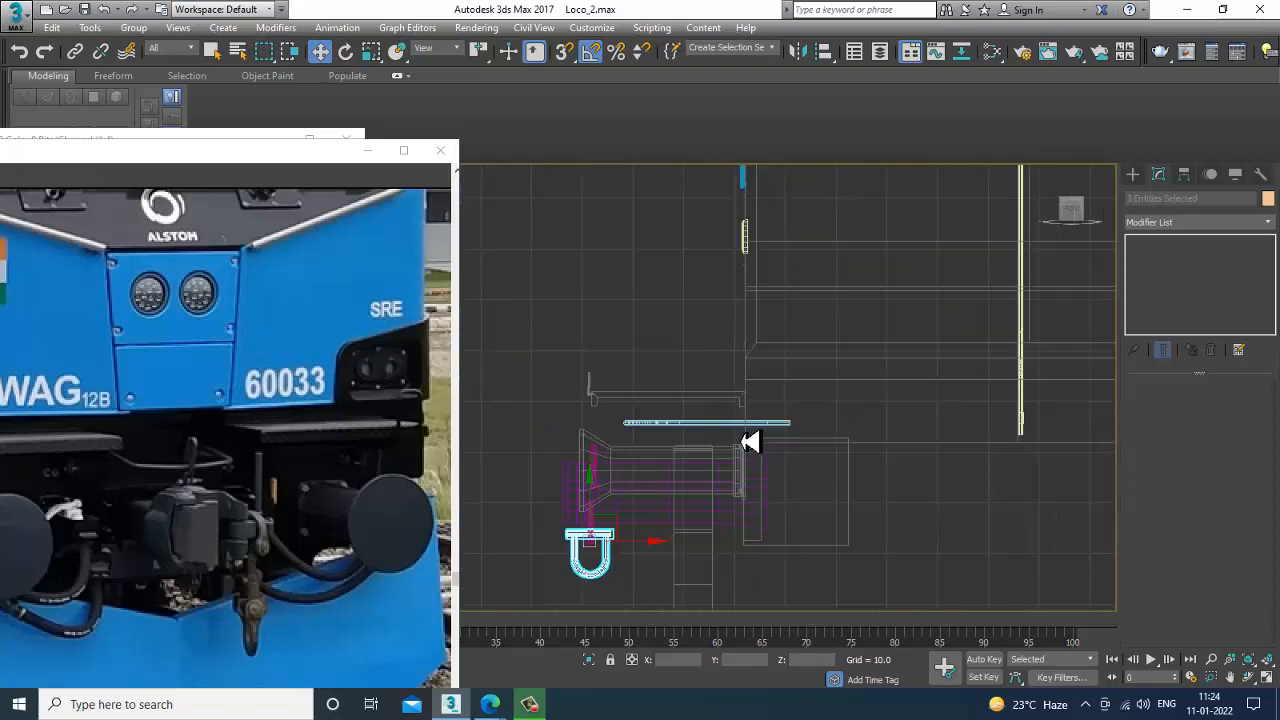
left_click(1132, 174)
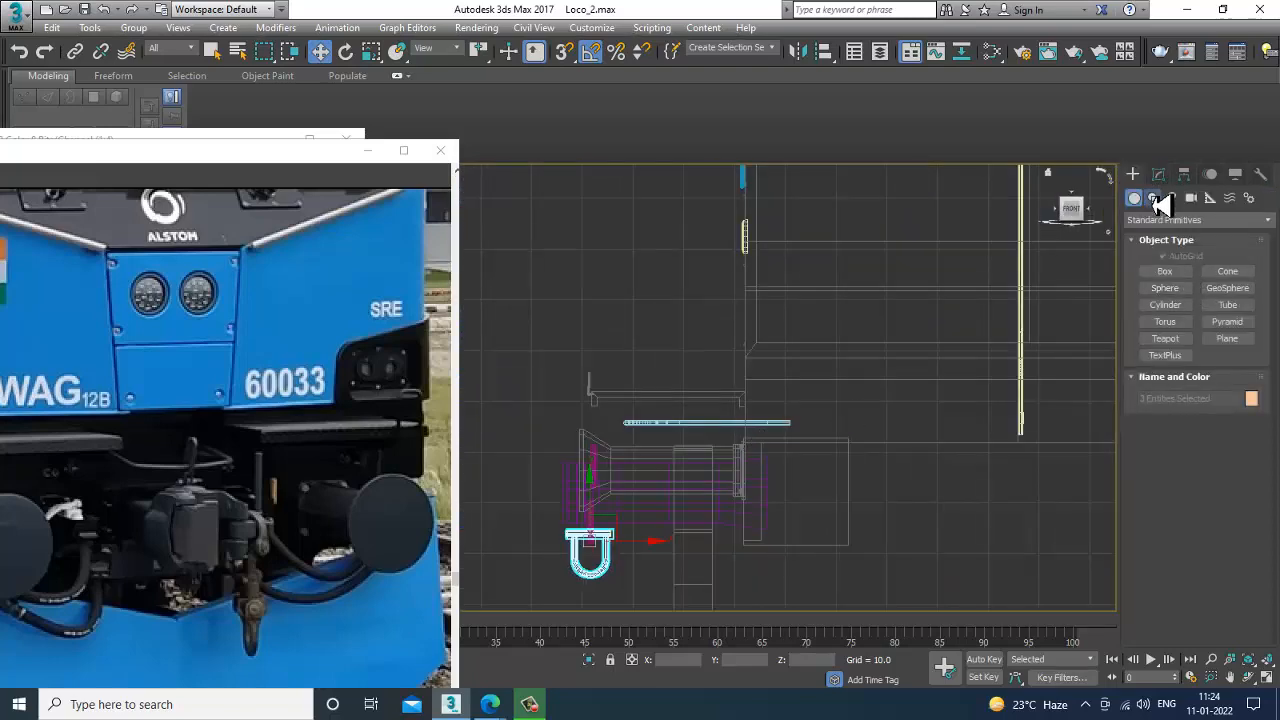
left_click(1153, 198)
left_click(1165, 284)
scroll(823, 429, "up", 3)
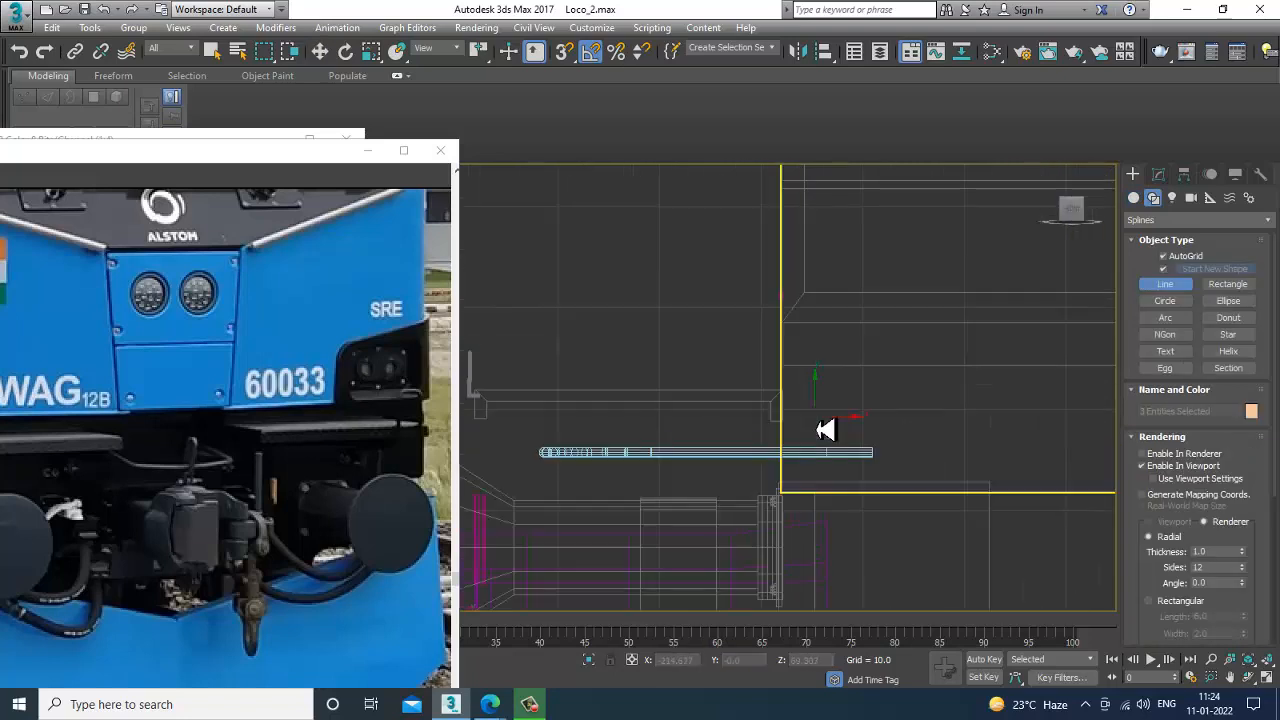
left_click(534, 508)
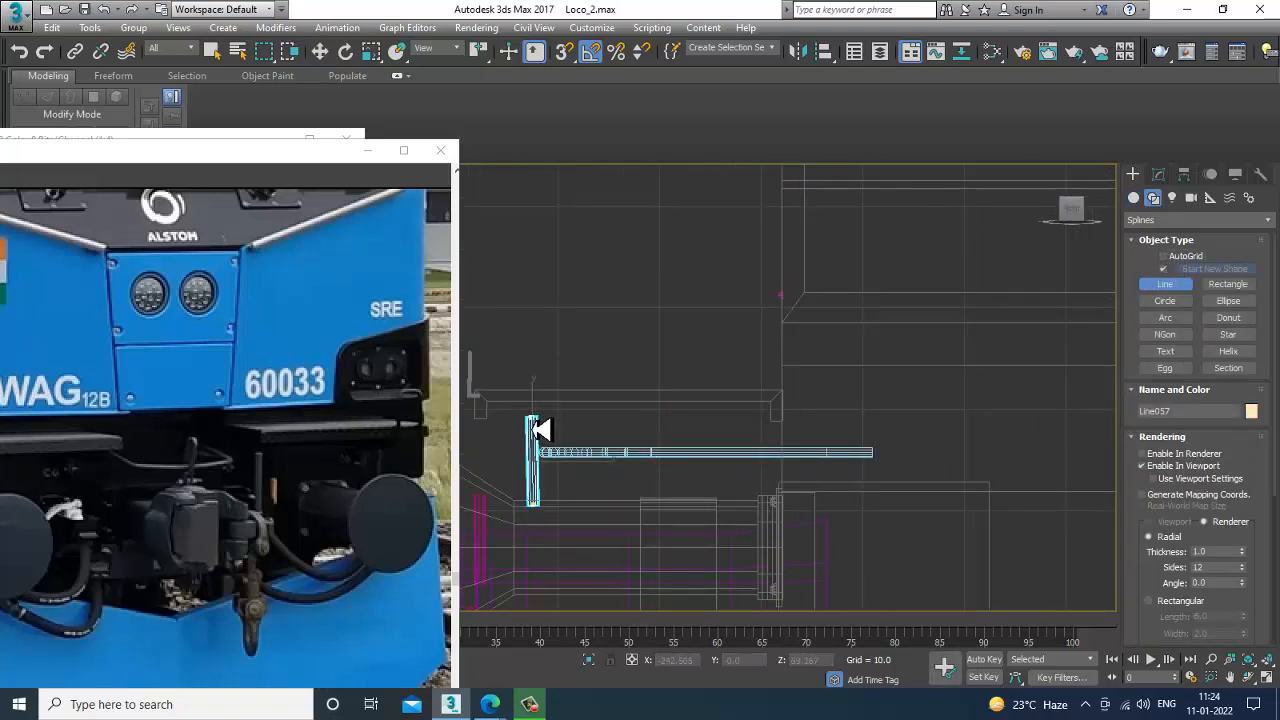
left_click(572, 420)
right_click(575, 517)
Fillet the two upper vertices of the inverted-U line into a round arch
key("w")
middle_click_drag(590, 414, 681, 400)
key("1")
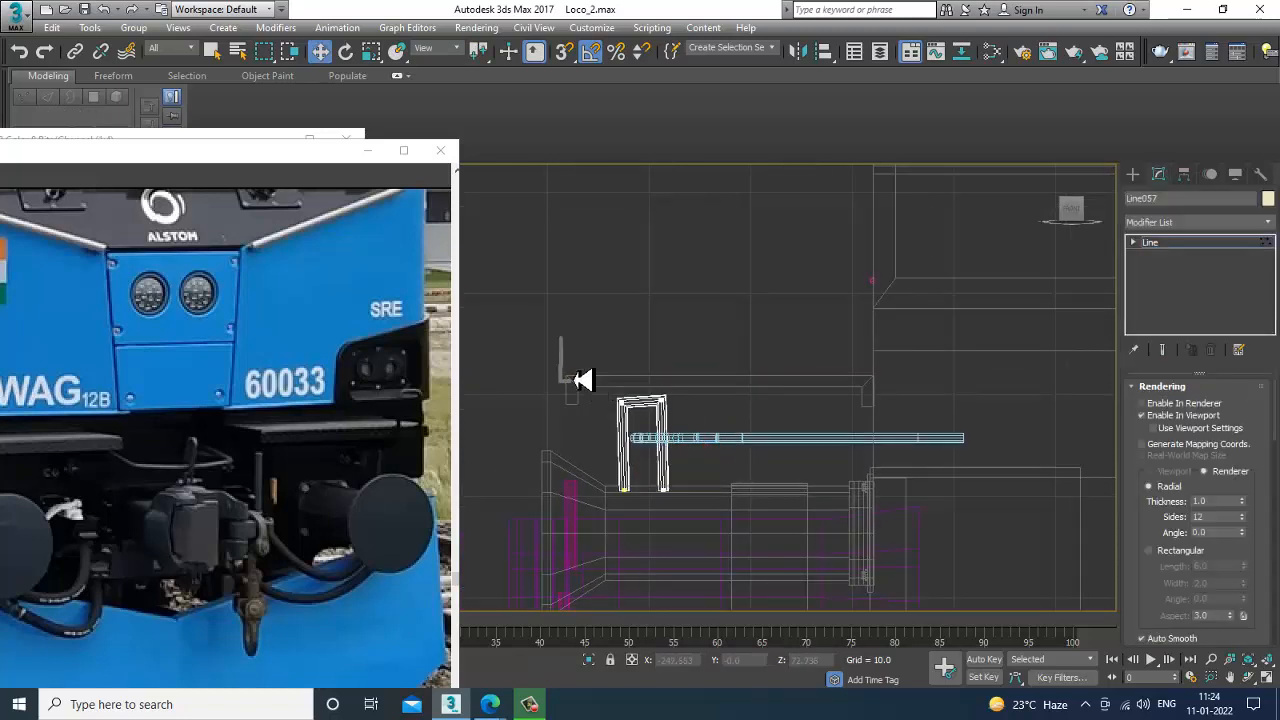
scroll(1173, 624, "down", 10)
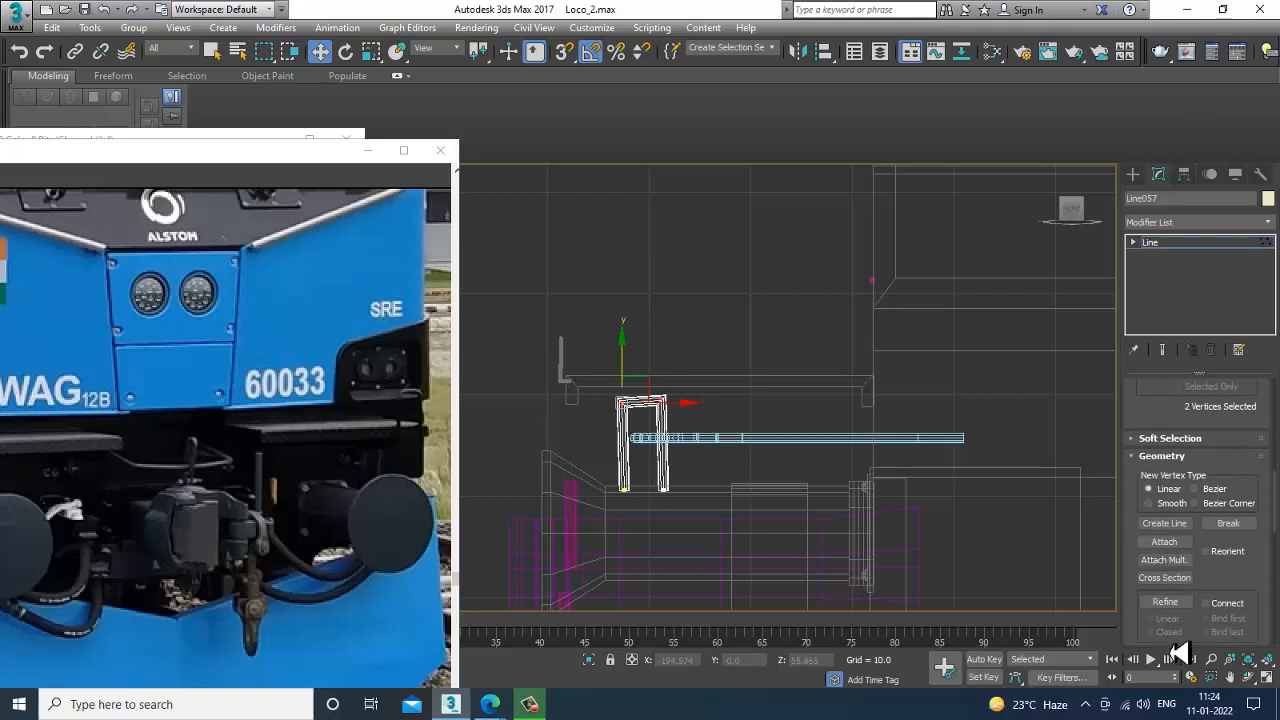
scroll(1183, 540, "down", 3)
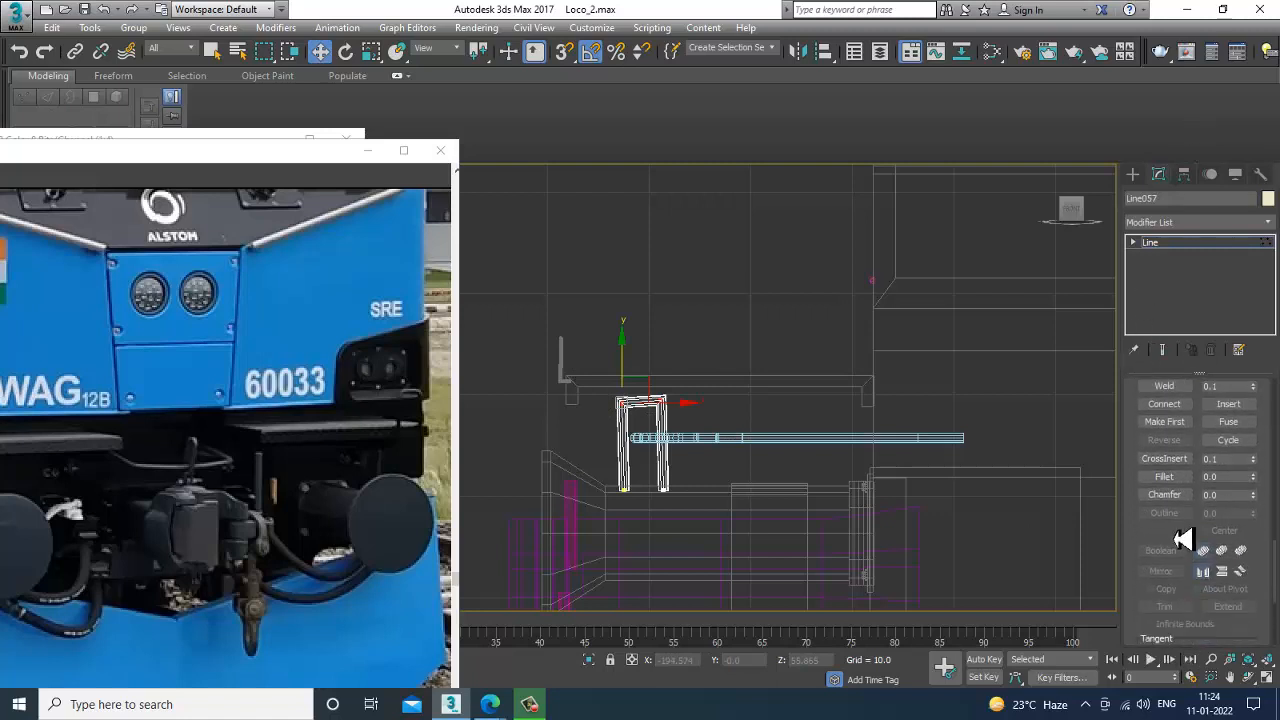
left_click(1170, 479)
right_click(650, 366)
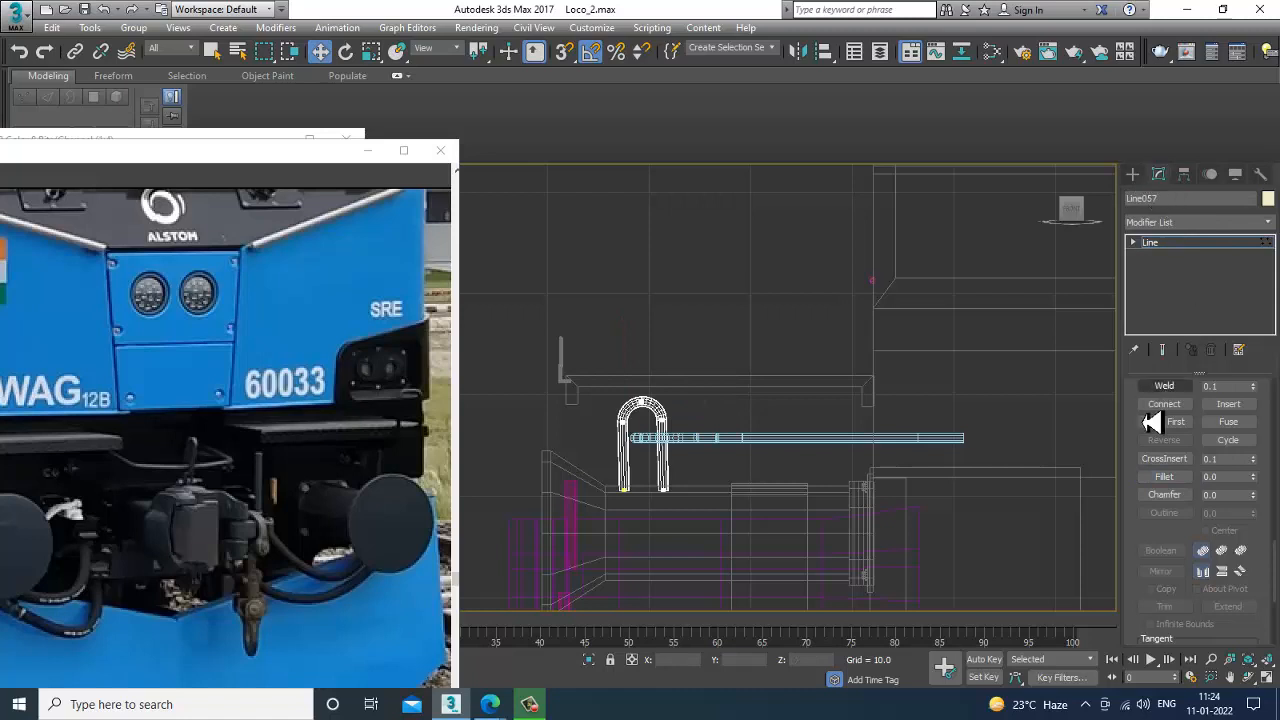
Set the arch line's radial rendering thickness to 0.5
scroll(1138, 450, "up", 10)
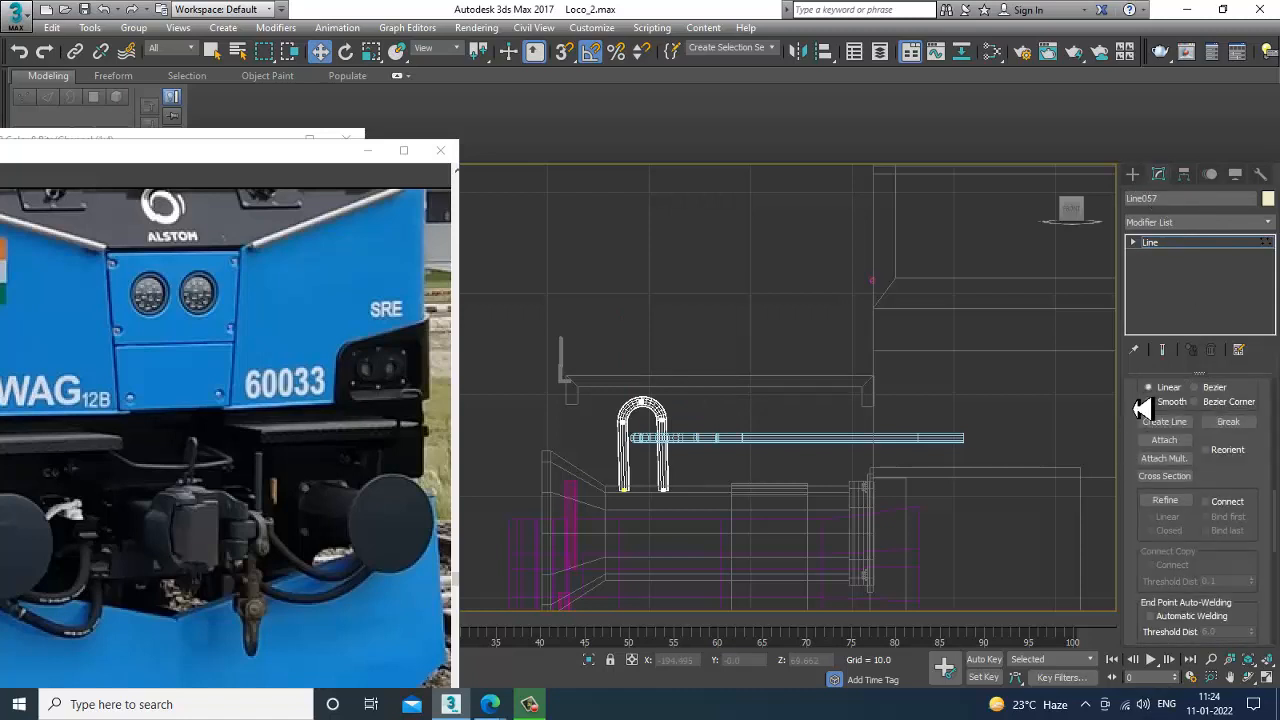
scroll(1141, 408, "up", 5)
scroll(1152, 460, "up", 5)
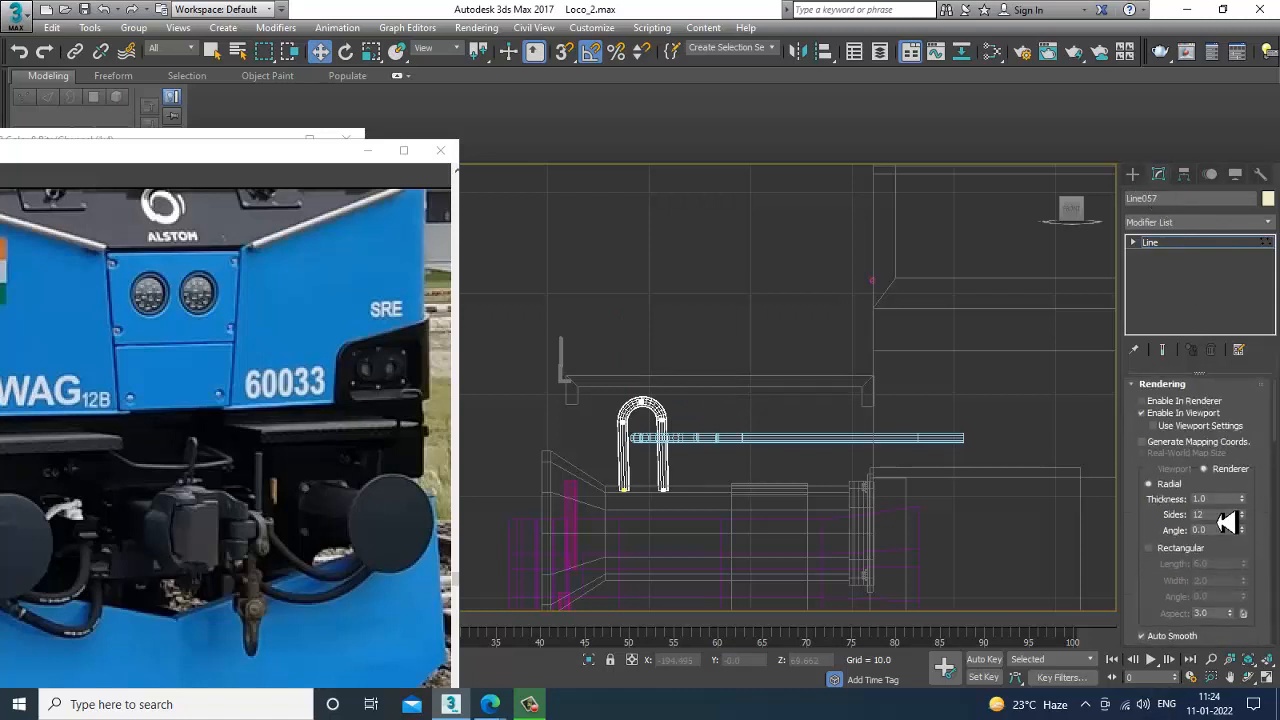
left_click_drag(1243, 504, 1249, 539)
Move the arch sideways to about Y -21.096 and lower it onto the top of the coupler
key("alt+w")
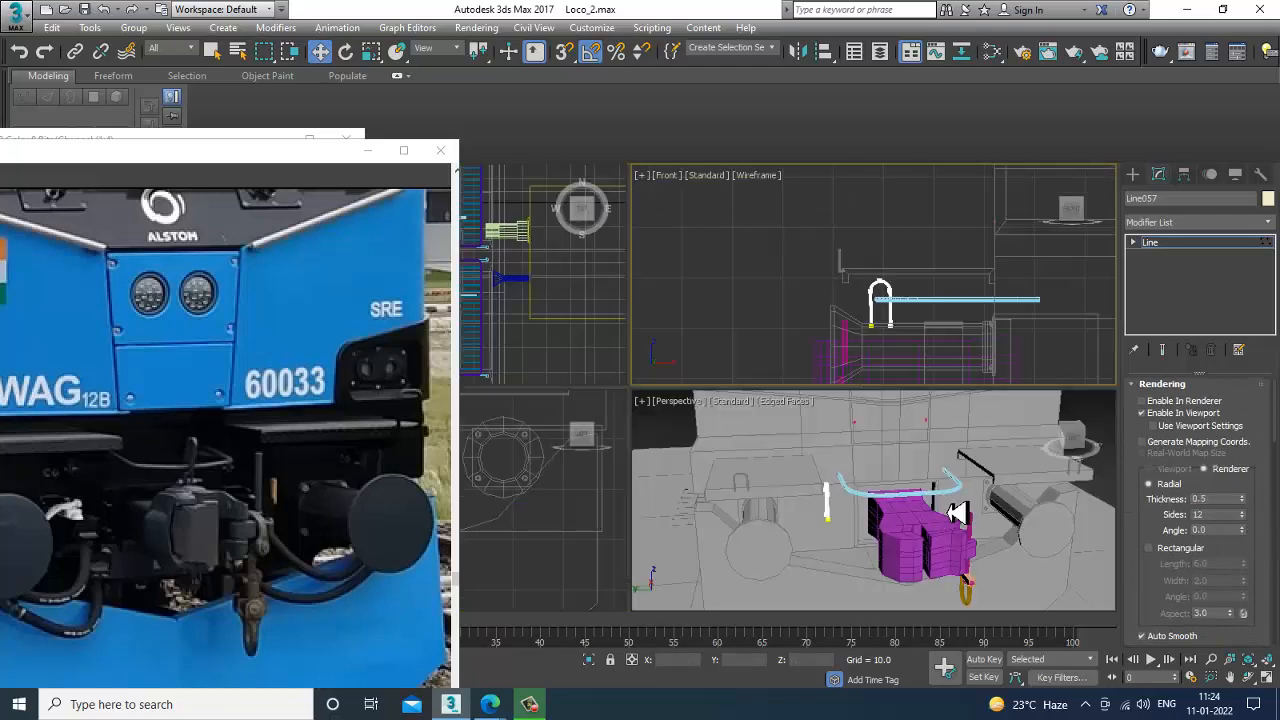
key("alt+w")
middle_click_drag(948, 511, 790, 445)
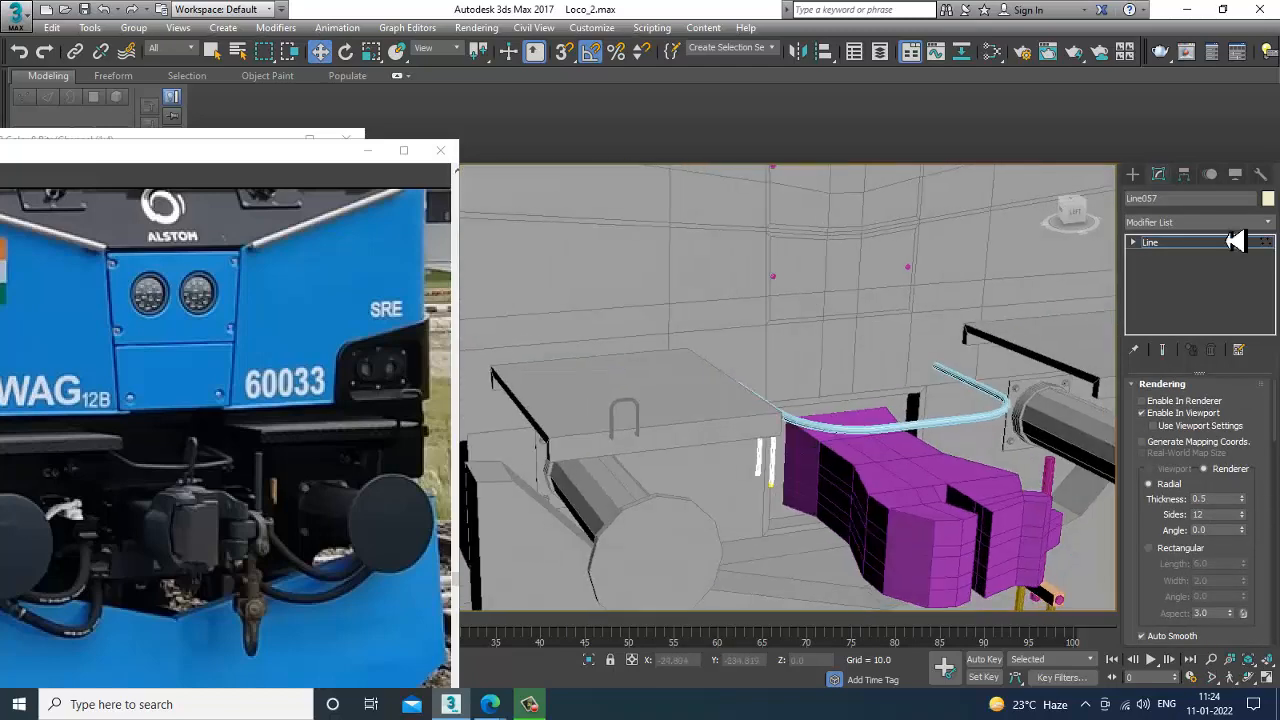
left_click(1183, 246)
left_click_drag(719, 468, 865, 443)
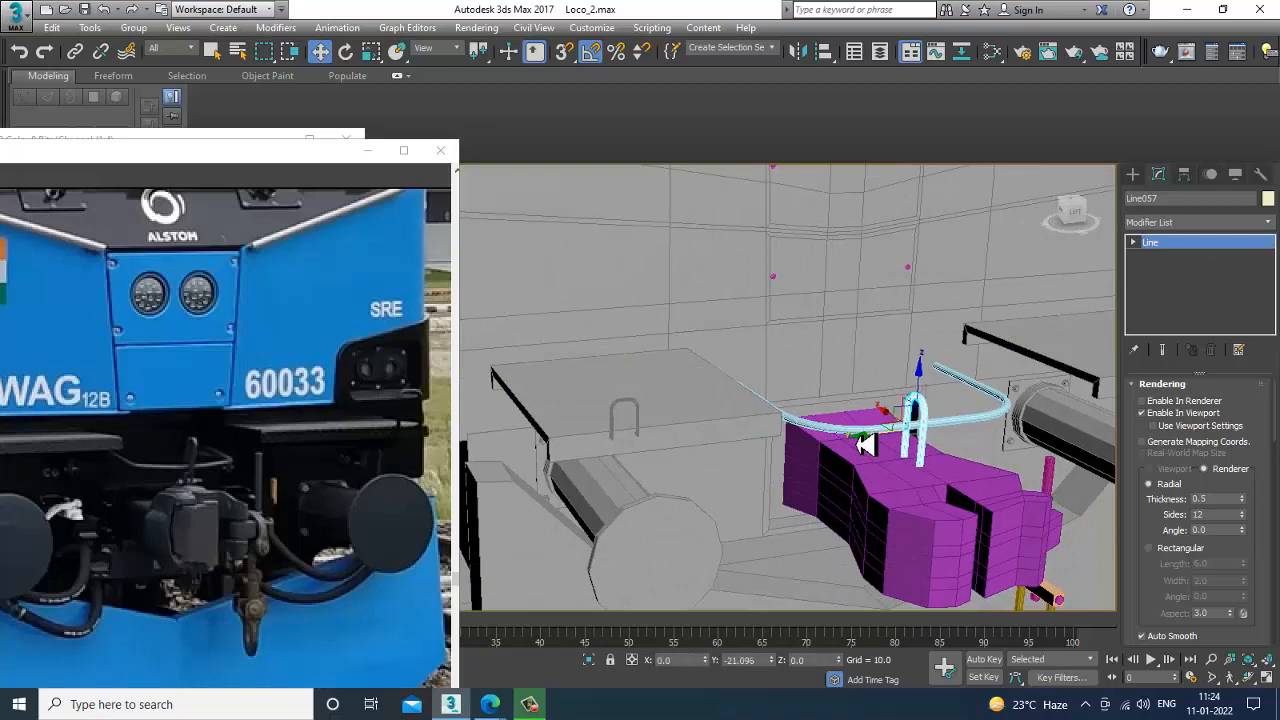
middle_click_drag(865, 443, 907, 428, "alt")
left_click_drag(930, 405, 929, 429)
Adjust the arch's lower end vertices so its legs meet the top face of the coupler
middle_click_drag(929, 429, 900, 532, "alt")
scroll(971, 449, "up", 2)
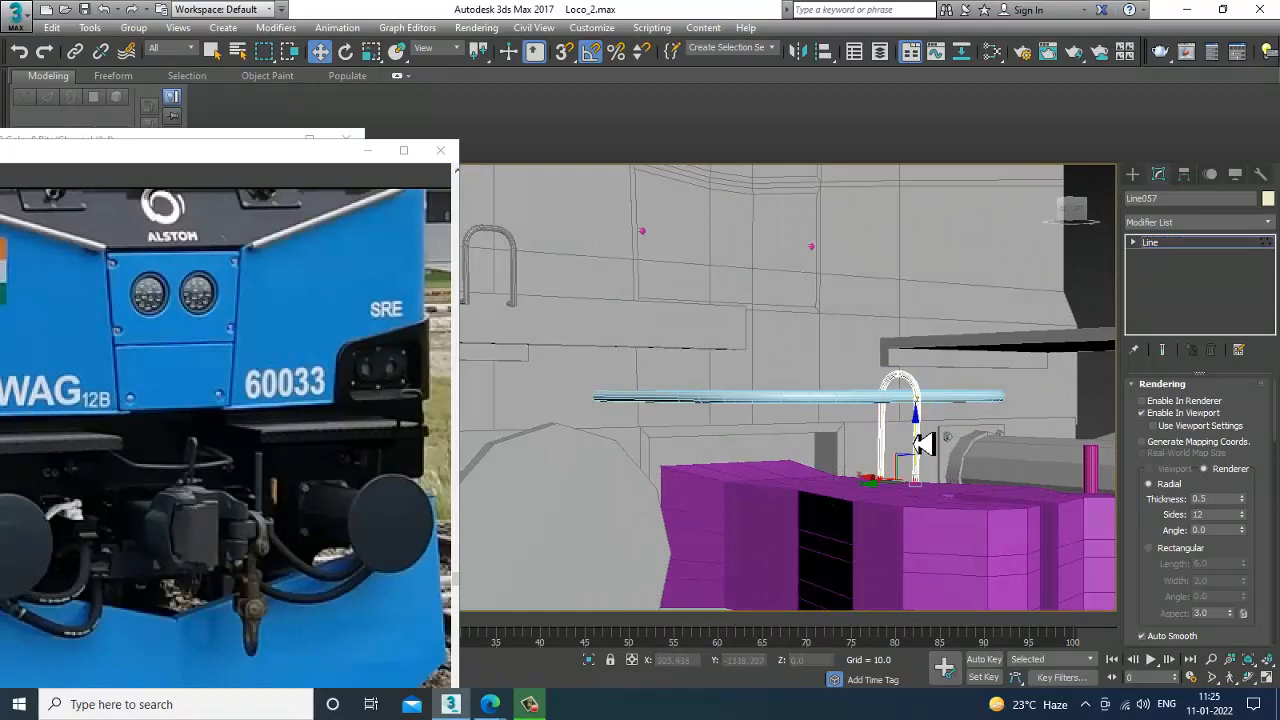
middle_click_drag(920, 457, 958, 480, "alt")
scroll(872, 487, "down", 5)
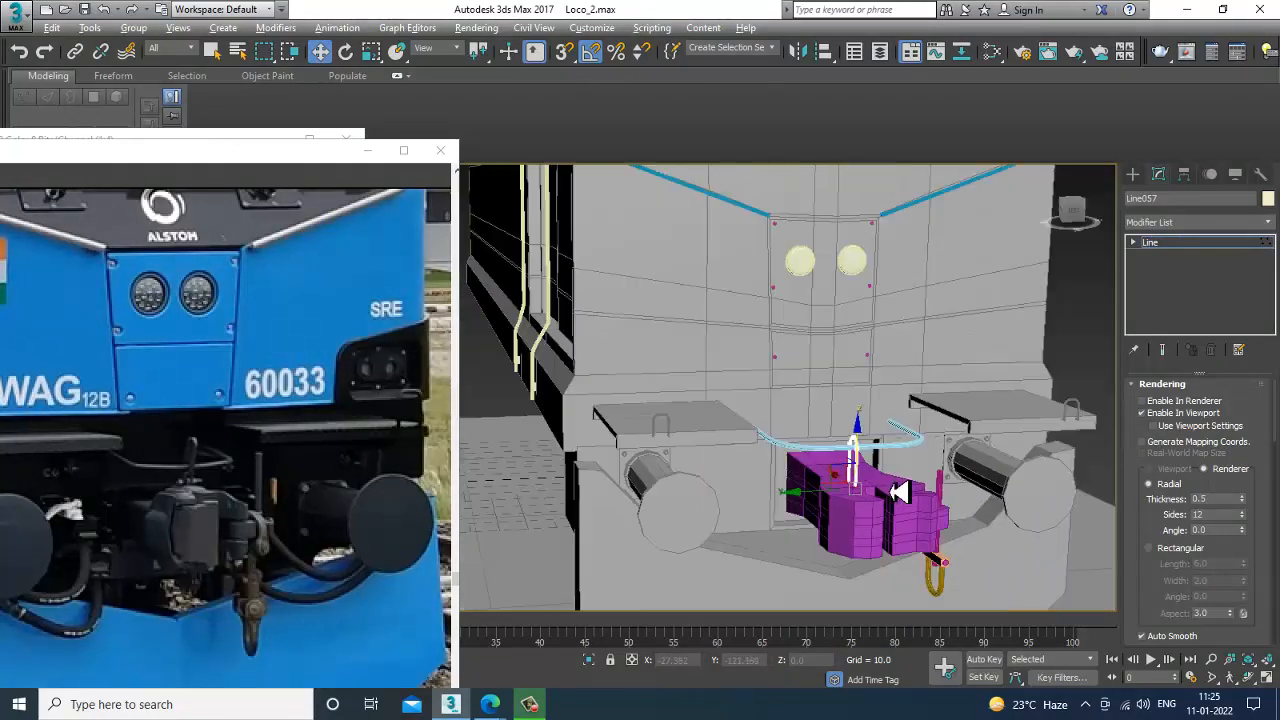
middle_click_drag(889, 491, 849, 483, "alt")
scroll(849, 483, "up", 3)
left_click(1212, 248)
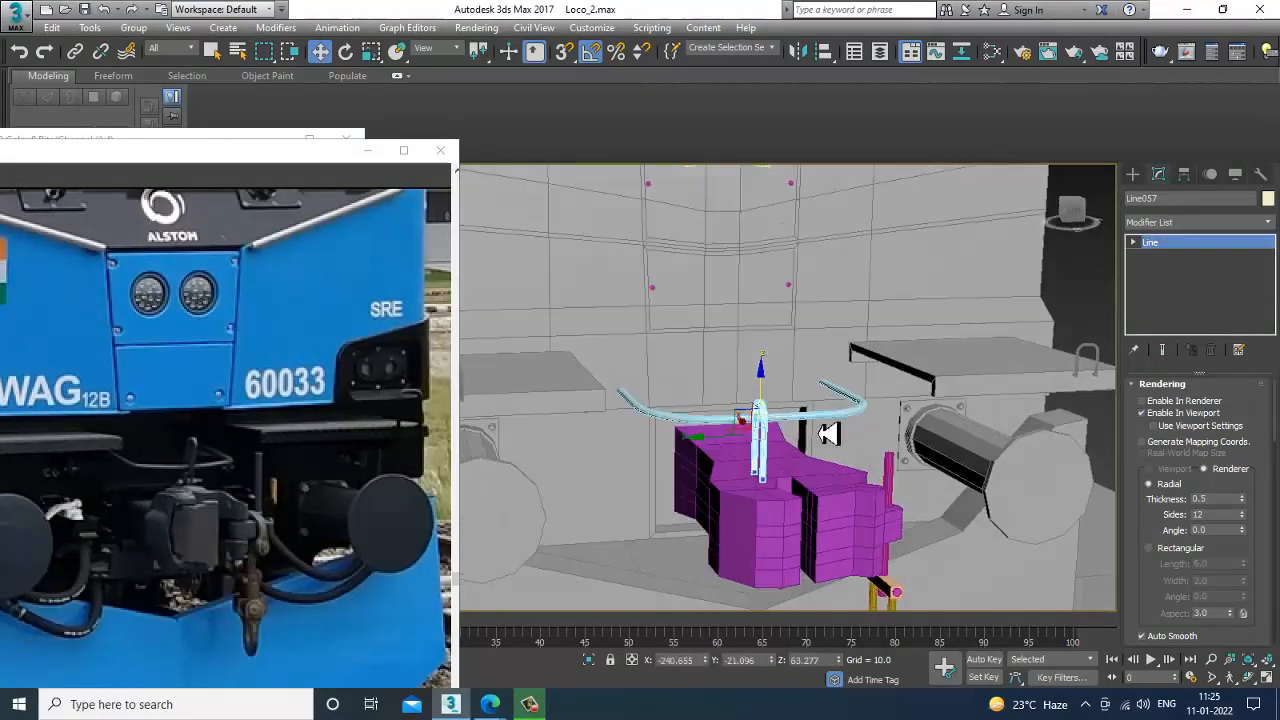
Assign one grey object color to every object in the scene and clear the selection
middle_click_drag(823, 429, 861, 400, "alt")
scroll(815, 388, "down", 3)
scroll(853, 388, "up", 3)
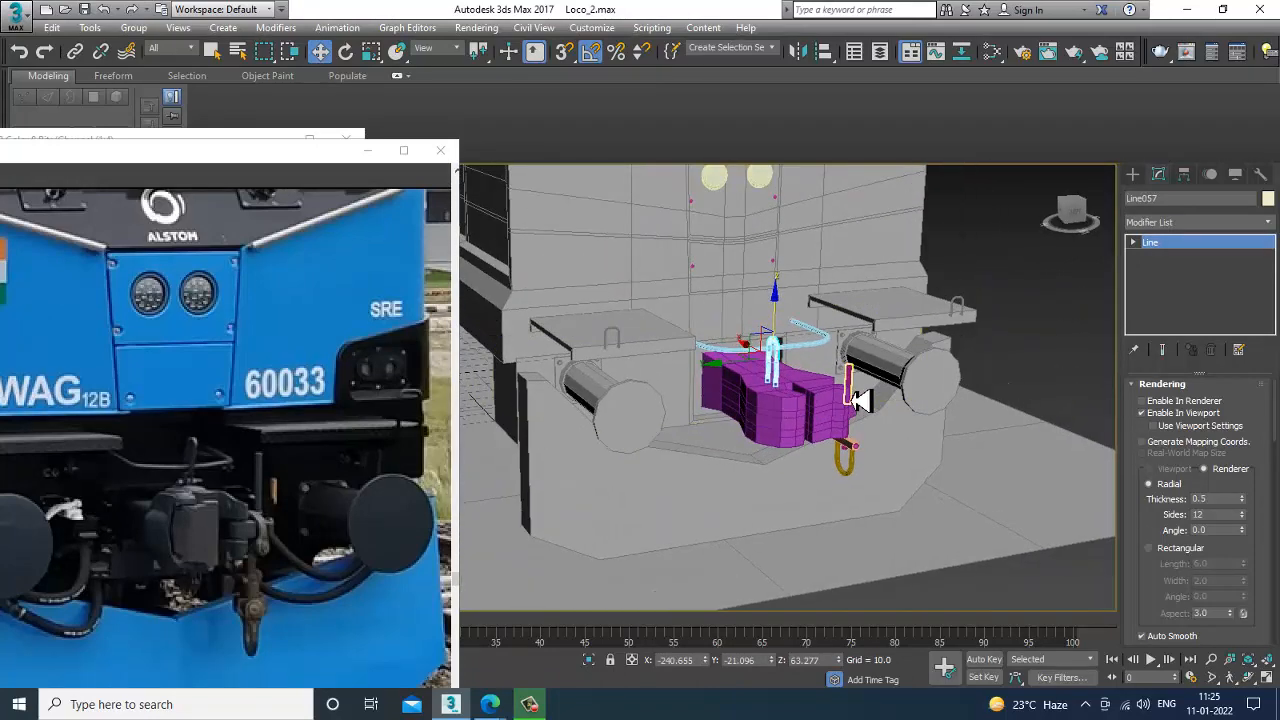
key("ctrl+a")
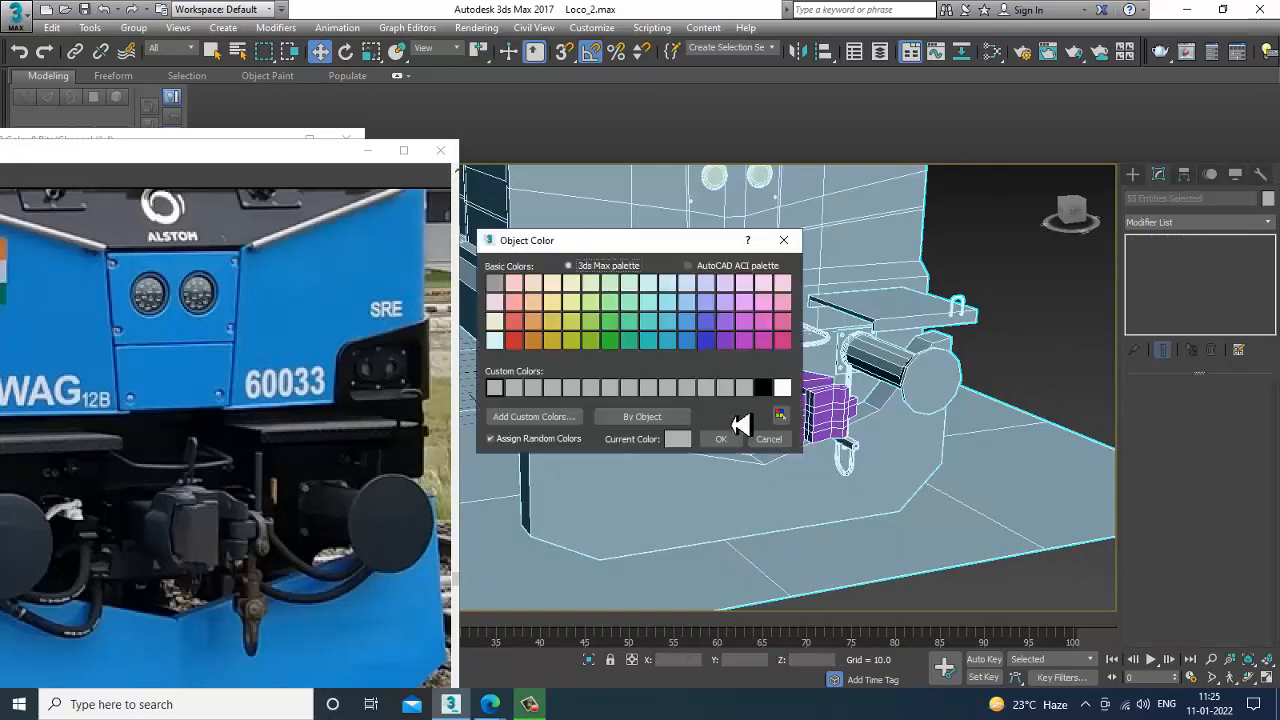
left_click(1058, 361)
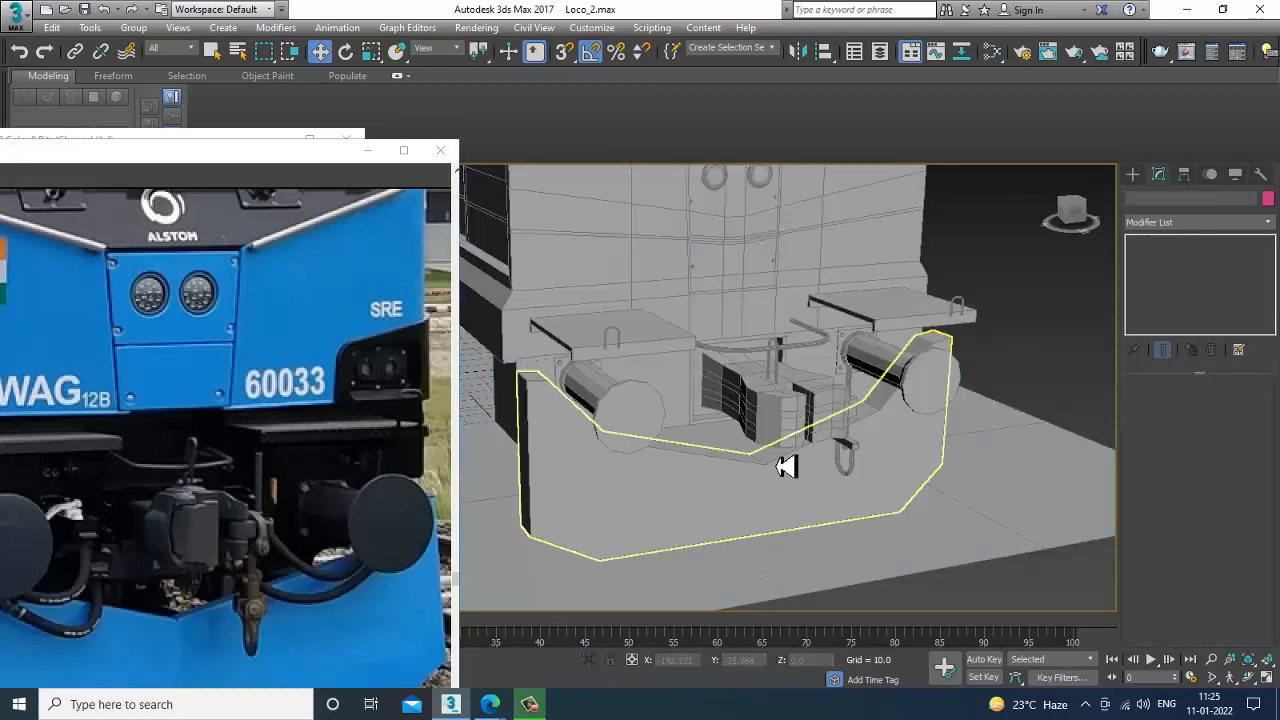
Inset the middle band of polygons wrapping the coupler's projecting side block, as a group, by 0.319
scroll(894, 434, "up", 4)
left_click(877, 396)
middle_click_drag(877, 396, 889, 460, "alt")
scroll(897, 426, "up", 2)
scroll(926, 443, "up", 2)
left_click(1214, 408)
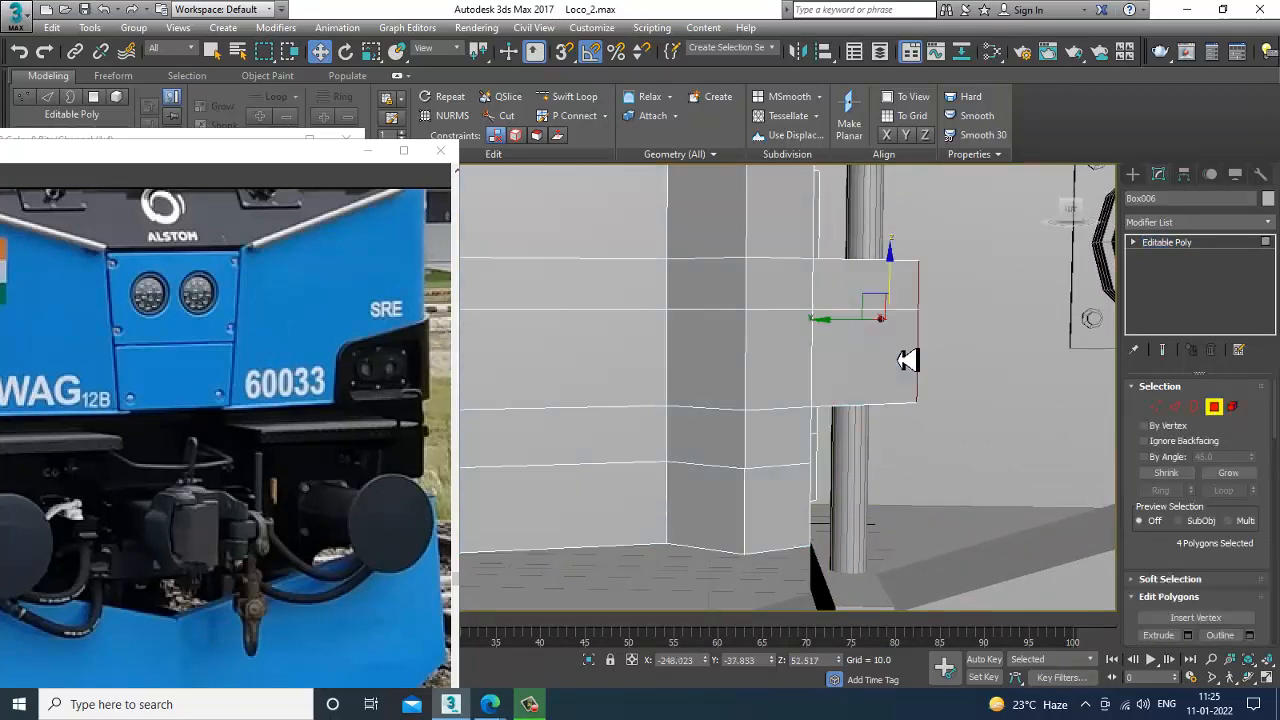
left_click_drag(698, 384, 700, 384)
mouse_move(877, 394)
middle_mouse_down("alt")
mouse_move(794, 423)
mouse_move(810, 430)
mouse_move(866, 392)
middle_mouse_up("alt")
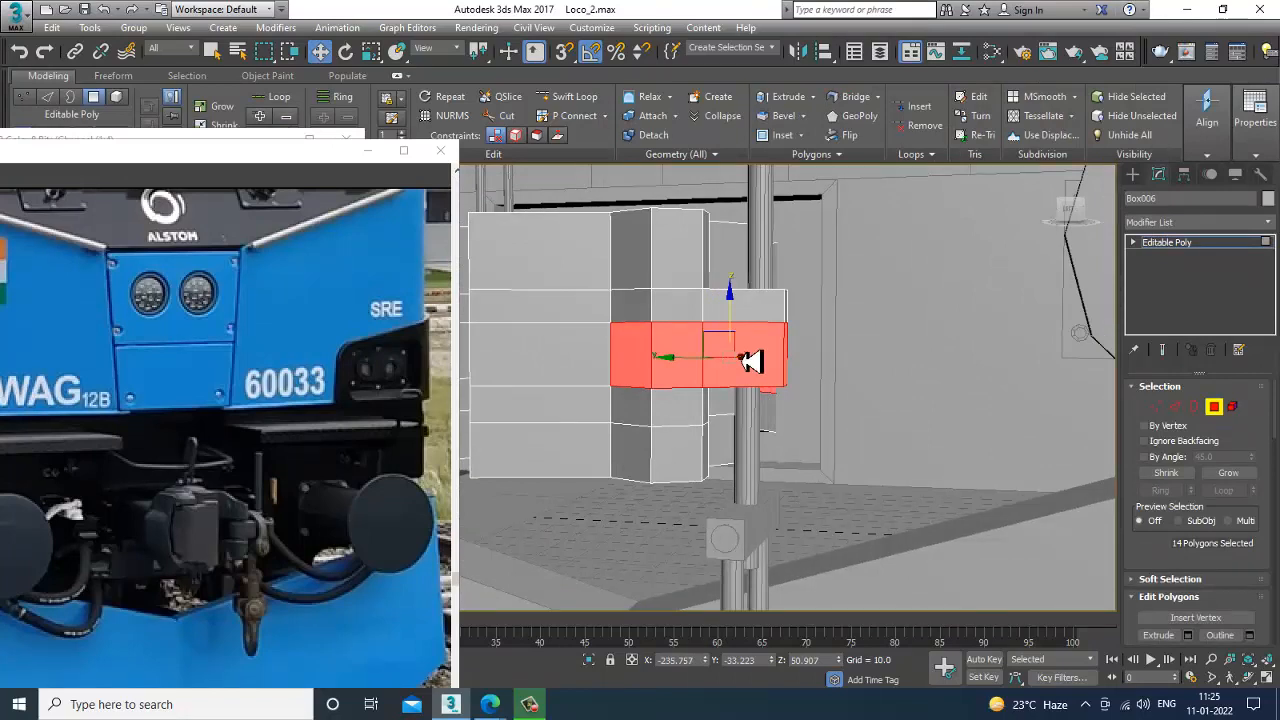
middle_click_drag(656, 372, 1000, 400, "alt")
left_click(775, 388, "ctrl")
scroll(1215, 577, "down", 3)
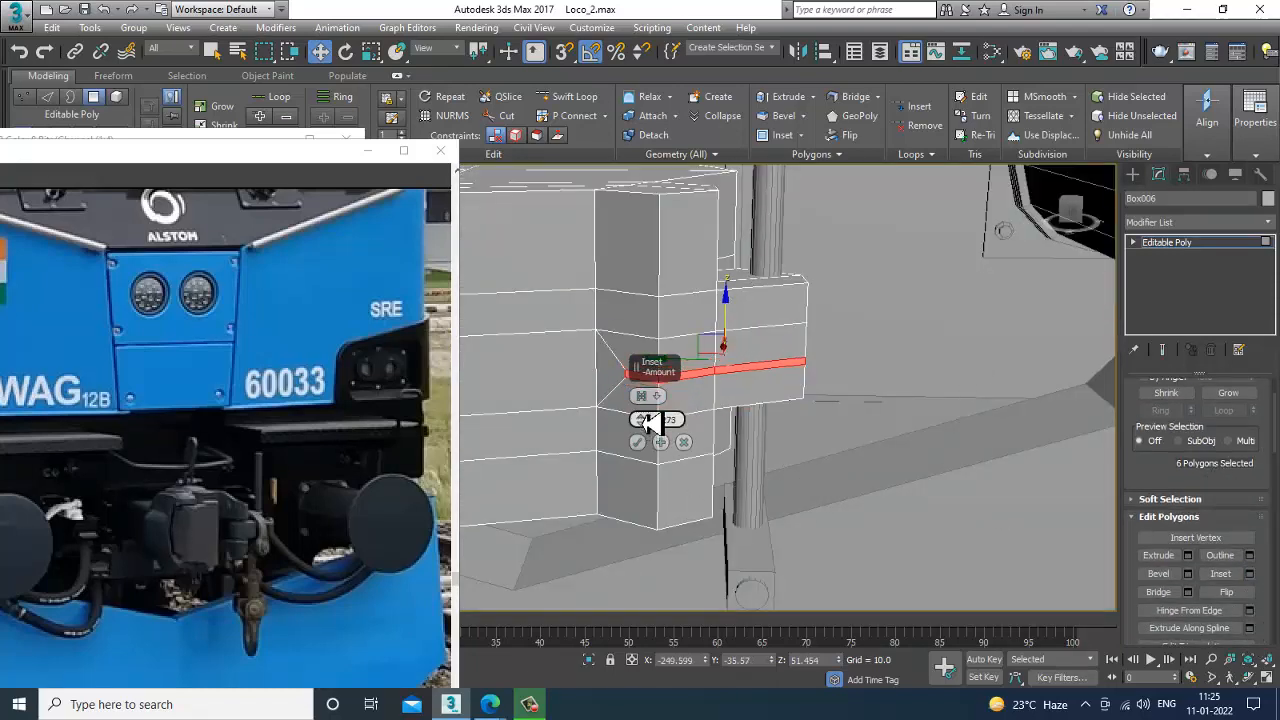
left_click_drag(645, 420, 662, 428)
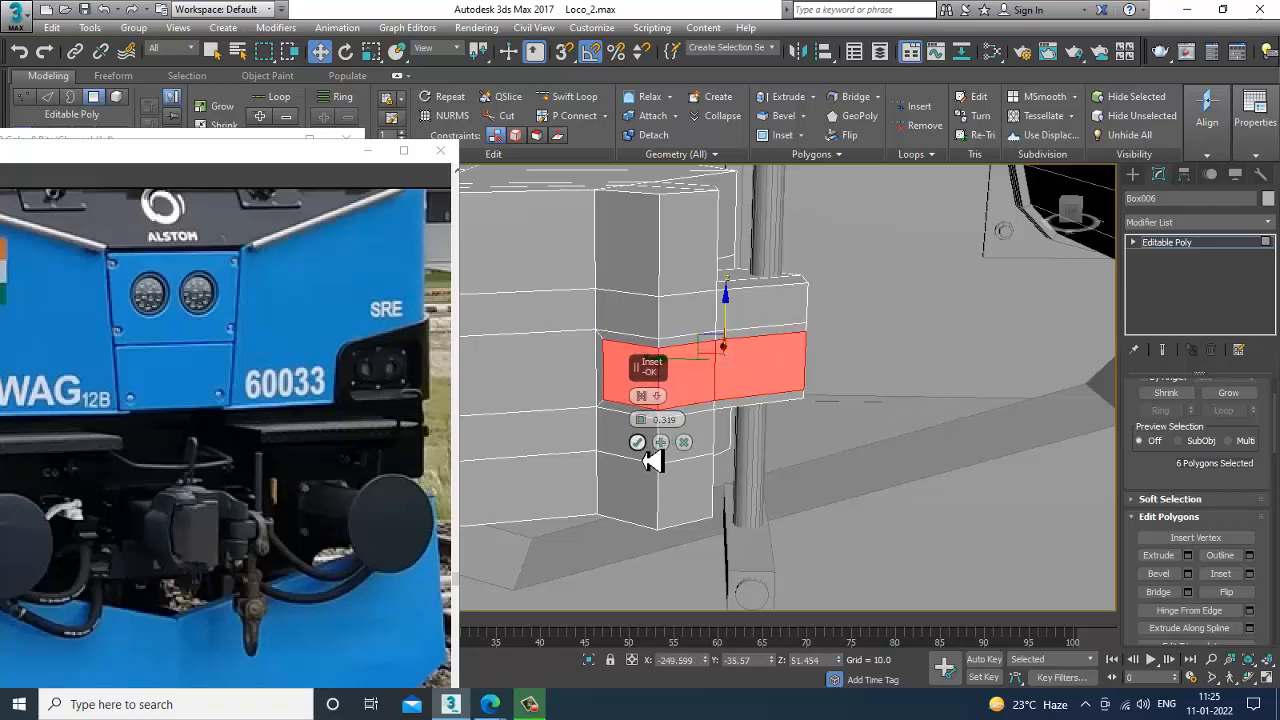
Bevel the inset polygons on the coupler's side block with the Local Normal type, keeping the relief shallow
left_click(1188, 573)
left_click(655, 396)
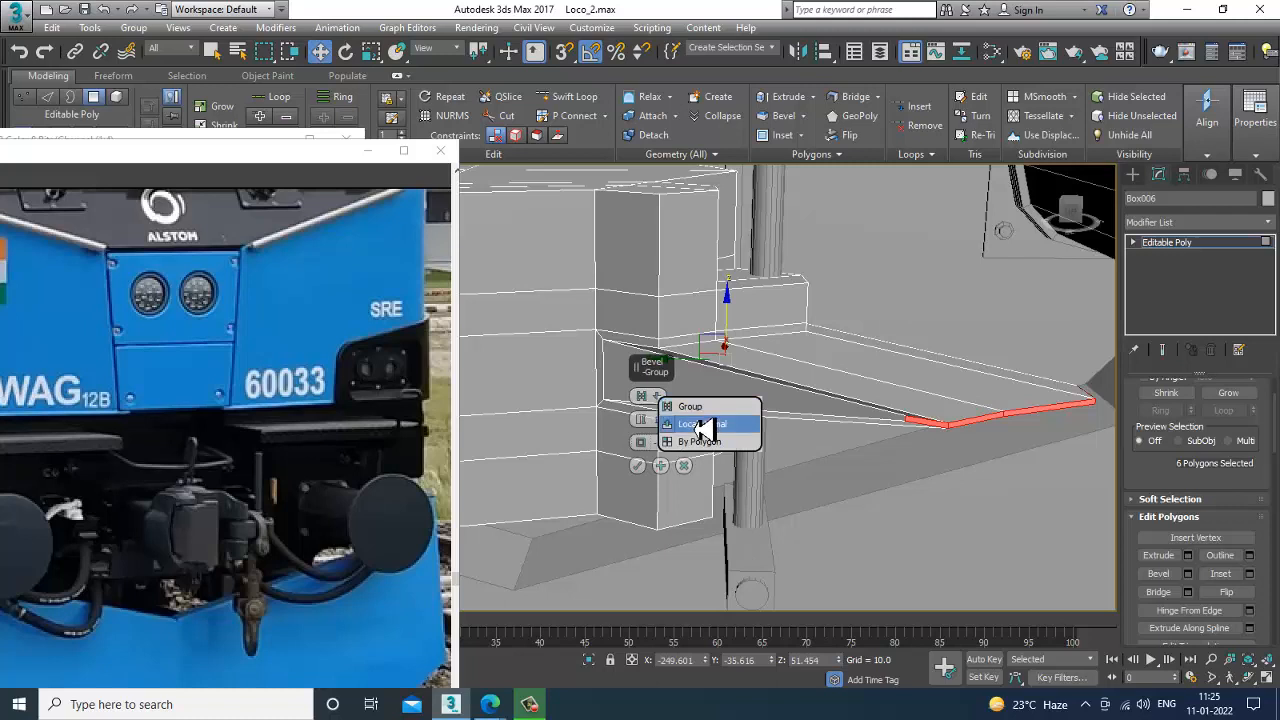
left_click(690, 421)
mouse_move(645, 428)
left_mouse_down()
mouse_move(657, 491)
mouse_move(676, 494)
mouse_move(651, 443)
left_mouse_up()
left_click(640, 468)
scroll(814, 414, "down", 10)
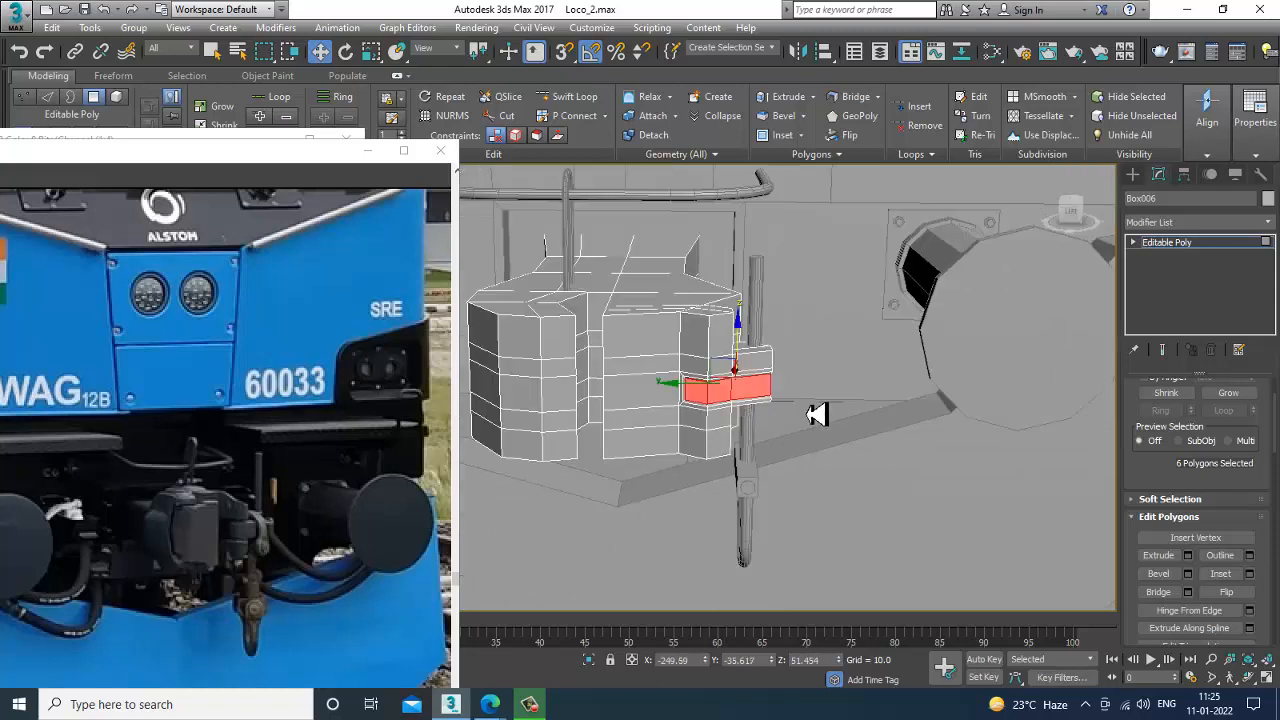
middle_click_drag(889, 390, 815, 430, "alt")
Examine the coupler area in the front-view locomotive photo and the train coupling photo, comparing them with the modelled coupler
left_click(333, 551)
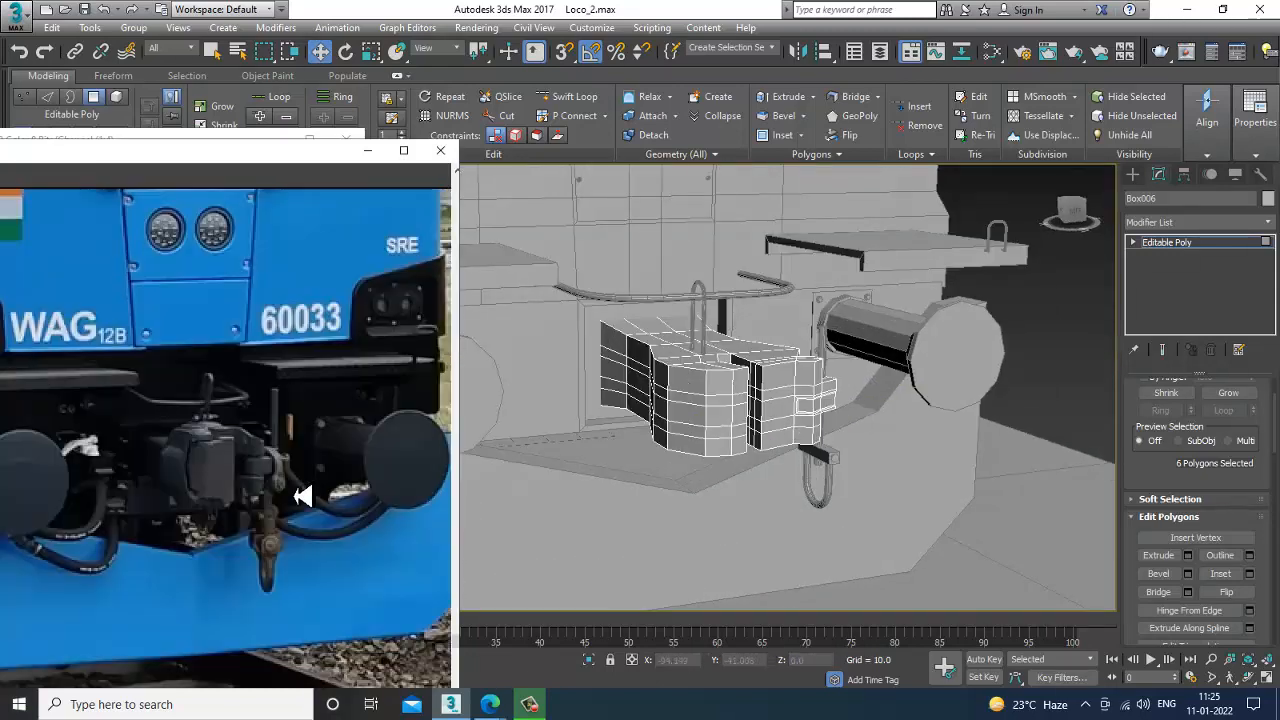
scroll(300, 494, "down", 3)
scroll(250, 505, "up", 3)
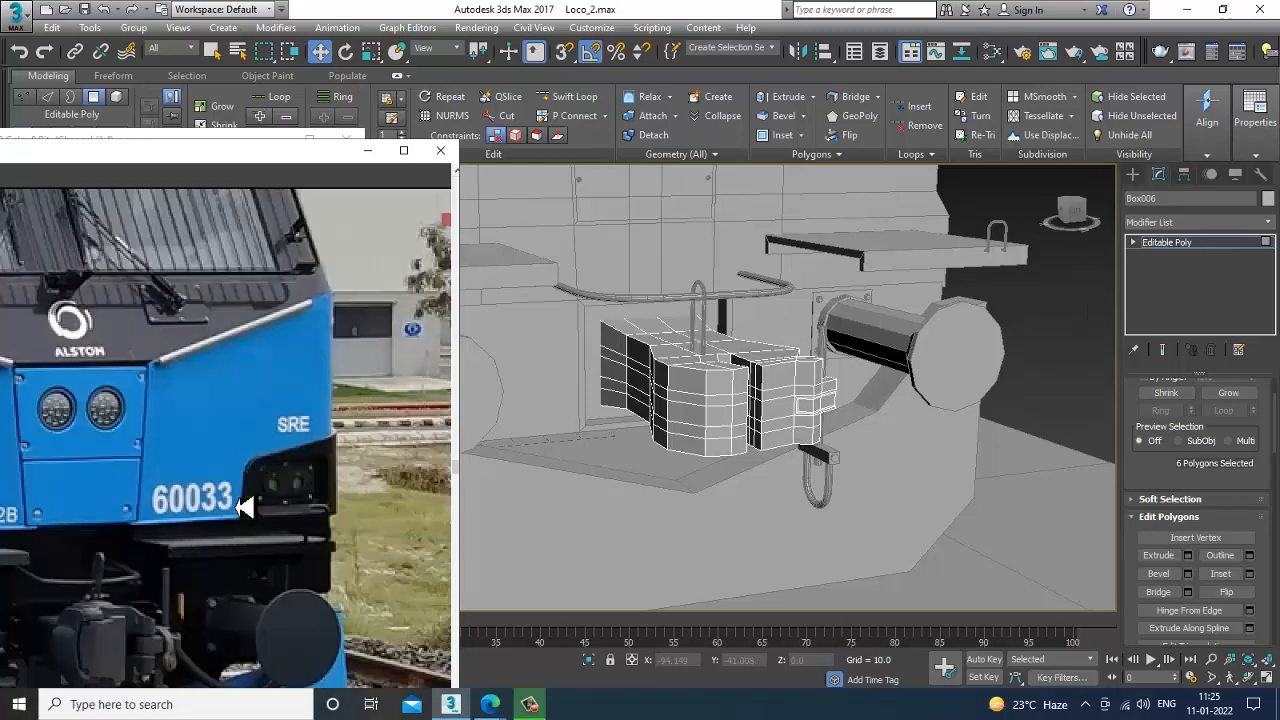
left_click(241, 144)
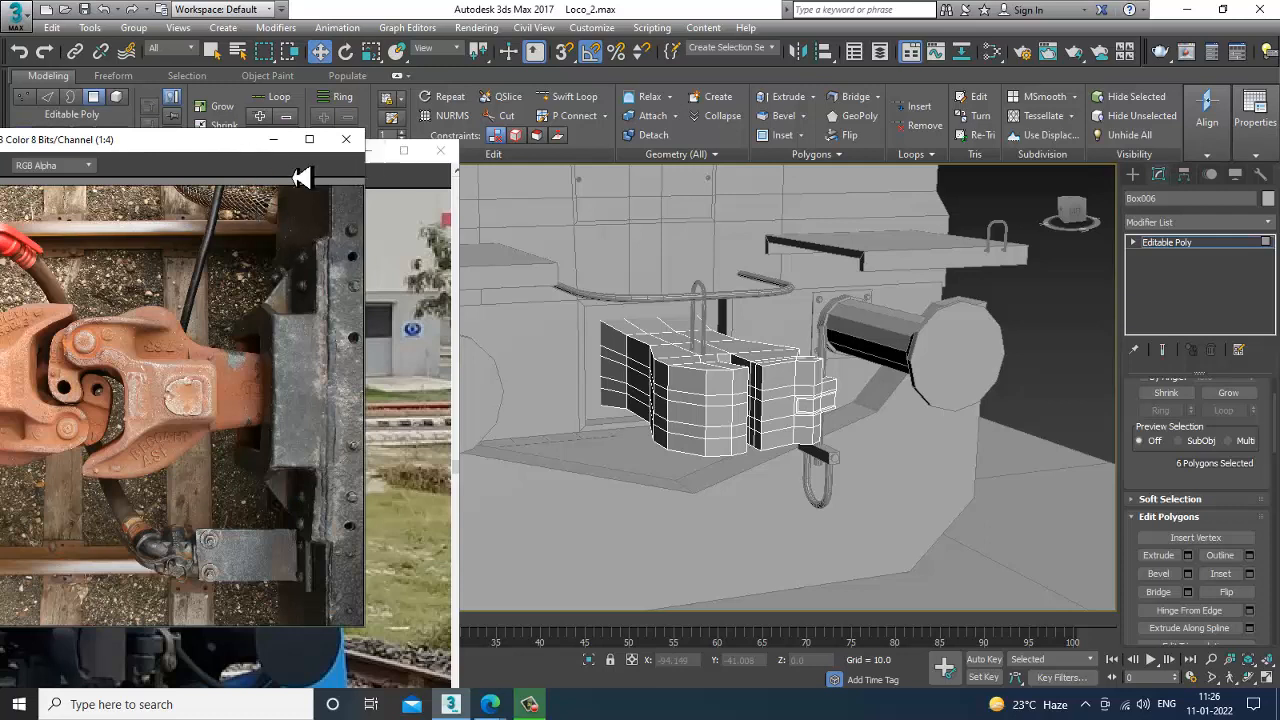
left_click(275, 140)
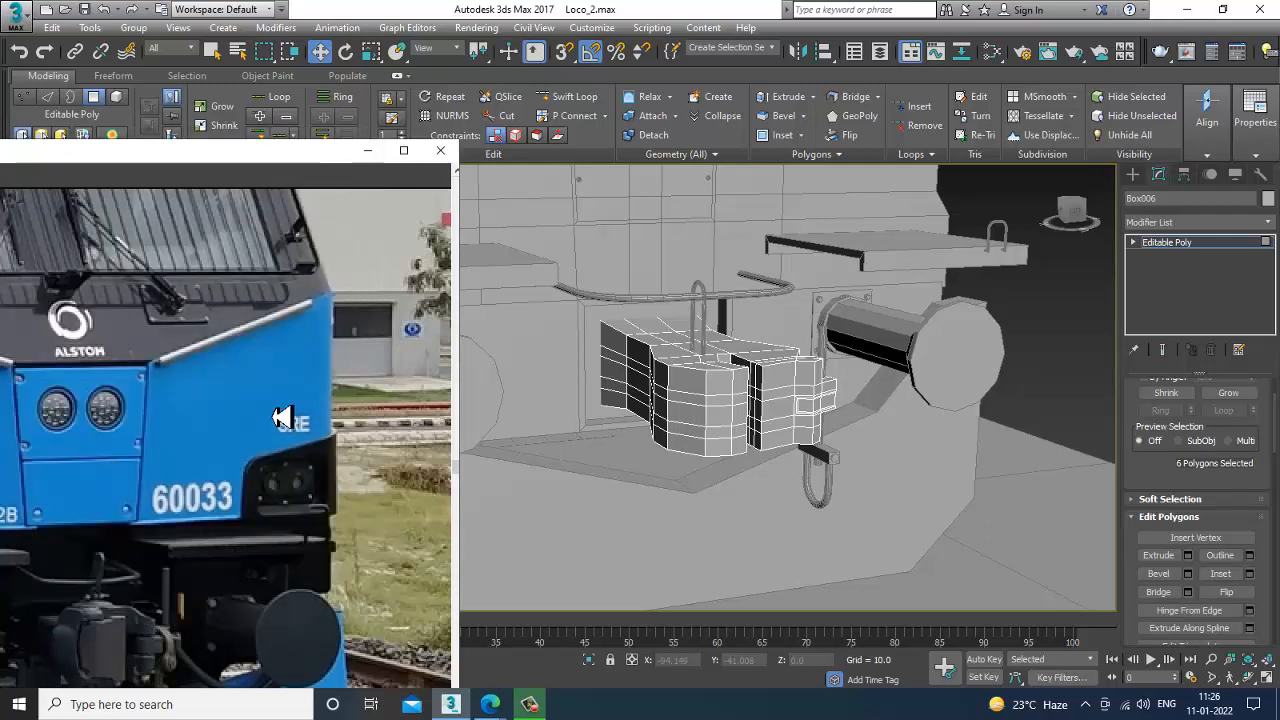
left_click_drag(260, 175, 342, 88)
middle_click_drag(712, 333, 862, 390, "alt")
scroll(862, 390, "up", 2)
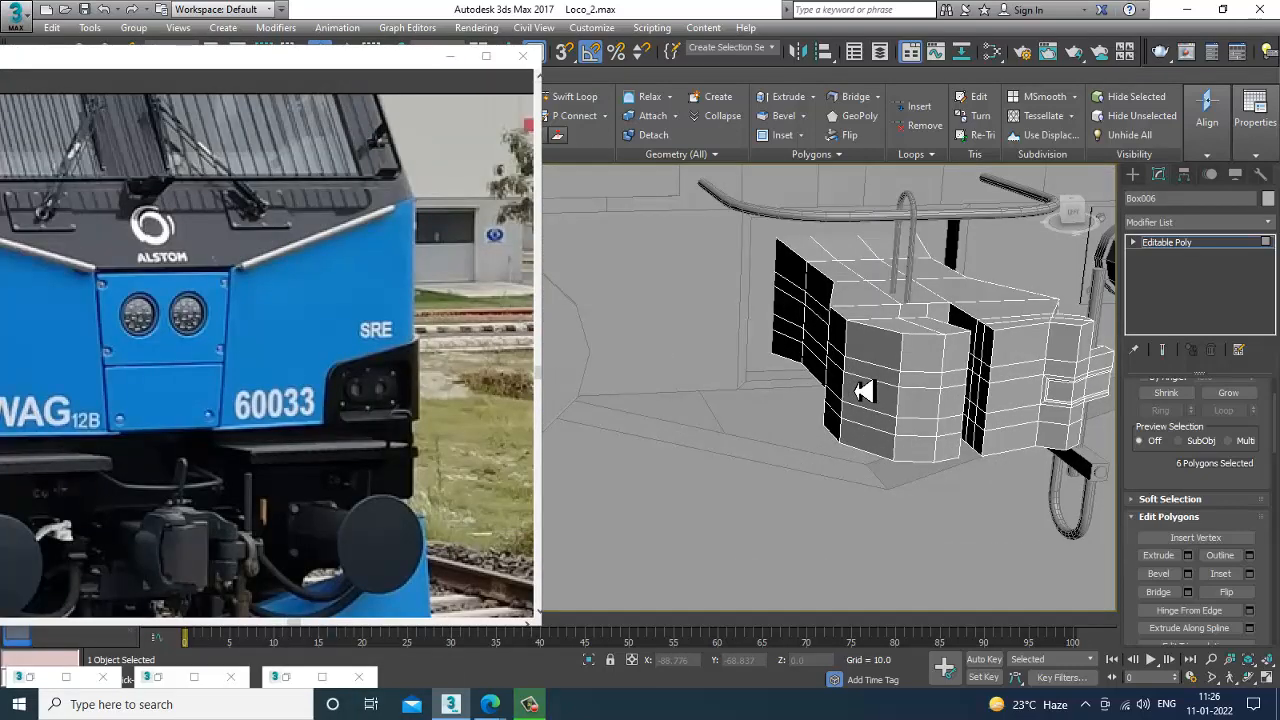
Open the reference image 407px-SBB_Hybridkupplung_Re_420_288-3.jpg, inspect its coupler and hoses at full window size, and close it
left_click(476, 27)
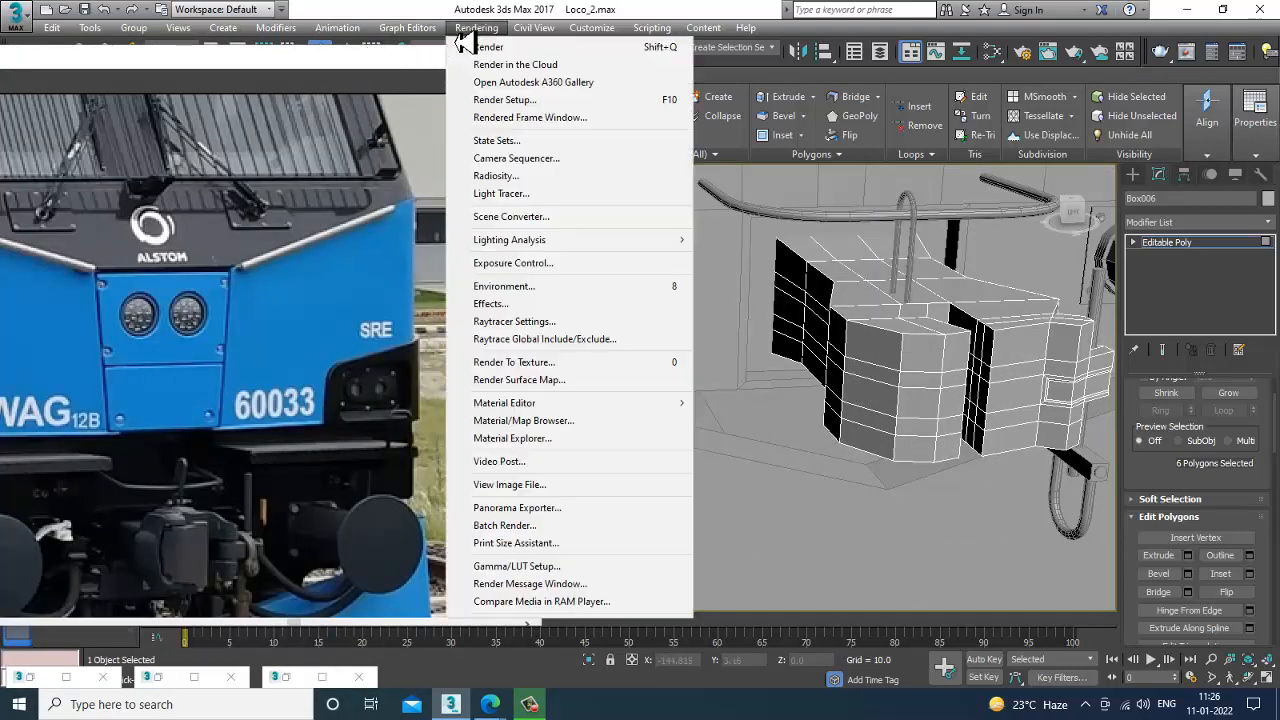
left_click(575, 493)
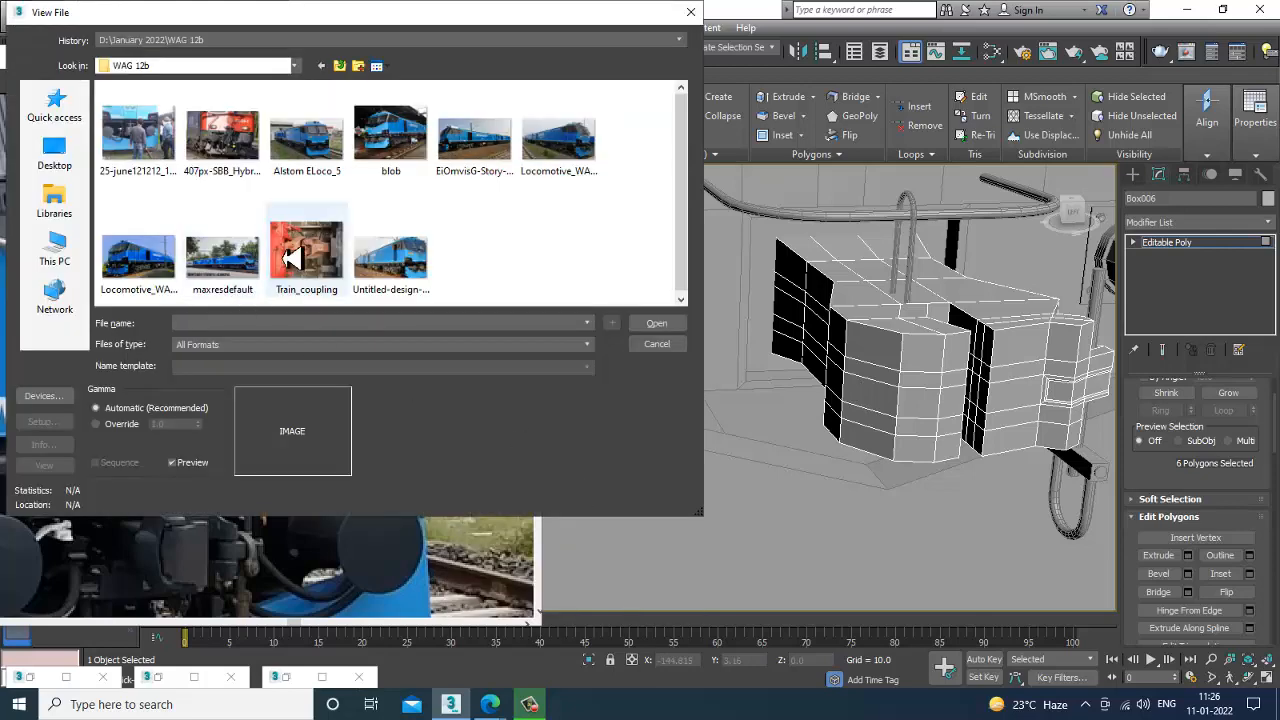
left_click(248, 152)
double_click(248, 152)
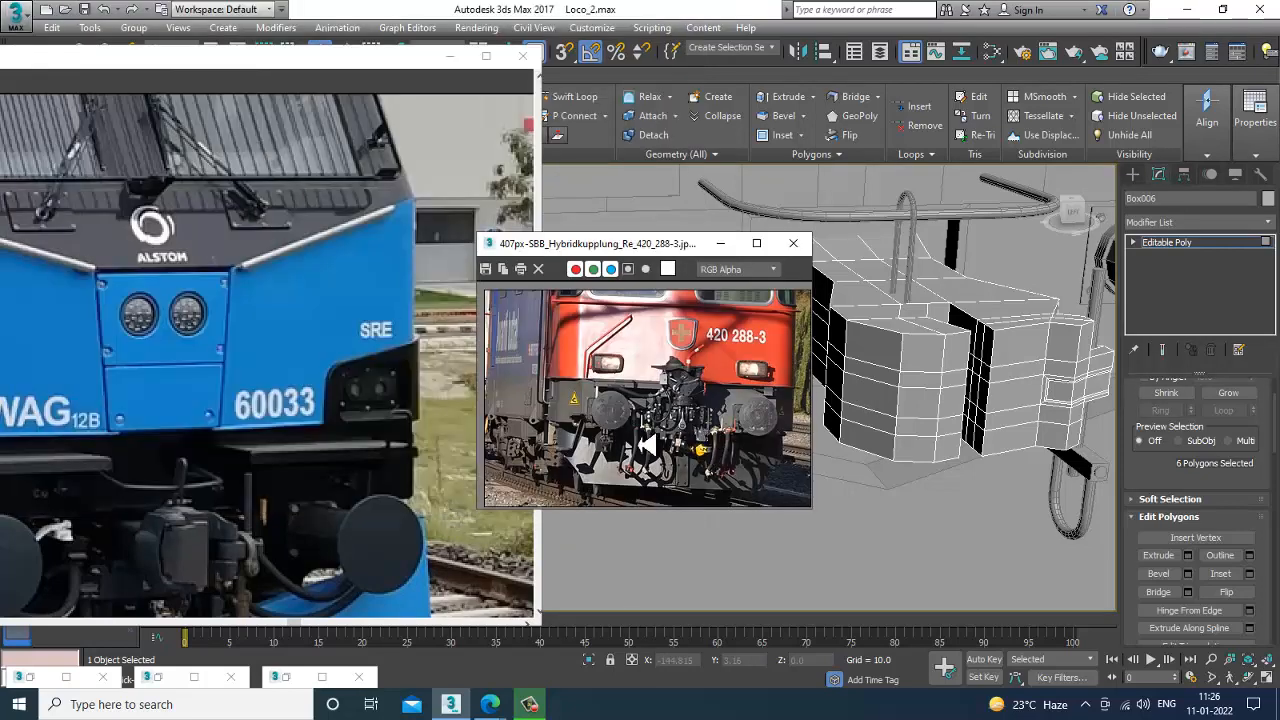
scroll(655, 440, "up", 2)
scroll(727, 361, "down", 2)
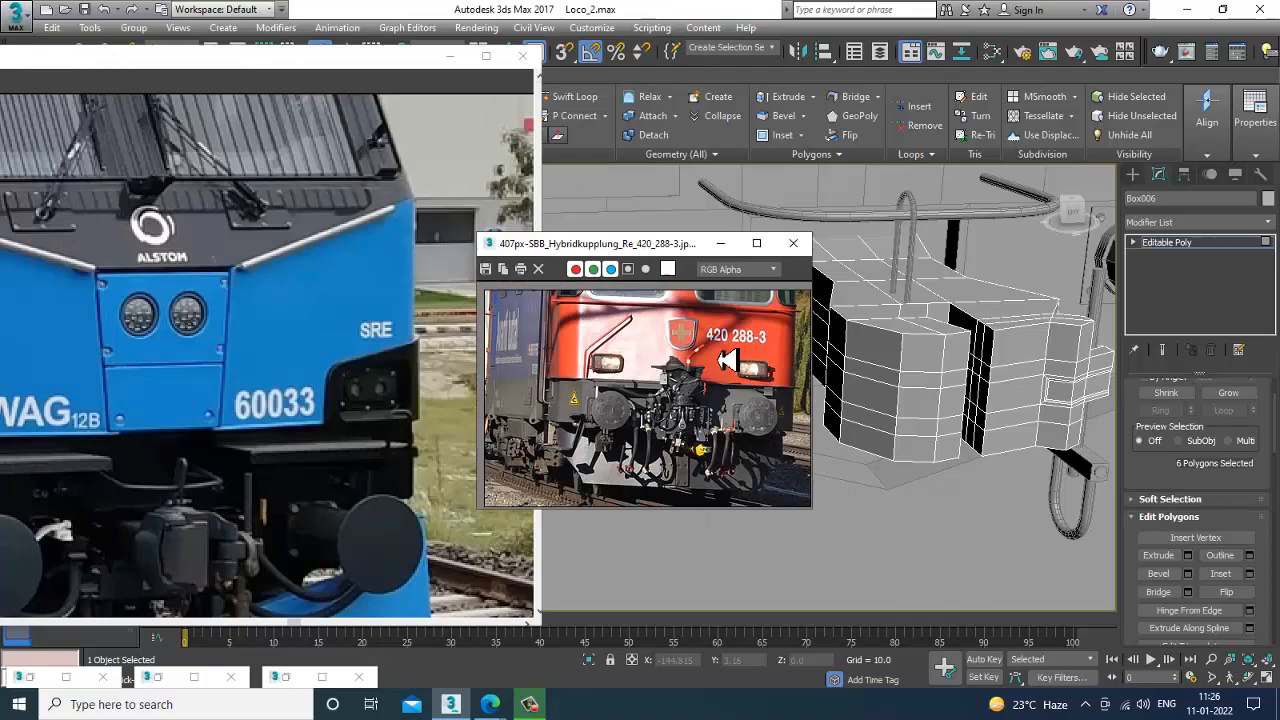
left_click(755, 244)
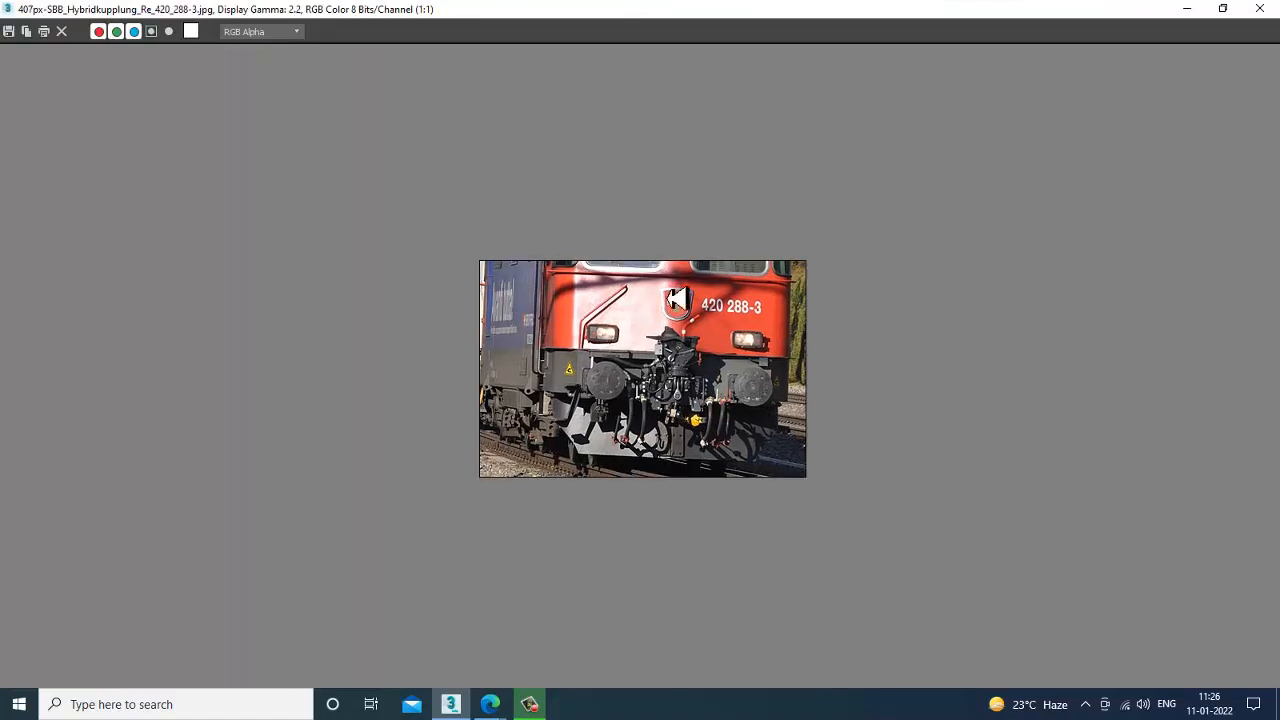
left_click(1262, 9)
Open the reference image Locomotive_WAG-12B_Alstom_04.jpg, inspect its front hoses, and place it beside the perspective viewport
left_click(476, 27)
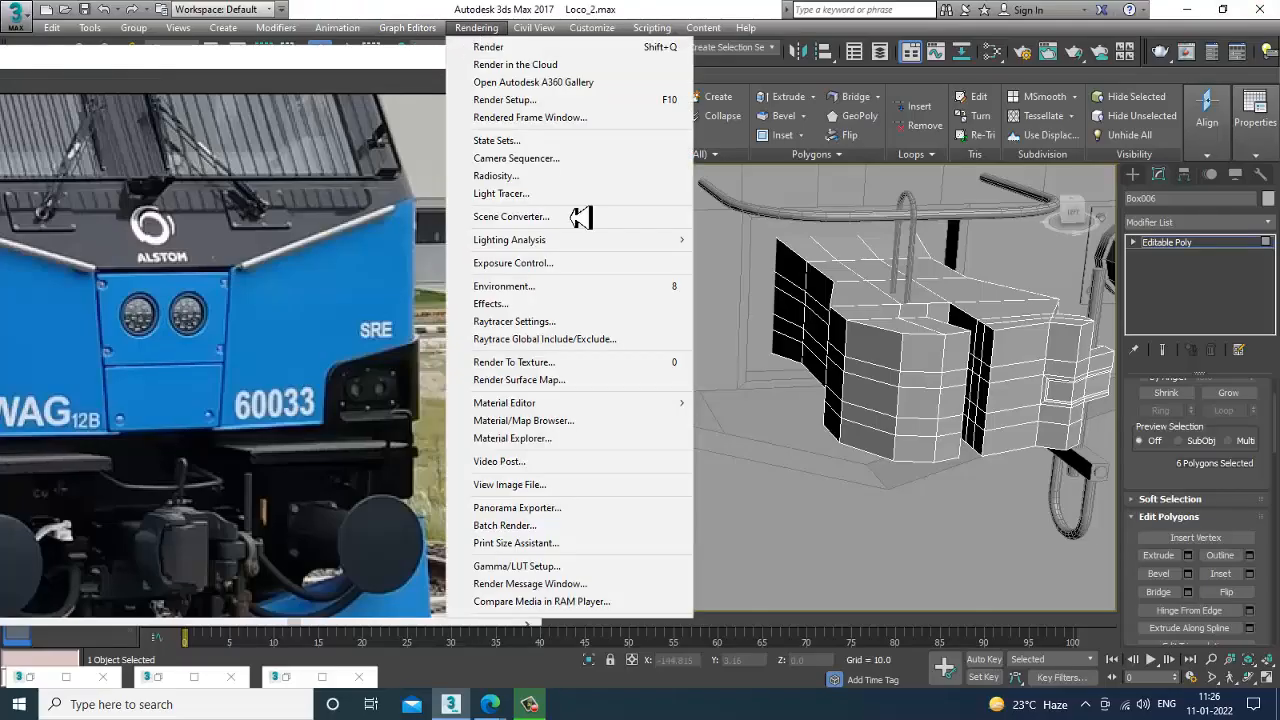
left_click(533, 486)
left_click(152, 262)
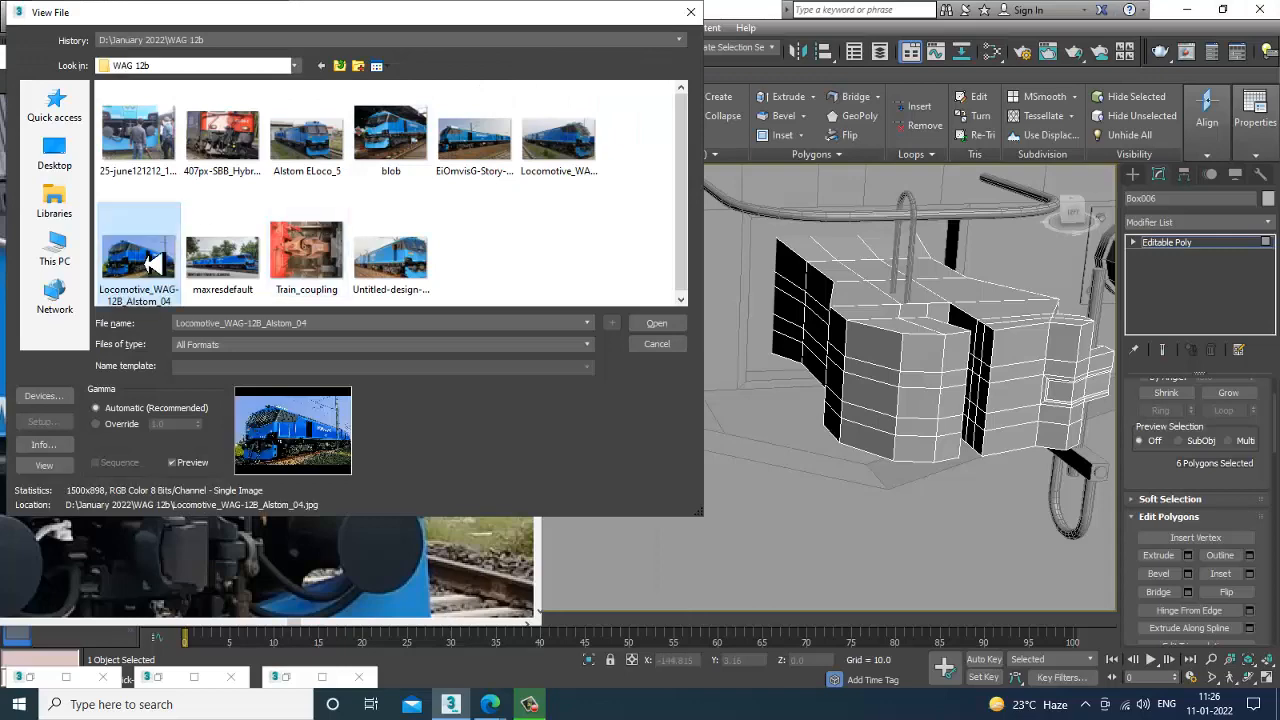
double_click(152, 262)
scroll(490, 509, "up", 1)
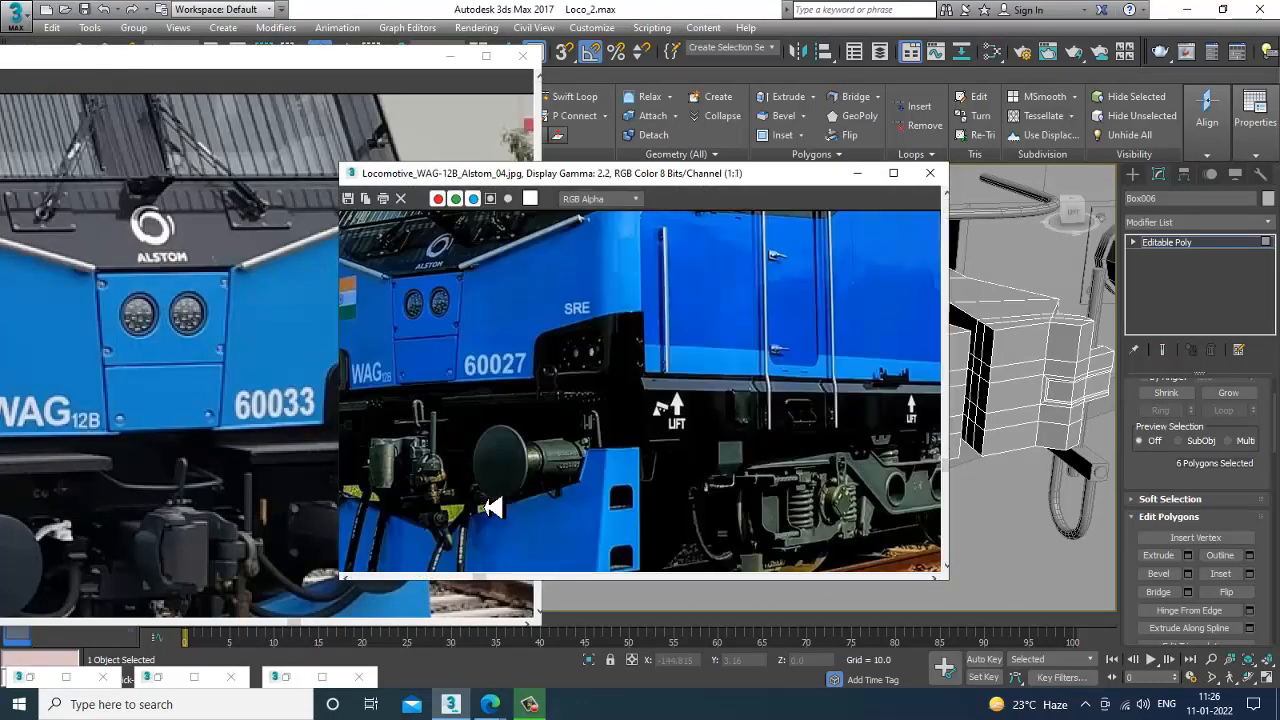
scroll(490, 509, "down", 1)
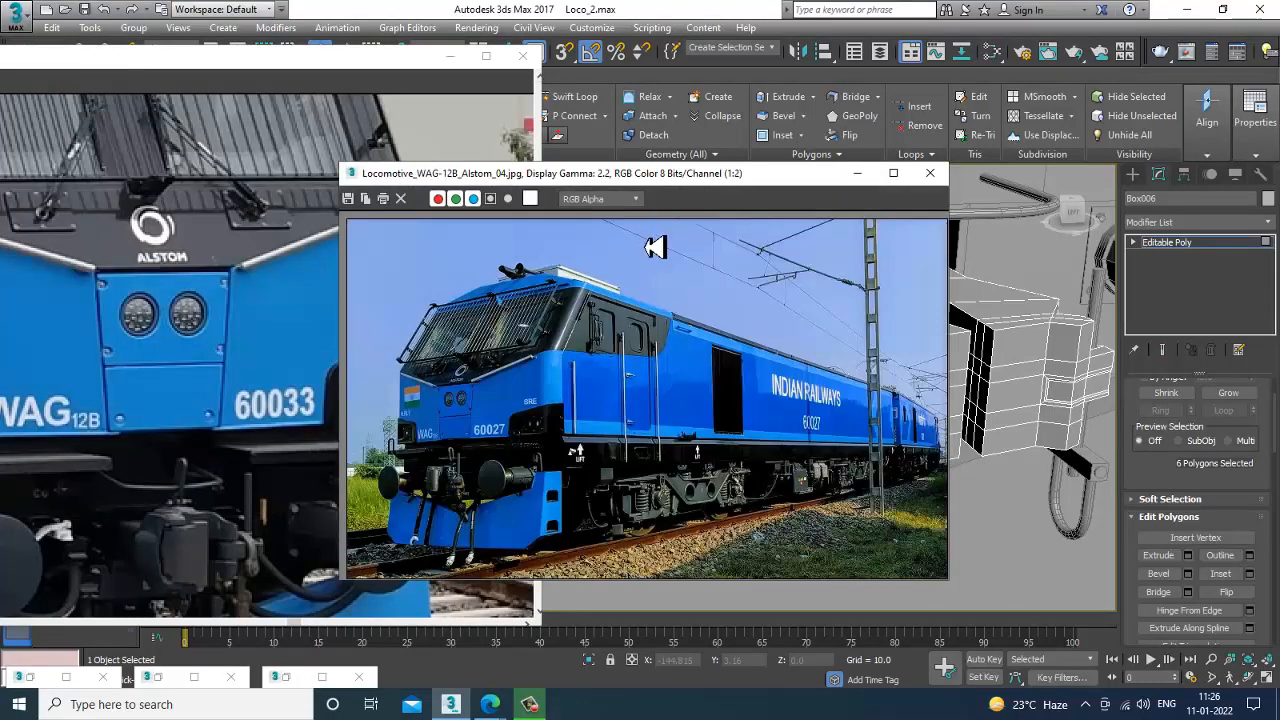
left_click_drag(690, 175, 215, 104)
Draw a smooth S-curved hose line in the Front view, from the beam behind the coupler down to well below the shackle
middle_click_drag(543, 277, 993, 415, "alt")
key("alt+w")
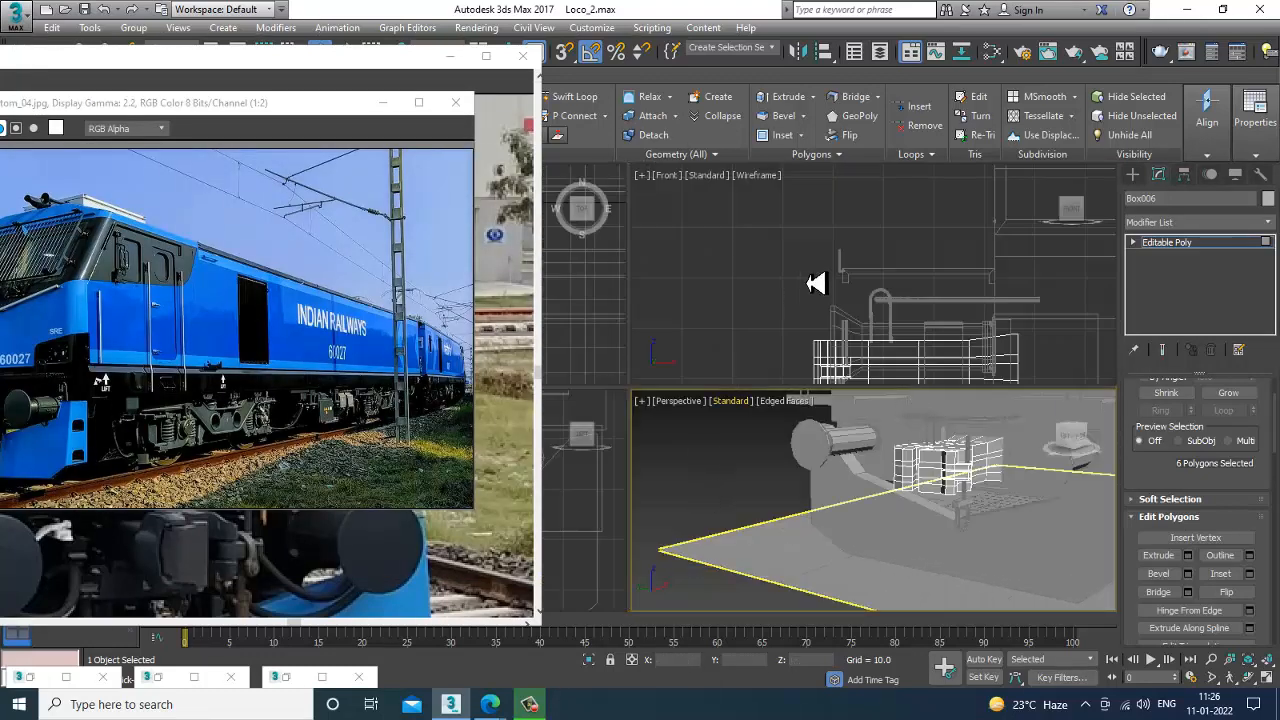
middle_click_drag(808, 283, 770, 253)
key("alt+w")
scroll(782, 290, "down", 4)
middle_click_drag(745, 440, 841, 316)
left_click(1137, 178)
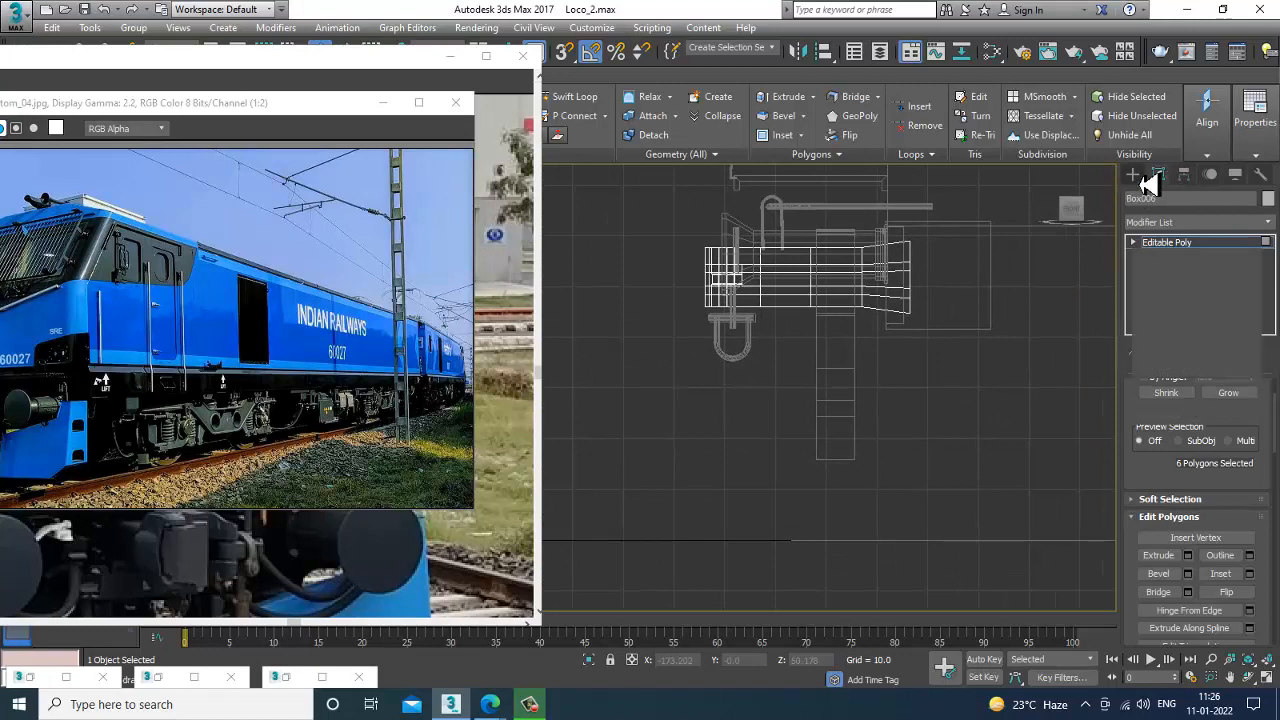
left_click(1165, 284)
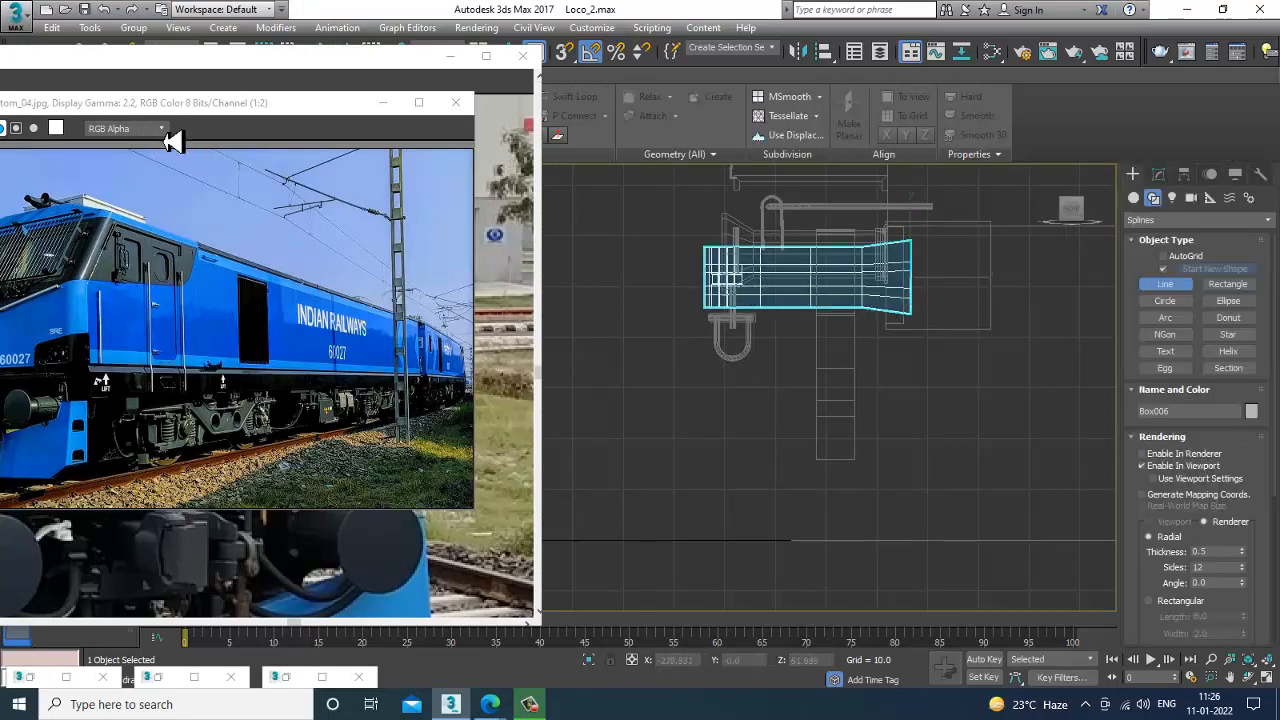
left_click_drag(200, 108, 279, 93)
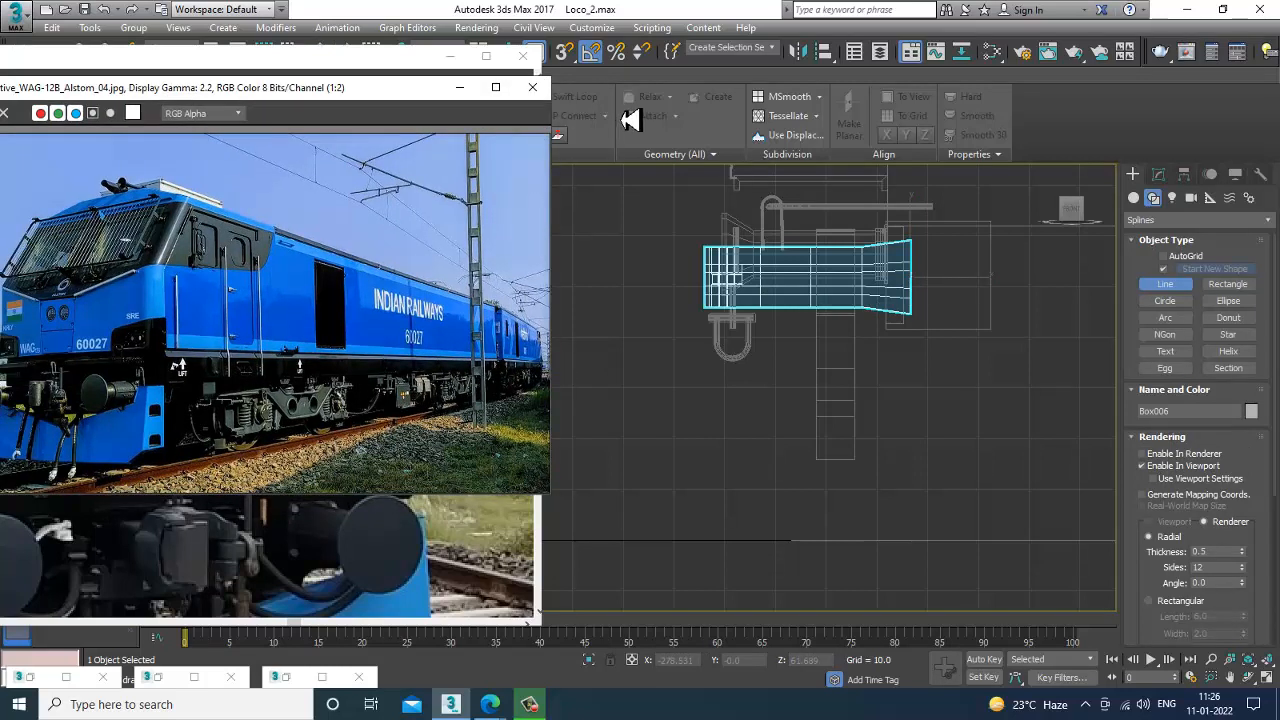
left_click_drag(886, 267, 763, 337)
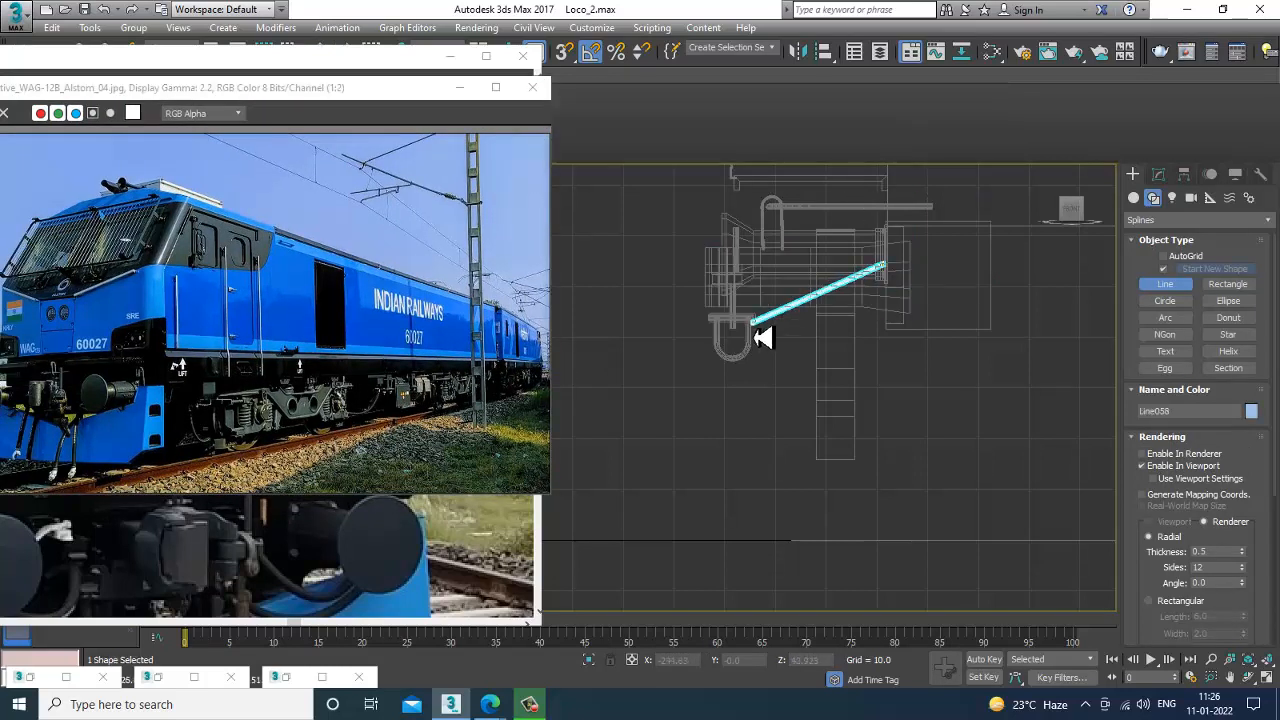
left_click_drag(788, 405, 684, 535)
right_click(686, 538)
right_click(686, 538)
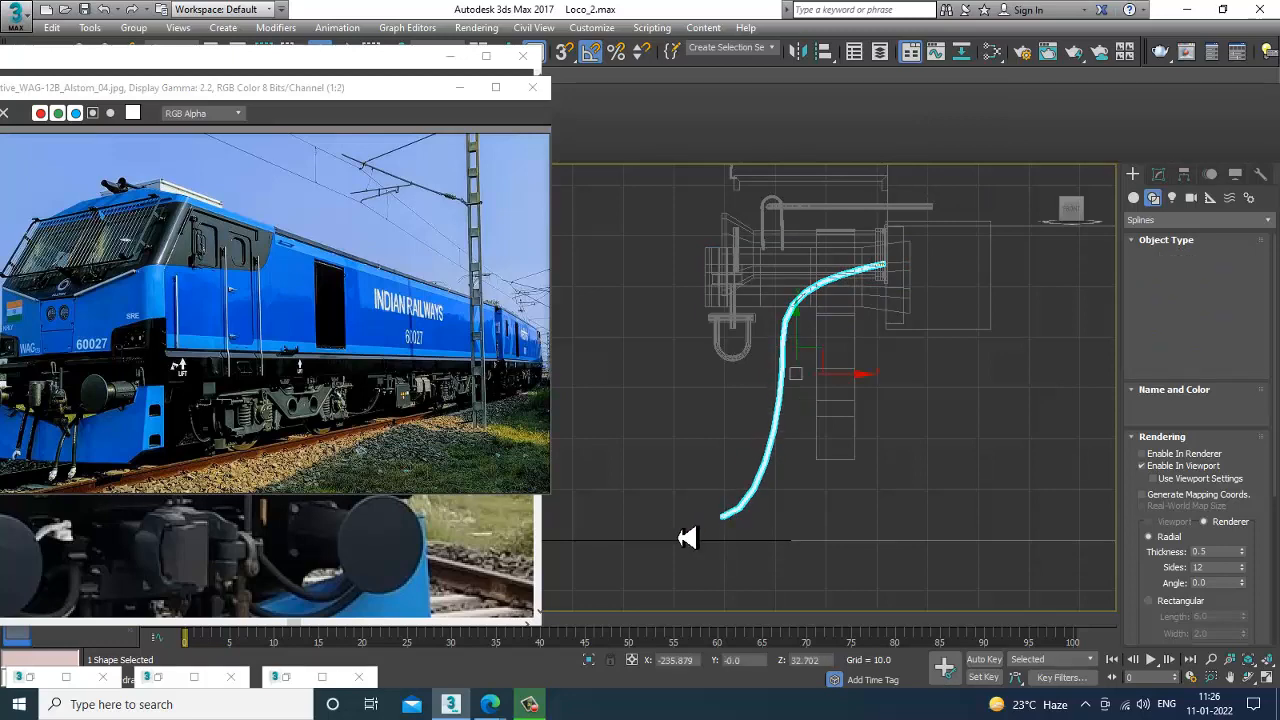
Set the hose line's radial rendering thickness to 3.96
key("alt+w")
right_click(826, 537)
key("alt+w")
middle_click_drag(822, 534, 810, 487, "alt")
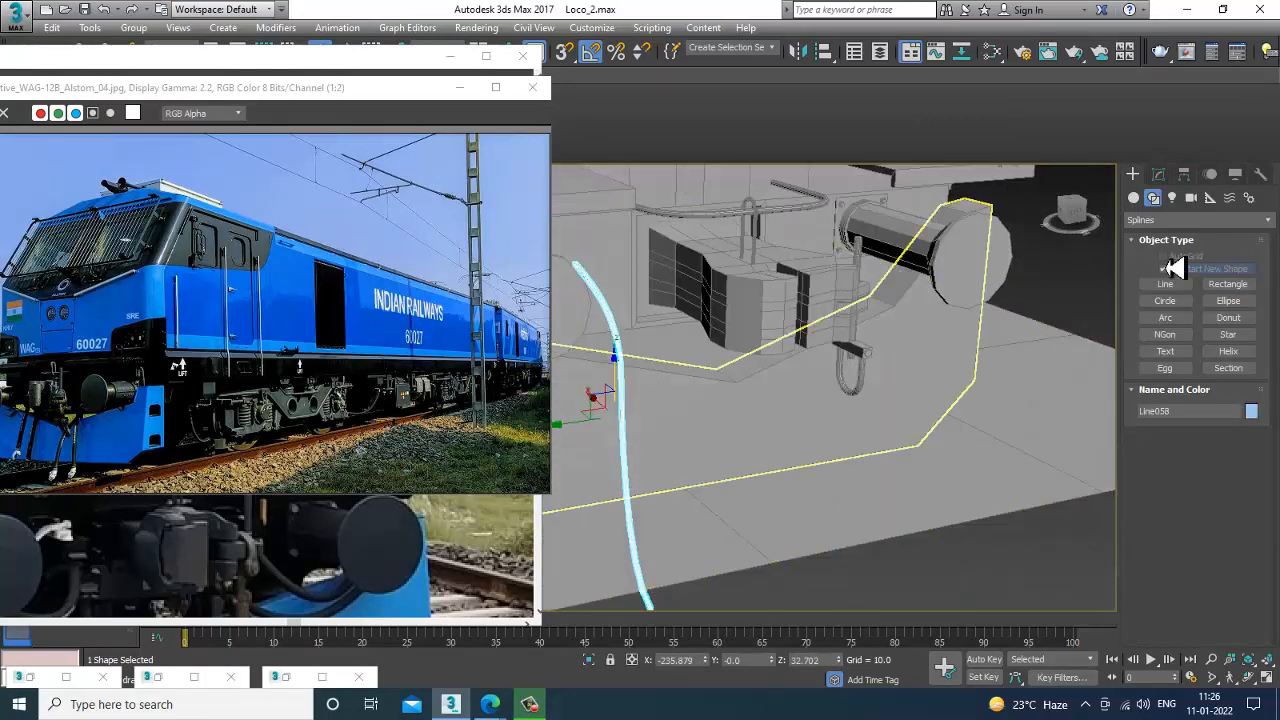
left_click(1159, 174)
left_click_drag(1243, 499, 1212, 234)
middle_click_drag(957, 404, 724, 493, "alt")
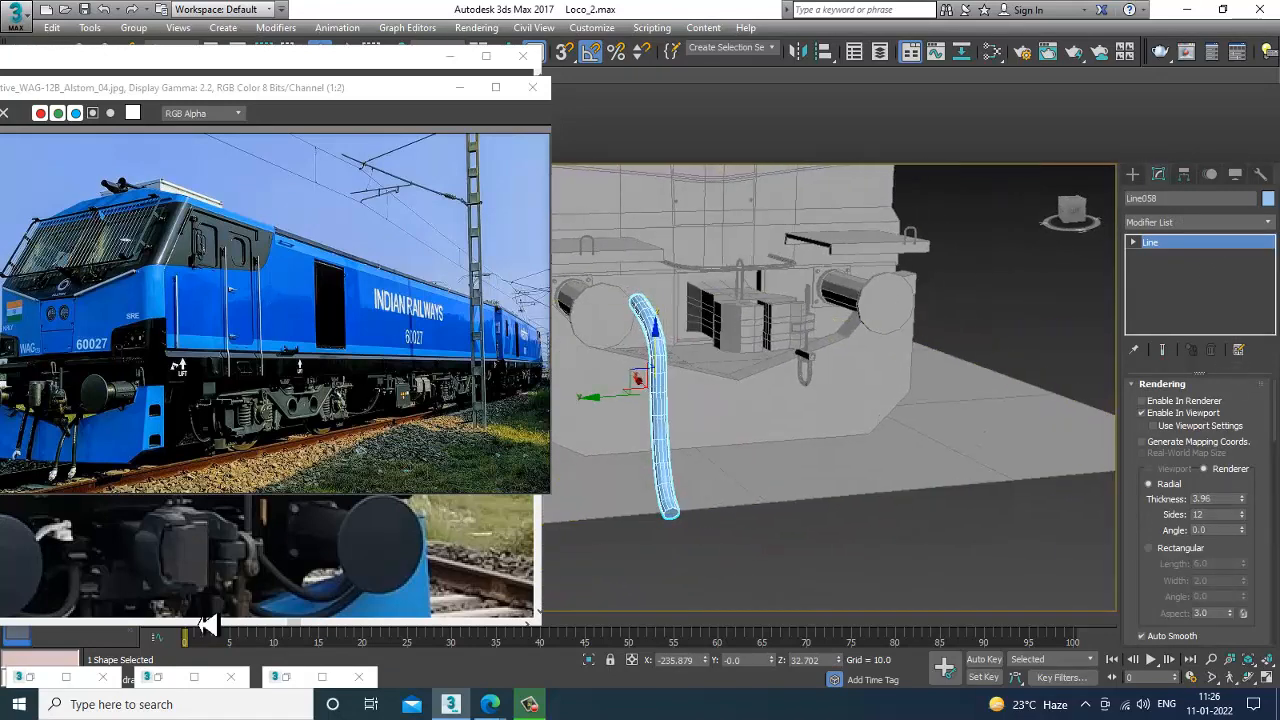
Check the hoses in the front-view reference photo and convert the hose line to an Editable Poly
left_click(238, 520)
scroll(234, 563, "up", 2)
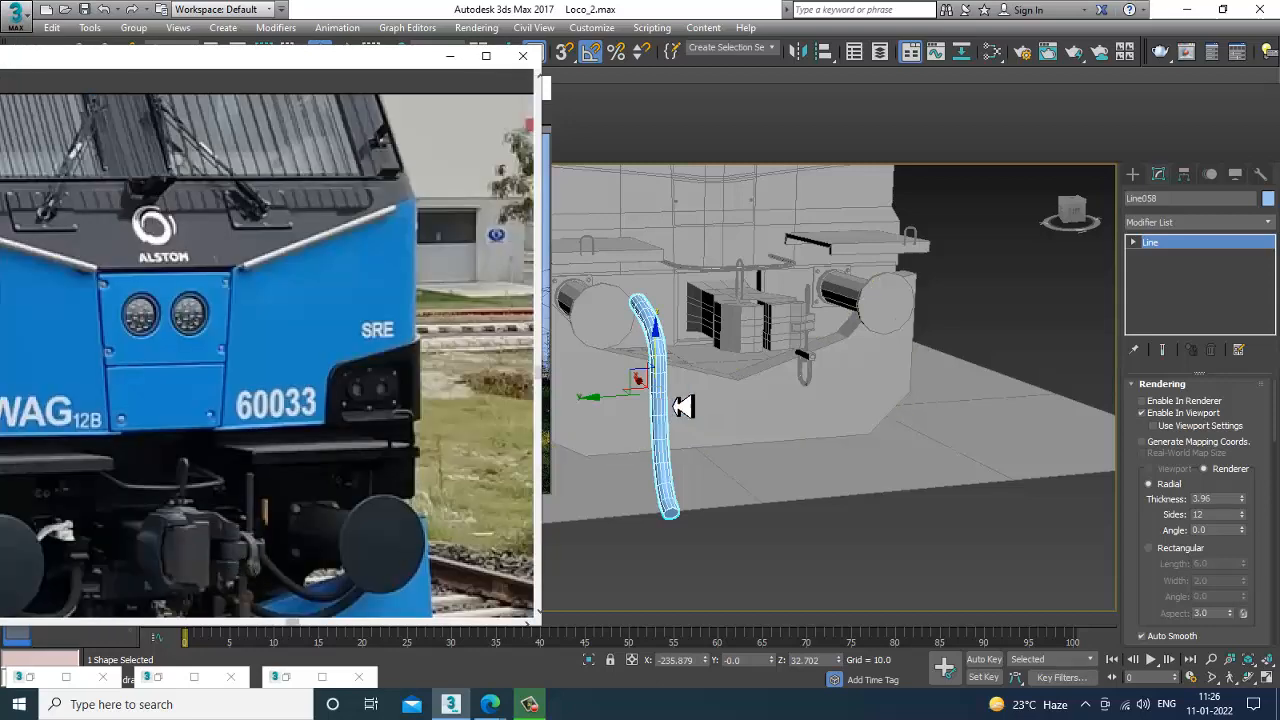
middle_click_drag(683, 405, 820, 374, "alt")
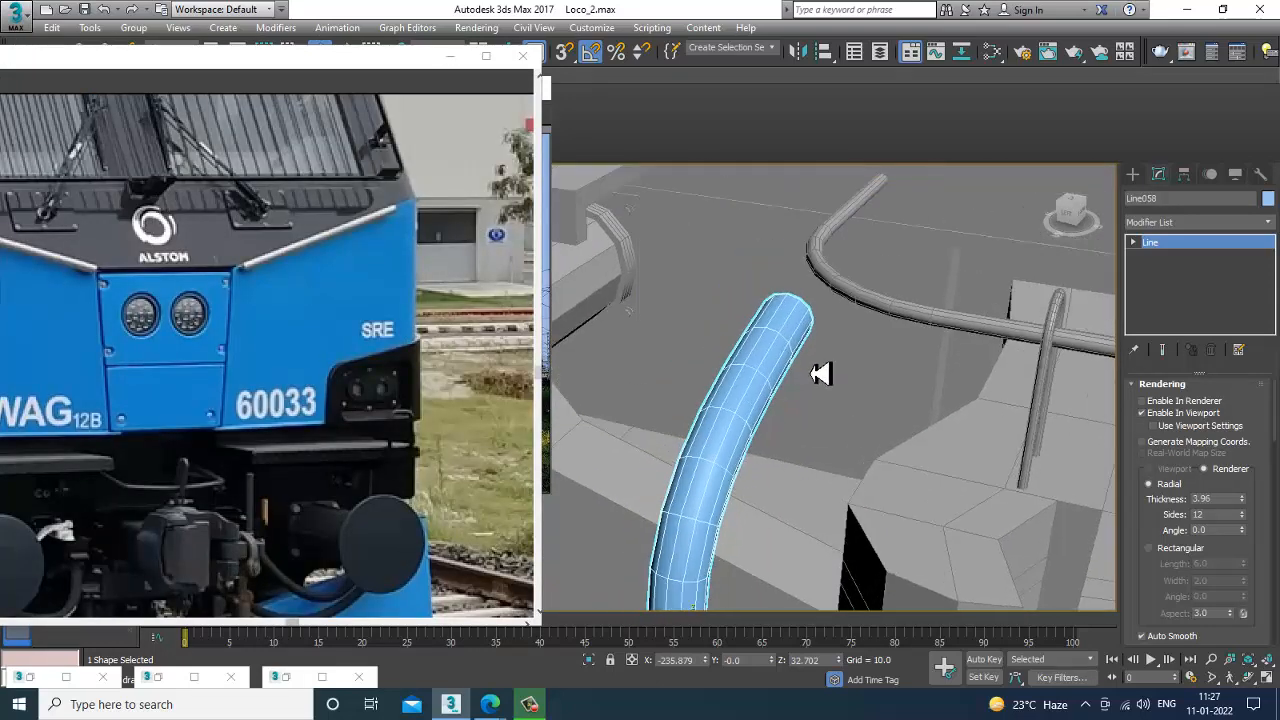
scroll(777, 331, "up", 3)
right_click(768, 310)
mouse_move(857, 470)
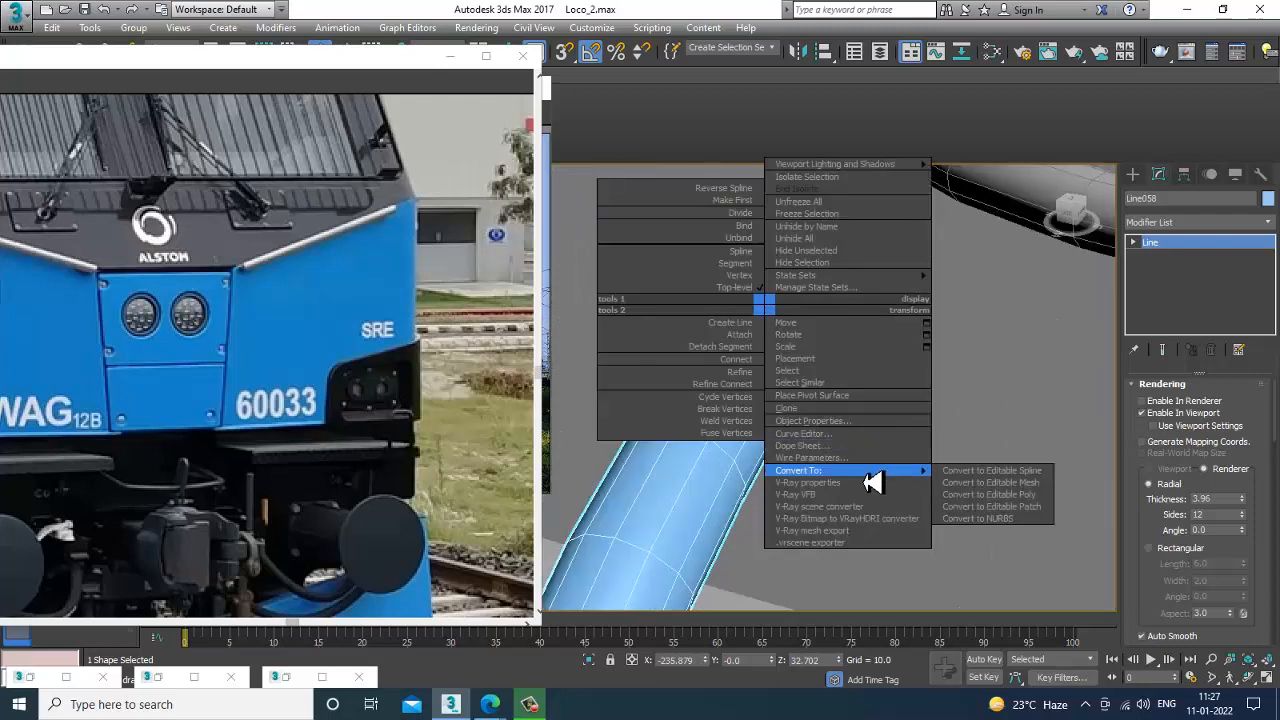
left_click(1020, 494)
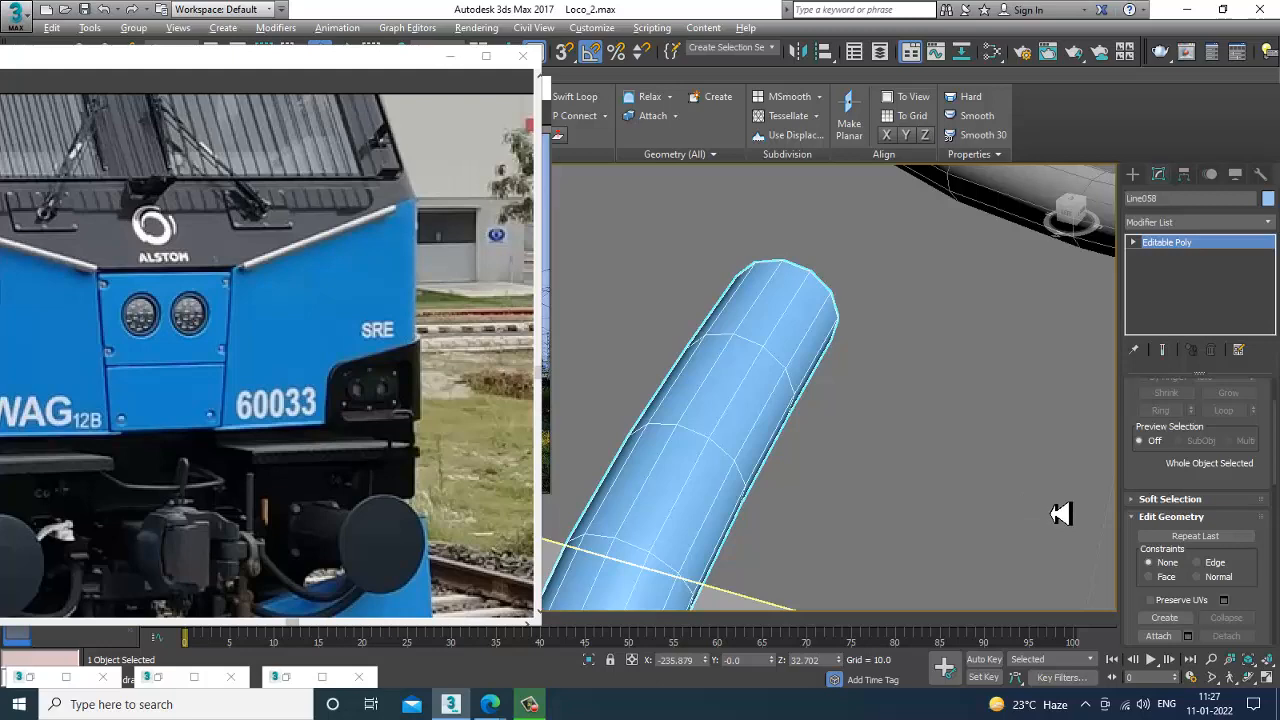
Isolate the hose and extrude the polygon ring at its upper end 0.871 by Local Normal to form a collar
key("alt+q")
middle_click_drag(765, 449, 832, 429, "alt")
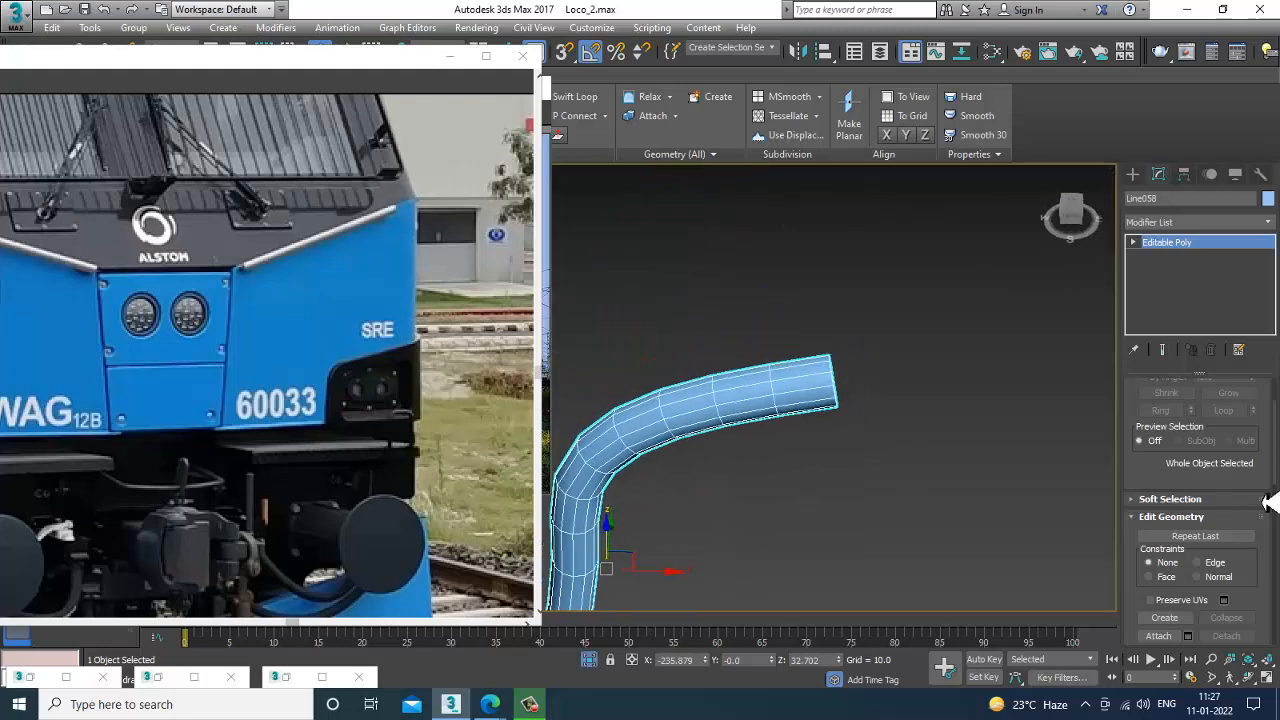
key("4")
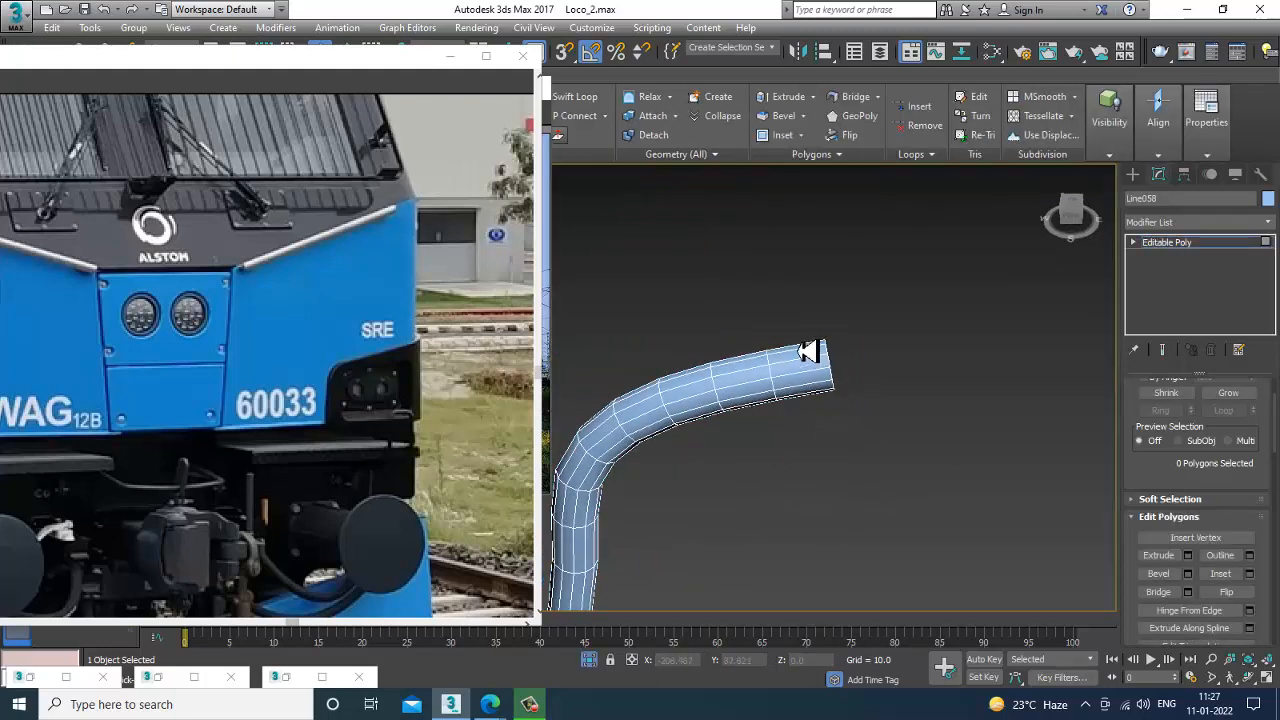
left_click_drag(830, 431, 822, 405)
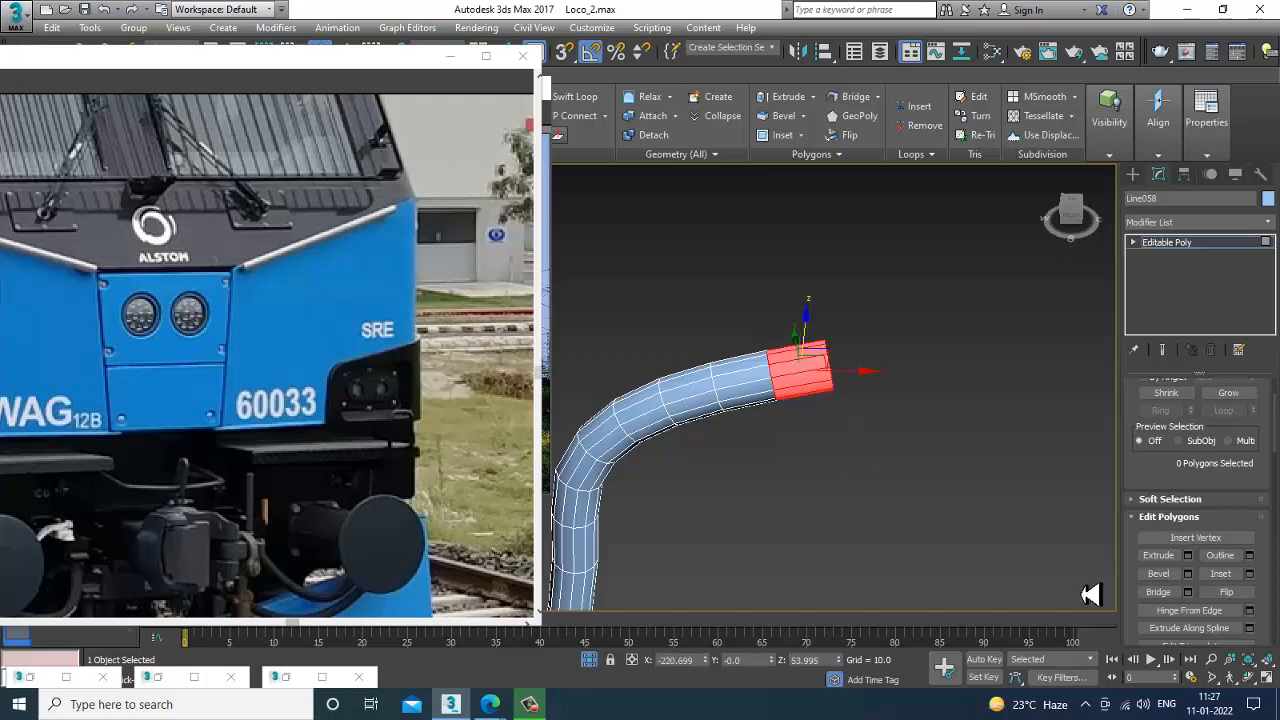
left_click(1188, 556)
left_click(657, 399)
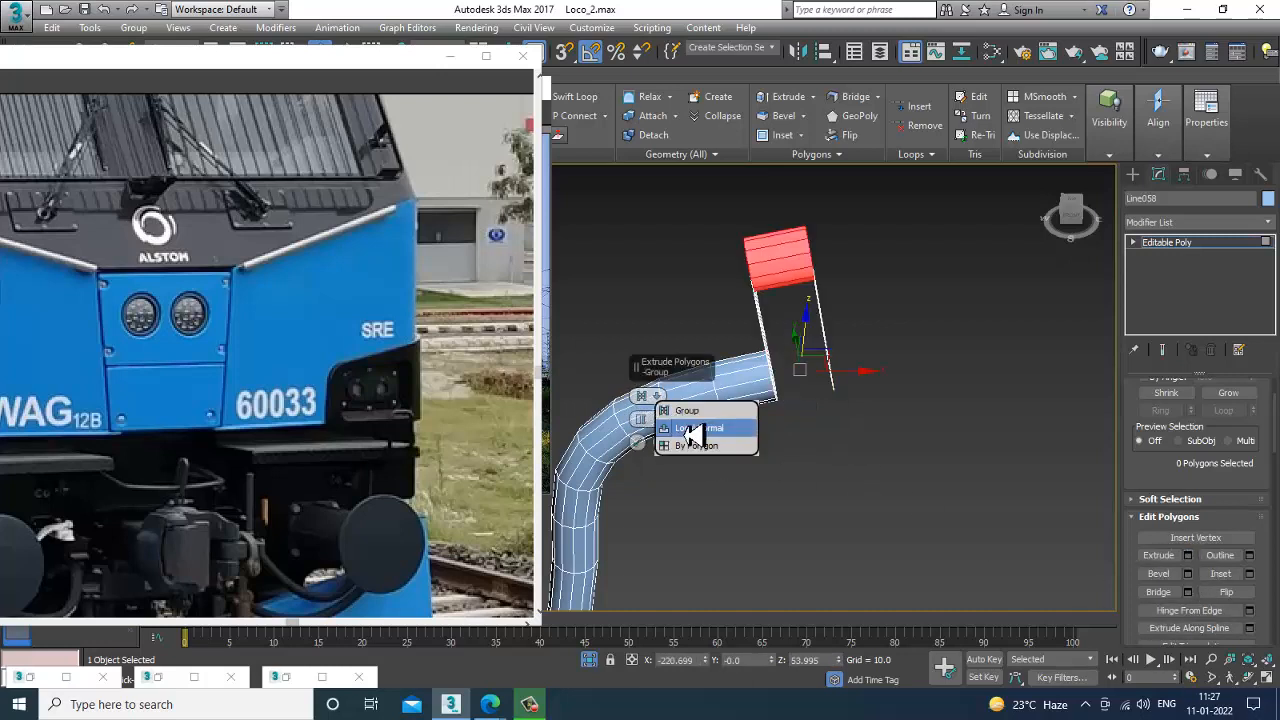
left_click(687, 429)
left_click_drag(655, 428, 680, 480)
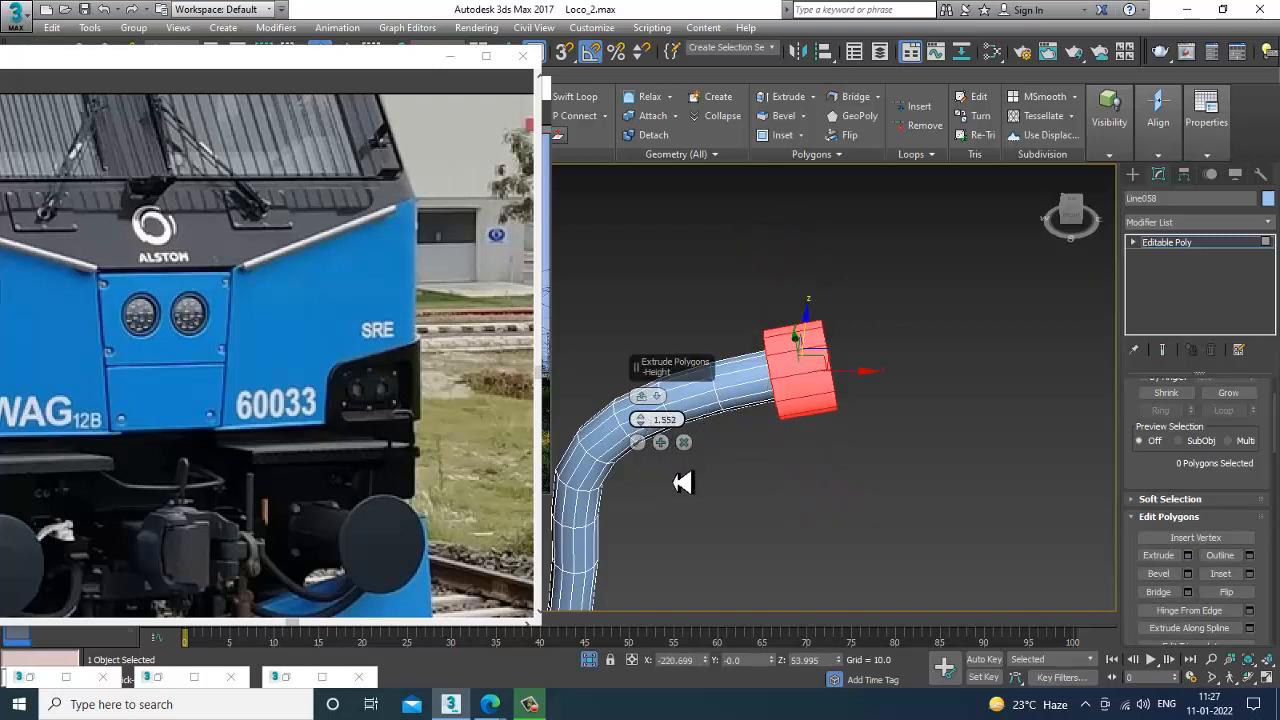
middle_click_drag(777, 449, 851, 413, "alt")
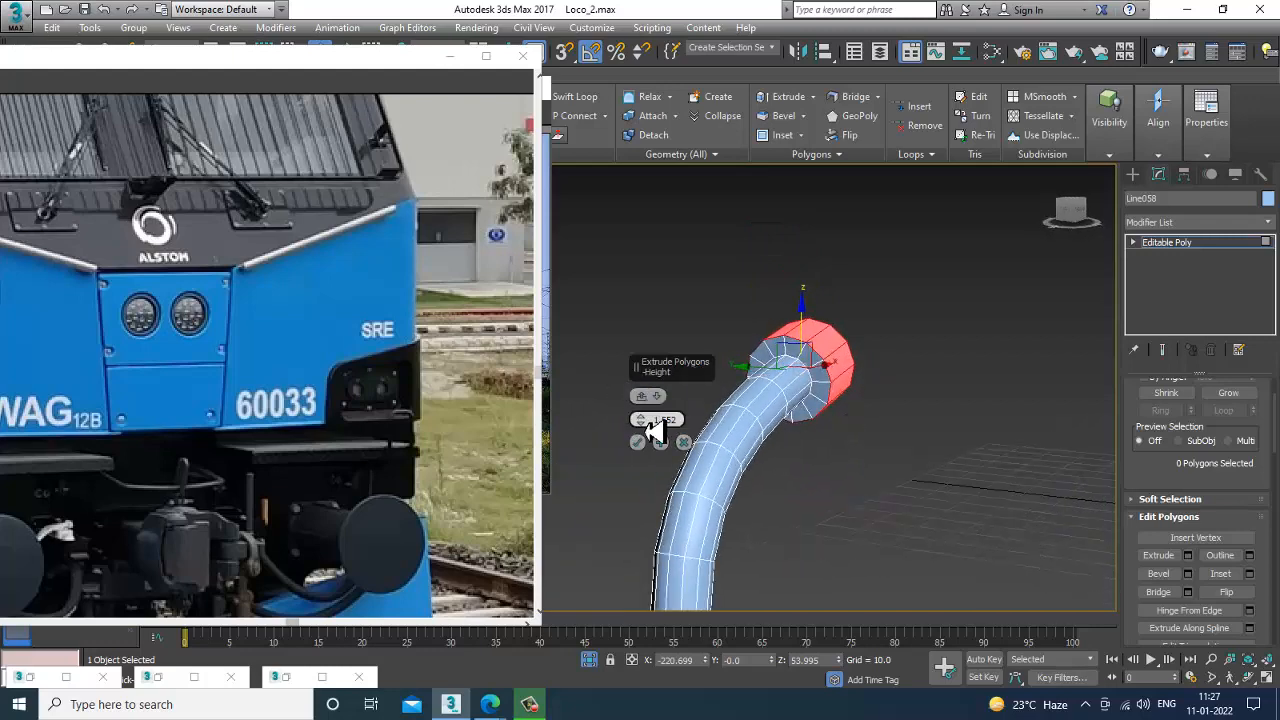
left_click_drag(657, 427, 657, 437)
left_click(639, 444)
Extrude two adjacent polygons on top of the hose beside the collar 3.187 by Local Normal to form a raised block
left_click(973, 520)
middle_click_drag(973, 520, 826, 393, "alt")
scroll(814, 431, "up", 2)
left_click(818, 393)
left_click(809, 388, "ctrl")
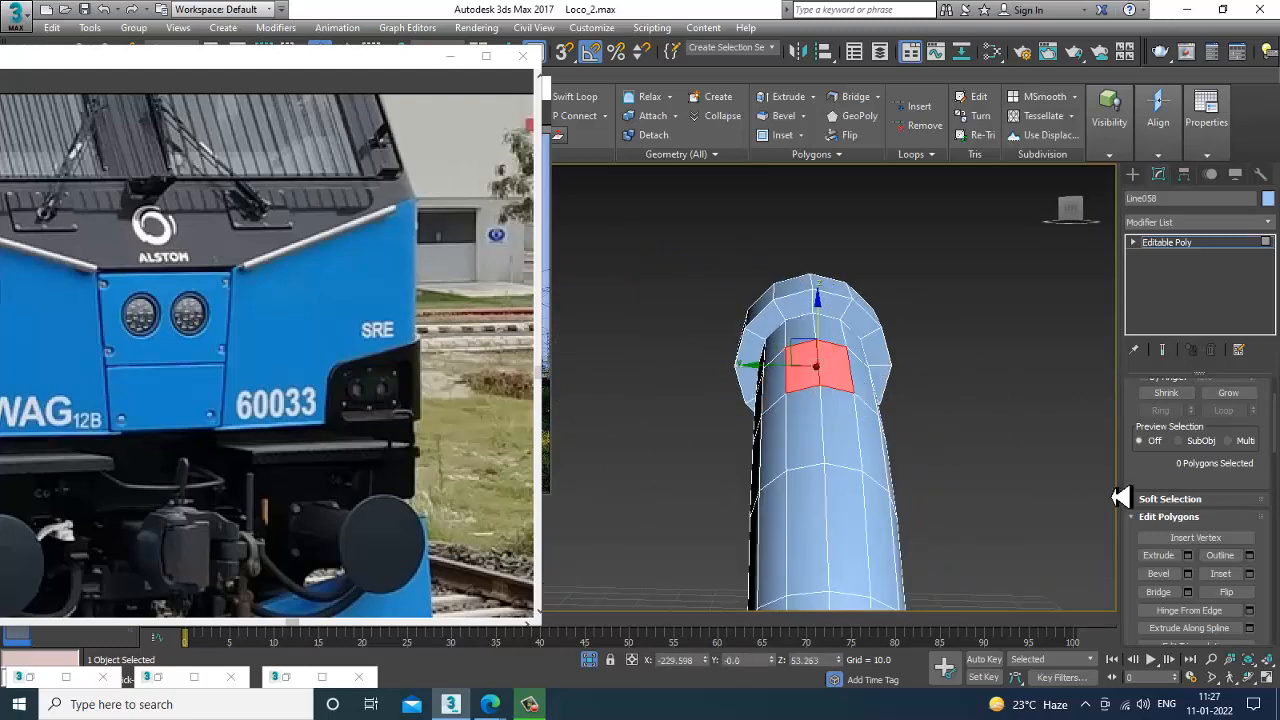
left_click(1188, 555)
middle_click_drag(909, 449, 622, 425, "alt")
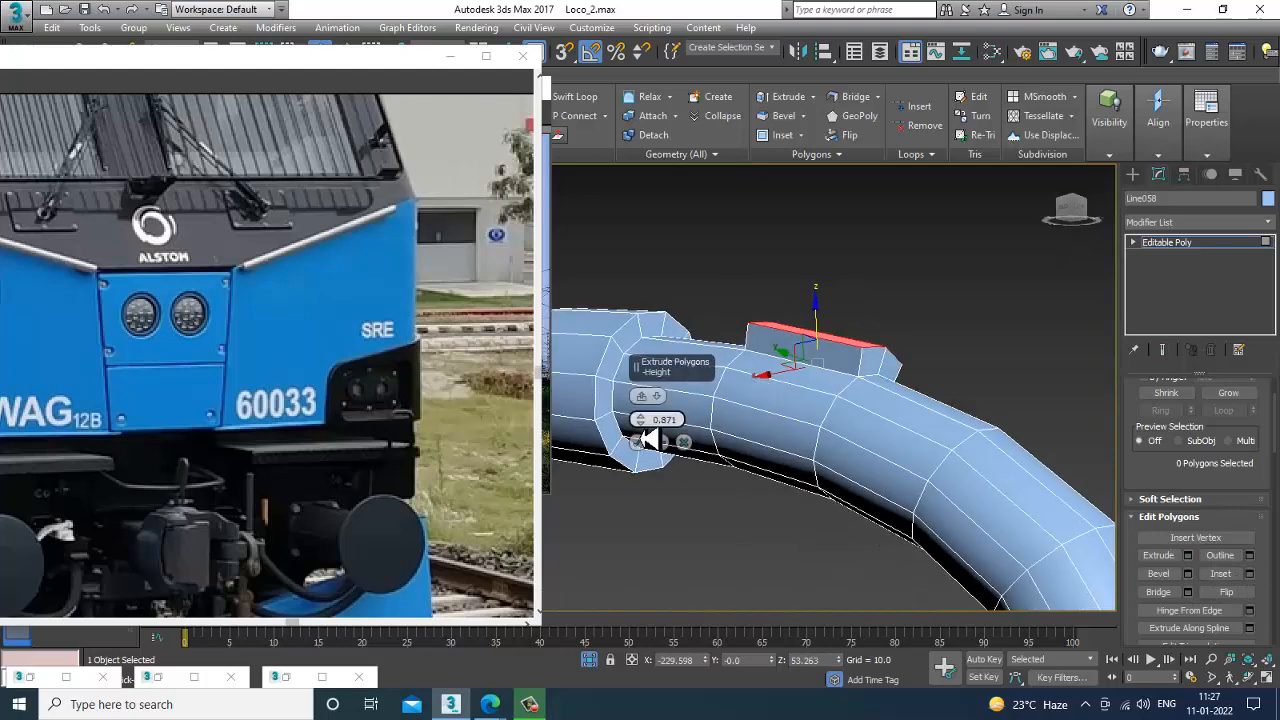
left_click_drag(641, 421, 644, 415)
left_click(639, 445)
Scale the top polygons of the raised block to even out its width and flatten its peaked top
middle_click_drag(648, 448, 926, 388, "alt")
key("r")
left_click_drag(929, 274, 884, 284)
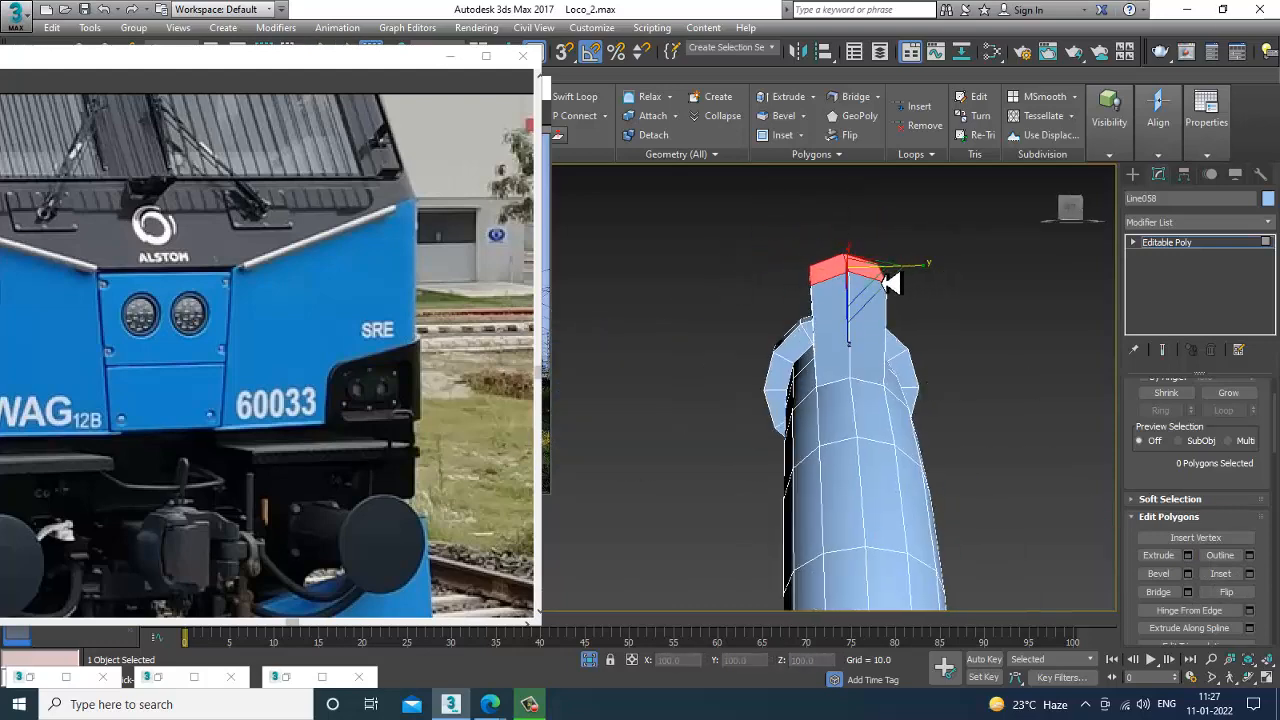
left_click(842, 340)
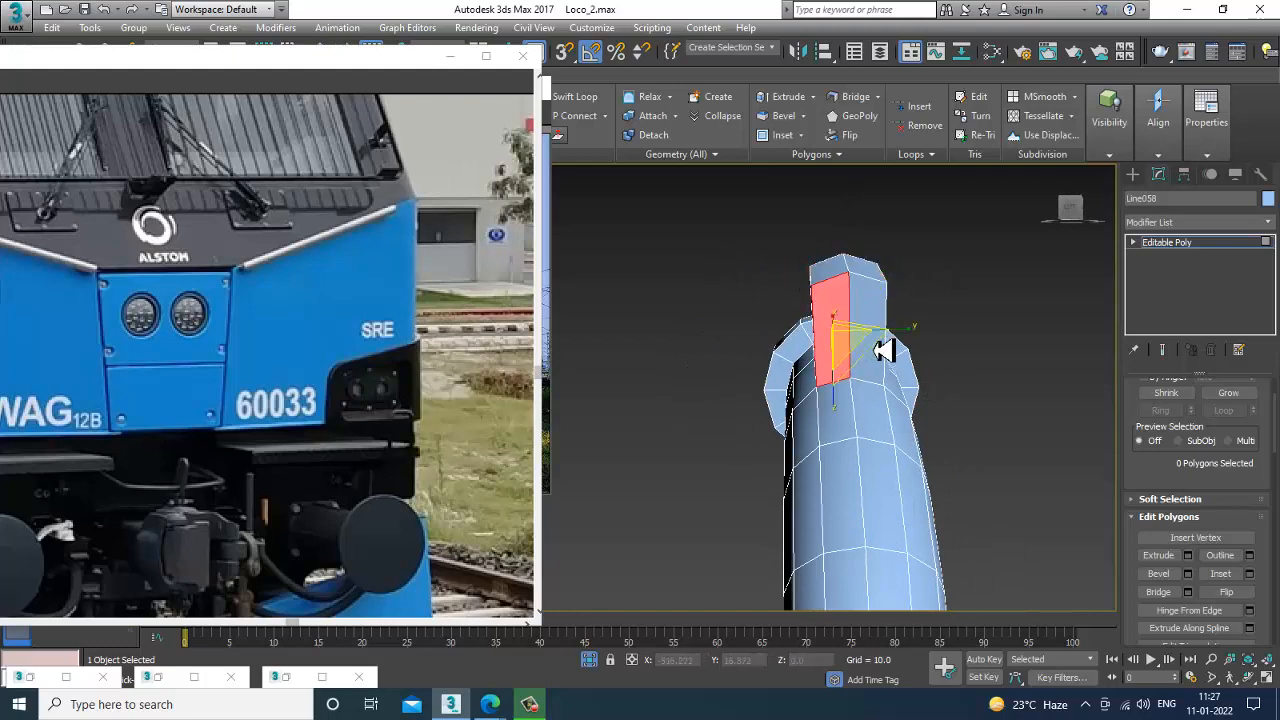
key("ctrl+z")
left_click_drag(849, 348, 848, 271)
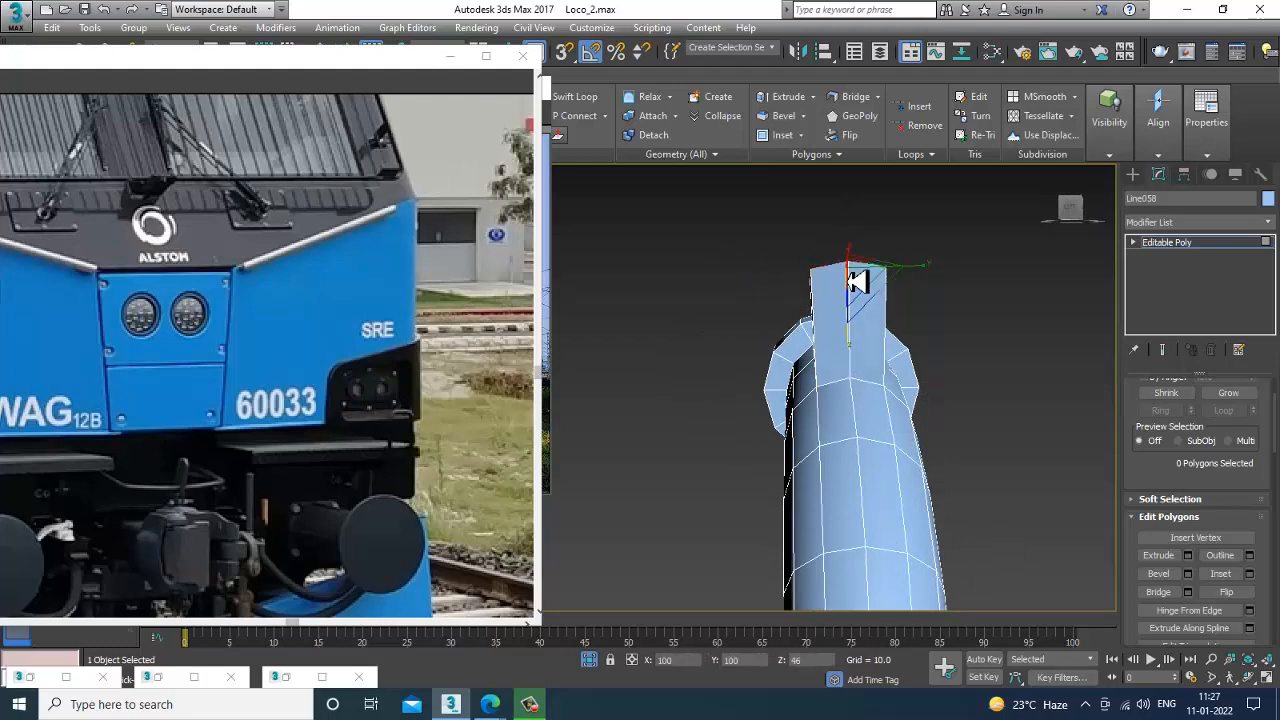
middle_click_drag(809, 323, 900, 443, "alt")
key("w")
Add two Swift Loop edge loops across the raised block, one near each end
scroll(918, 410, "up", 4)
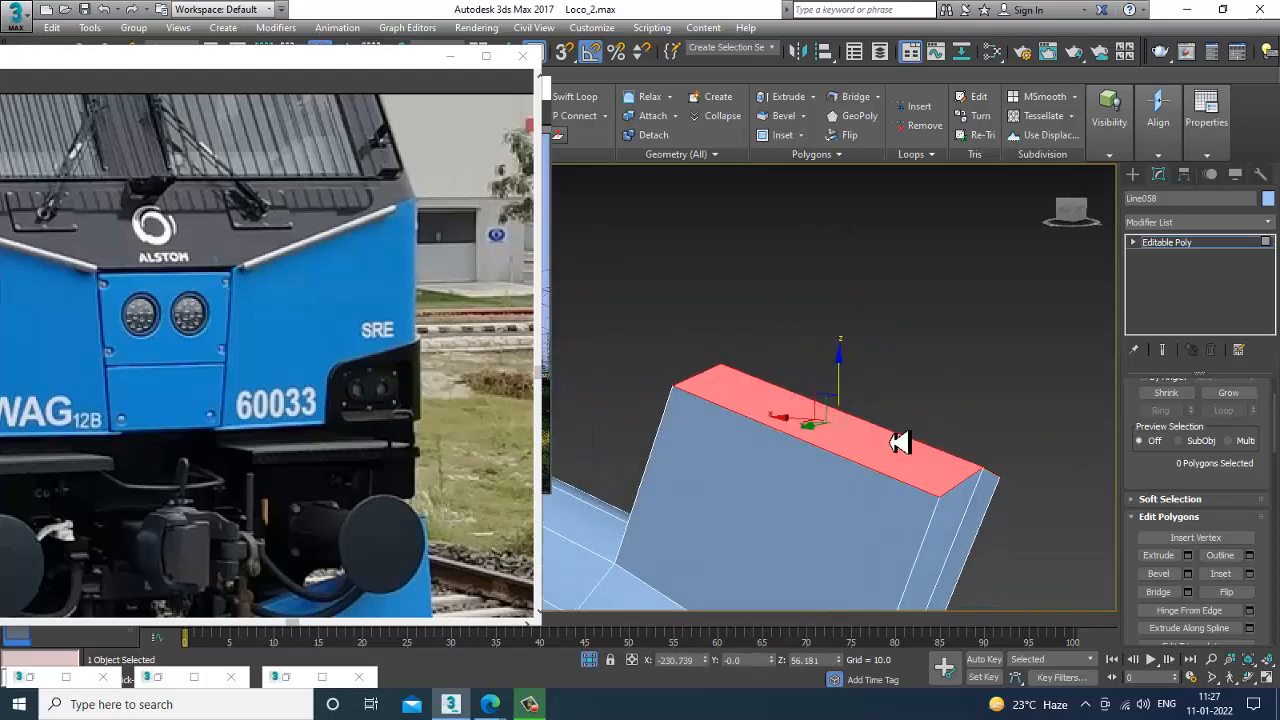
left_click(583, 108)
left_click(748, 428)
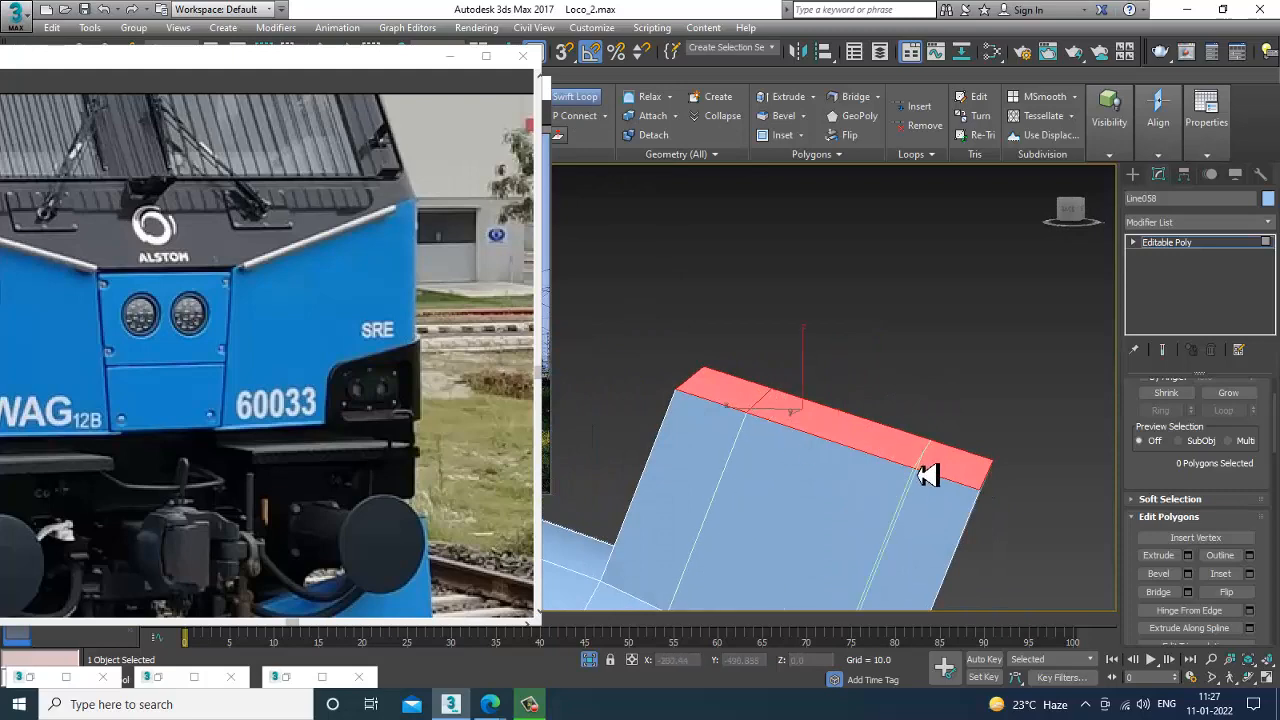
left_click(919, 475)
right_click(924, 479)
key("4")
middle_click_drag(863, 437, 932, 462, "alt")
key("4")
middle_click_drag(1034, 491, 967, 456, "alt")
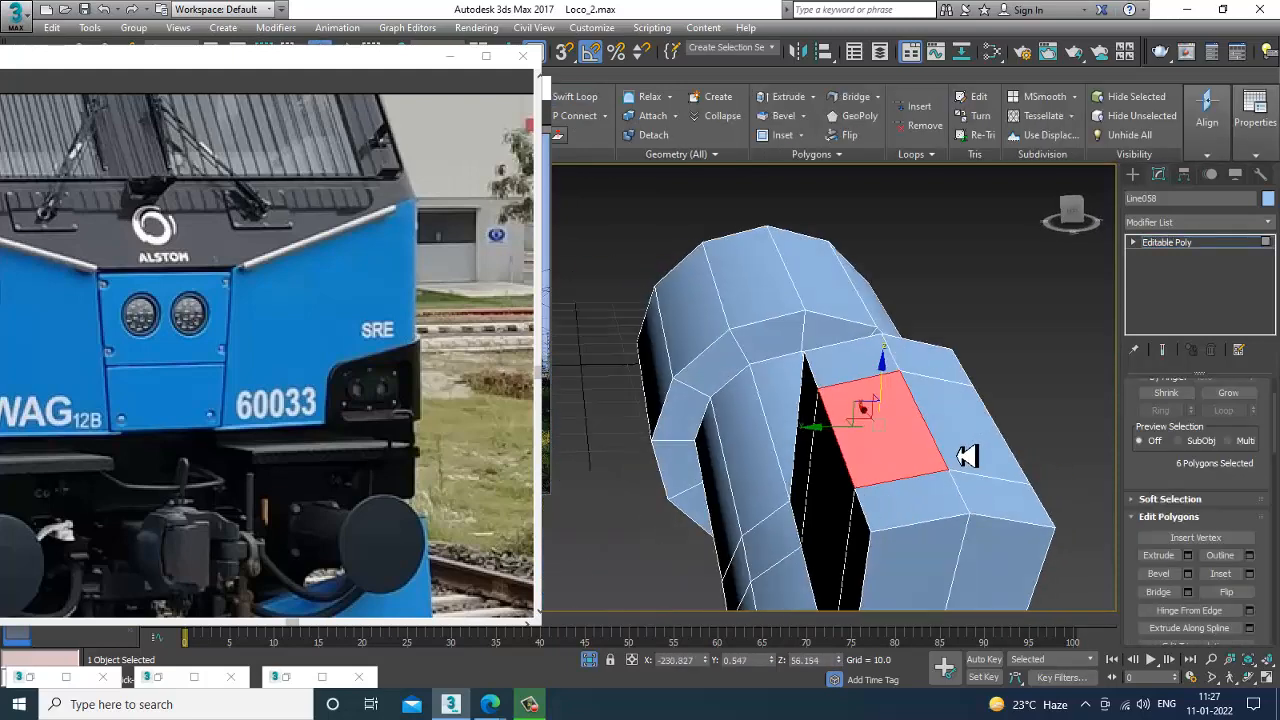
left_click(970, 454, "ctrl")
left_click(1188, 556)
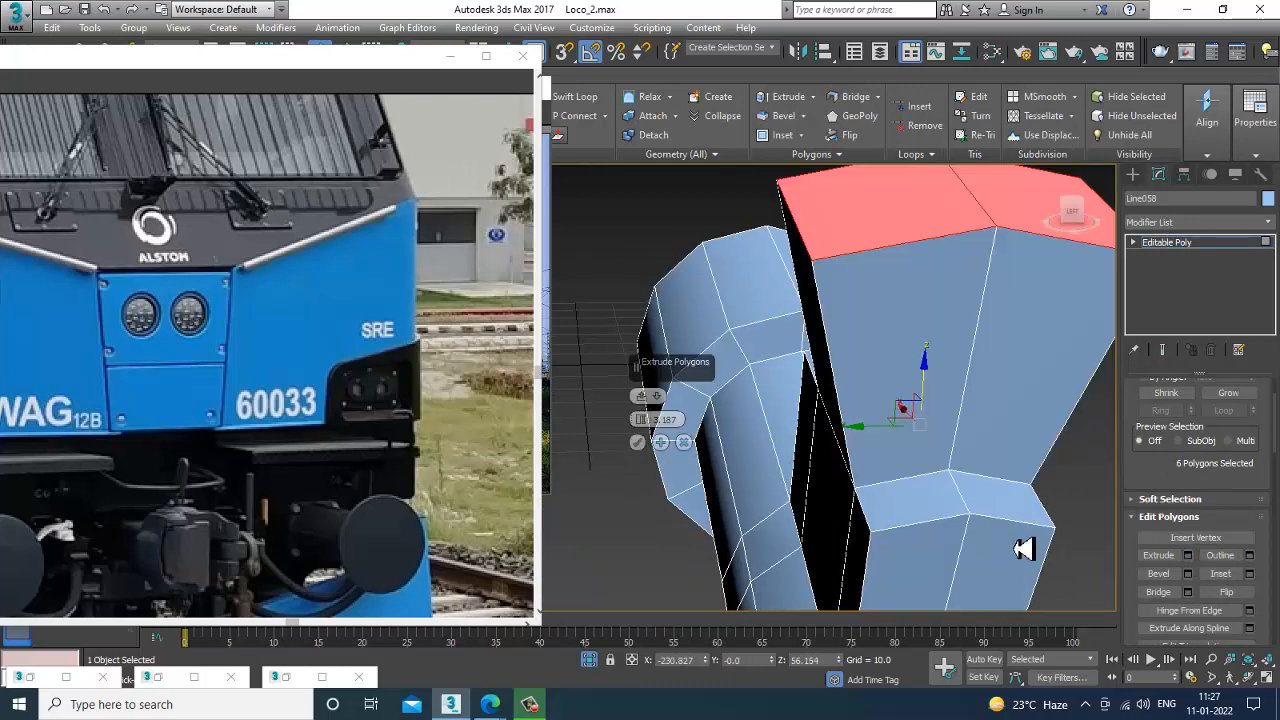
left_click_drag(645, 432, 660, 446)
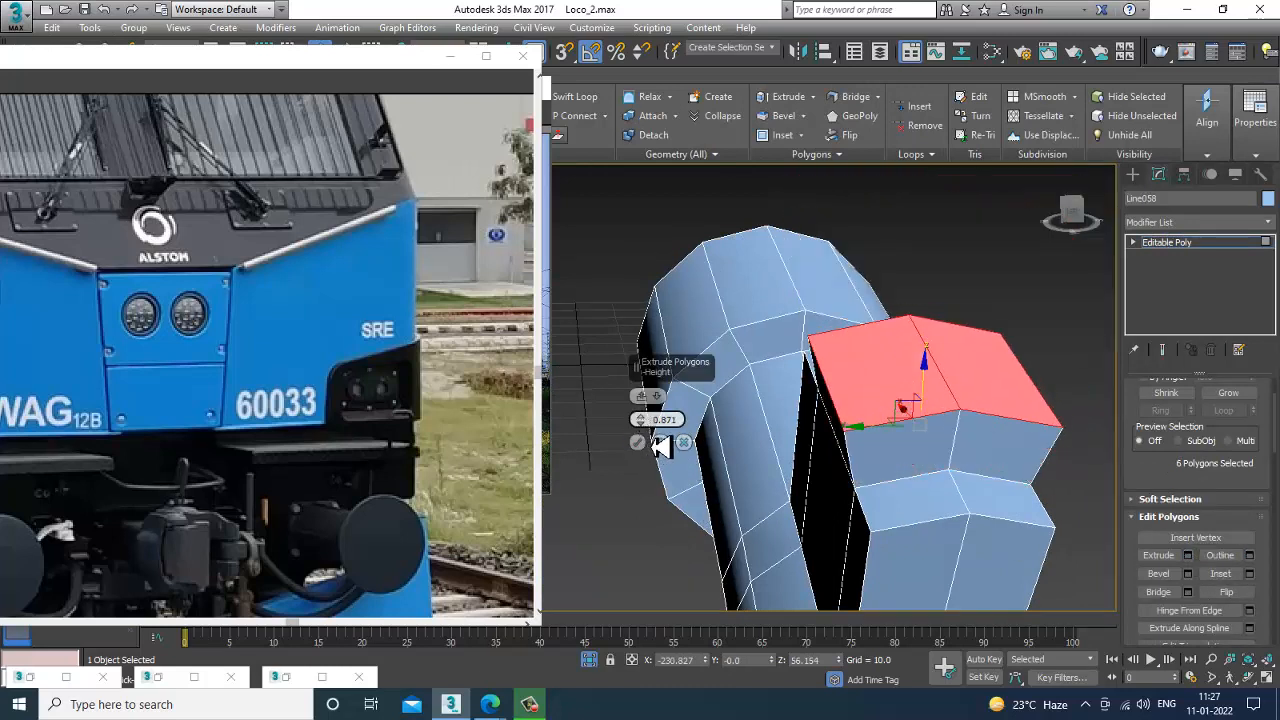
left_click(683, 443)
Extrude one middle polygon on the block's top 0.871 and flatten the extruded face by scaling it vertically
left_click(925, 453)
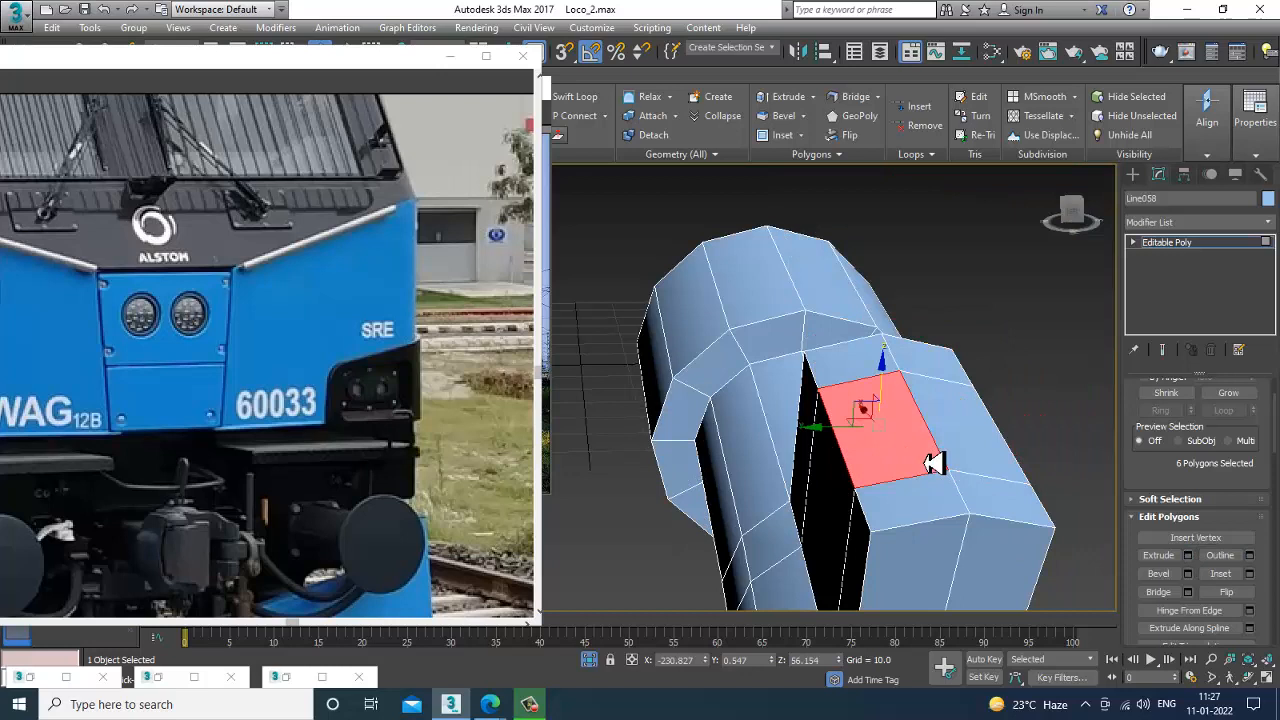
left_click(1189, 556)
left_click(638, 443)
middle_click_drag(945, 505, 897, 323, "alt")
left_click_drag(903, 461, 900, 425)
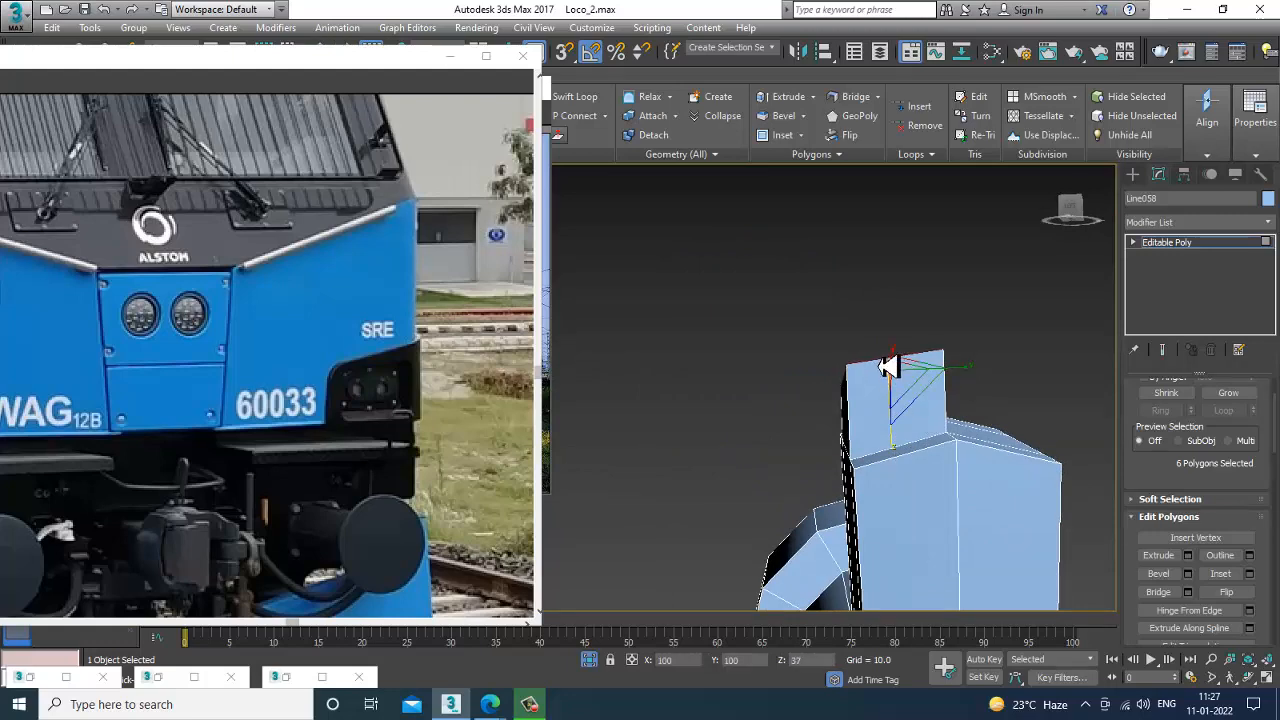
Rotate the small raised piece's top face parallel to the block below and shift it slightly to straighten its sides
middle_click_drag(887, 367, 1006, 386, "alt")
key("e")
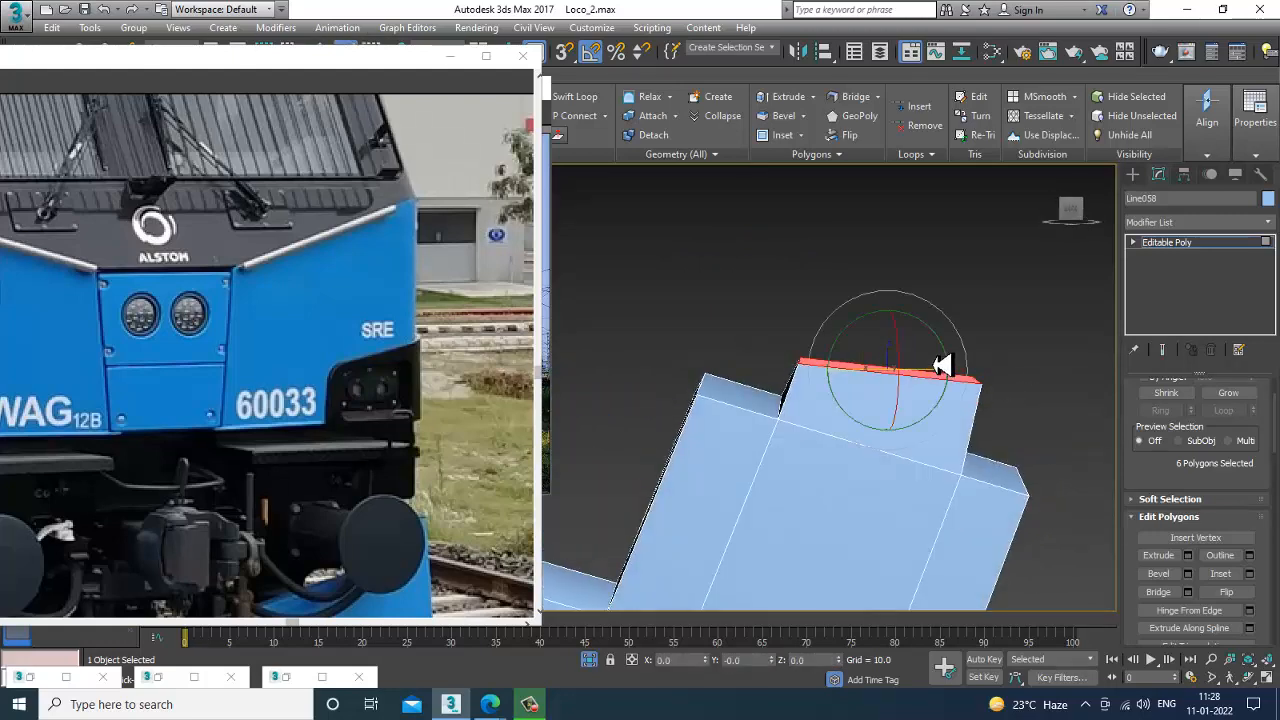
left_click_drag(952, 355, 937, 357)
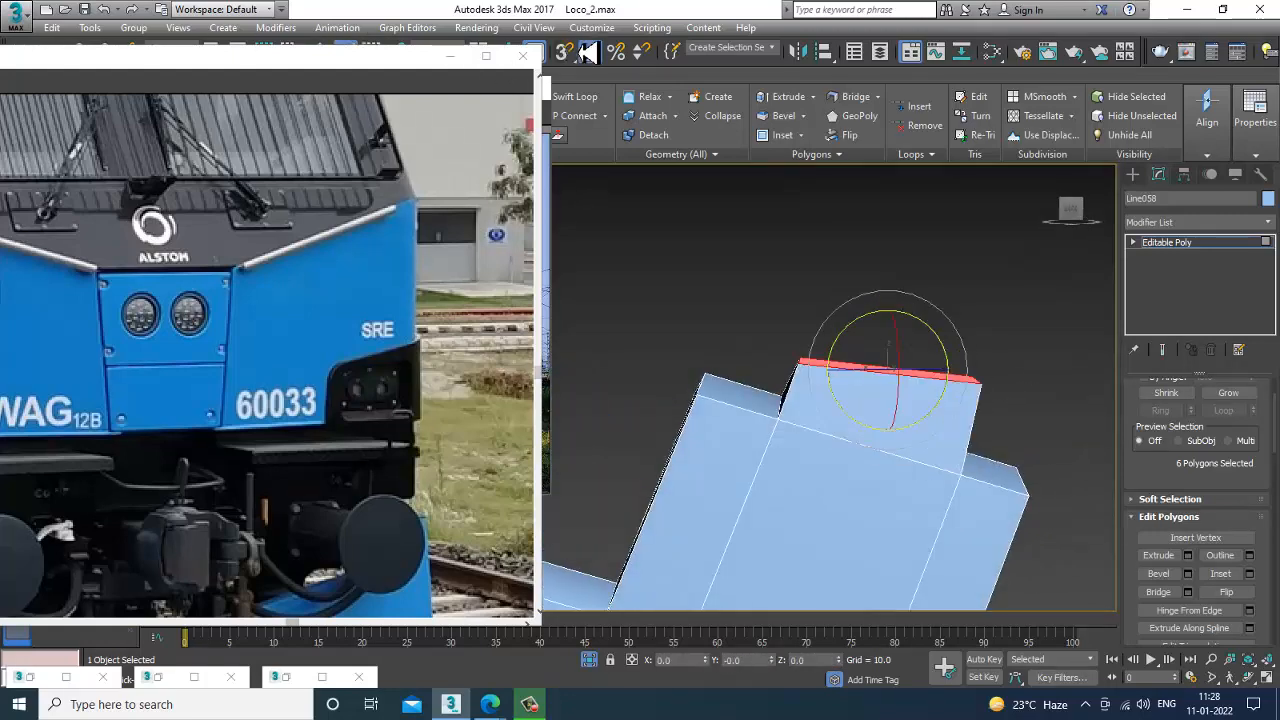
middle_click_drag(960, 349, 971, 446, "alt")
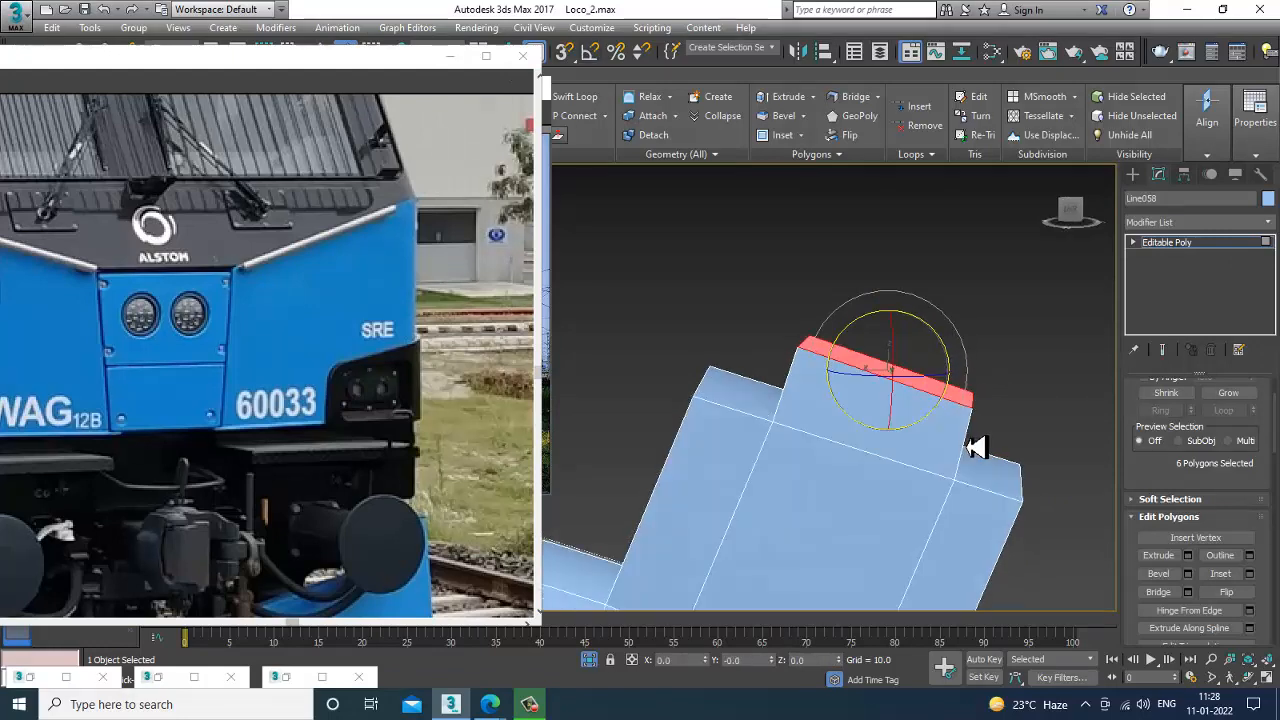
key("w")
left_click_drag(847, 381, 850, 381)
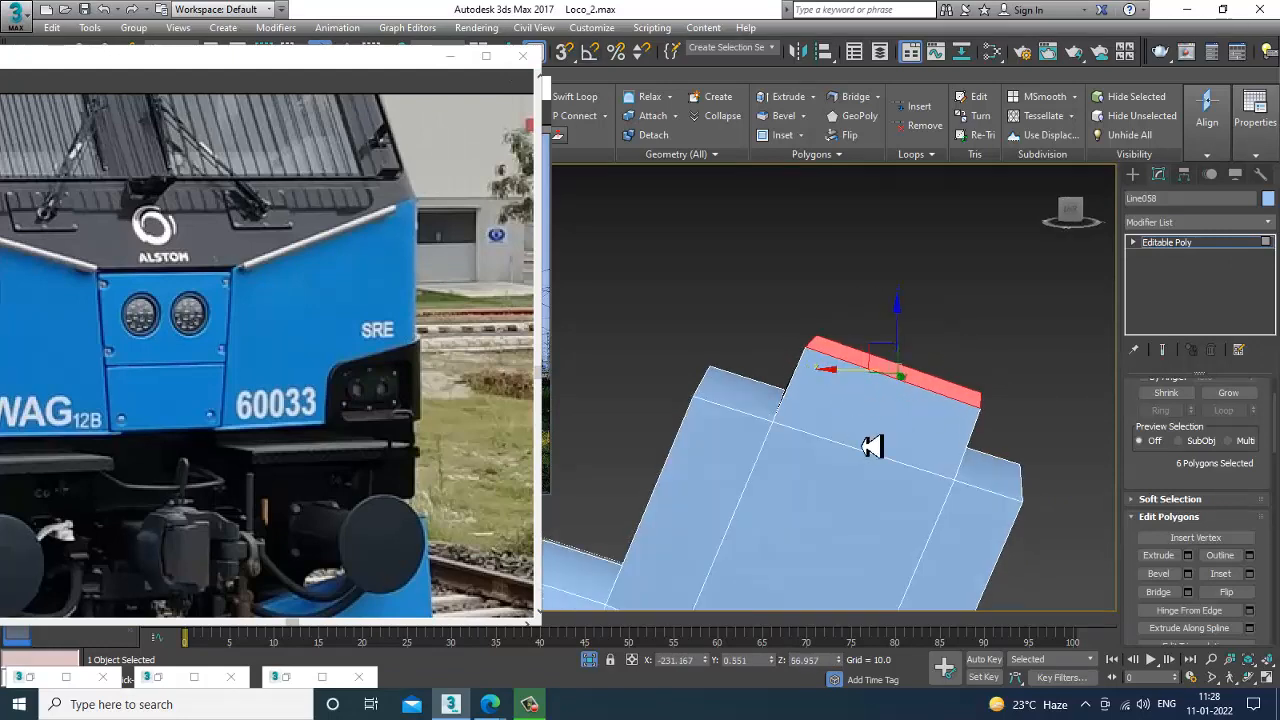
Extrude the side polygon of the small raised piece 7.139 to form a handle arm
key("4")
middle_click_drag(891, 449, 936, 476, "alt")
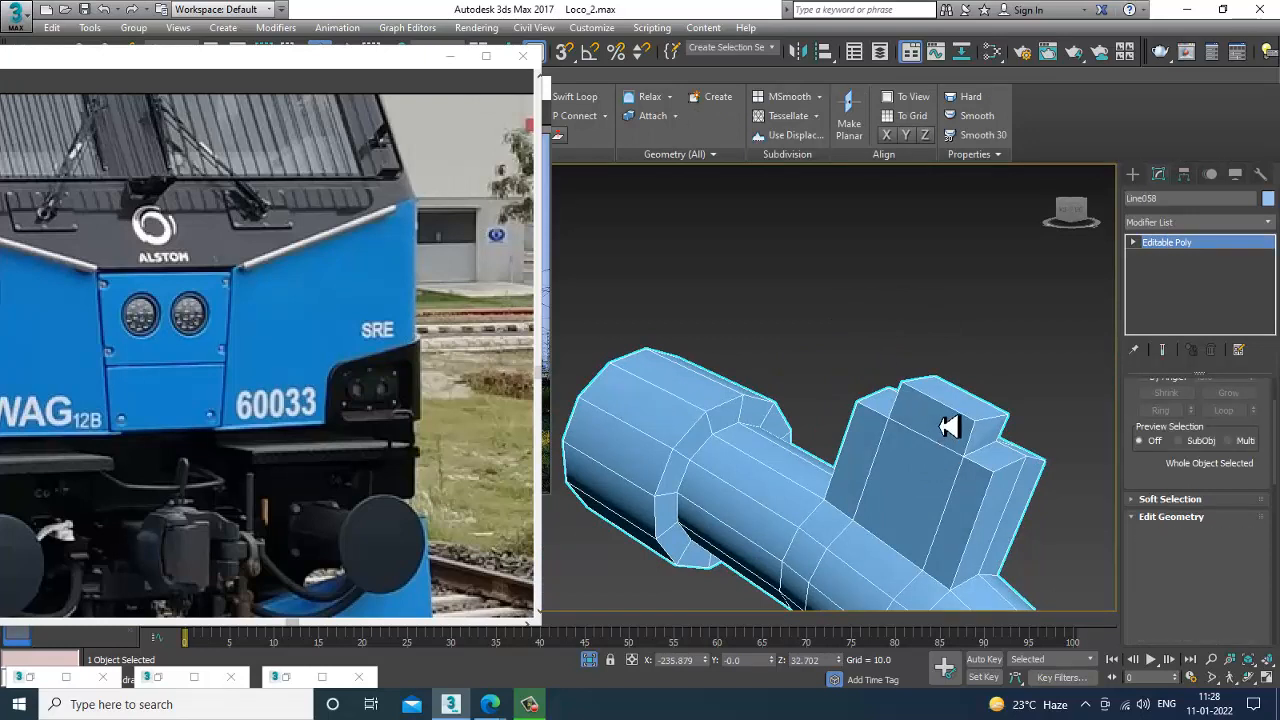
key("4")
left_click(938, 440)
left_click(1188, 555)
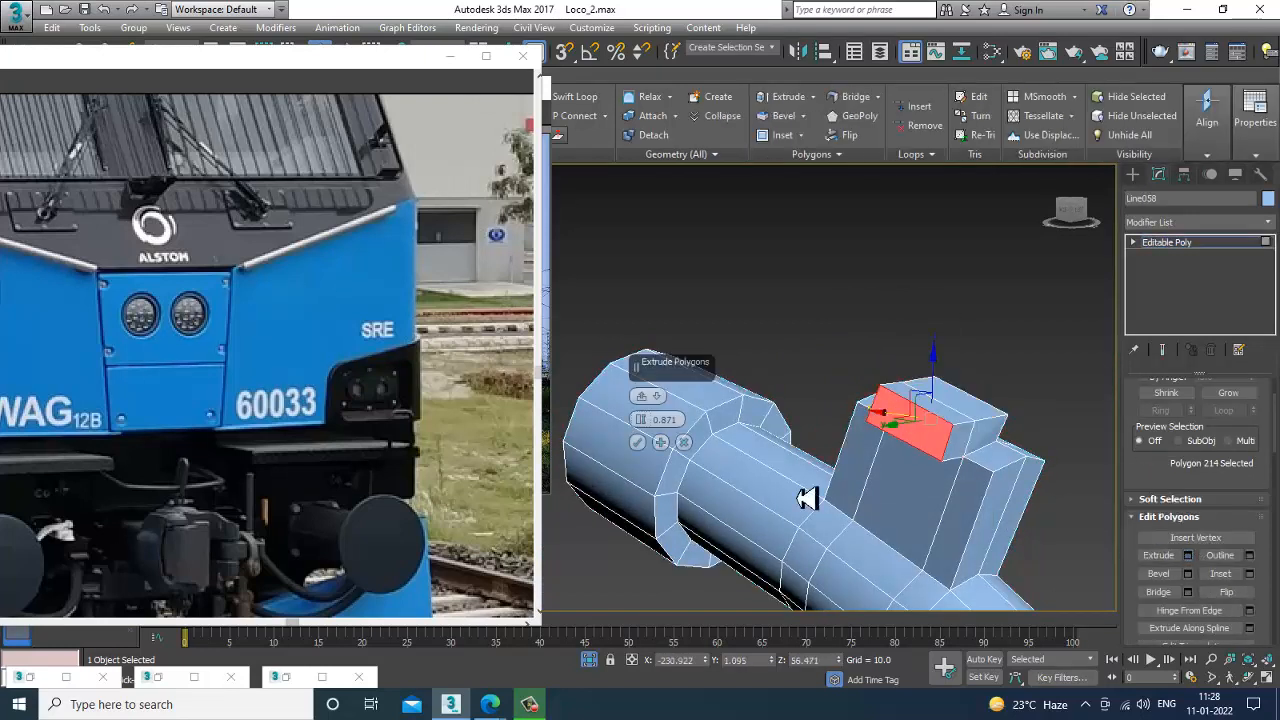
left_click_drag(647, 427, 633, 426)
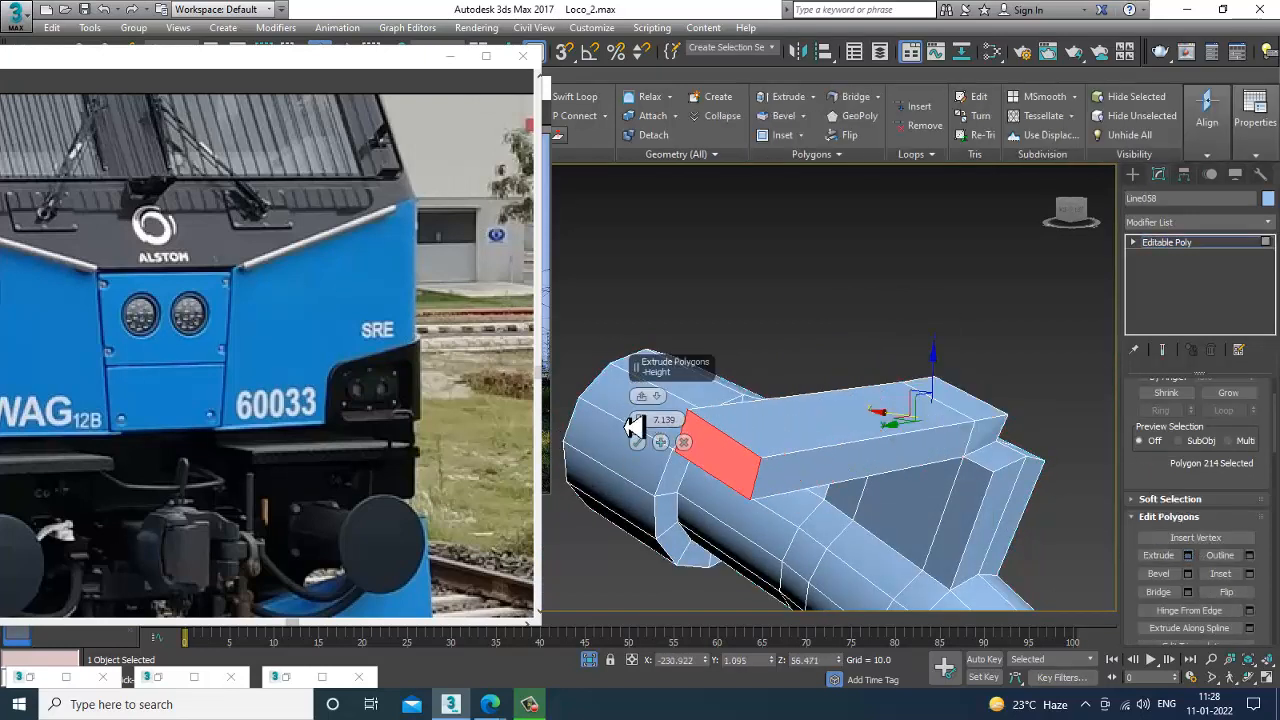
left_click(639, 443)
Scale down the handle arm's end face to taper it and pull the end further outward along Y
middle_click_drag(920, 377, 803, 482, "alt")
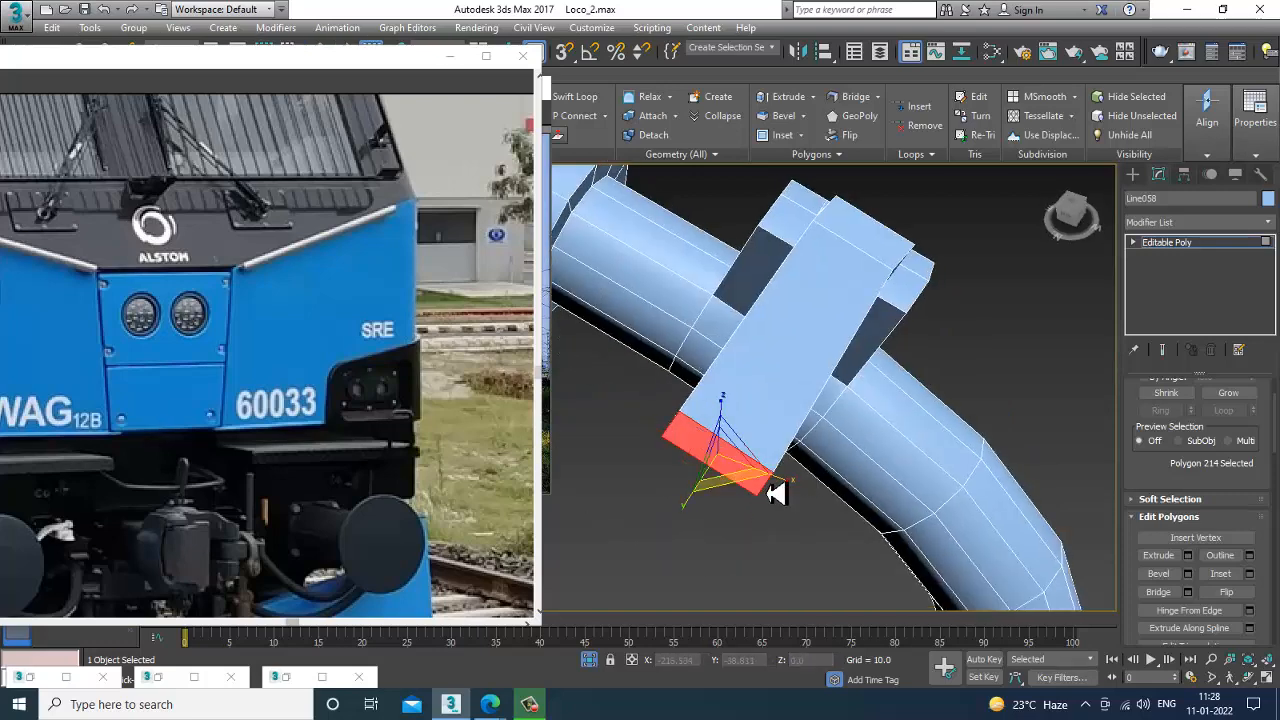
left_click_drag(788, 483, 720, 460)
scroll(721, 462, "down", 5)
middle_click_drag(805, 463, 737, 449, "alt")
key("w")
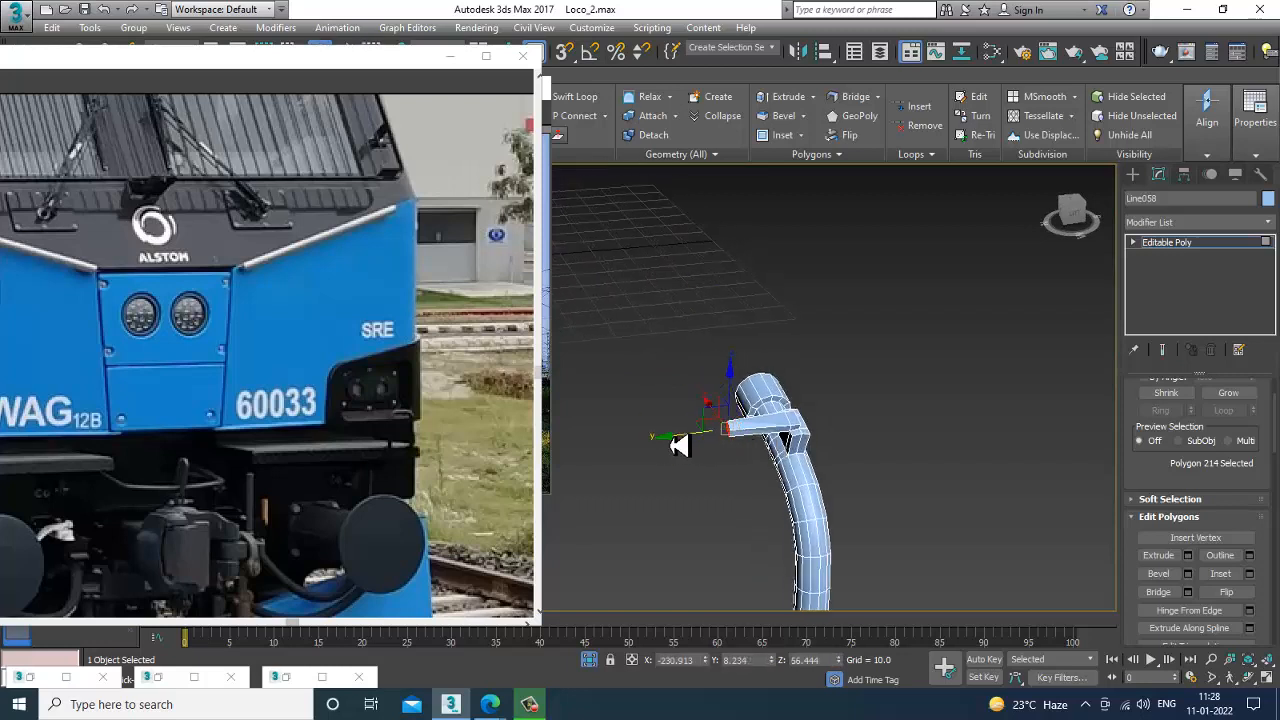
Examine the lower hose ends in the front-view photo and in Locomotive_WAG-12B_Alstom_04.jpg, arranging the image windows beside the viewport
middle_click_drag(843, 494, 837, 465, "alt")
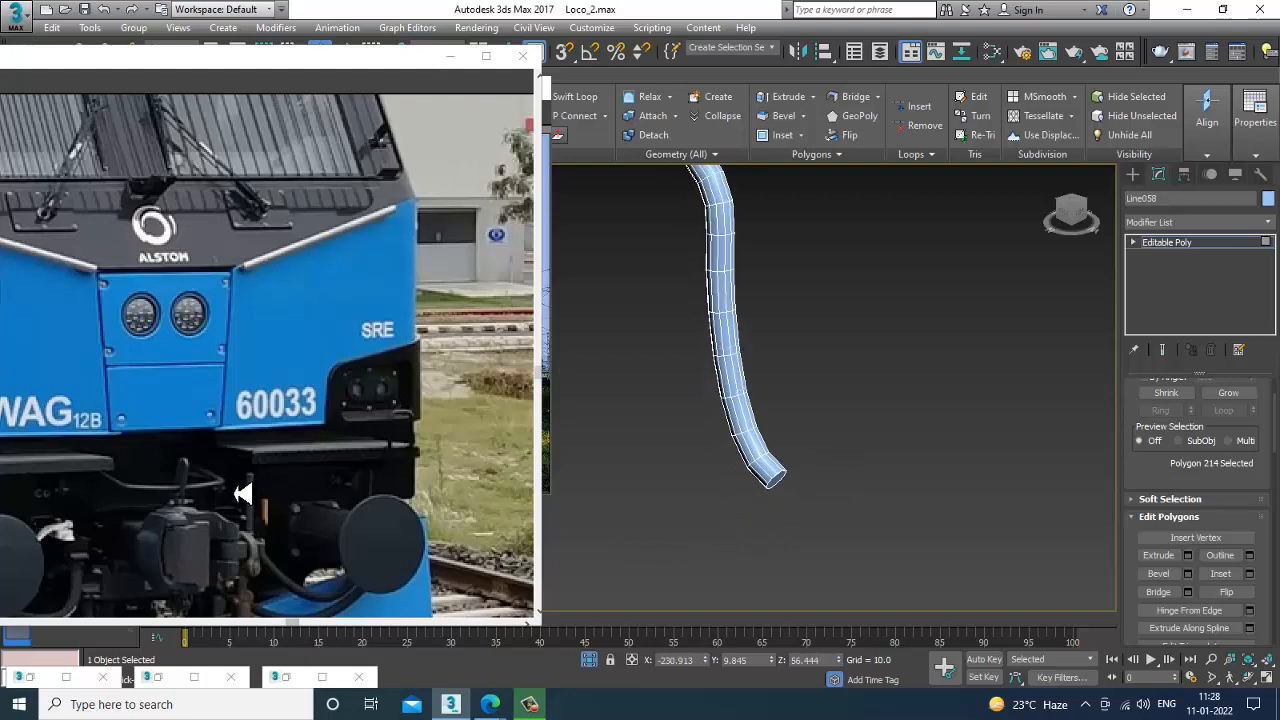
middle_click_drag(243, 493, 252, 393)
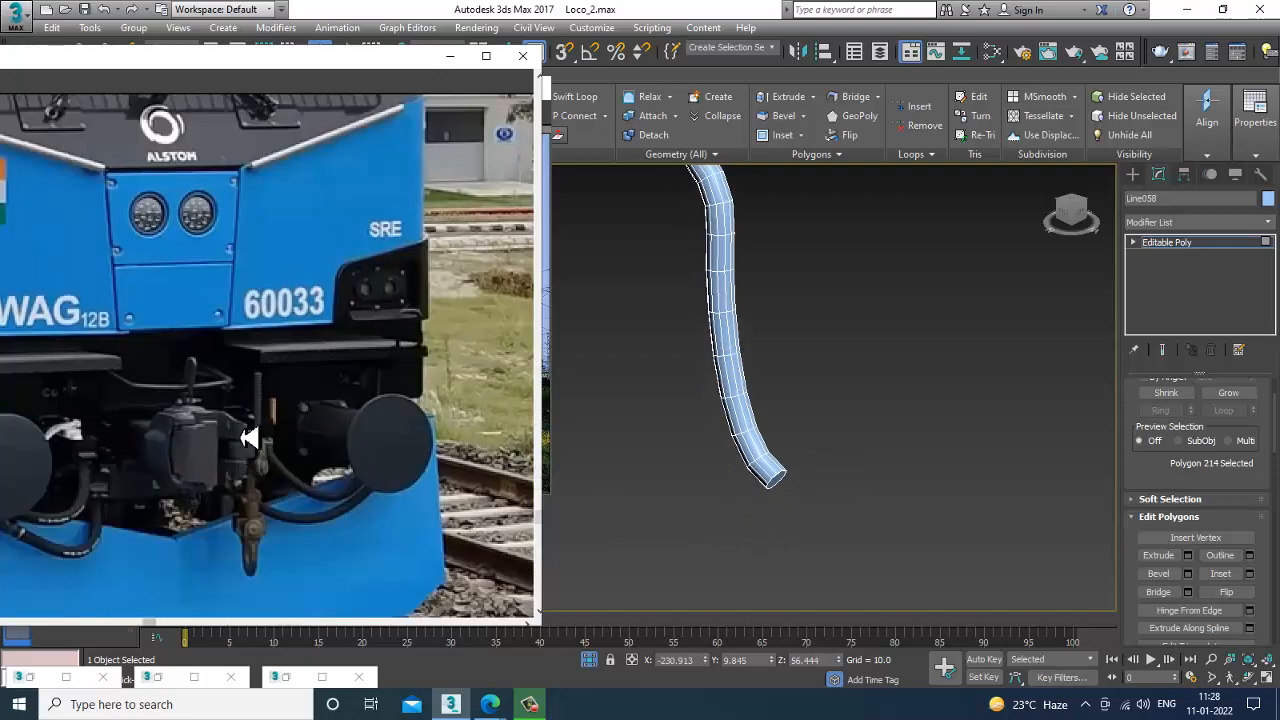
middle_click_drag(249, 438, 252, 437)
left_click_drag(293, 62, 220, 549)
scroll(71, 477, "up", 1)
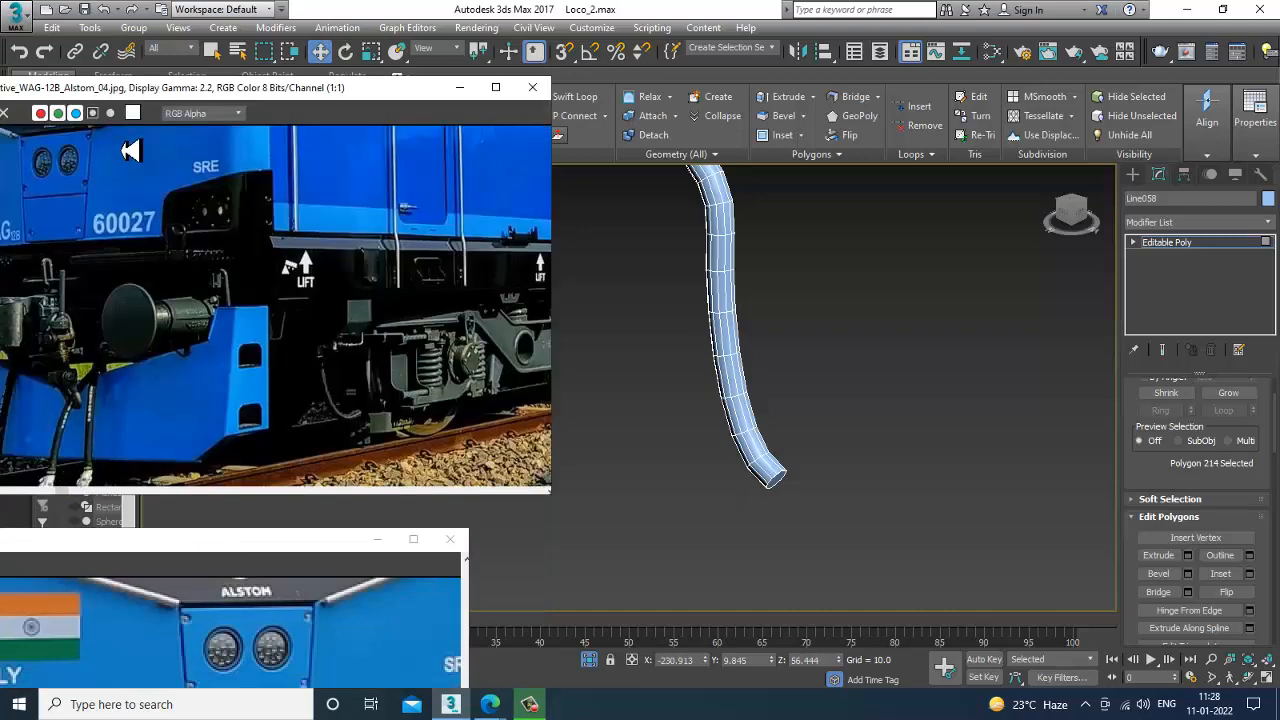
left_click_drag(148, 87, 334, 28)
scroll(895, 406, "up", 5)
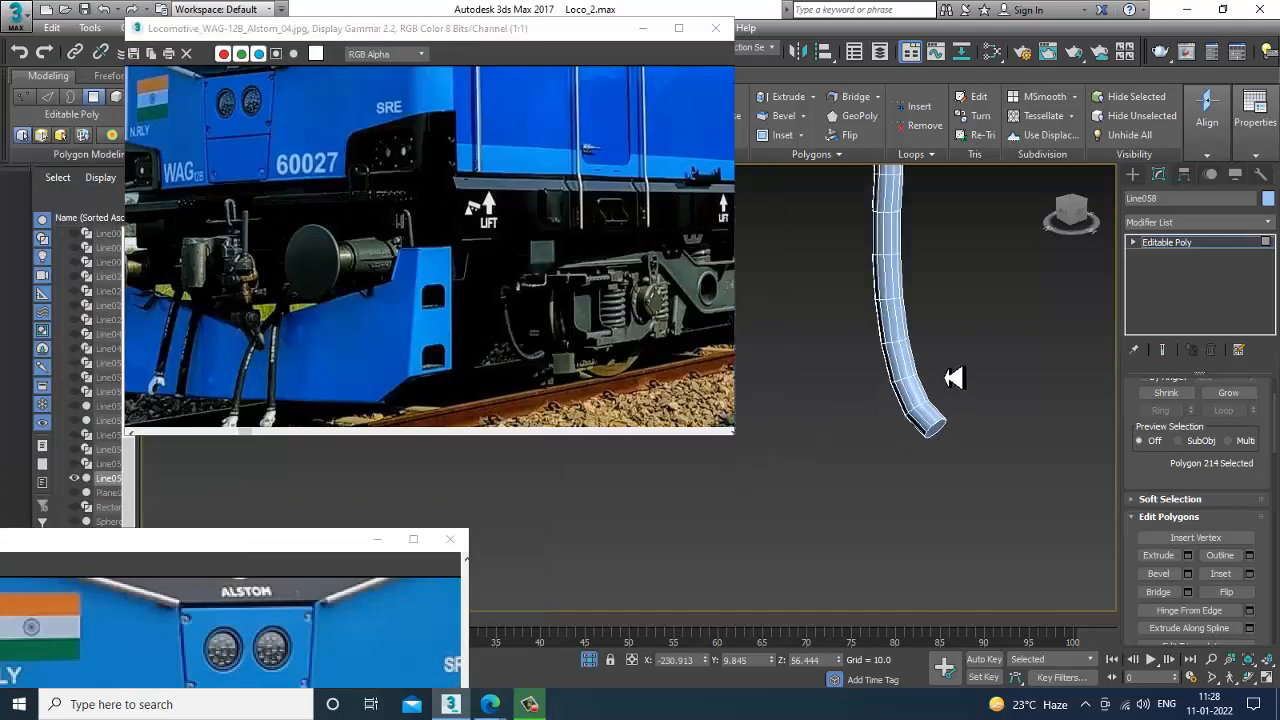
Cut an edge across one side of the hose's lower end cap
left_click(957, 434)
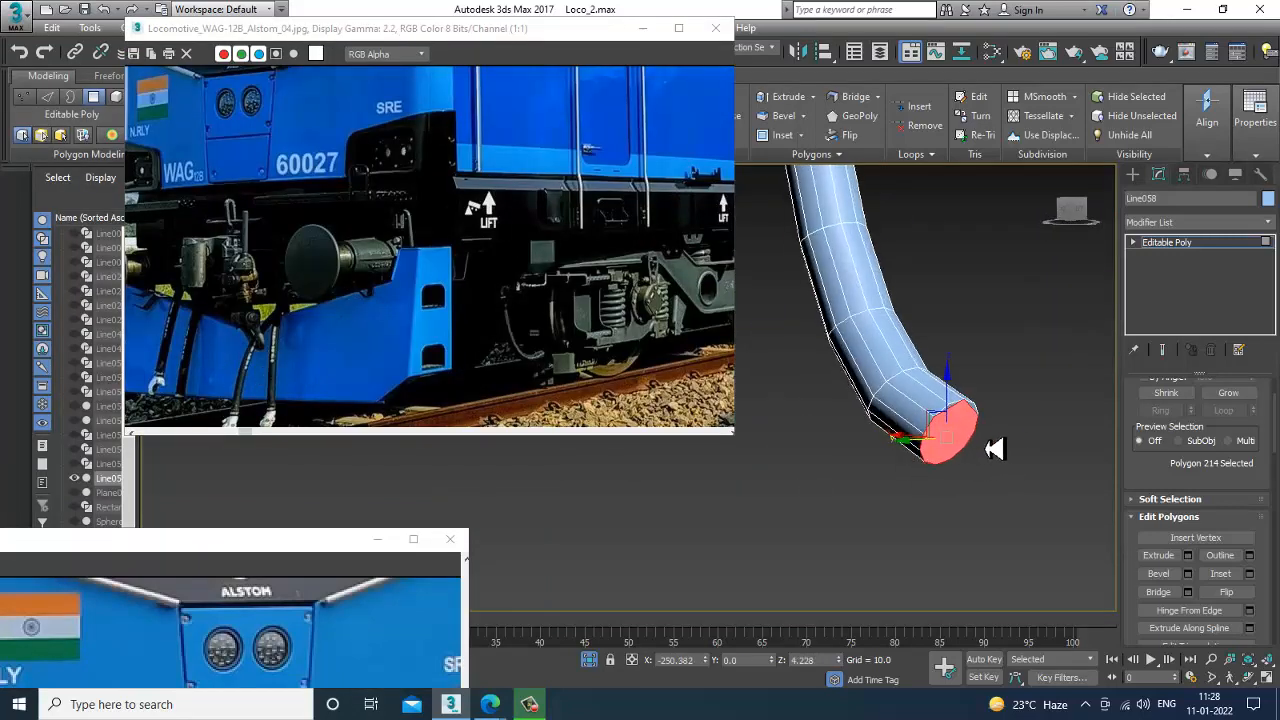
scroll(957, 420, "up", 4)
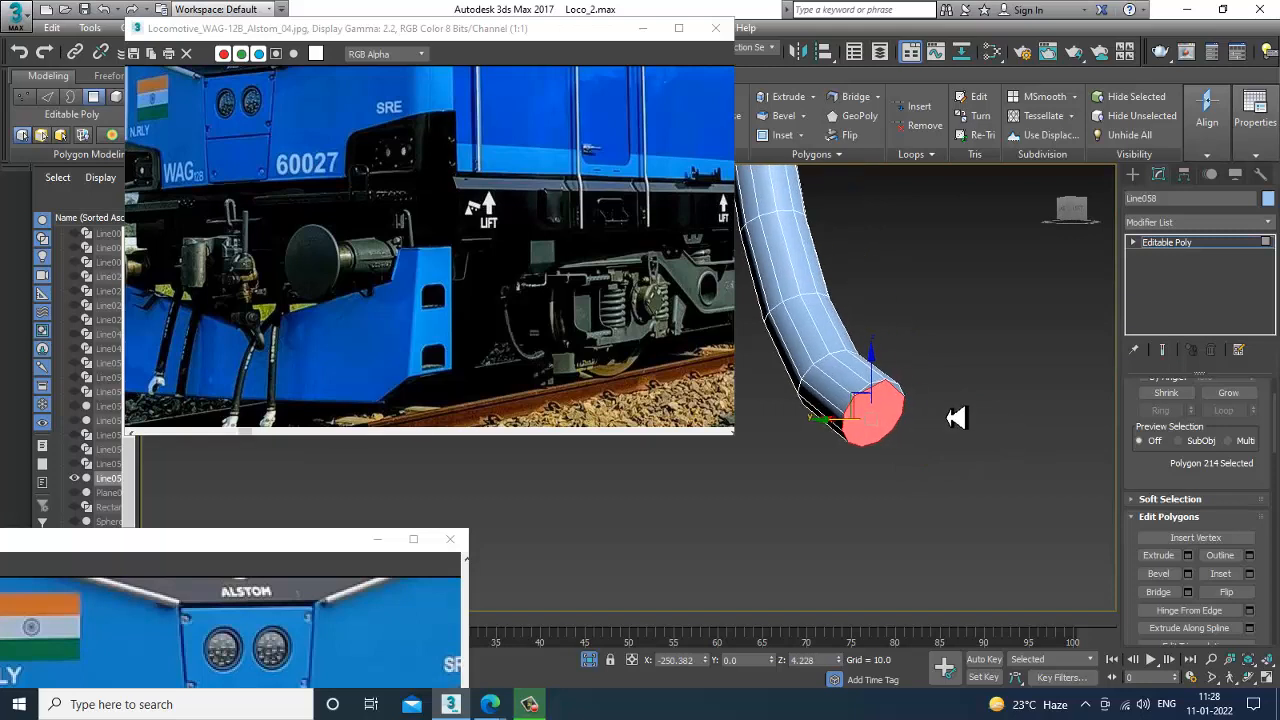
left_click(1137, 244)
left_click(1163, 256)
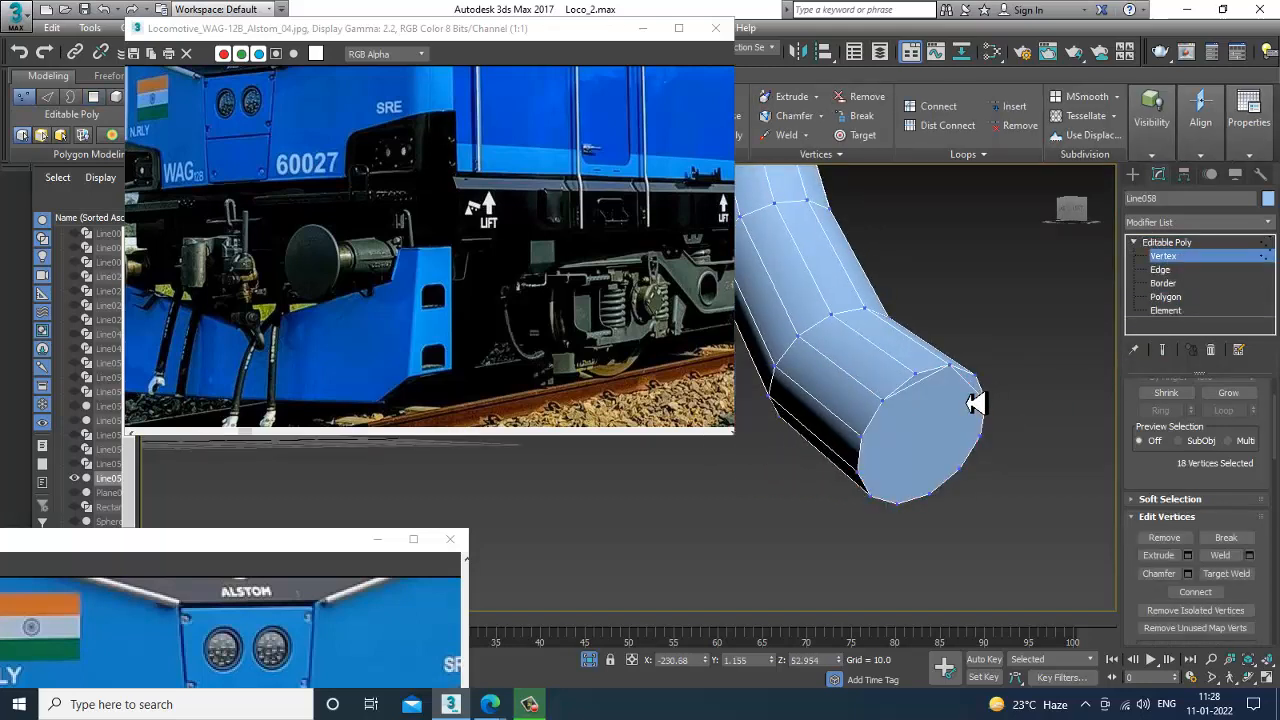
key("2")
left_click(920, 403)
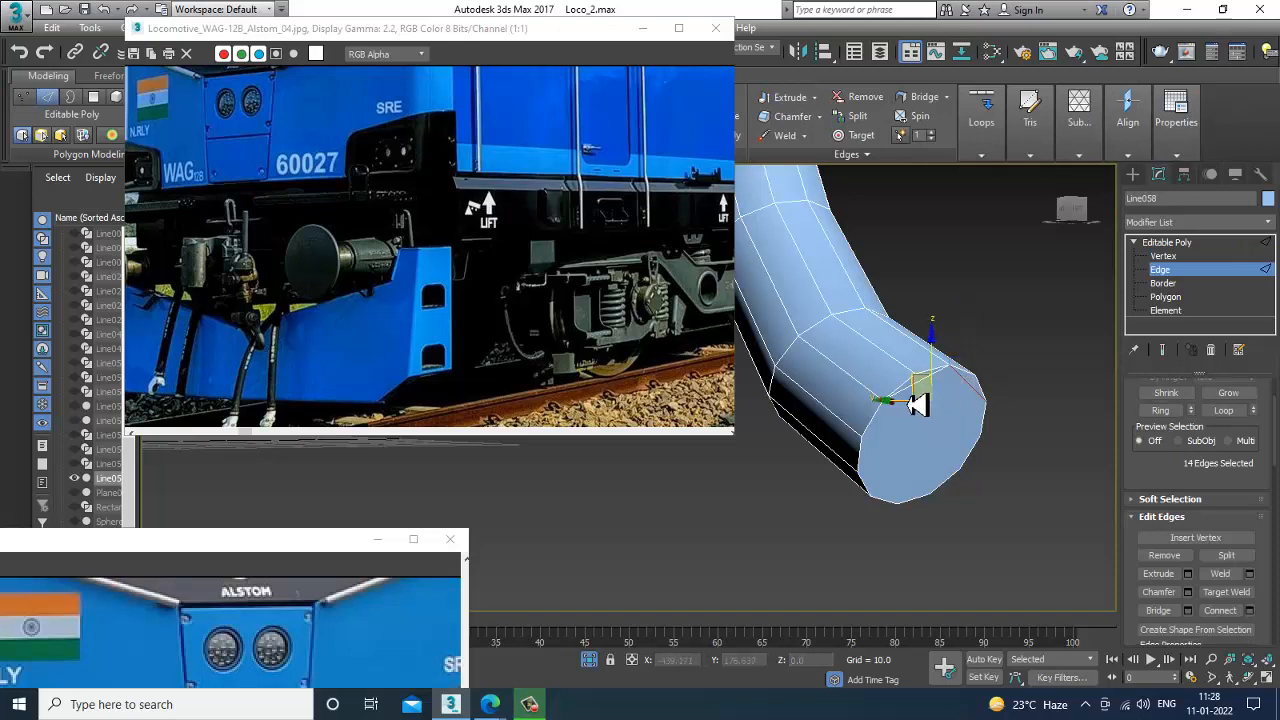
left_click(978, 400)
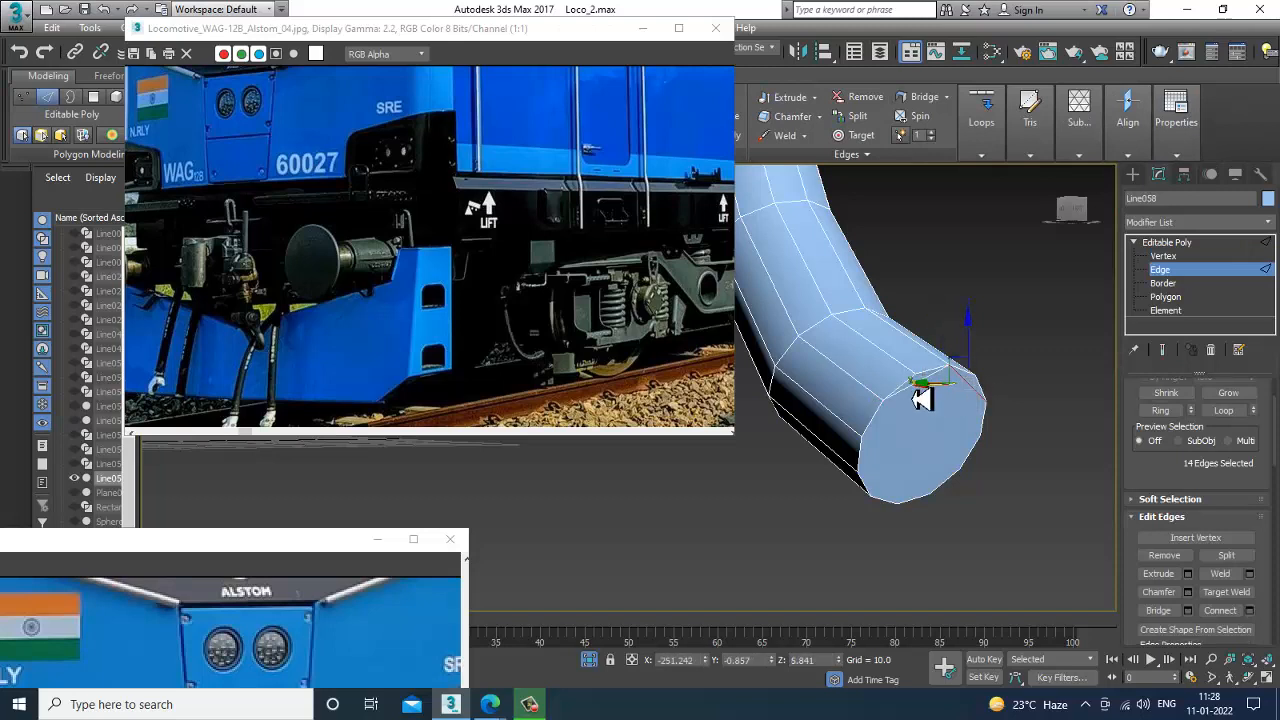
left_click(944, 393)
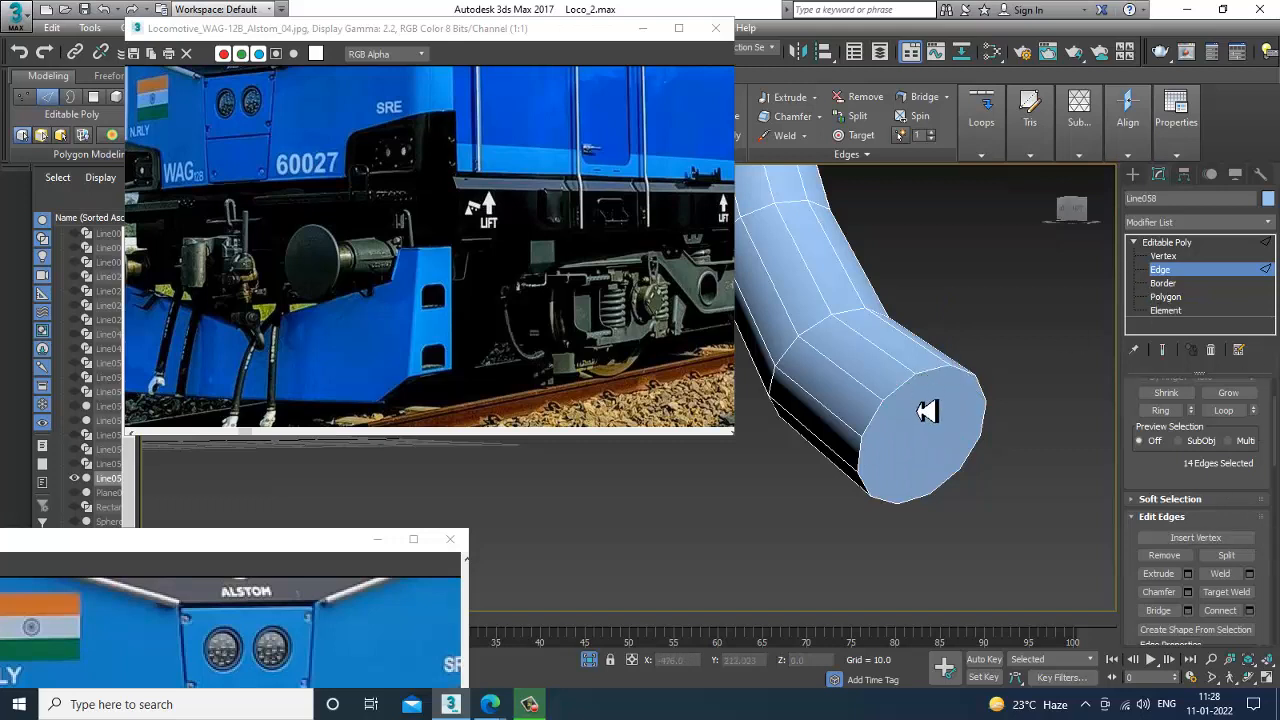
right_click(918, 408)
left_click(888, 267)
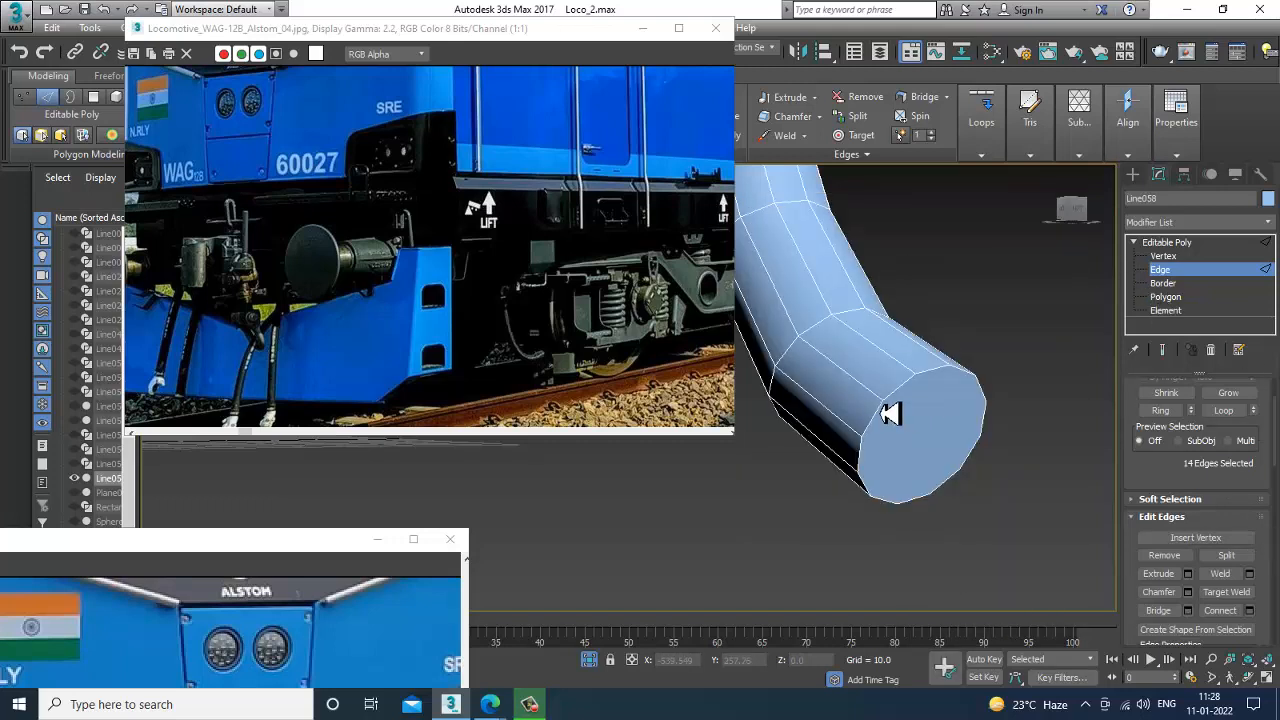
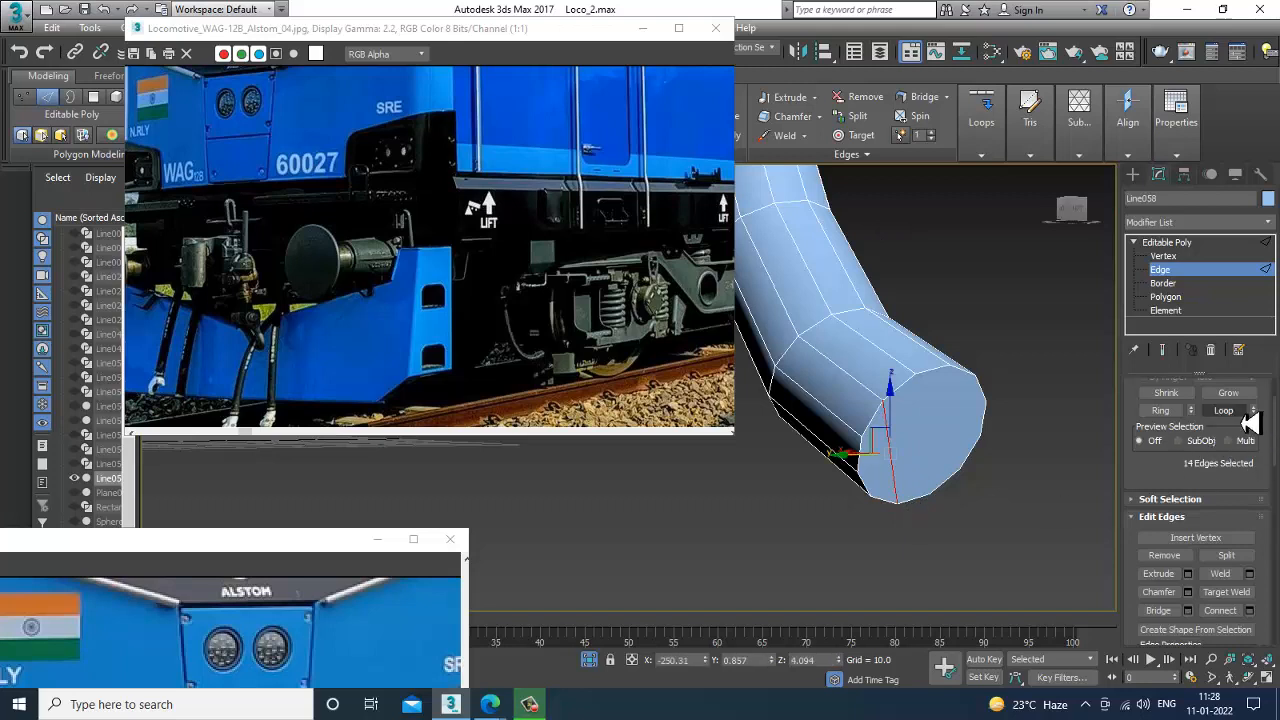
Extrude the cut-off side polygon of the hose's end cap 2.234 and shift its end face slightly along X
key("4")
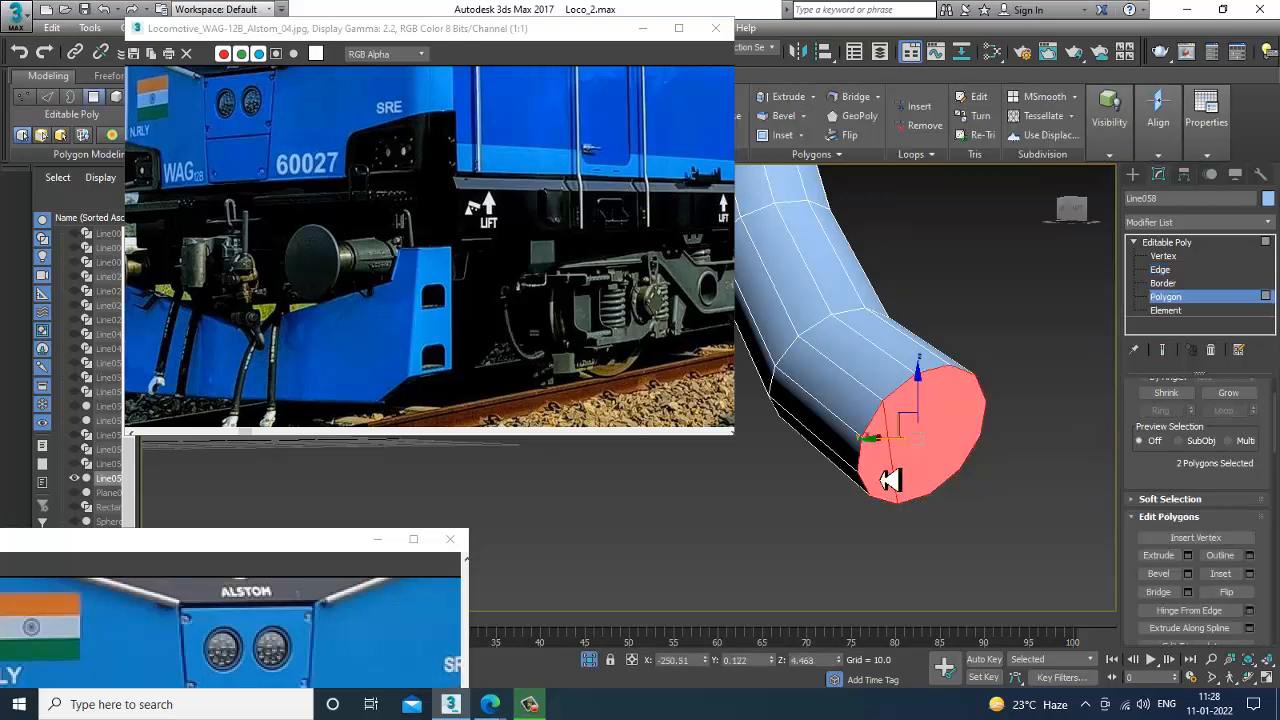
left_click(872, 455)
left_click(1189, 557)
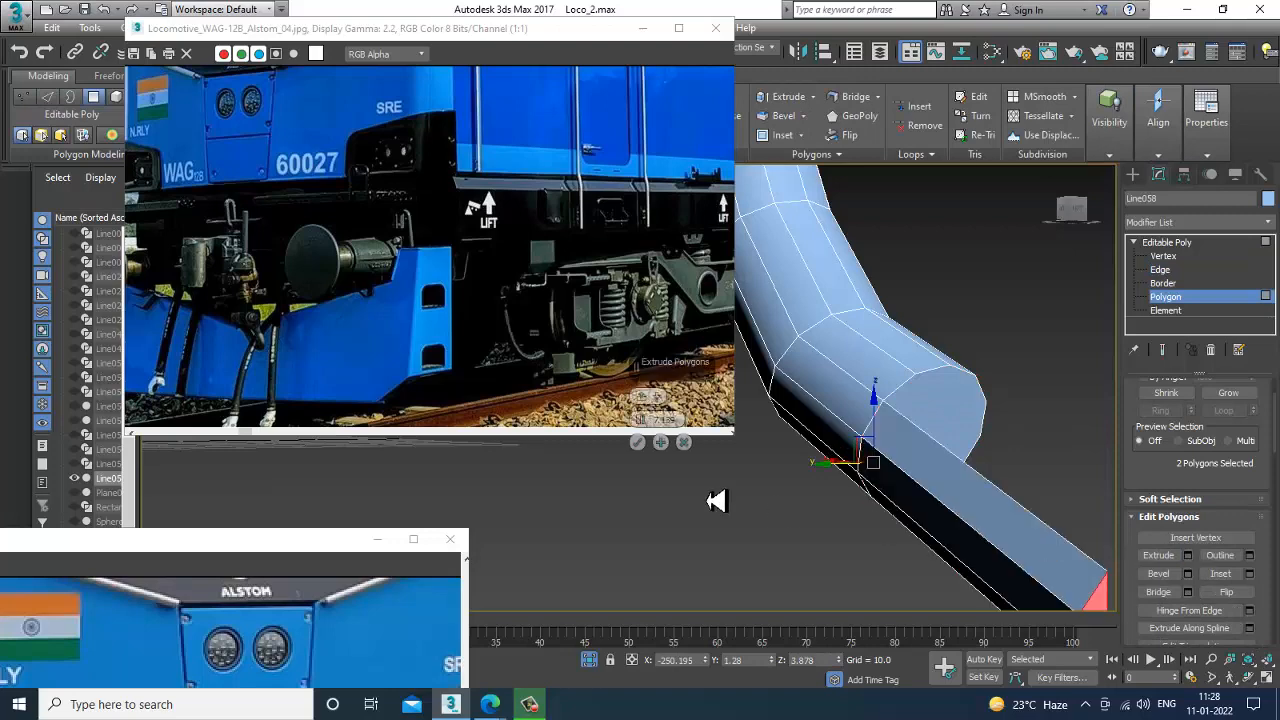
left_click_drag(652, 437, 674, 457)
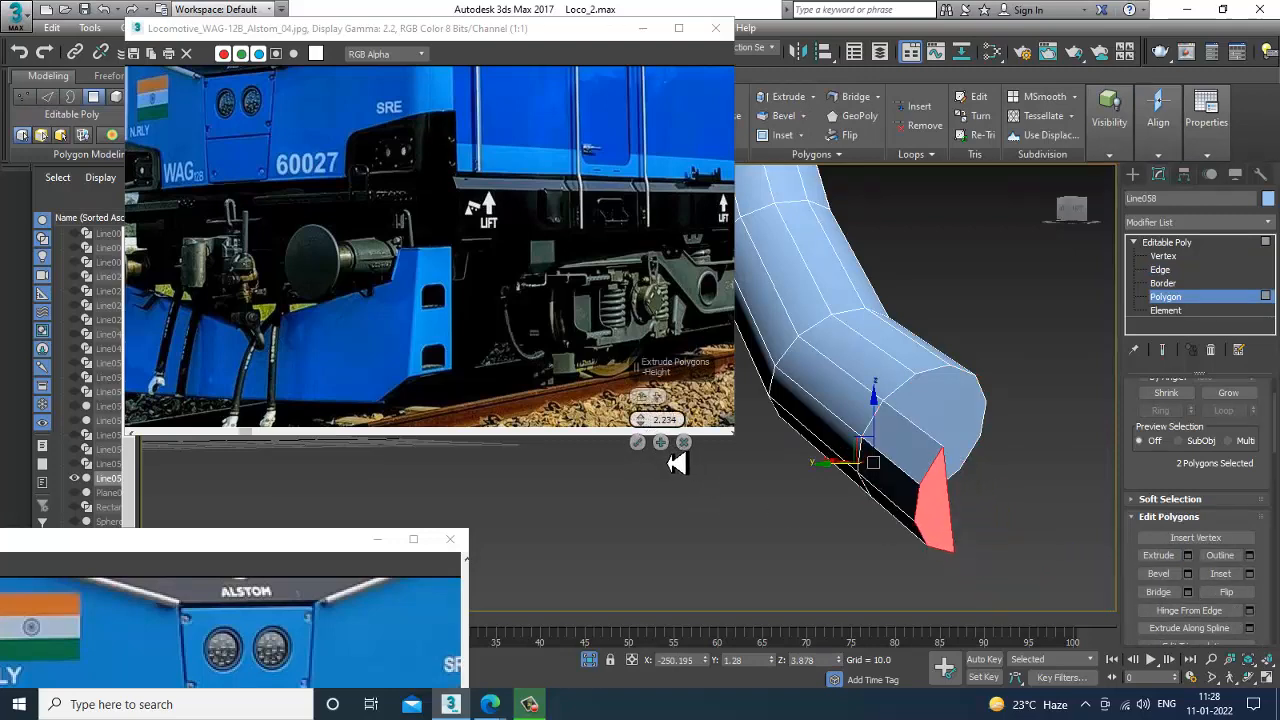
left_click(645, 448)
middle_click_drag(945, 465, 829, 546, "alt")
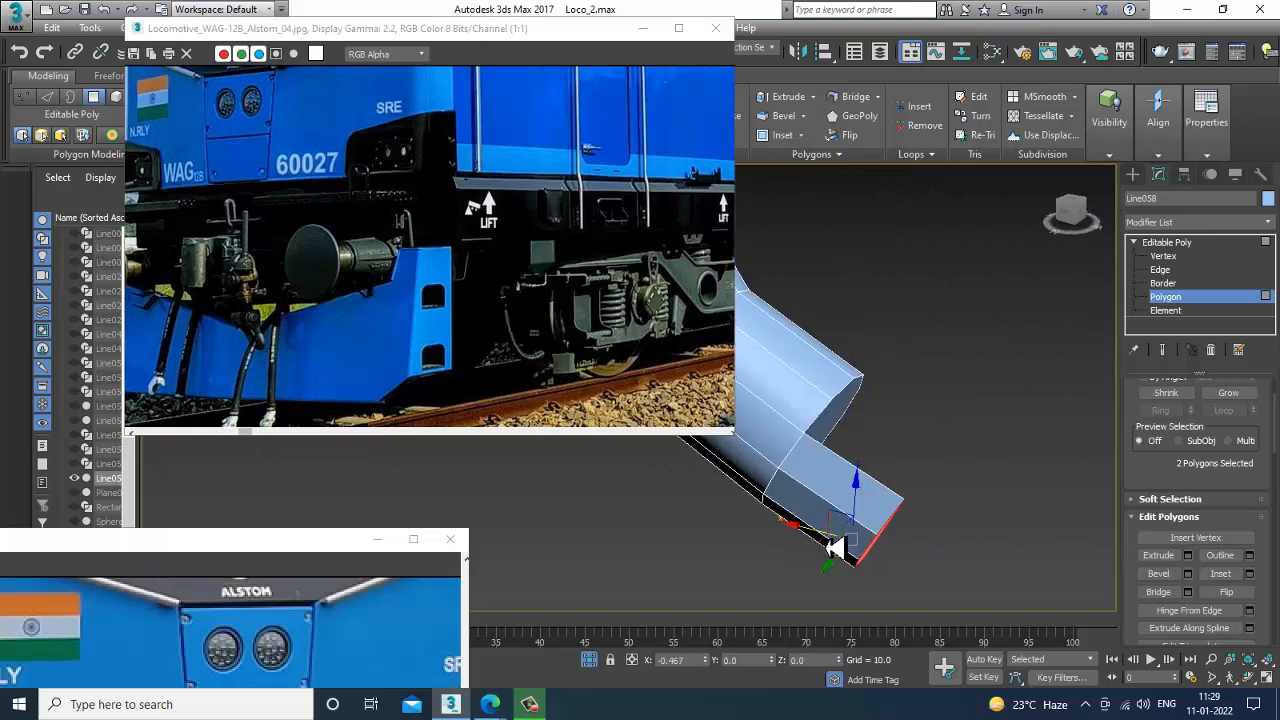
Cut a matching edge across the opposite side of the hose's lower end cap
middle_click_drag(893, 572, 860, 390, "alt")
right_click(845, 376)
middle_click_drag(820, 229, 808, 374, "alt")
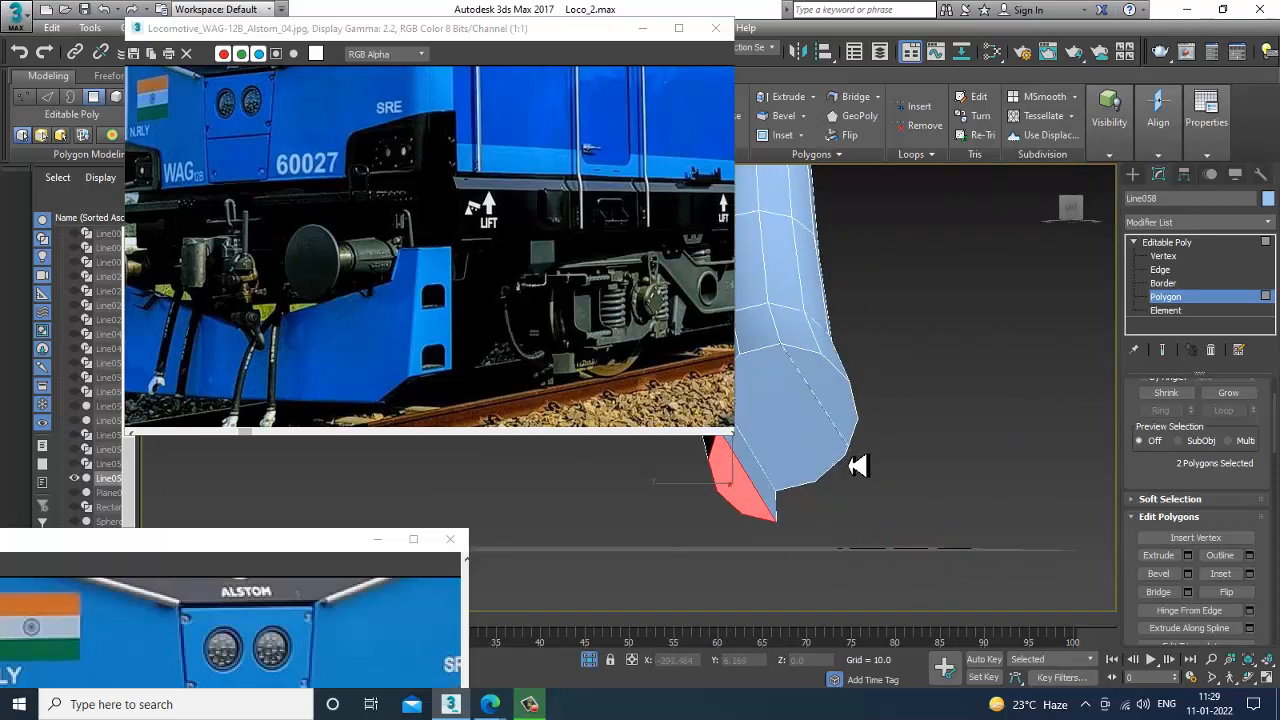
Extrude the opposite cut-off polygon of the end cap with the same height and scale down its end face
key("4")
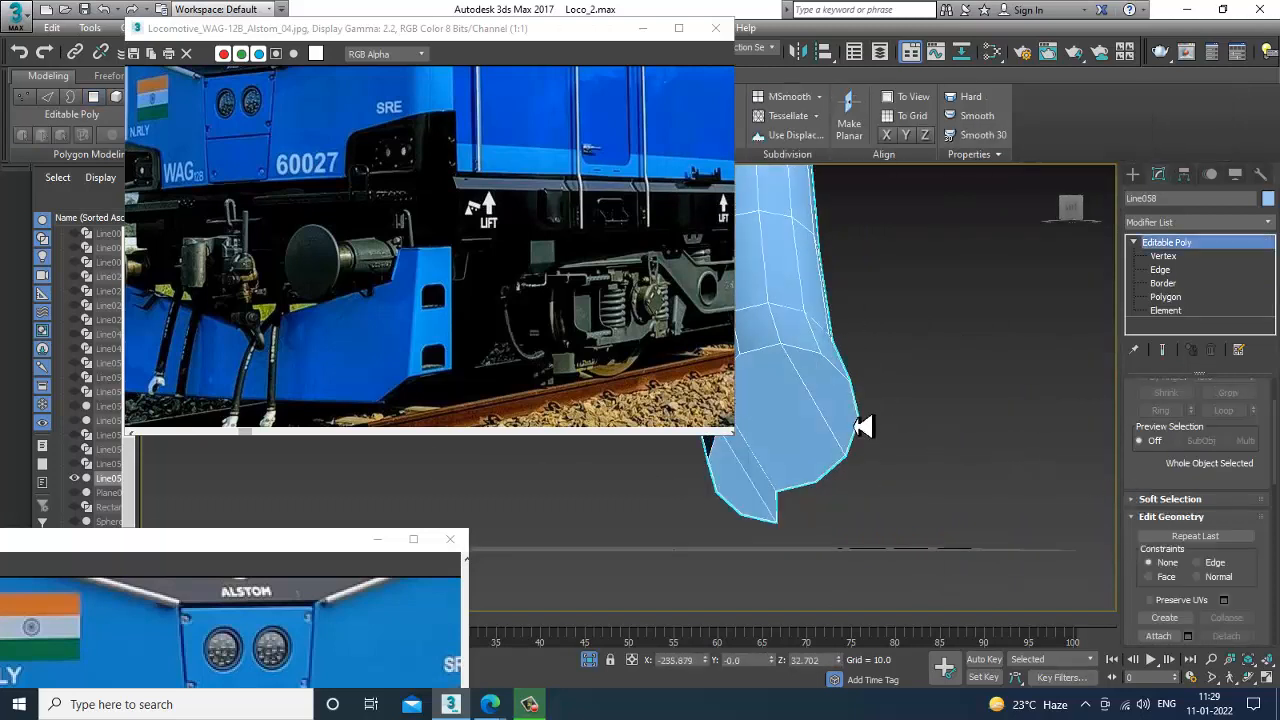
key("4")
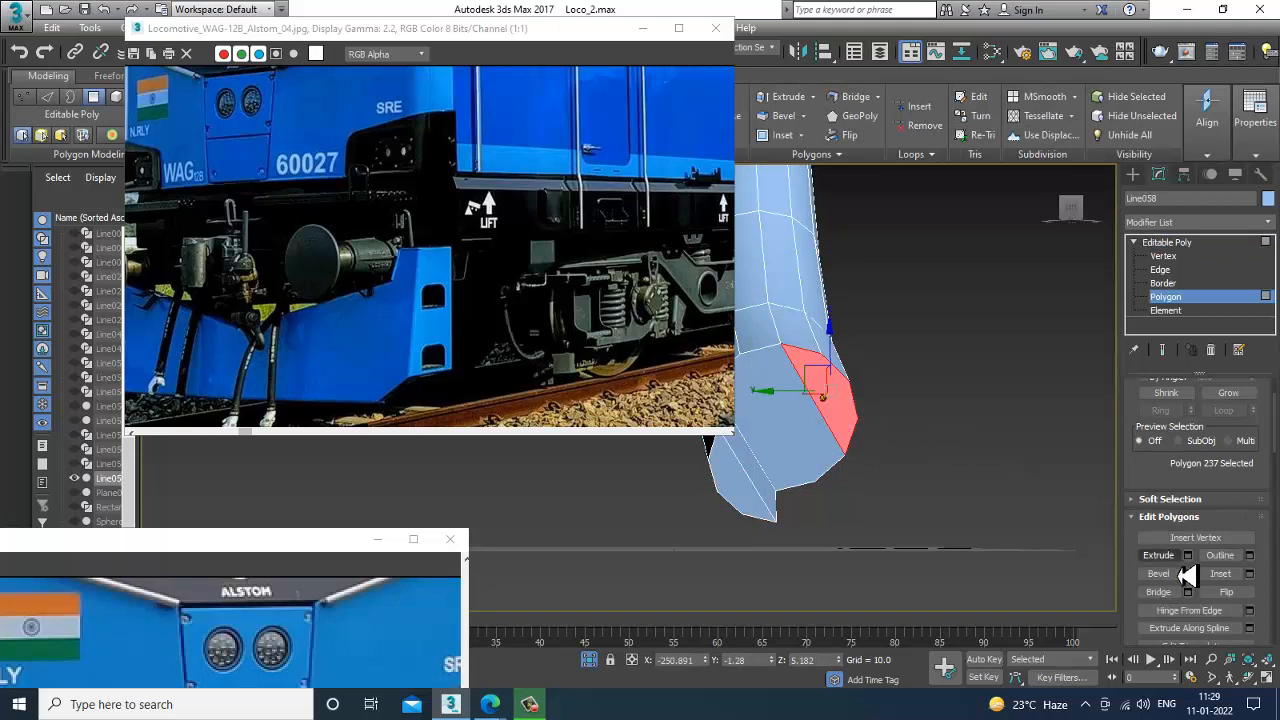
left_click(1189, 556)
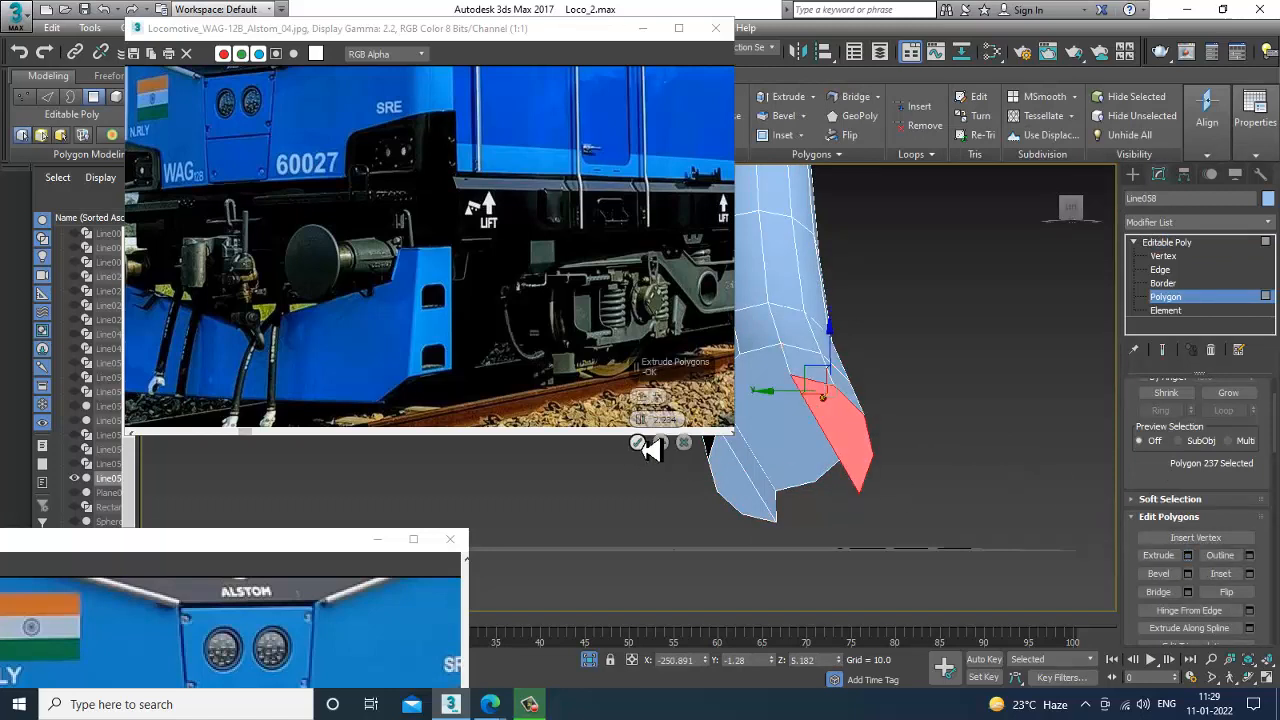
left_click(638, 443)
middle_click_drag(1003, 443, 835, 418, "alt")
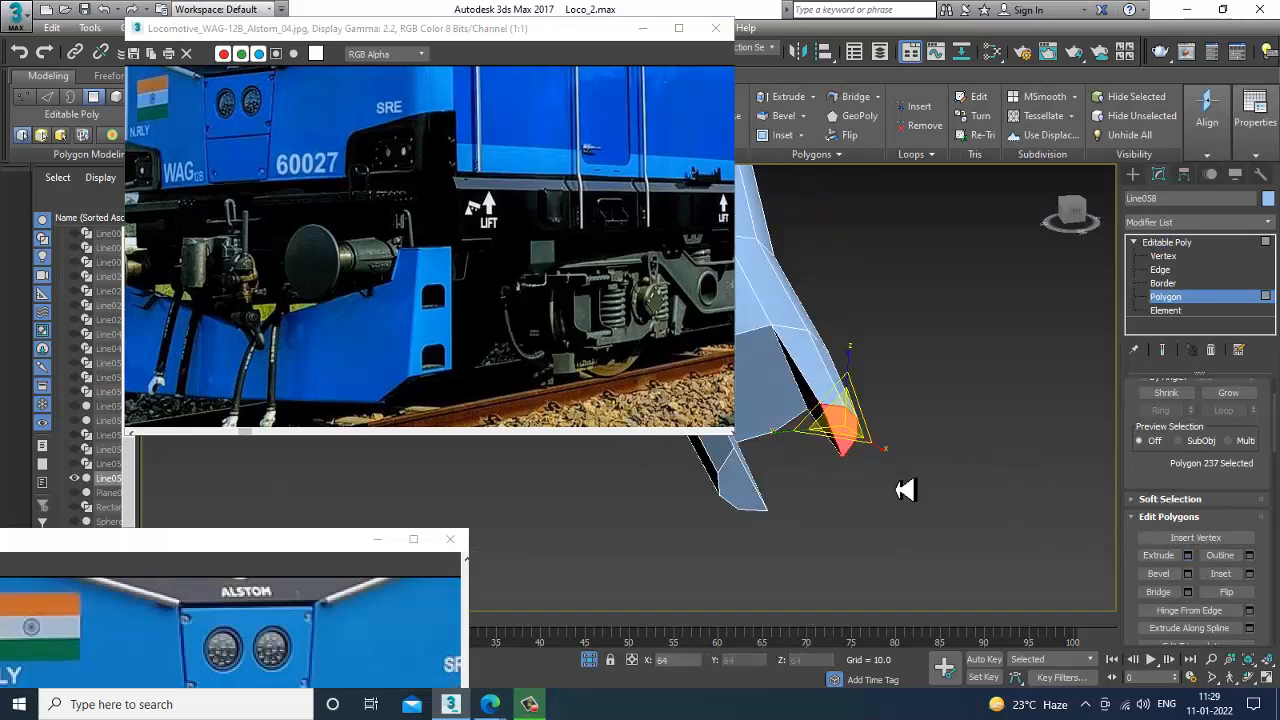
middle_click_drag(905, 490, 920, 463, "alt")
End the isolation to bring back the rest of the locomotive and return to whole-object level on the hose
right_click(940, 345)
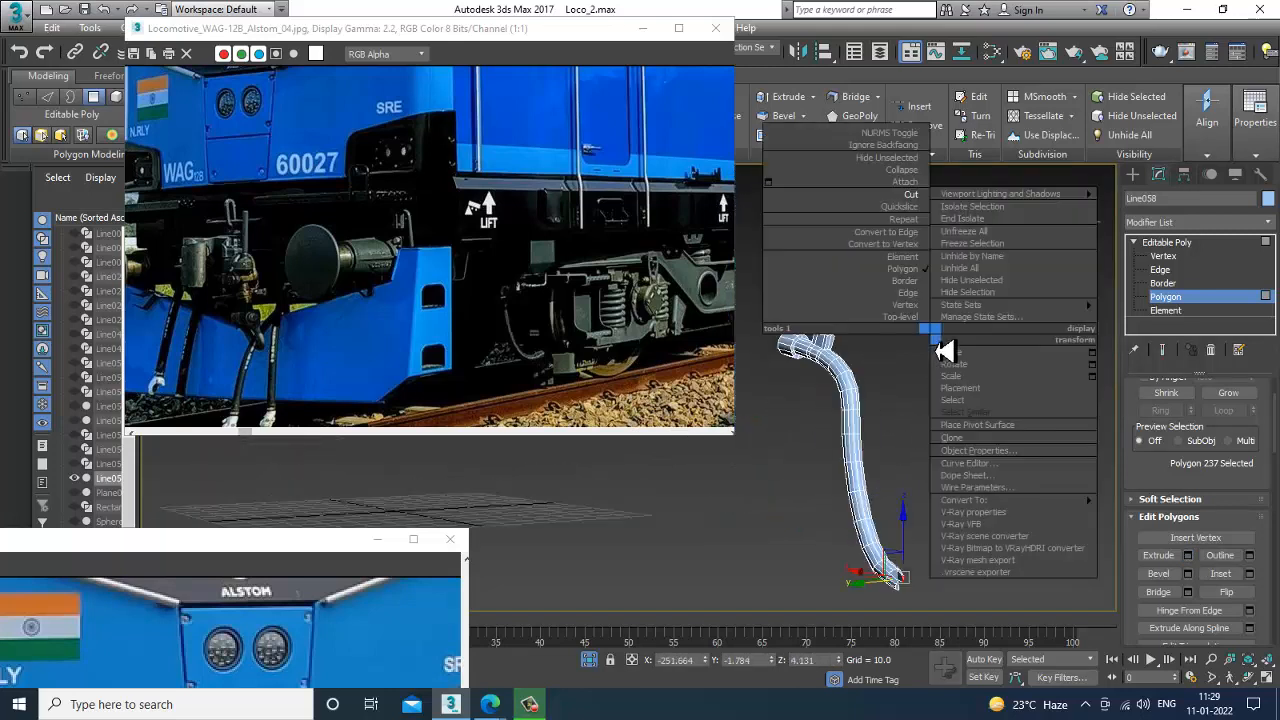
left_click(1002, 212)
middle_click_drag(1005, 226, 881, 399, "alt")
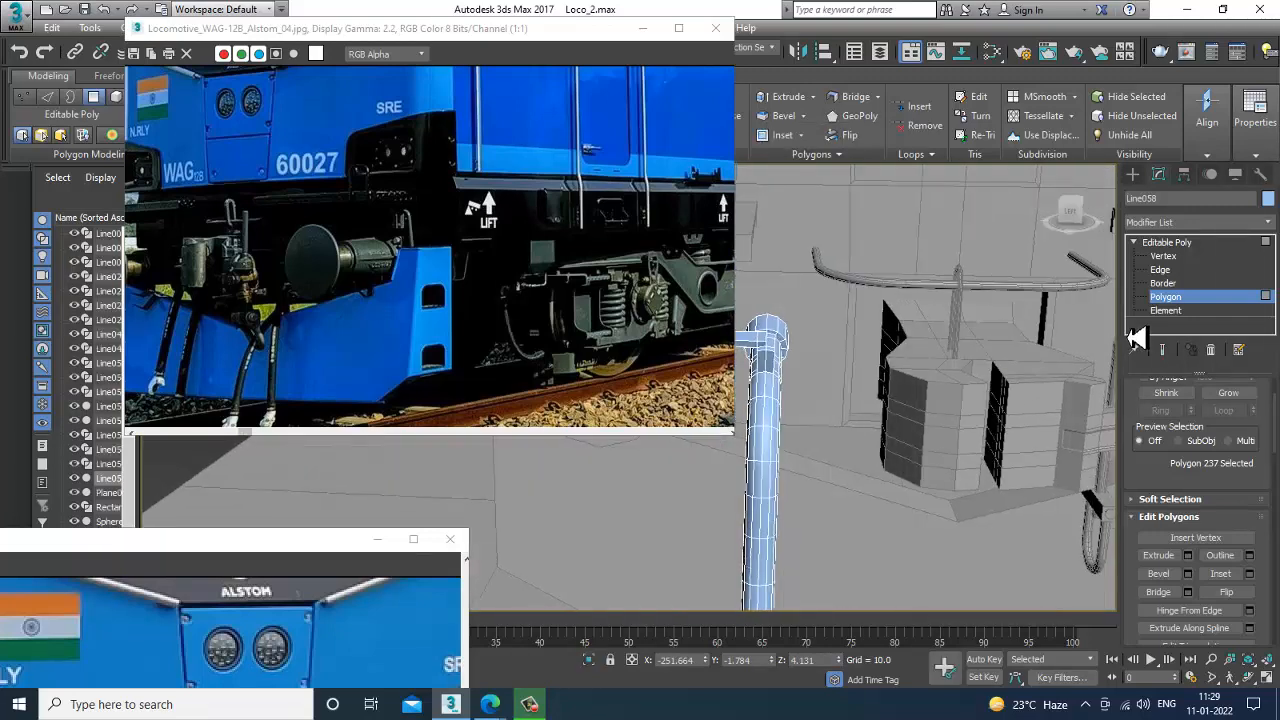
left_click(1166, 242)
Shift the whole hose along X to about -233.94
mouse_move(960, 430)
middle_mouse_down("alt")
mouse_move(858, 450)
mouse_move(986, 457)
mouse_move(954, 431)
mouse_move(960, 401)
mouse_move(943, 431)
middle_mouse_up("alt")
scroll(858, 450, "up", 3)
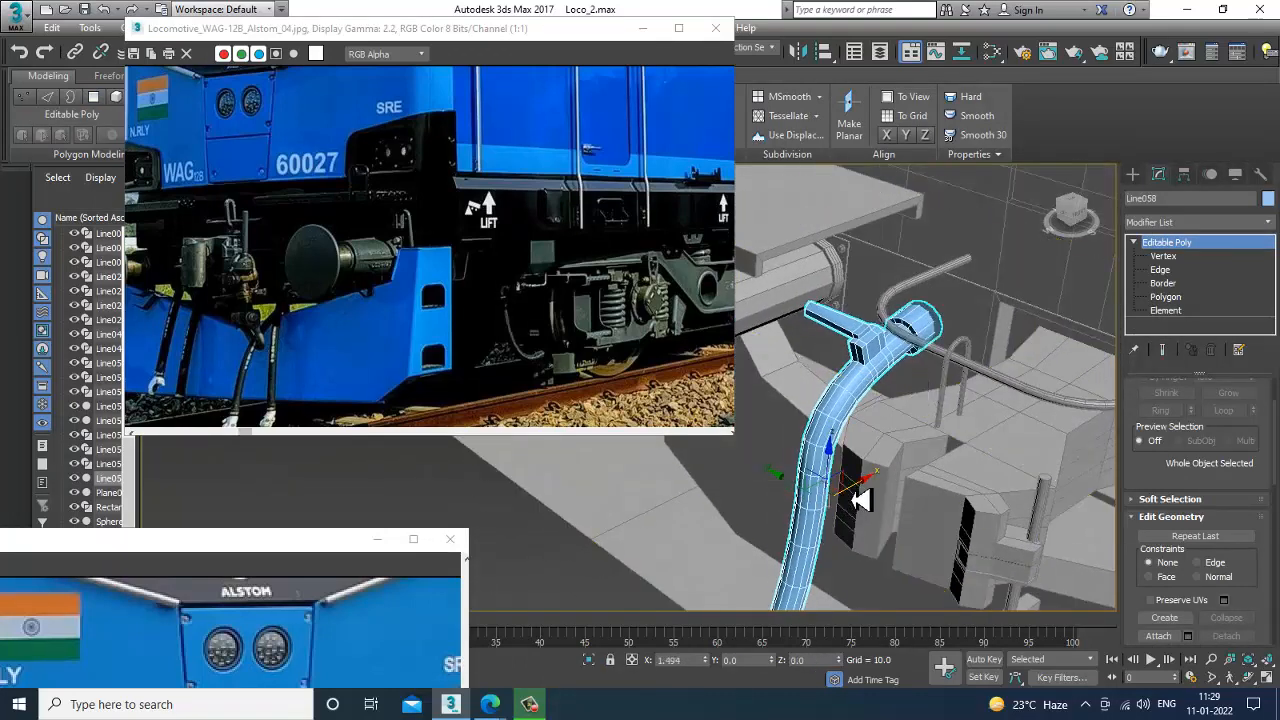
scroll(923, 477, "down", 4)
middle_click_drag(923, 477, 949, 487, "alt")
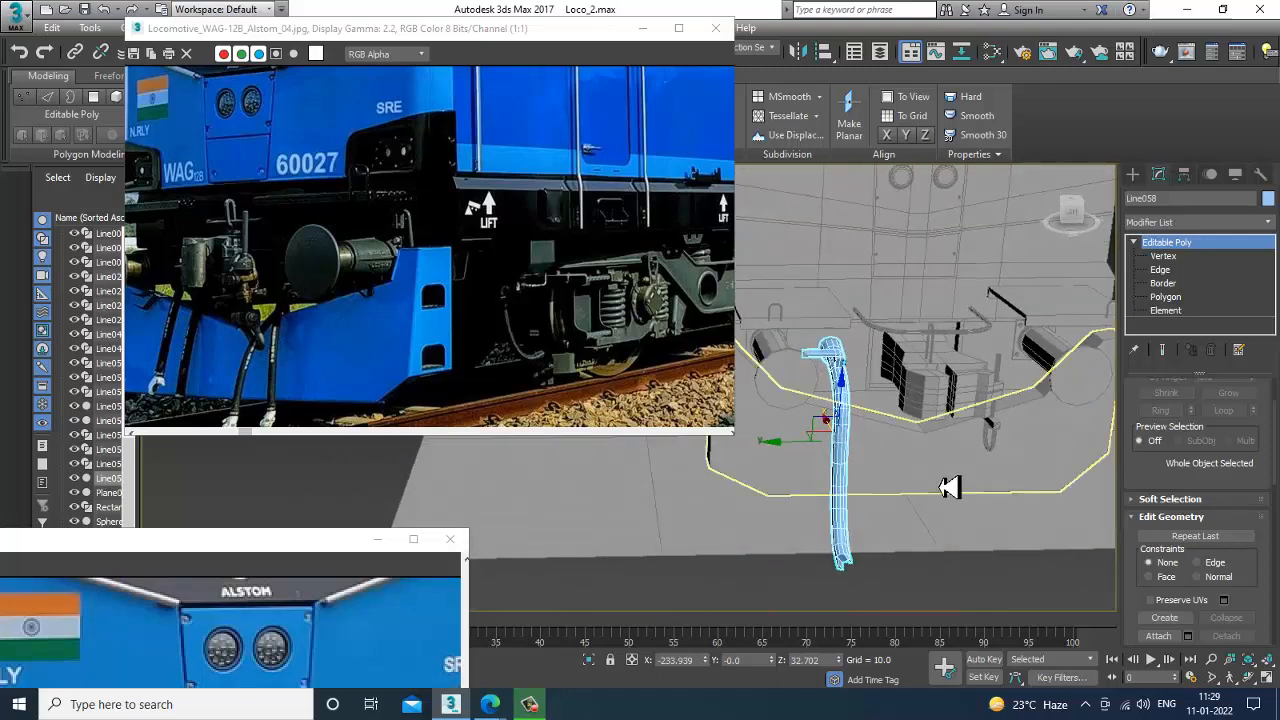
Try to mirror a clone of the hose about the X axis, and delete that clone
left_click(815, 58)
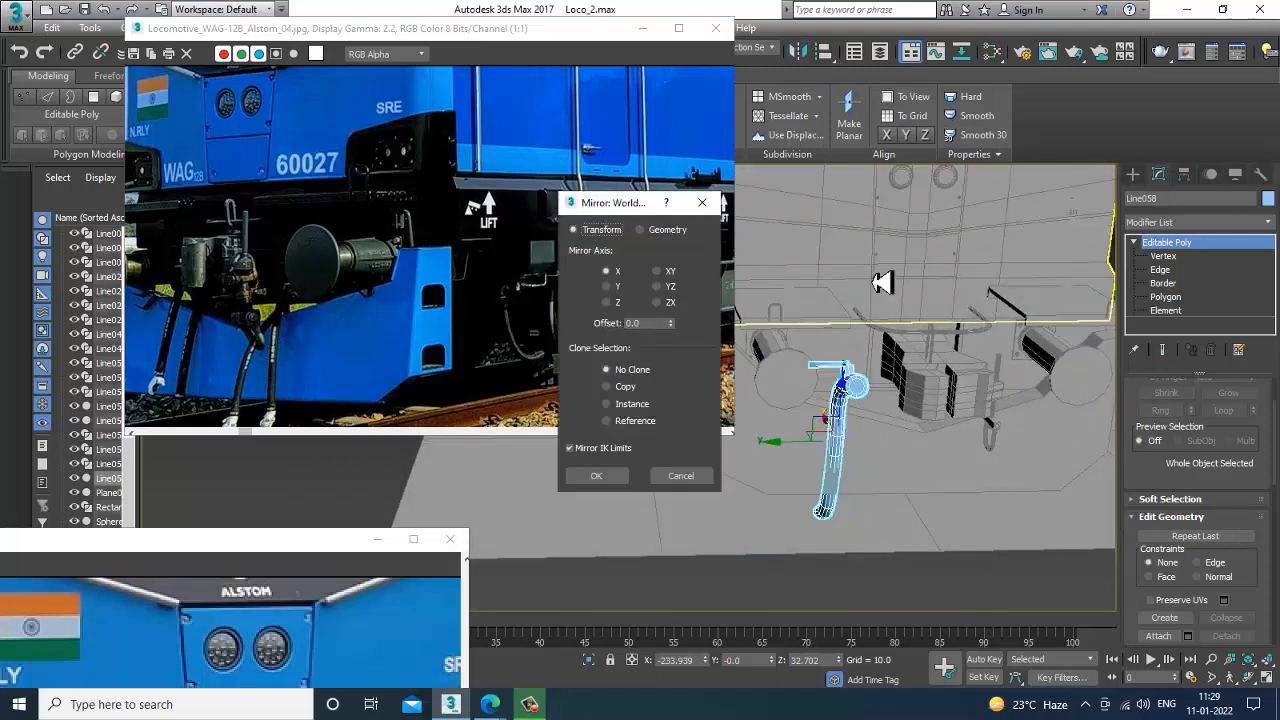
left_click(607, 403)
left_click(603, 477)
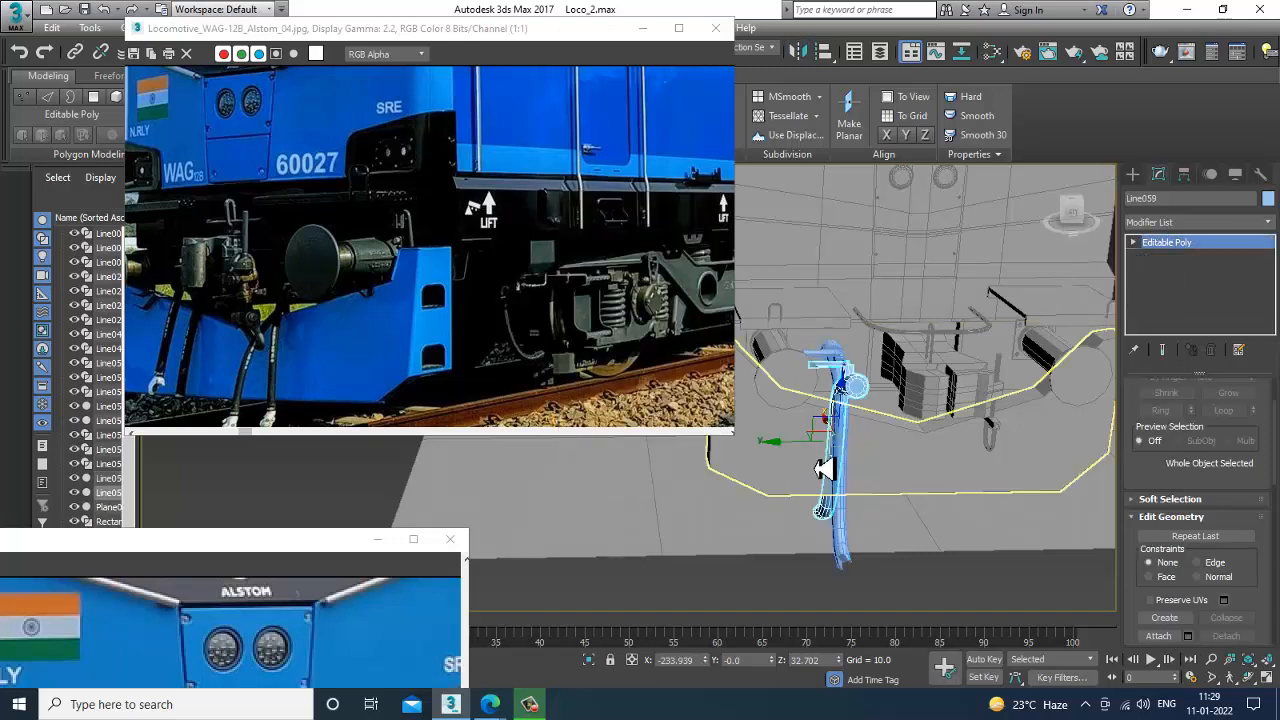
left_click_drag(781, 452, 905, 453)
key("Delete")
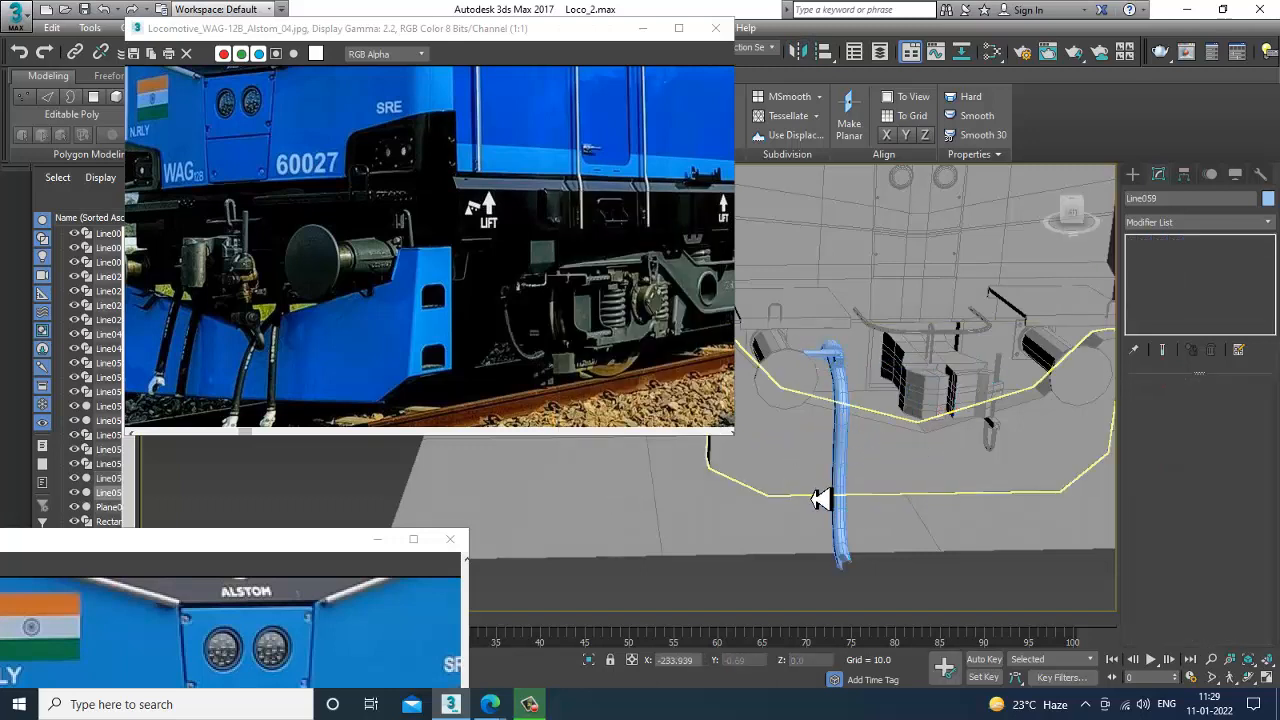
Mirror the hose about the Y axis as a copy
left_click(846, 453)
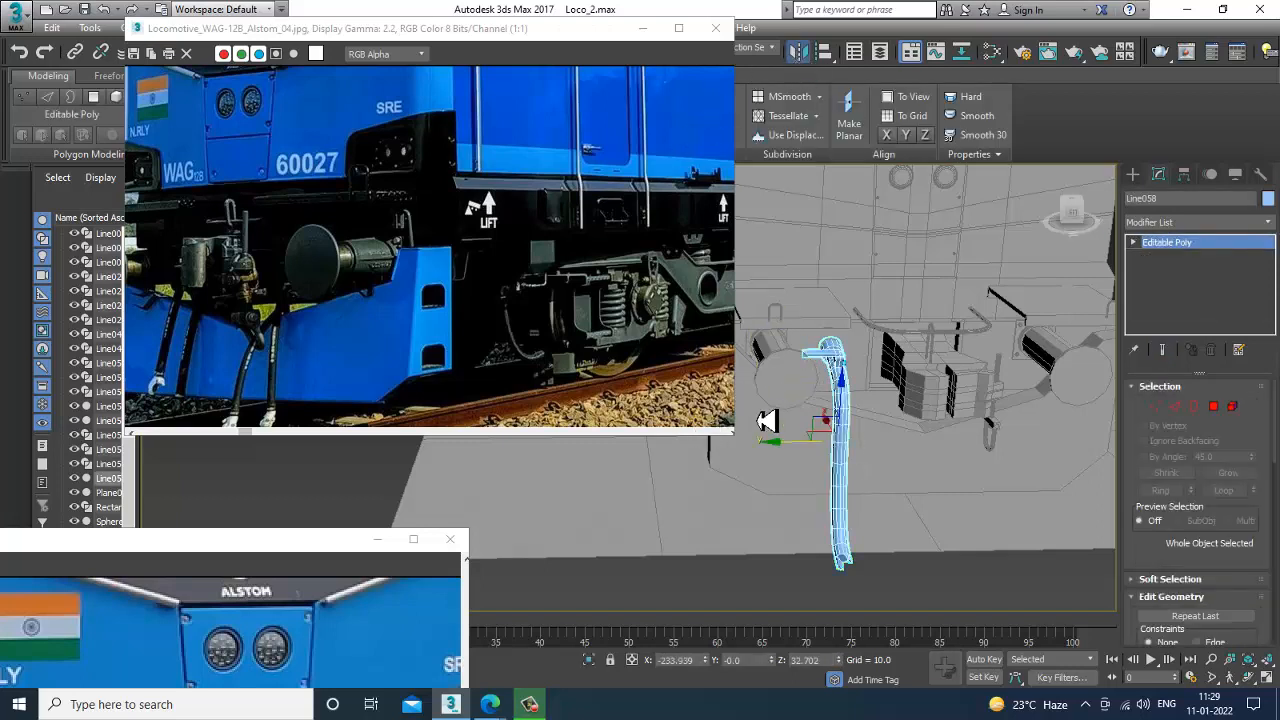
key("alt+m")
left_click(618, 288)
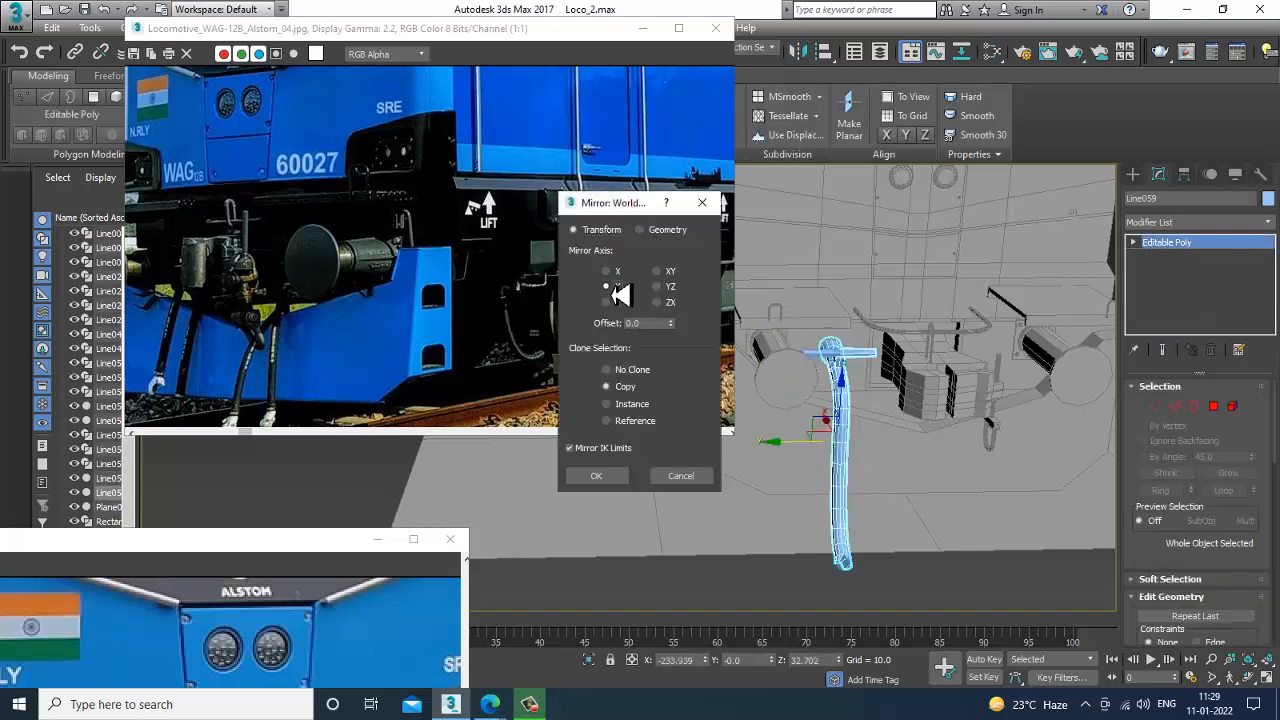
left_click(615, 476)
Move the mirrored hose along Y to about -45.3 on the coupler's other side and lower it about 7.38
left_click_drag(796, 440, 957, 444)
middle_click_drag(957, 444, 1009, 366, "alt")
left_click_drag(1012, 387, 1015, 405)
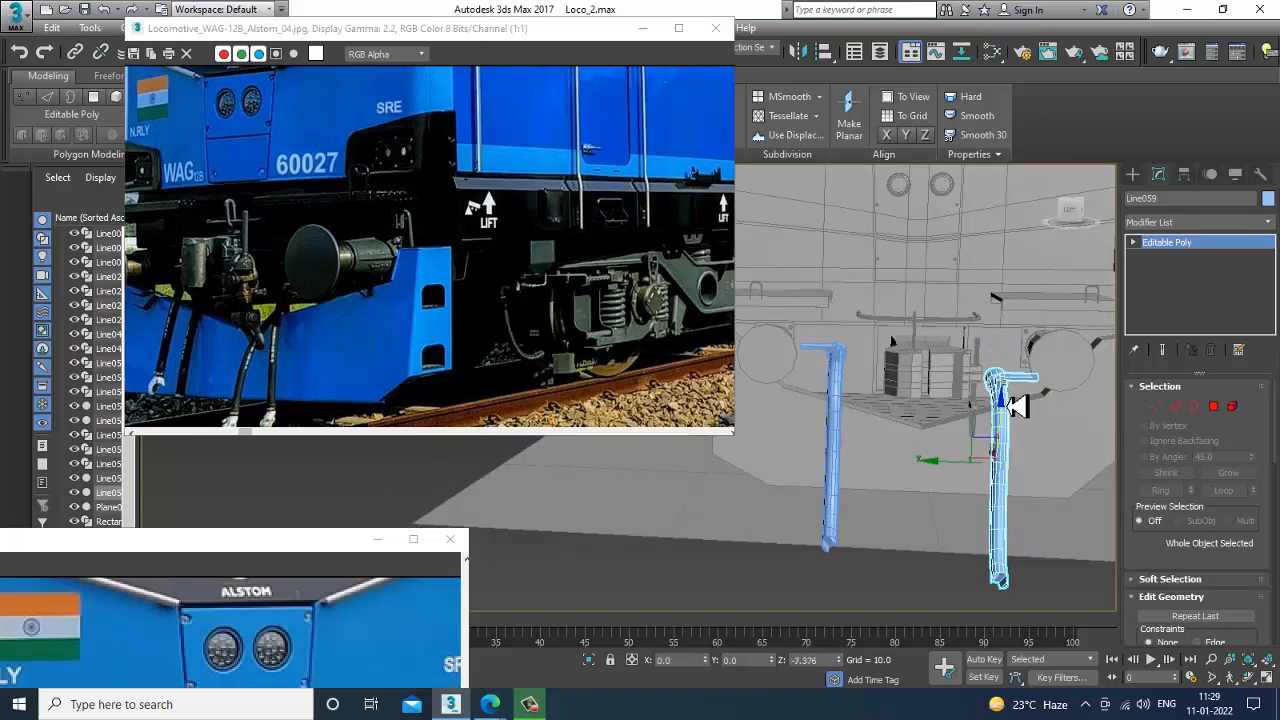
Draw a shorter hose line in the side view, following the existing hoses' bend from their upper end downward
middle_click_drag(1015, 405, 929, 400, "alt")
key("alt+w")
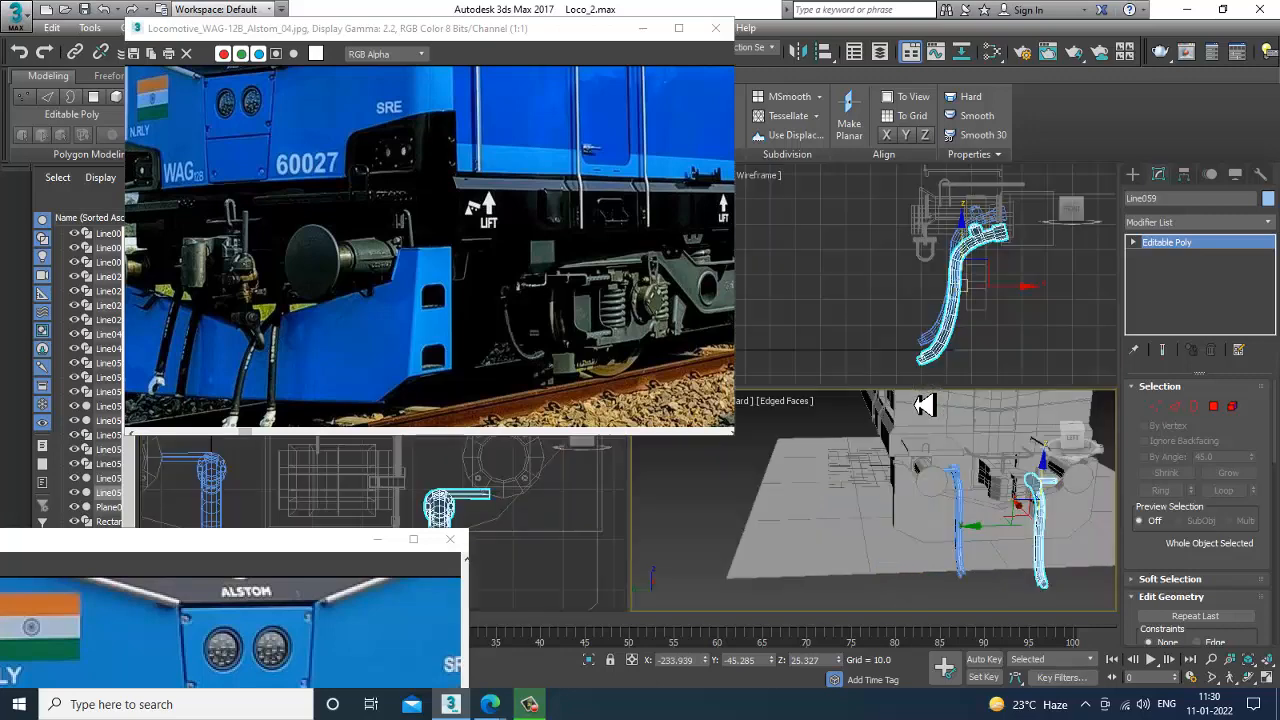
key("alt+w")
left_click(1133, 174)
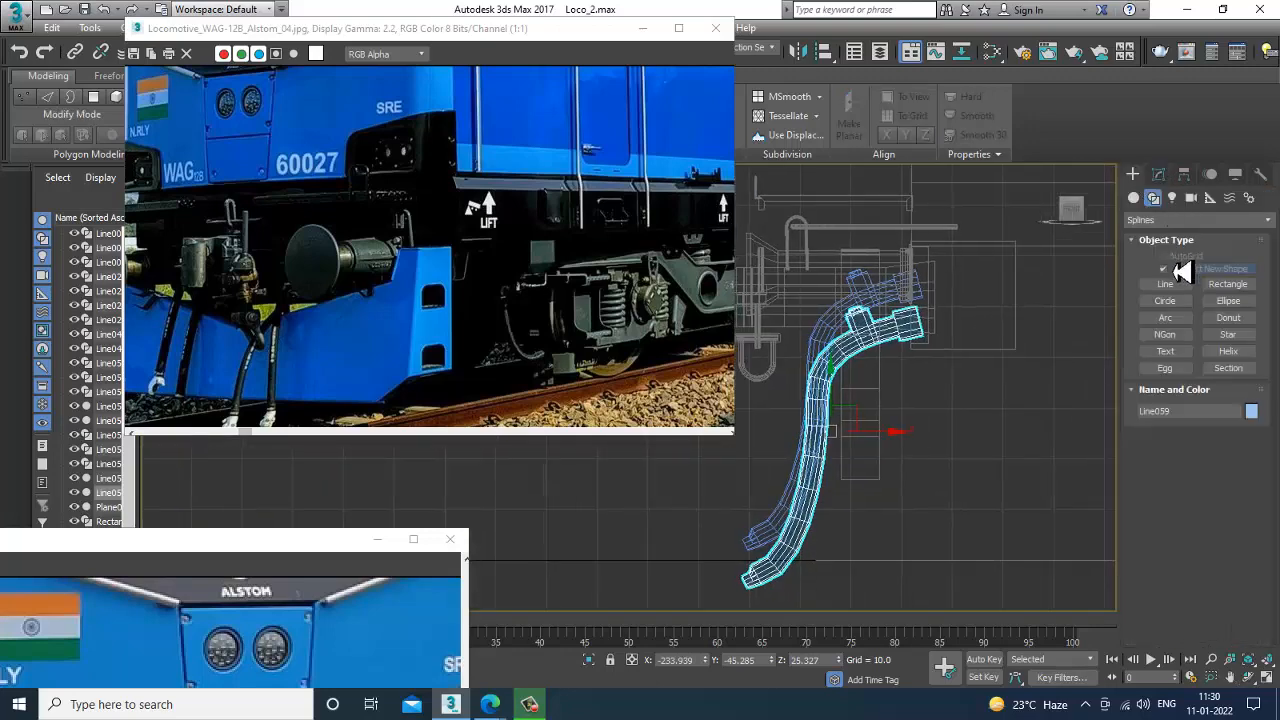
left_click(905, 306)
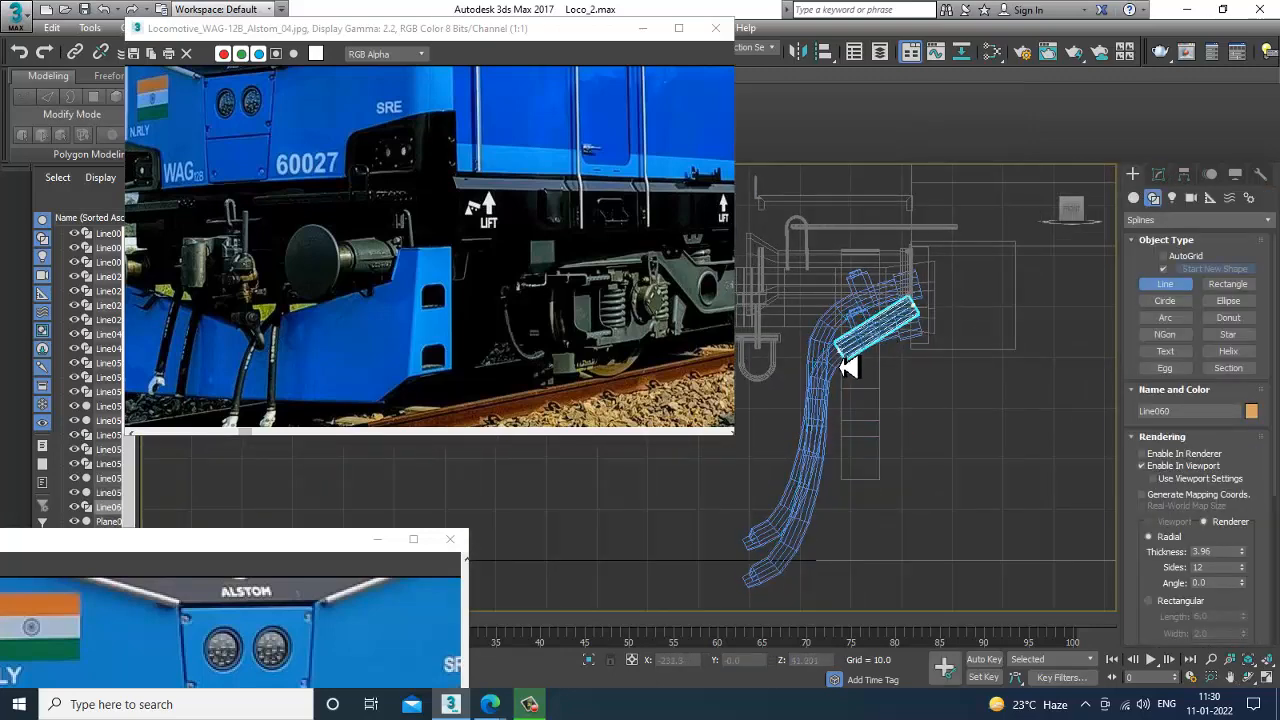
right_click(790, 537)
Set the new line's rendering thickness to 3.049
left_click(1158, 174)
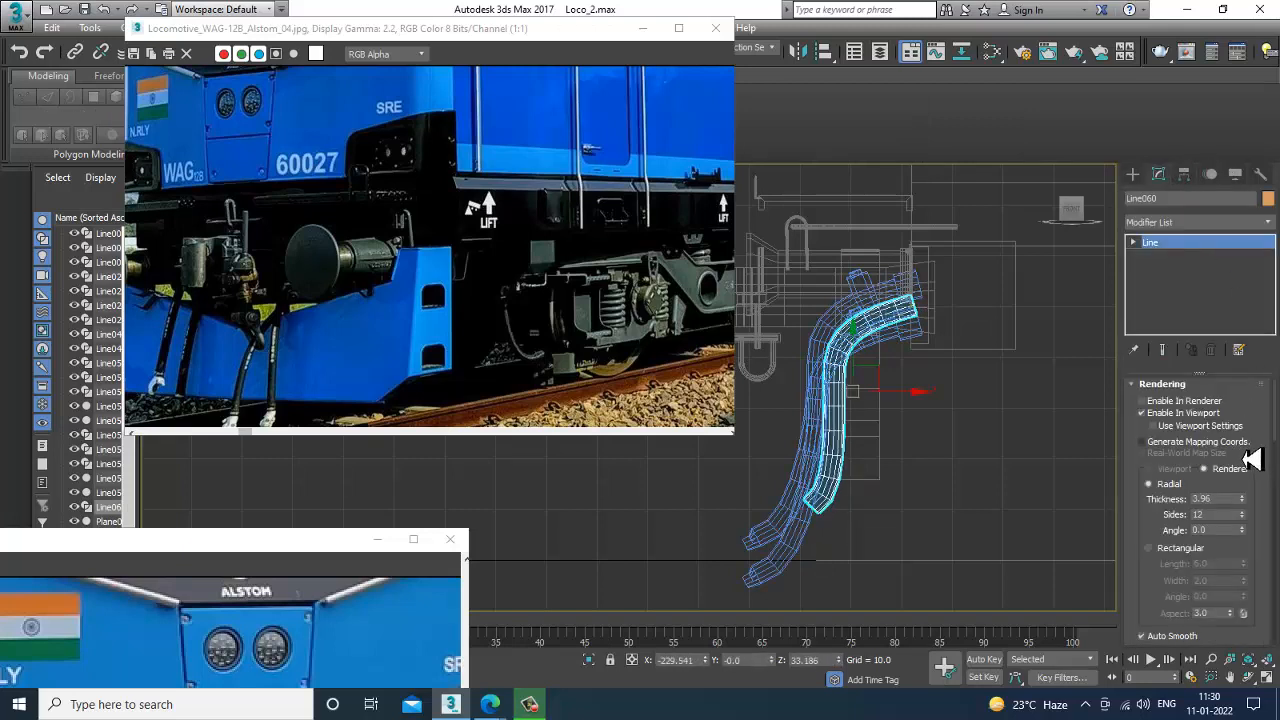
key("alt+w")
middle_click(1032, 517)
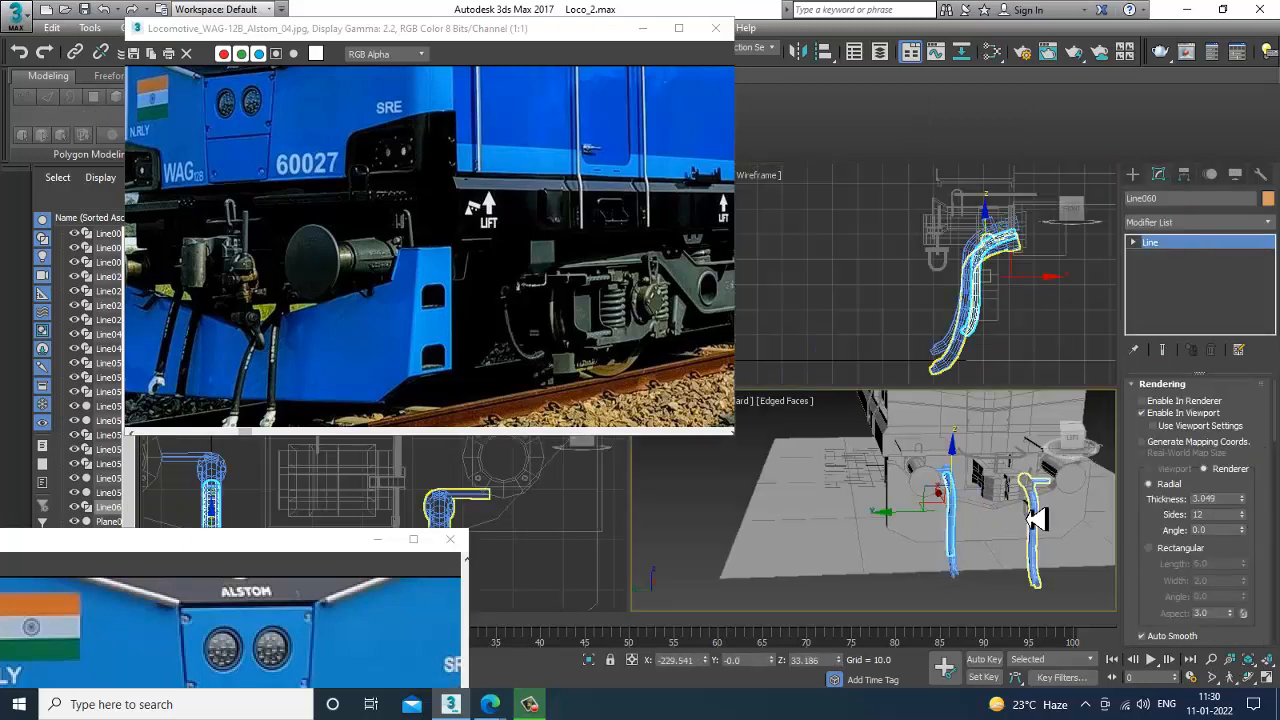
key("alt+w")
Move the thin hose line along Y to the inner side of the first hose, toward the coupler
middle_click_drag(998, 526, 730, 381, "alt")
scroll(728, 379, "up", 3)
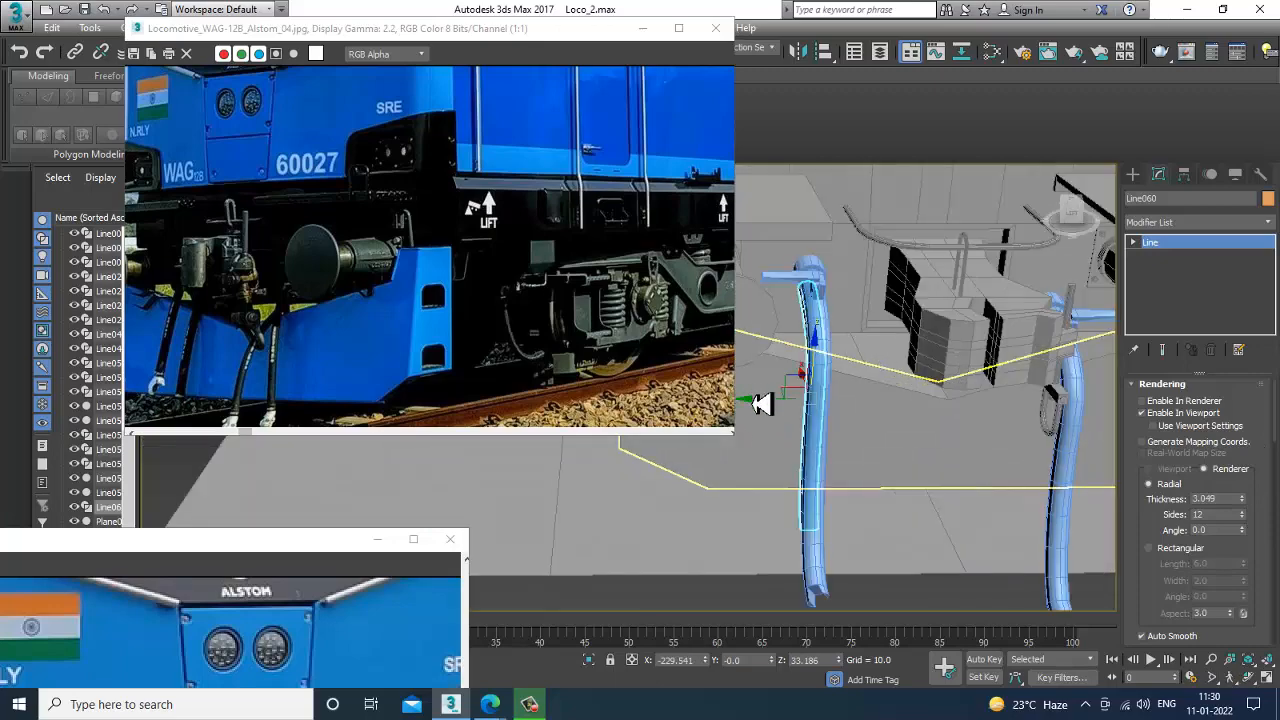
left_click_drag(762, 403, 806, 405)
Clone the thin hose line along Y as one independent copy, placing it on the outer side of the other thick hose
middle_click_drag(812, 403, 780, 362, "alt")
scroll(896, 394, "up", 3)
middle_click_drag(896, 394, 825, 374, "alt")
scroll(868, 353, "up", 5)
scroll(860, 356, "down", 7)
left_click(1004, 380)
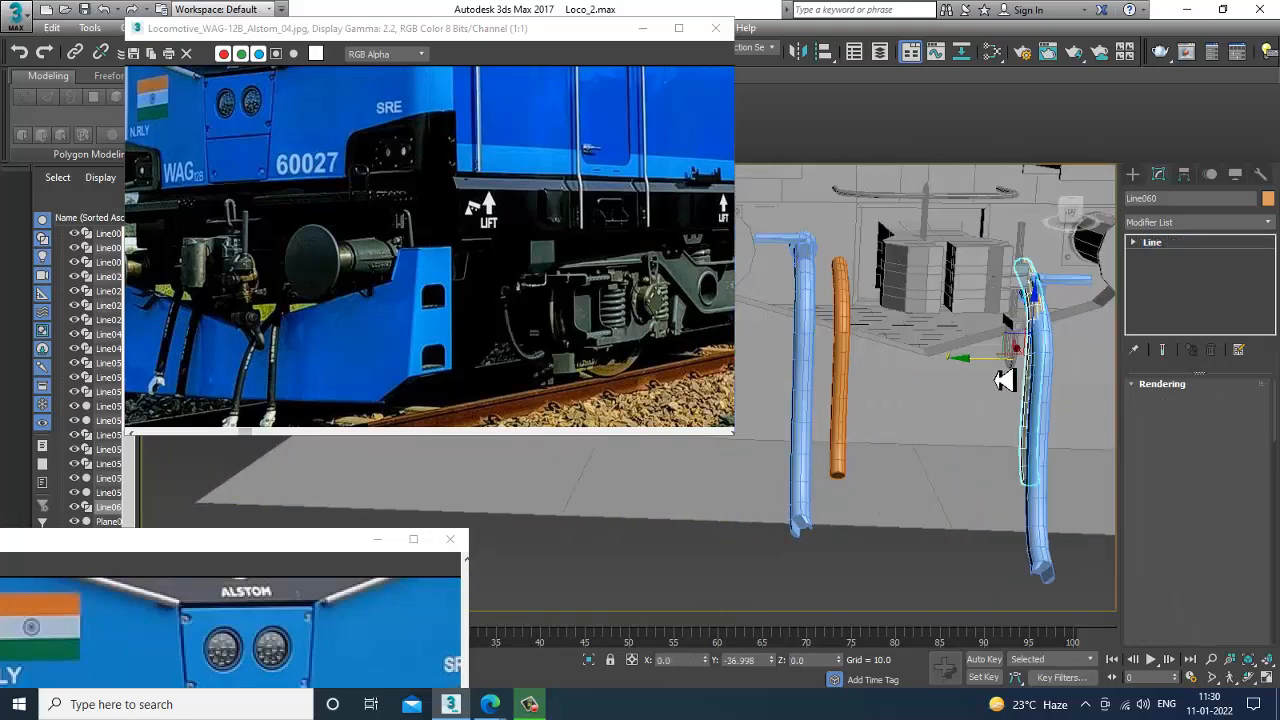
left_click_drag(1019, 386, 995, 432, "shift")
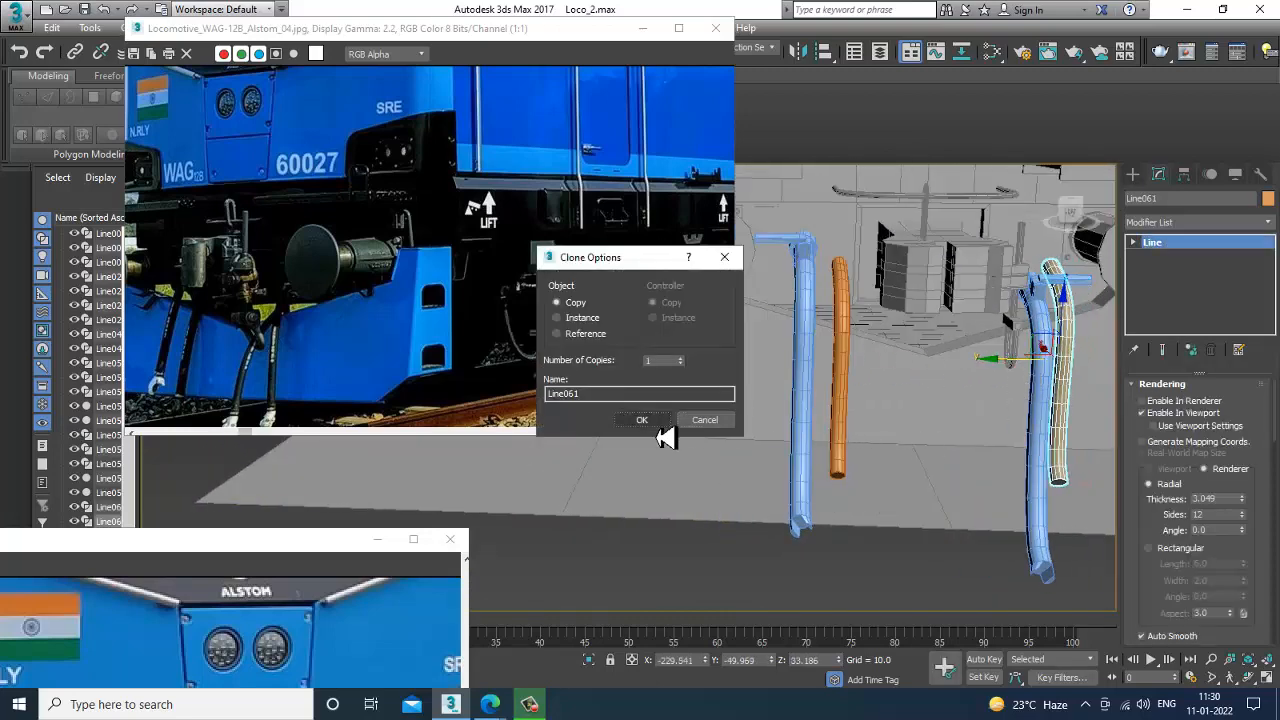
left_click(658, 426)
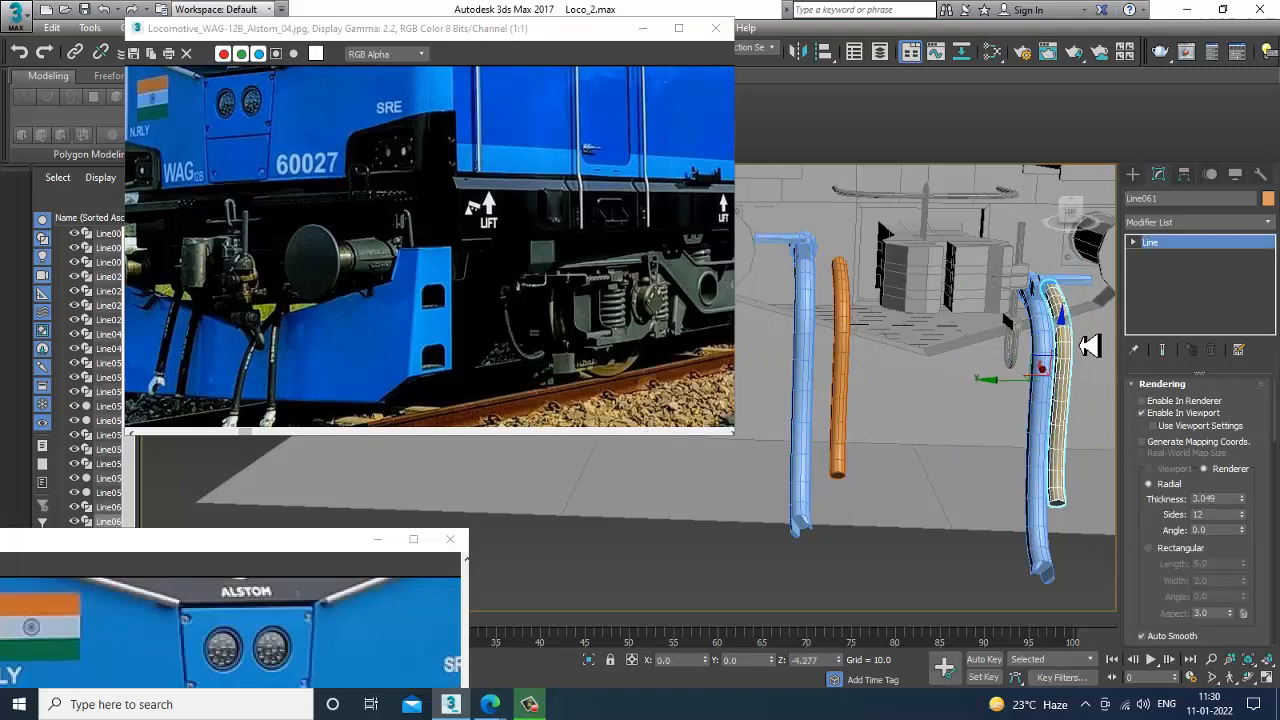
Lower the copied thin hose and shift it slightly outward along Y, to about Y -50.6 and Z 23.8
middle_click_drag(1088, 345, 1068, 352, "alt")
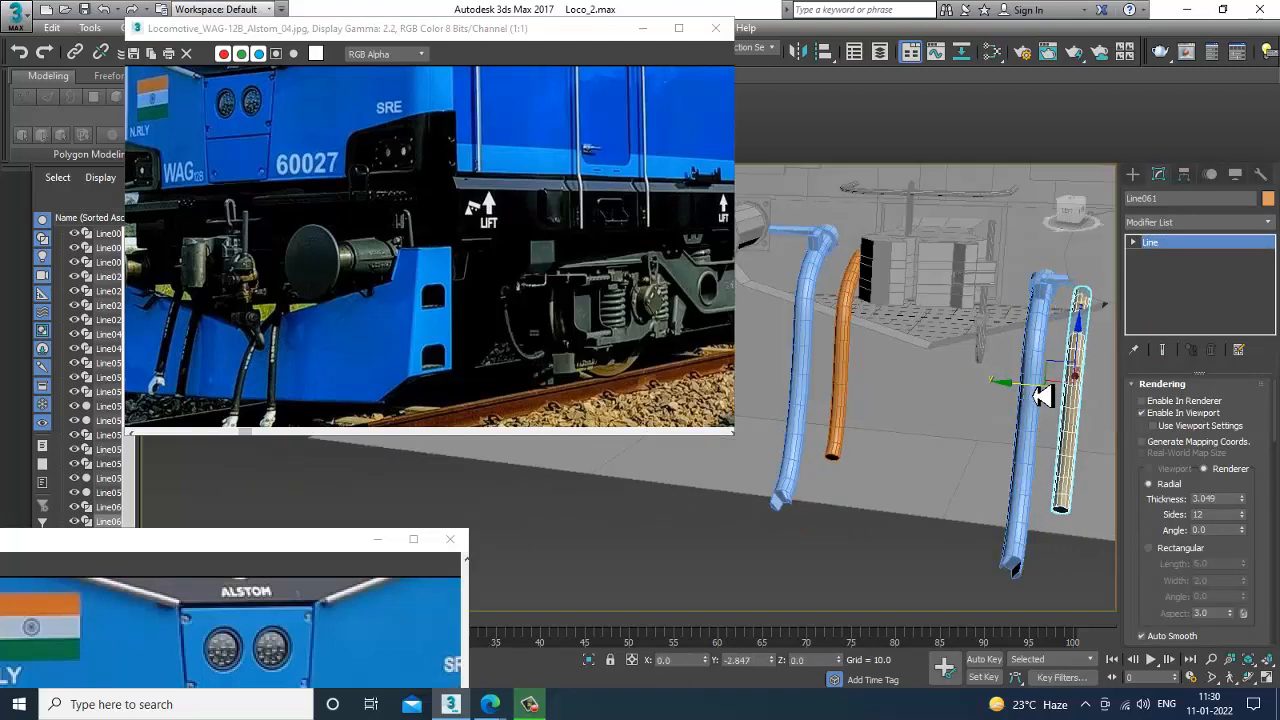
middle_click_drag(1030, 396, 971, 306, "alt")
middle_click_drag(1051, 314, 1010, 333, "alt")
left_click(1008, 333)
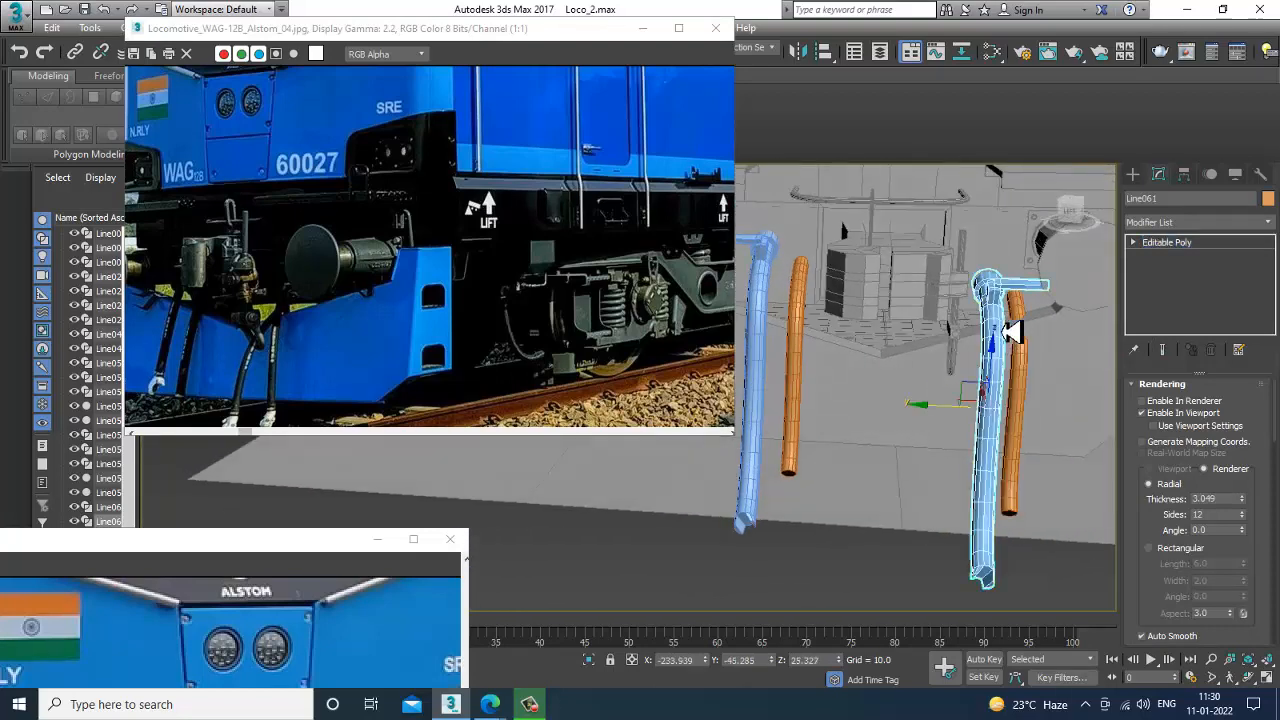
Convert the original thin hose line, beside the first thick hose, to an Editable Poly
middle_click_drag(874, 309, 816, 343, "alt")
left_click(819, 330)
scroll(819, 330, "up", 3)
scroll(830, 320, "up", 2)
right_click(840, 270)
mouse_move(937, 440)
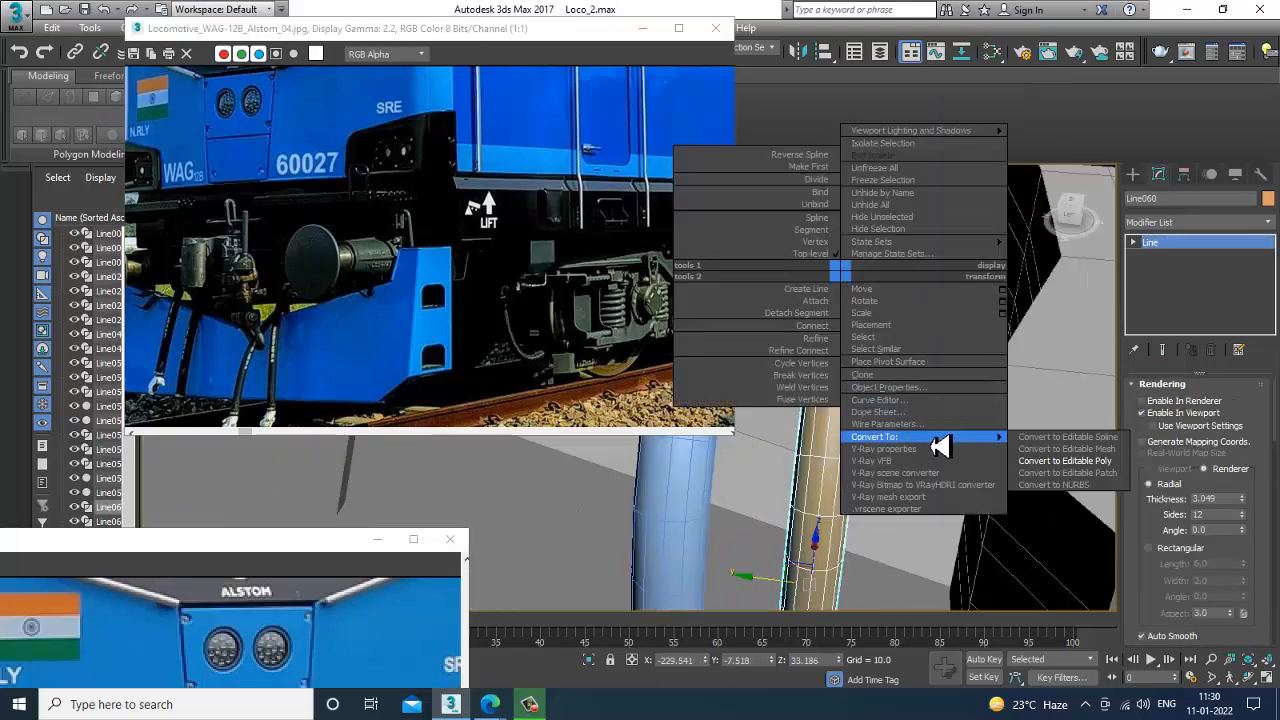
left_click(1108, 461)
Extrude the ring of 12 polygons at the original thin hose's upper end slightly outward to form a thicker collar
middle_click_drag(868, 296, 892, 318, "alt")
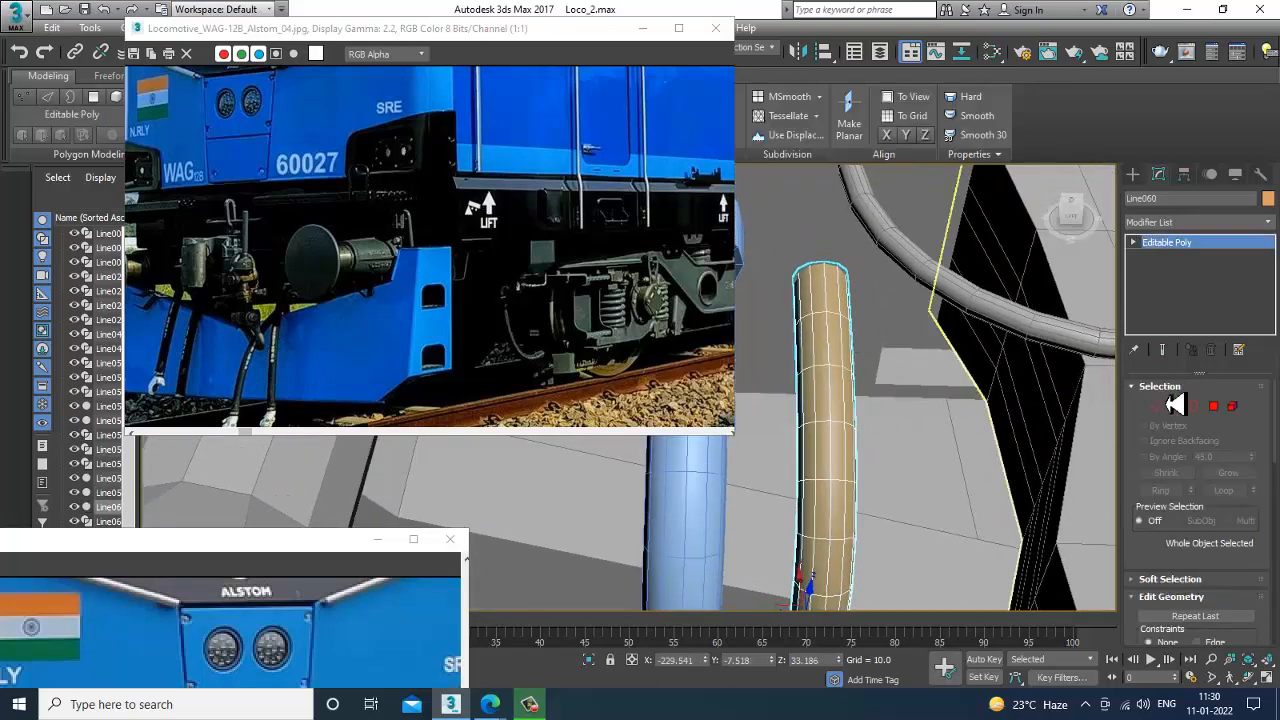
left_click(1178, 408)
left_click(829, 302)
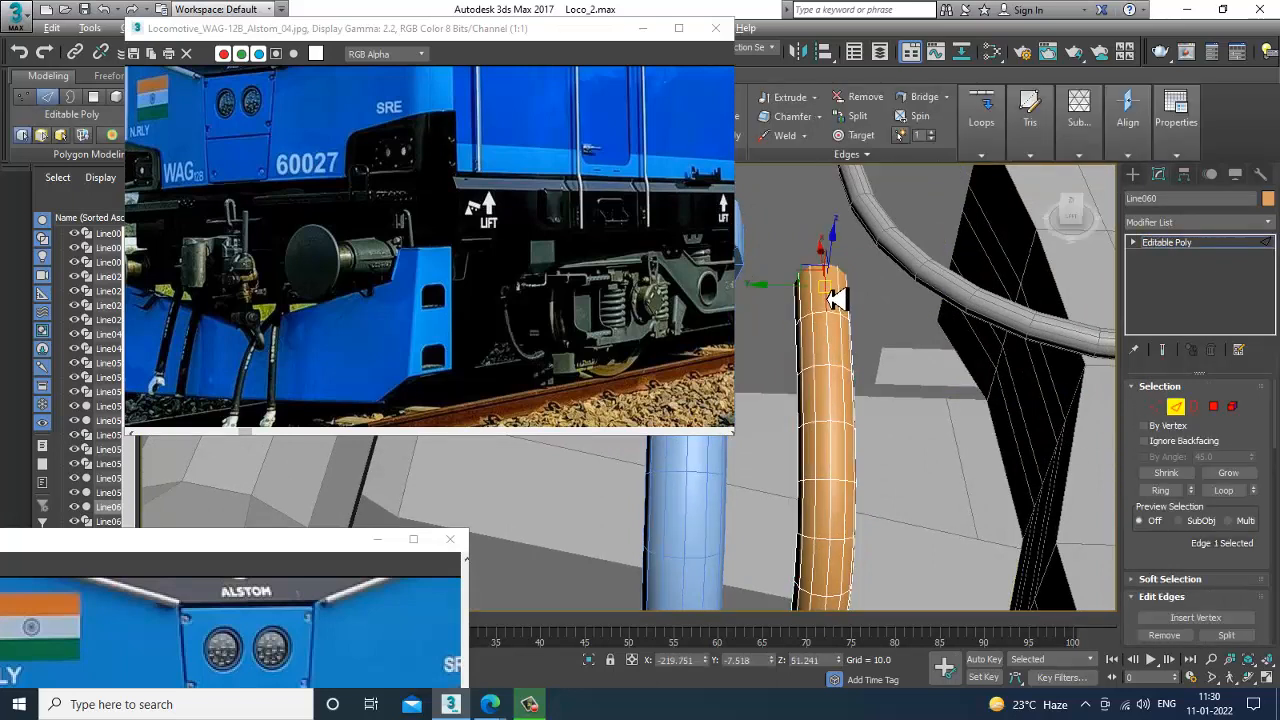
key("alt+r")
left_click(1213, 406, "ctrl")
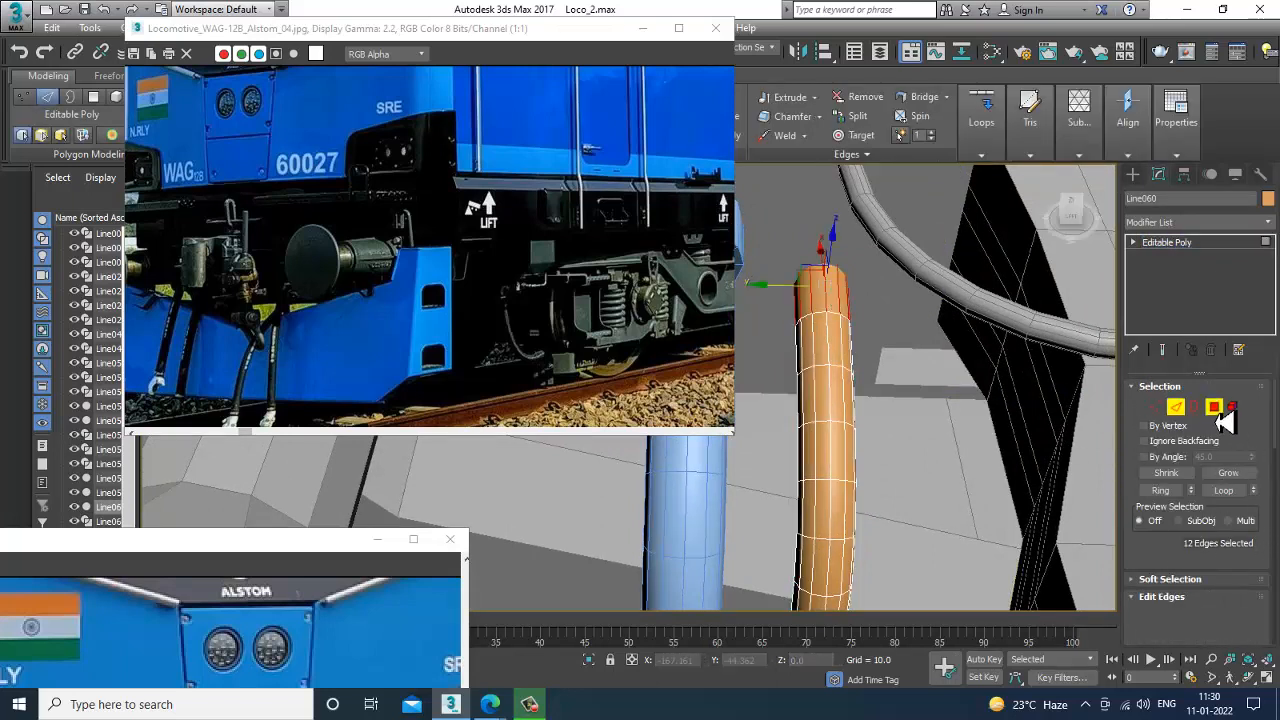
scroll(1185, 520, "down", 2)
left_click(1188, 559)
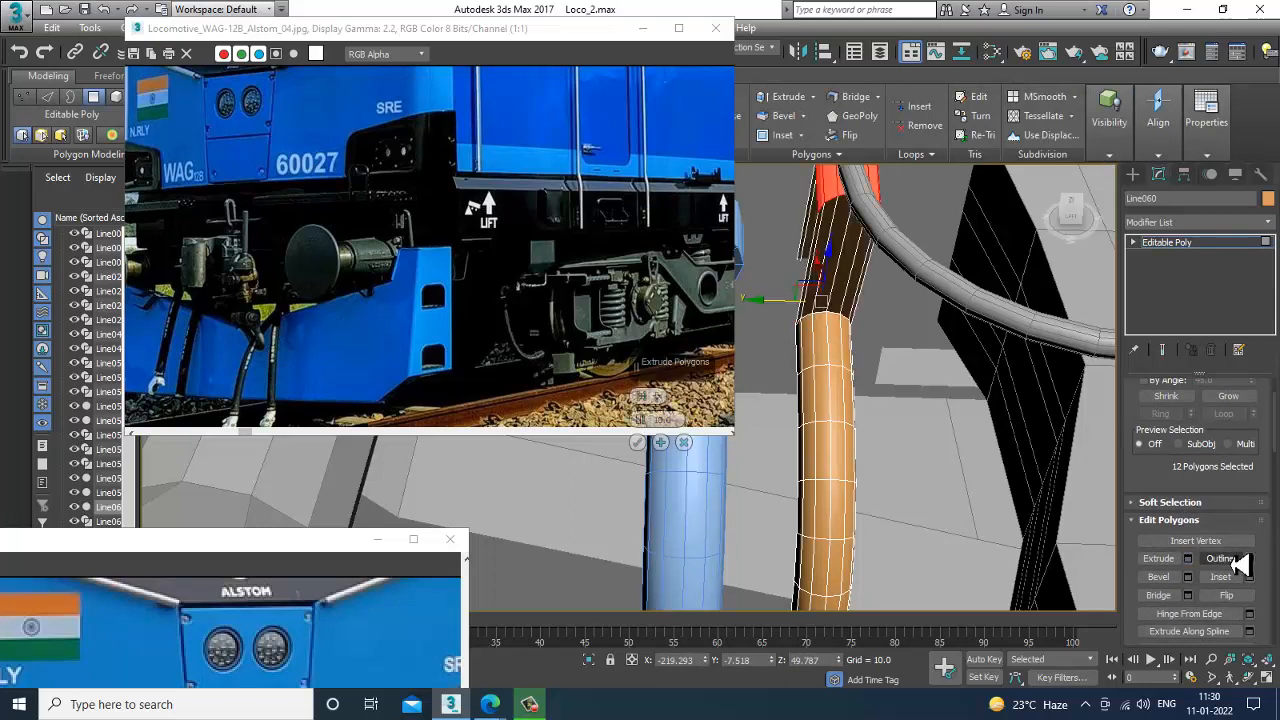
left_click(661, 401)
left_click(692, 425)
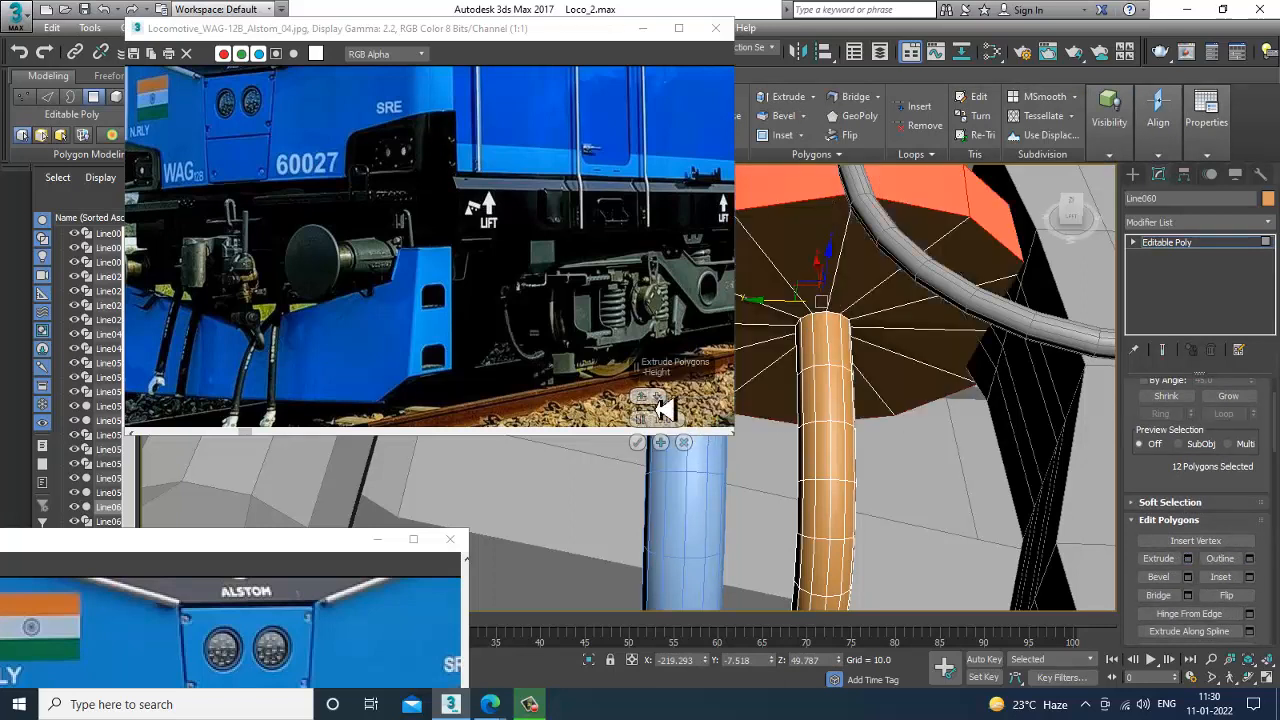
left_click_drag(651, 428, 680, 486)
left_click(637, 442)
scroll(600, 400, "down", 3)
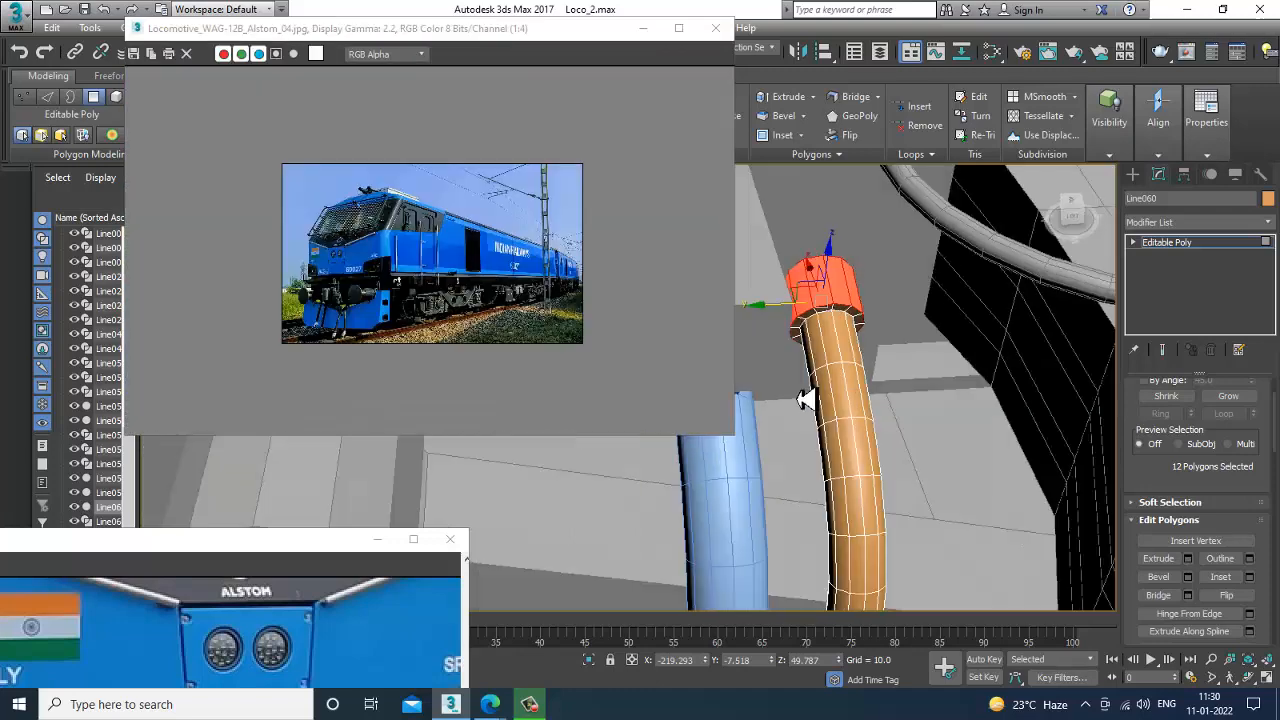
scroll(863, 360, "down", 10)
scroll(912, 390, "down", 6)
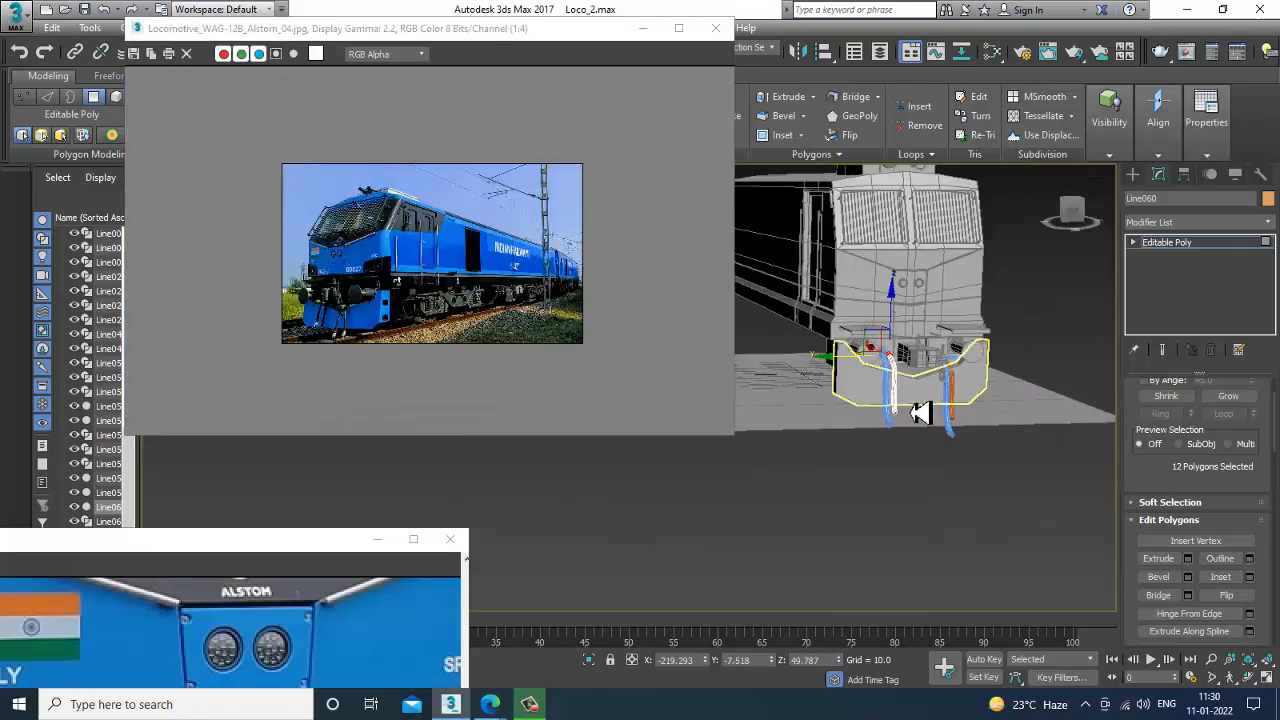
left_click(1208, 250)
Move the thick hose next to the copied thin hose about 3.7 along Y toward the coupler
scroll(1000, 409, "up", 8)
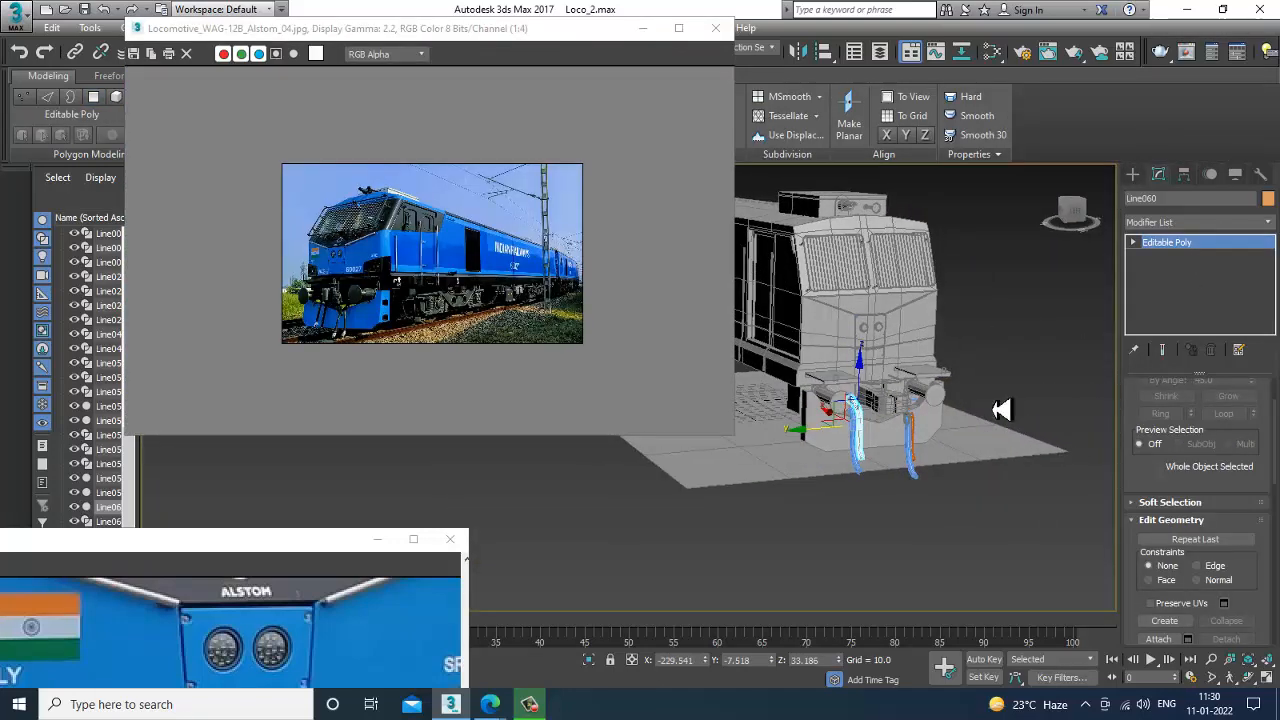
left_click(920, 475)
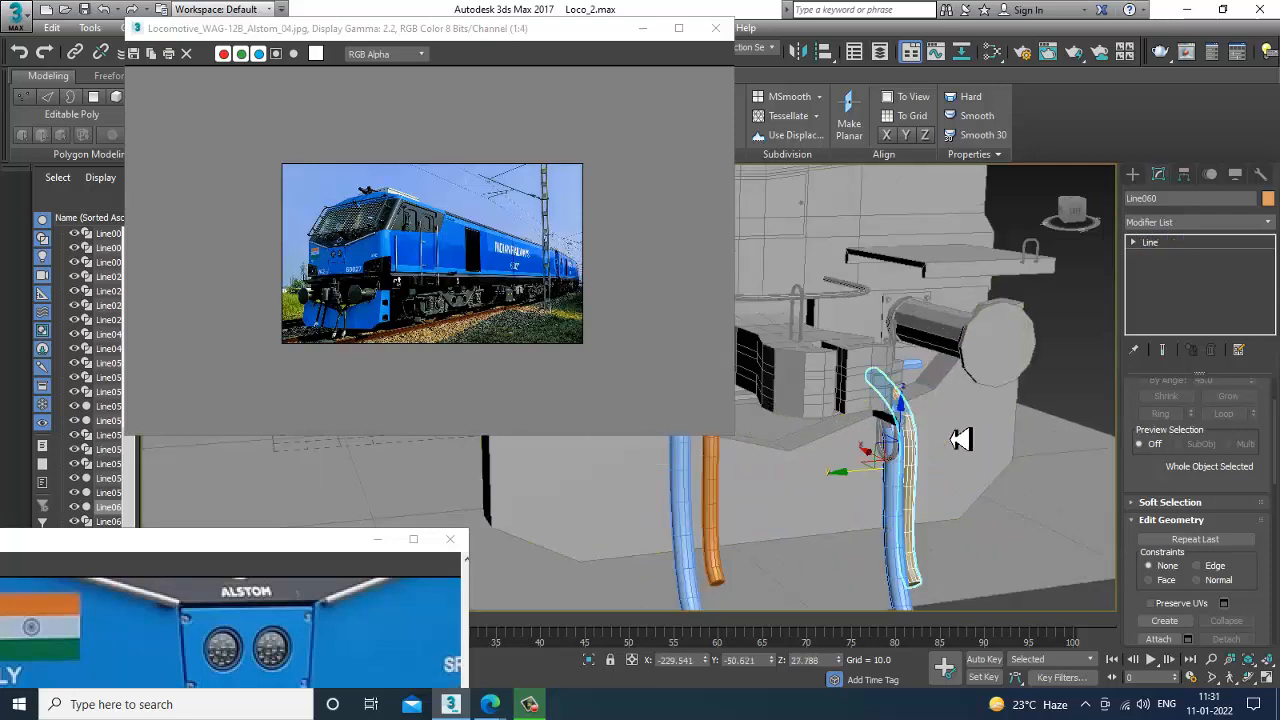
middle_click_drag(960, 437, 918, 432, "alt")
scroll(918, 430, "up", 6)
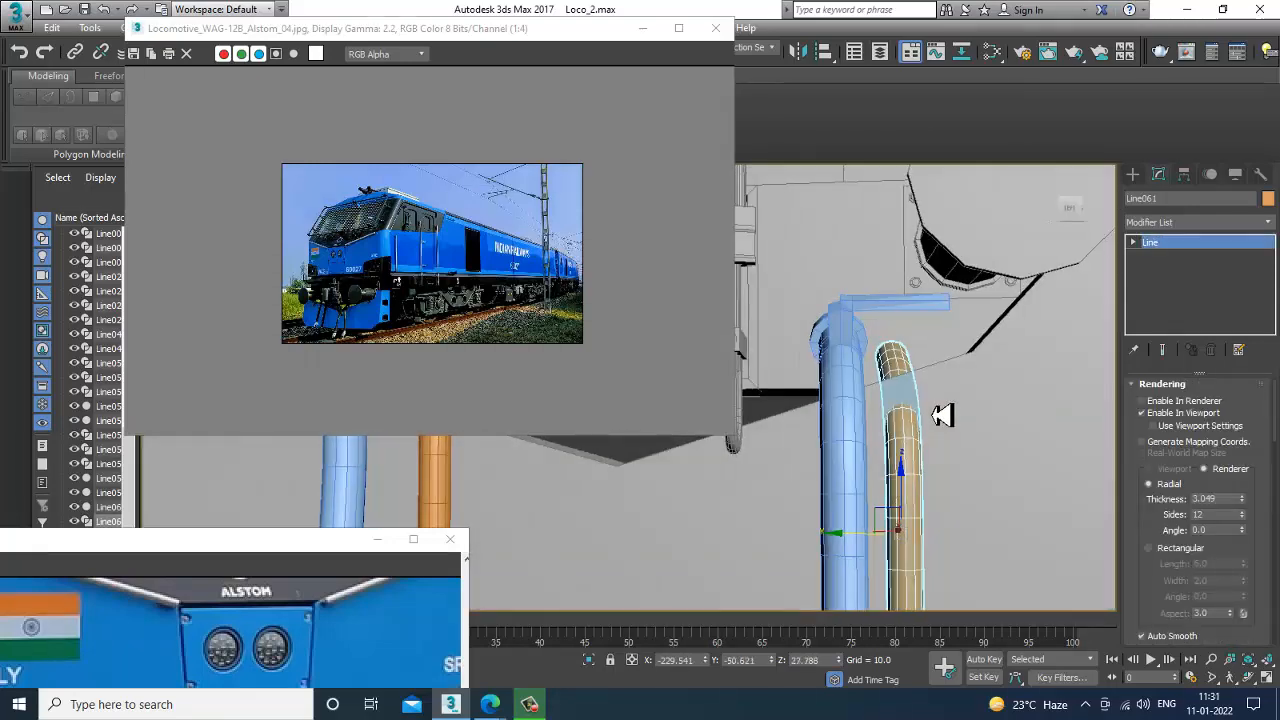
left_click(876, 430)
middle_click_drag(876, 430, 805, 512, "alt")
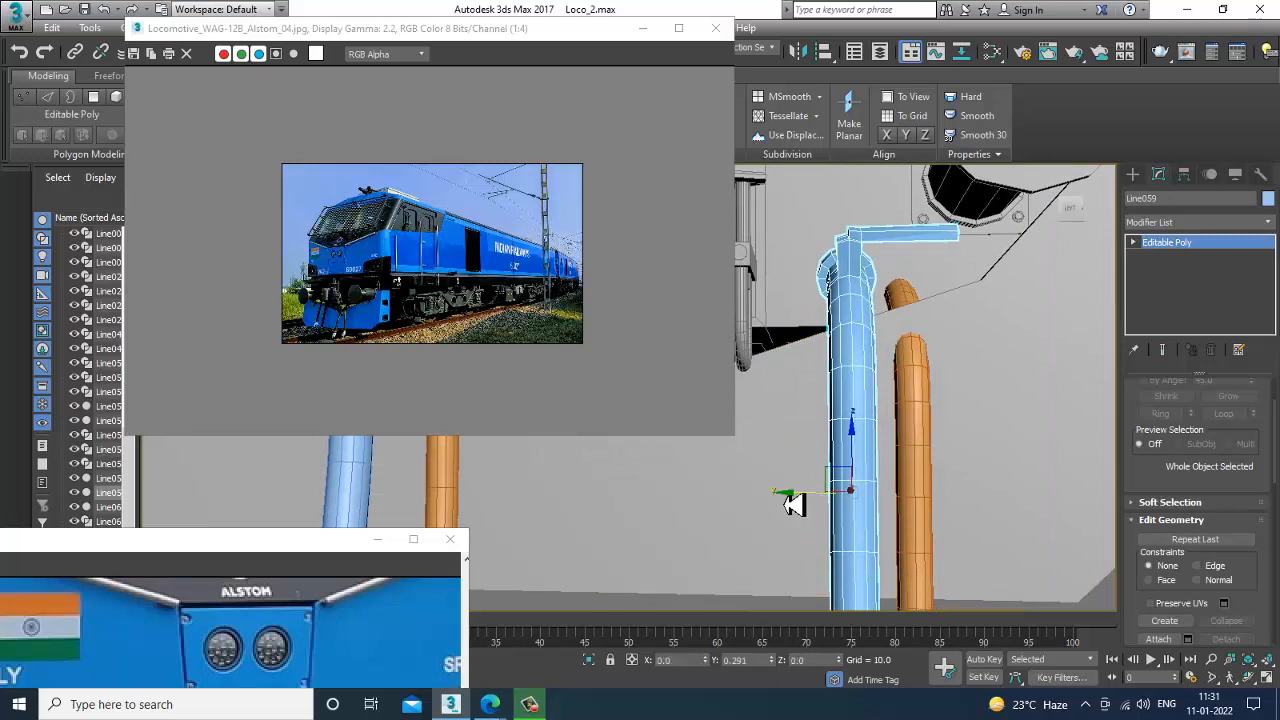
left_click_drag(793, 505, 757, 500)
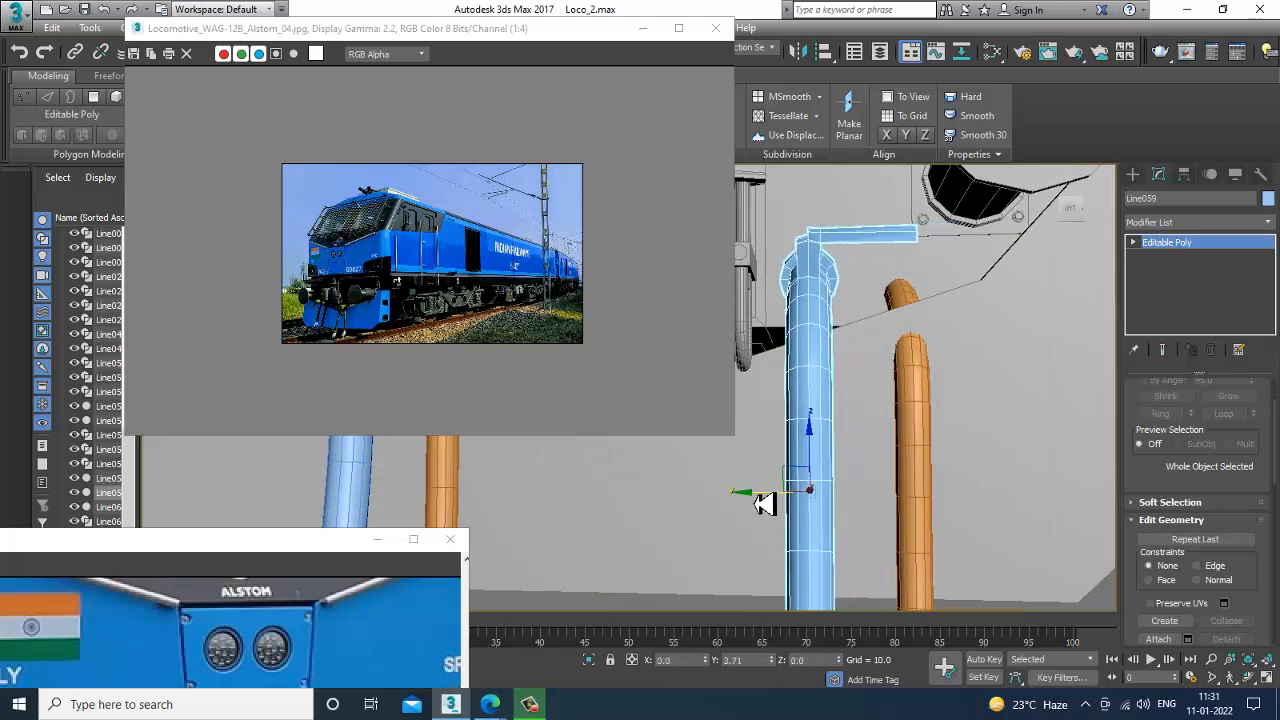
Raise the copied thin hose to about Z 31.4 and convert it to an Editable Poly
left_click(912, 305)
left_click_drag(922, 428, 908, 354)
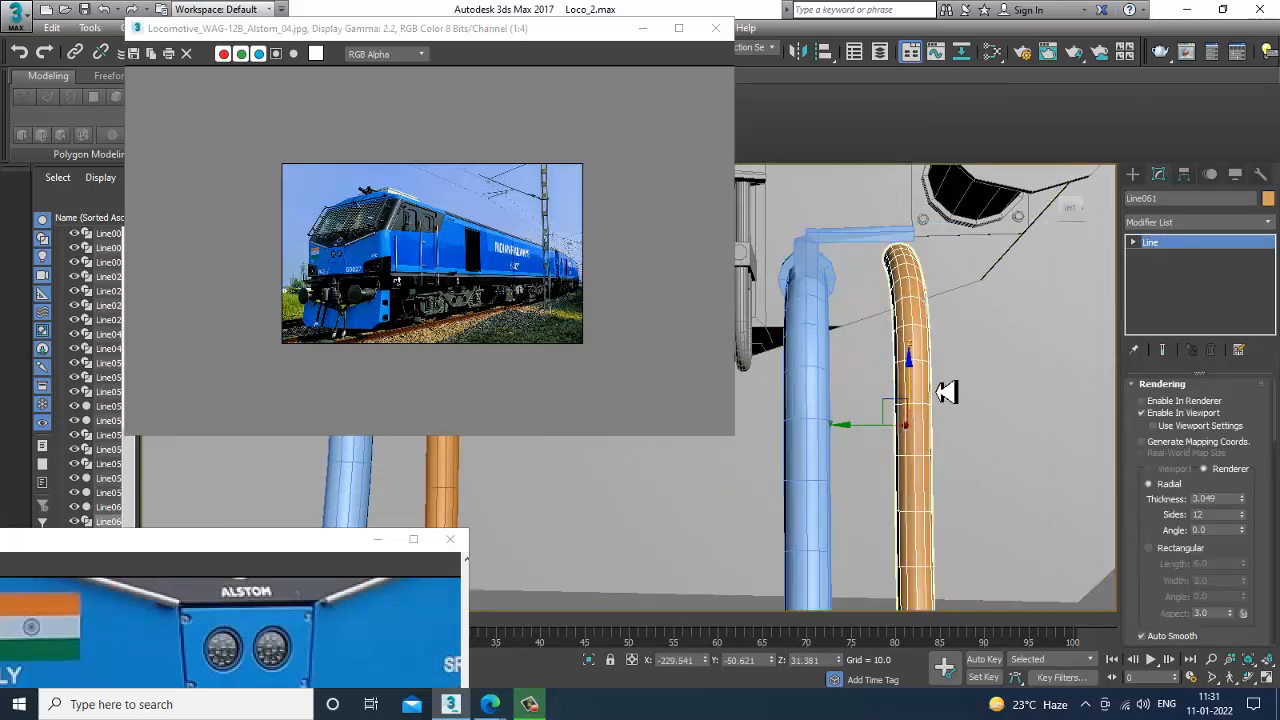
middle_click_drag(908, 354, 951, 429, "alt")
right_click(920, 408)
mouse_move(1017, 585)
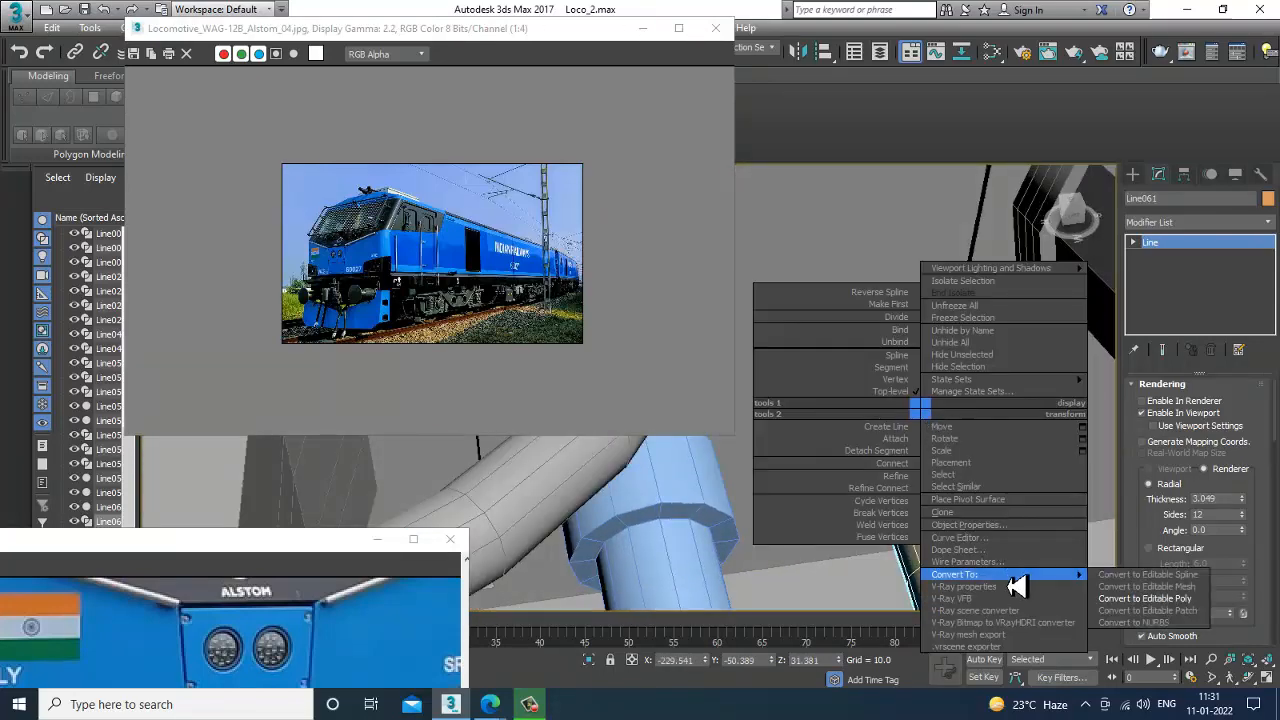
left_click(1185, 598)
Extrude the ring of 12 polygons at the copied thin hose's upper end slightly outward into a matching collar
key("2")
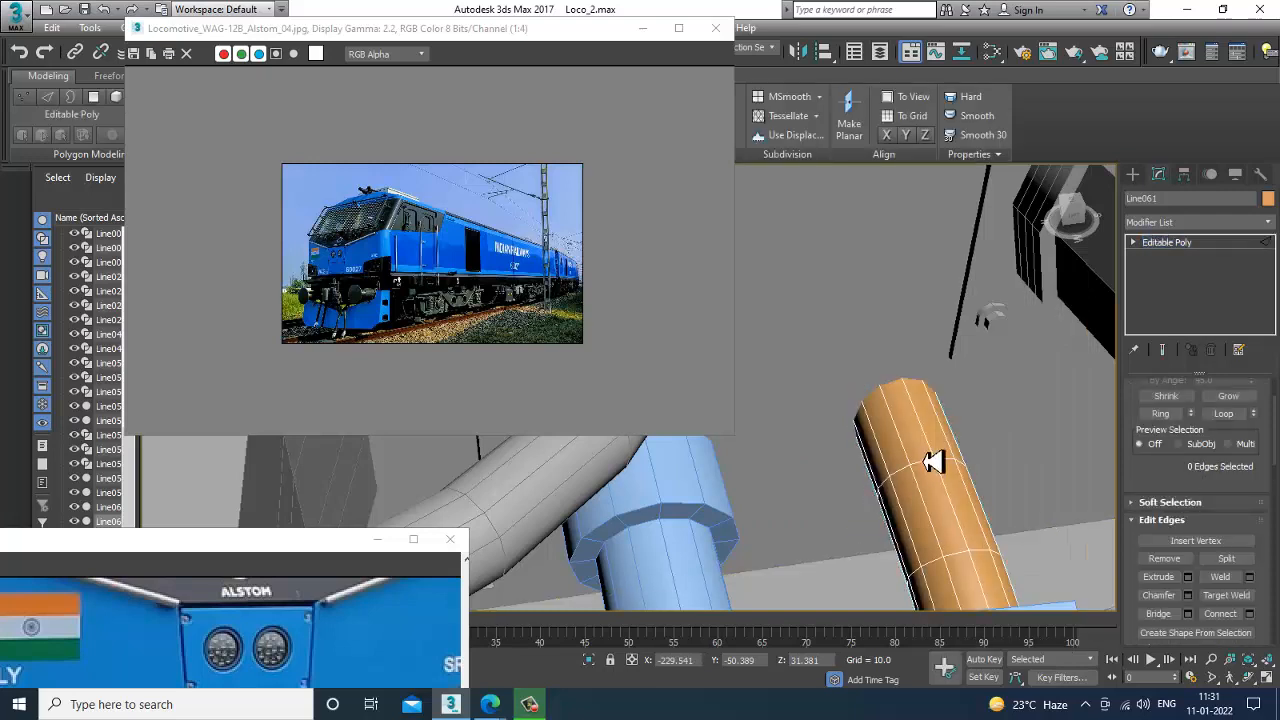
left_click(918, 452)
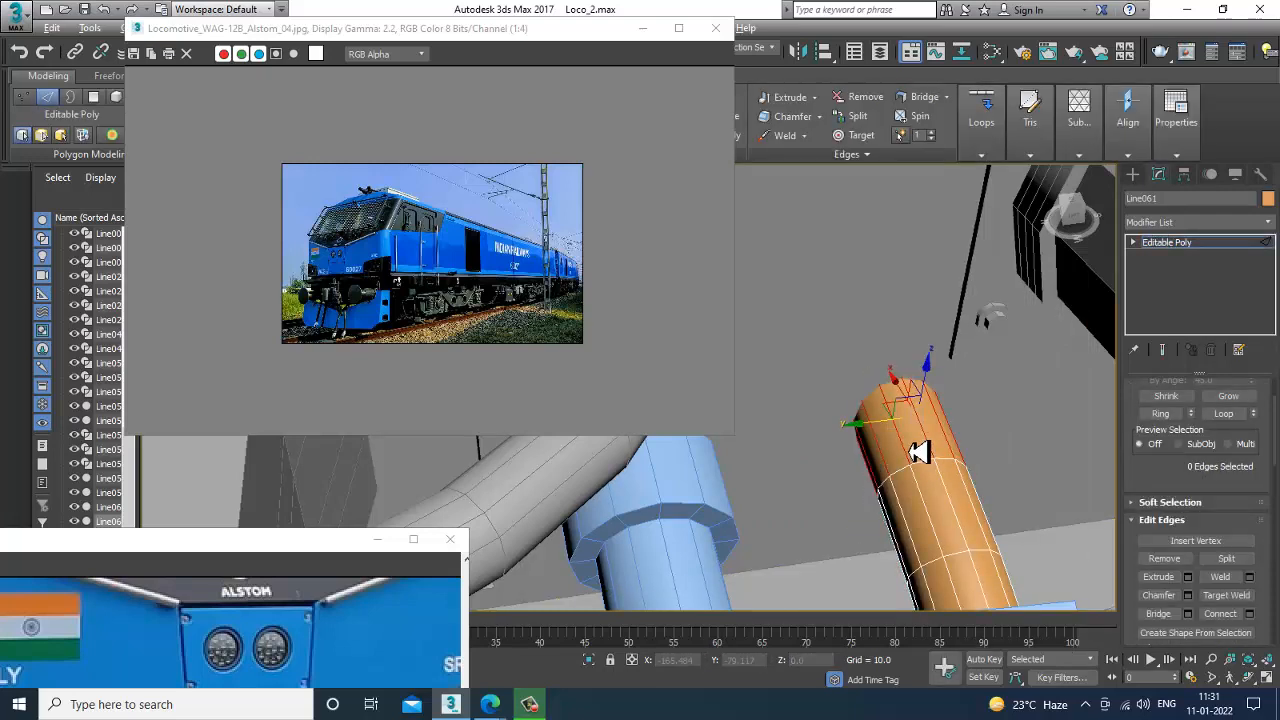
scroll(1200, 470, "up", 2)
left_click(1220, 410, "ctrl")
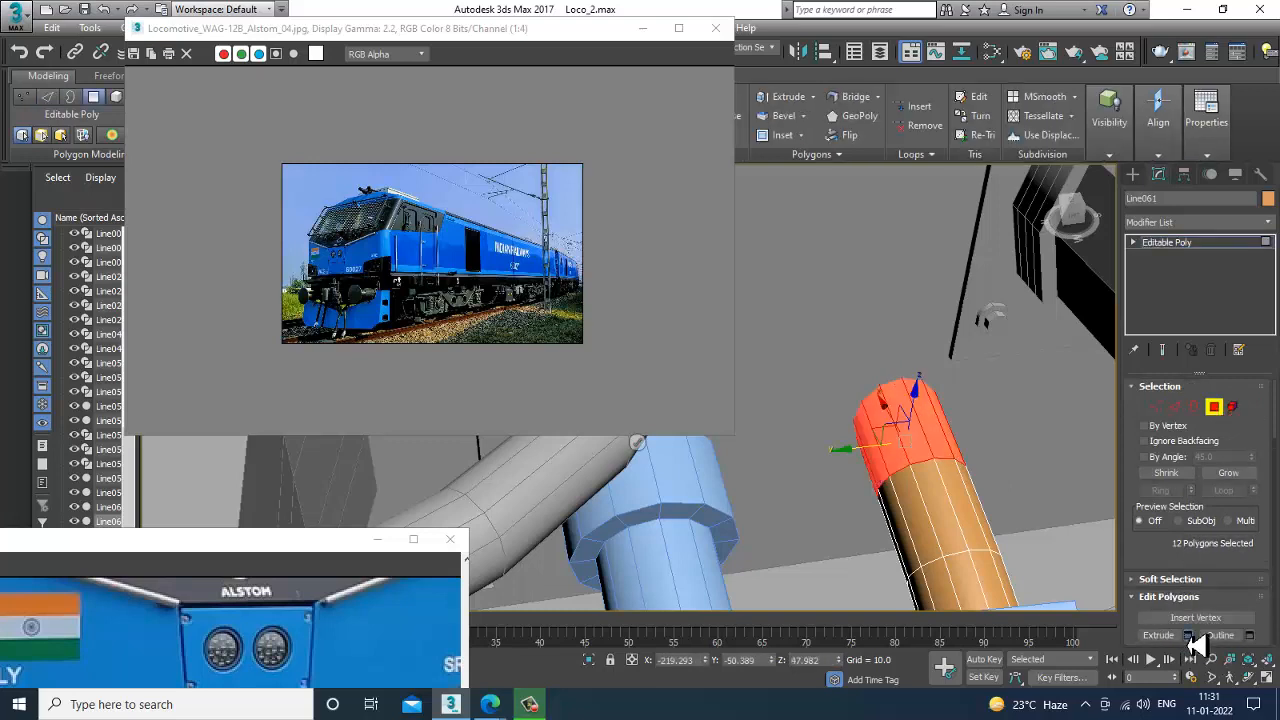
left_click(1187, 635)
left_click(645, 396)
left_click(668, 440)
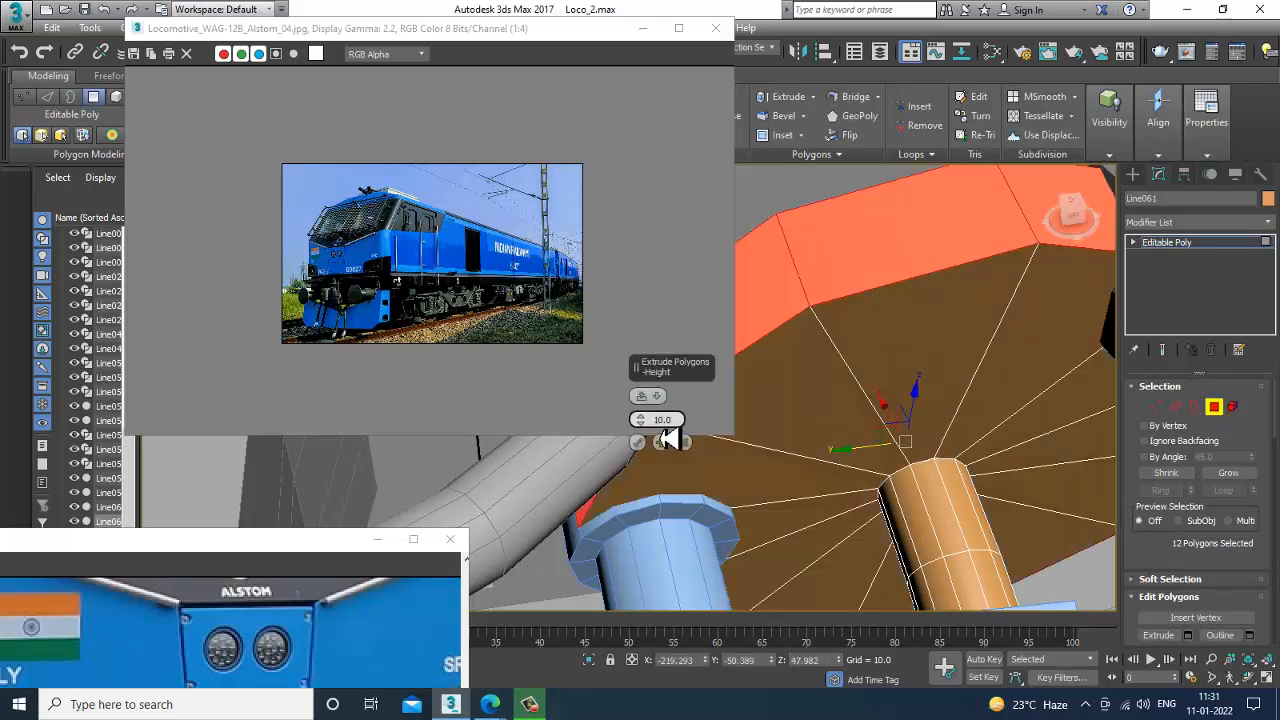
left_click_drag(641, 423, 675, 487)
left_click(638, 443)
middle_click_drag(645, 450, 907, 448, "alt")
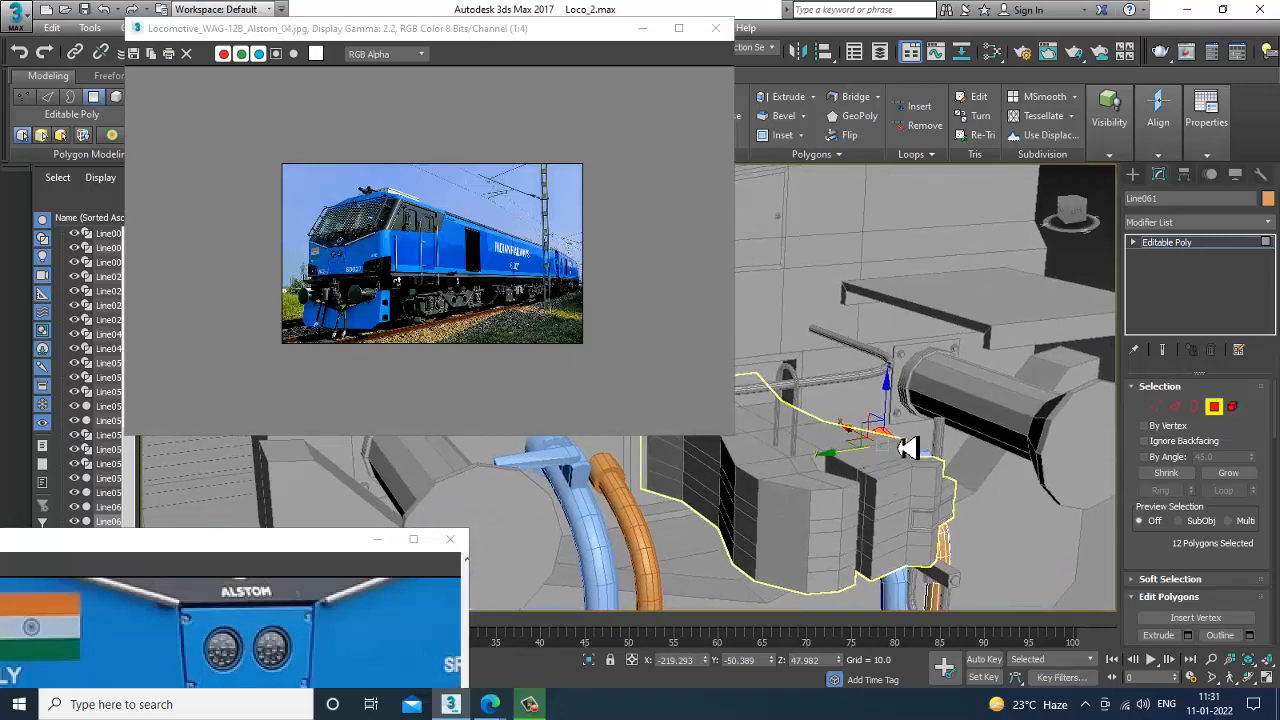
left_click(1170, 243)
Select all objects in the scene and assign them the same light grey object color
key("ctrl+a")
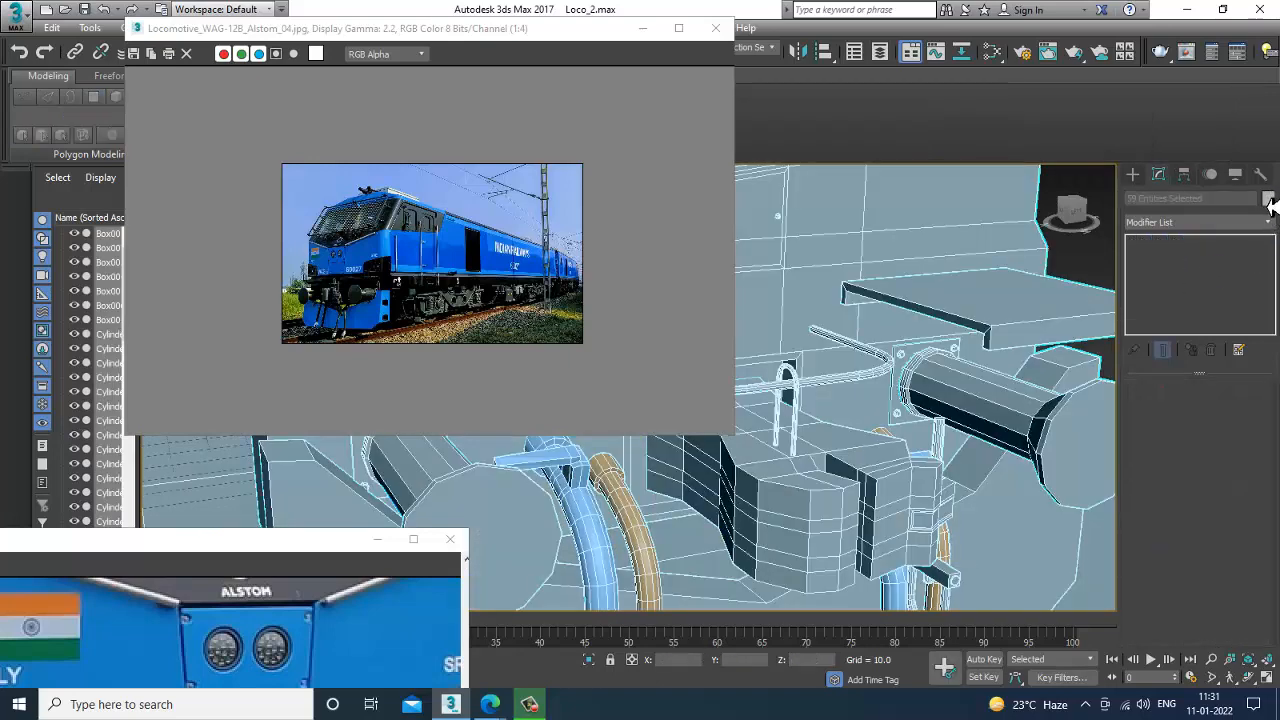
left_click(1268, 199)
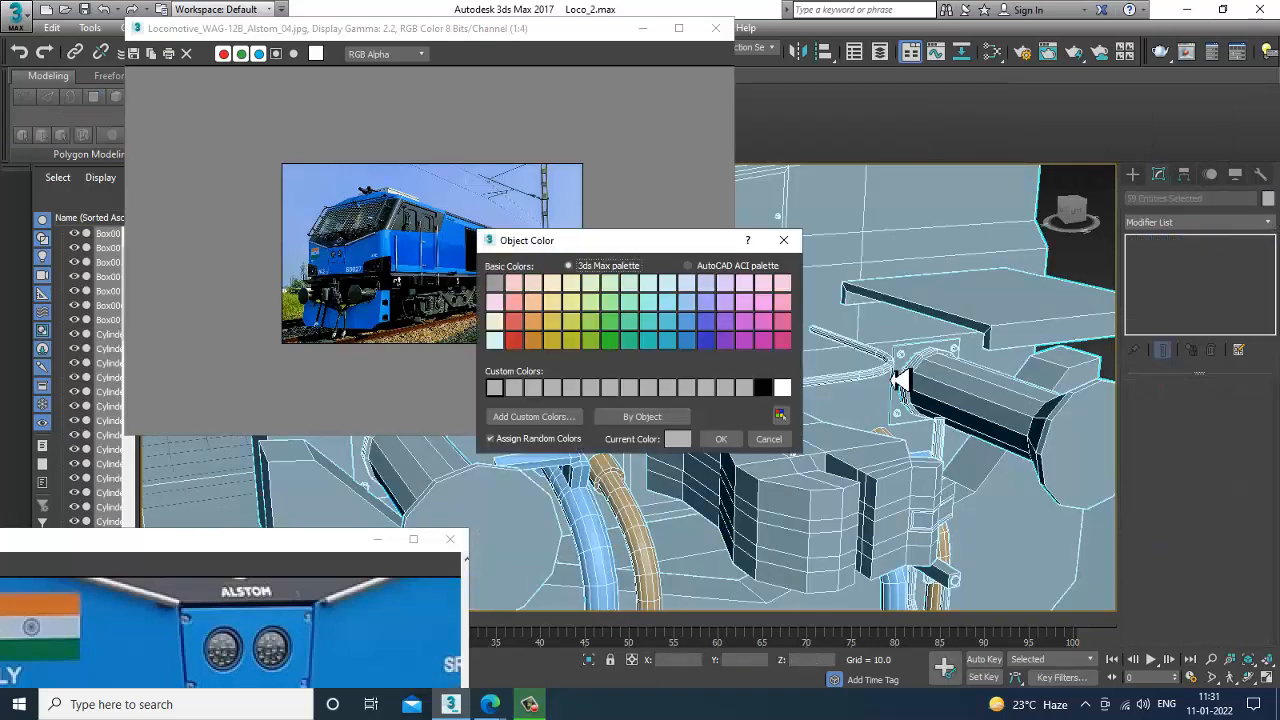
left_click(737, 441)
middle_click_drag(829, 417, 773, 311, "alt")
Minimize the large reference photo, clear the selection, and enlarge the workspace with Expert Mode and a collapsed ribbon
left_click(643, 28)
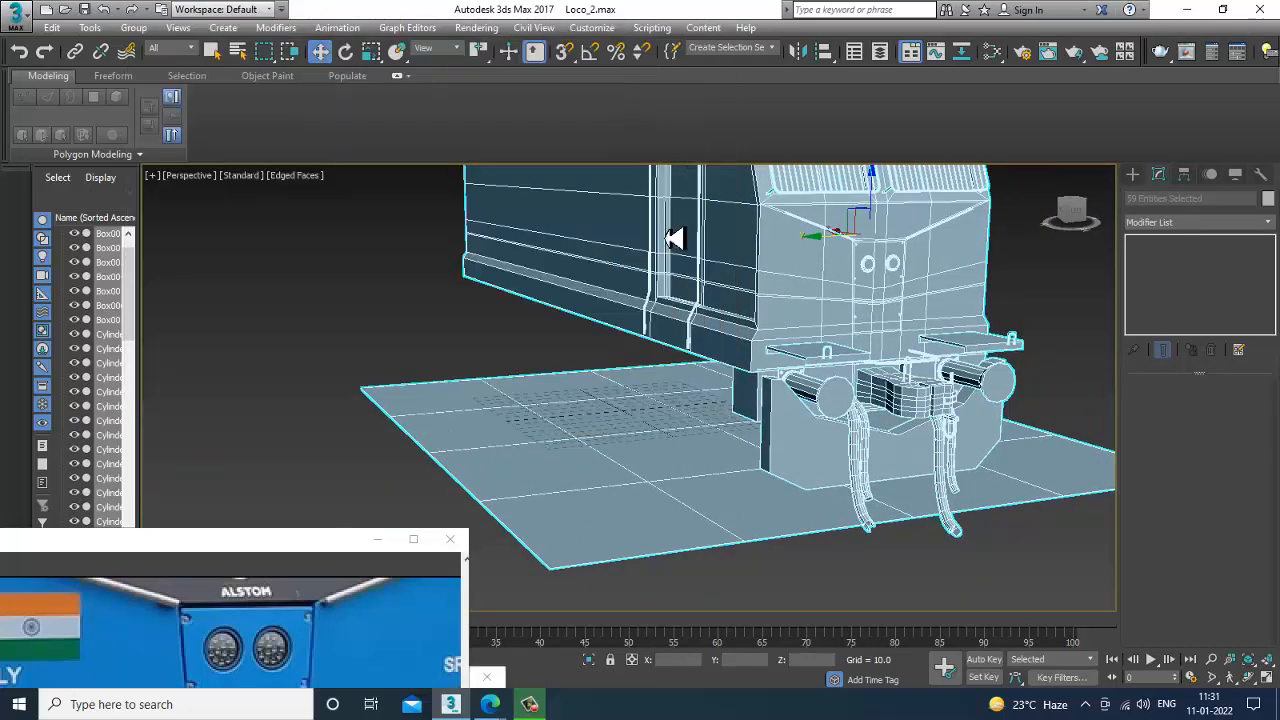
left_click(557, 373)
middle_click_drag(977, 370, 852, 502, "alt")
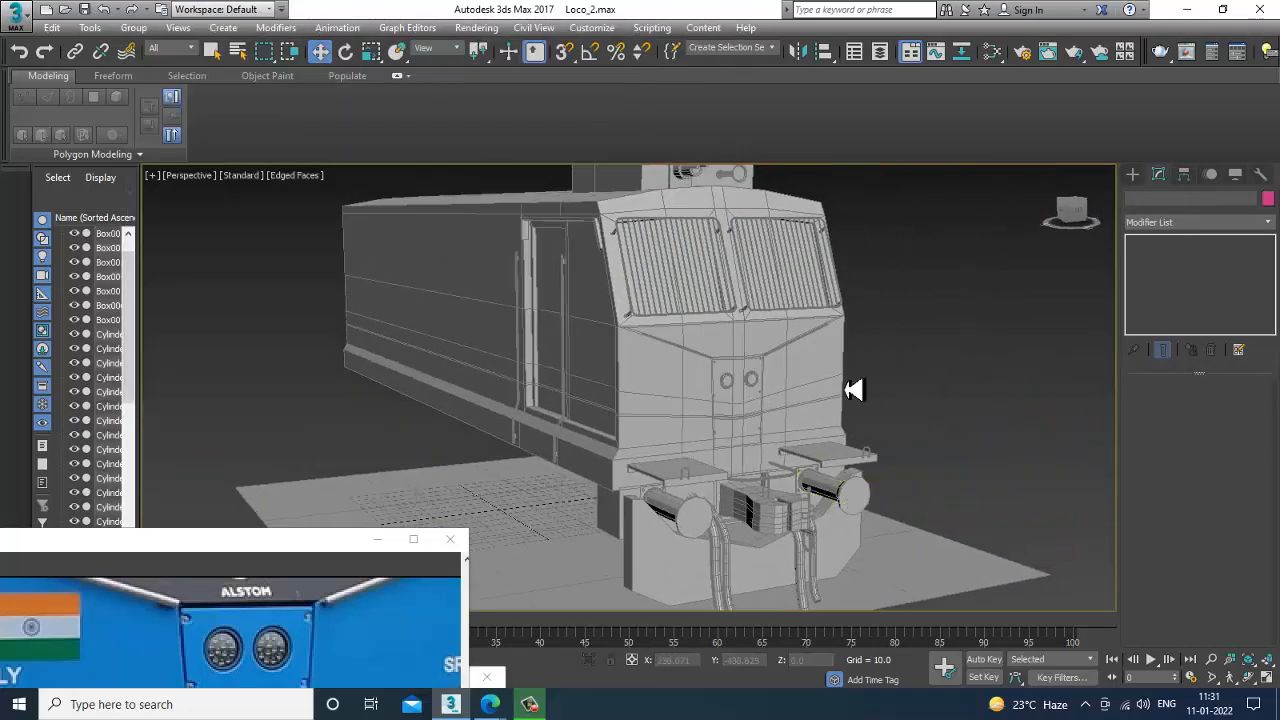
key("ctrl+x")
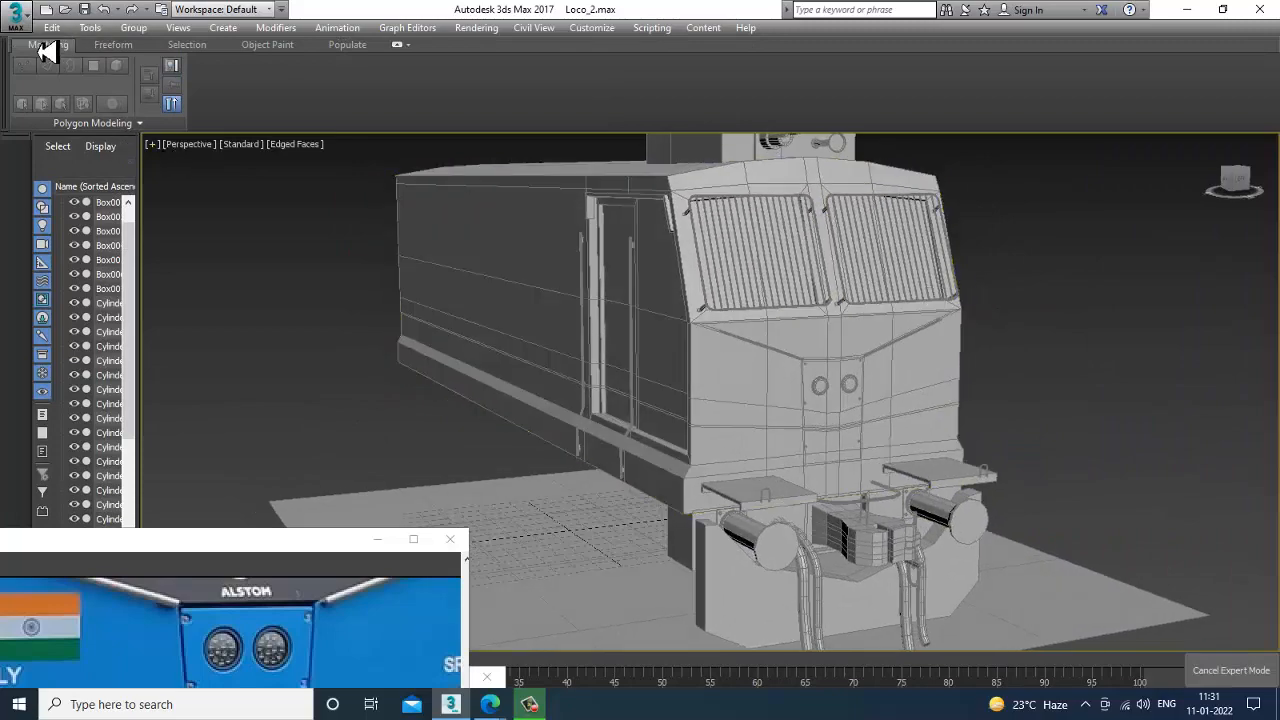
double_click(47, 47)
Minimize the remaining reference image and examine the locomotive's front with buffers, coupler and hoses in perspective
middle_click_drag(878, 375, 922, 457, "alt")
scroll(862, 395, "up", 3)
scroll(922, 457, "down", 2)
scroll(922, 457, "up", 3)
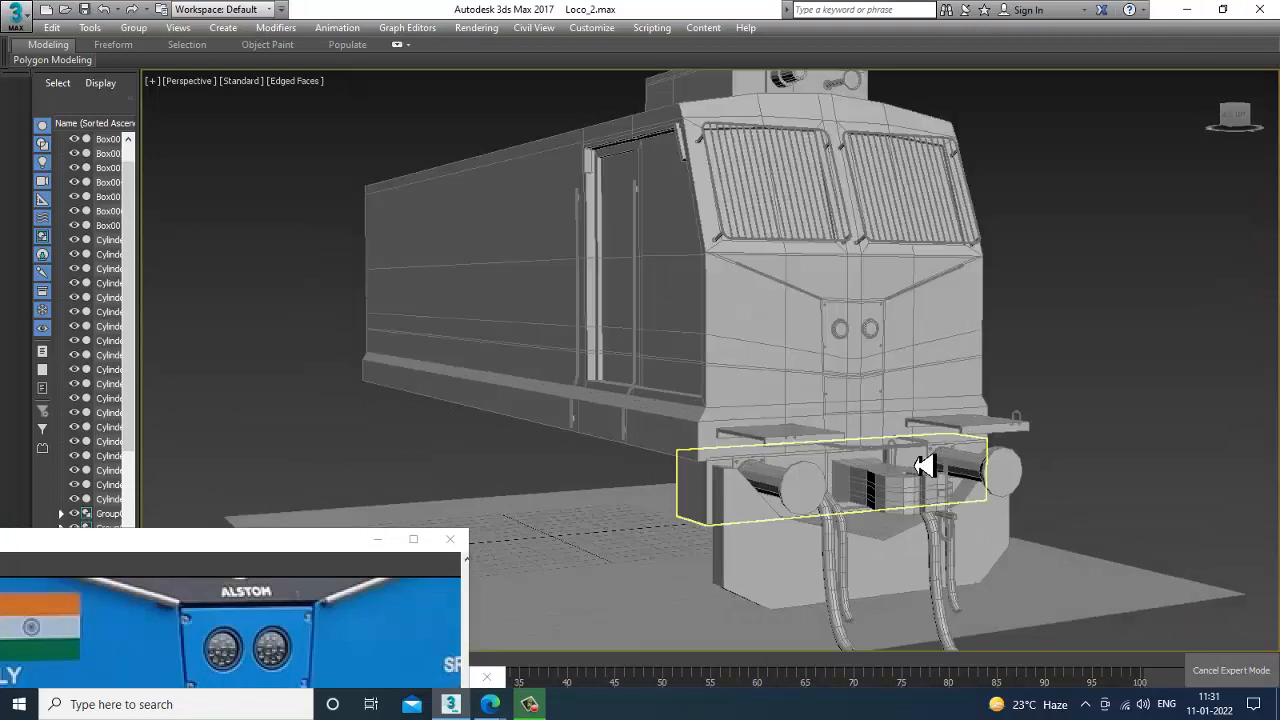
scroll(920, 462, "down", 1)
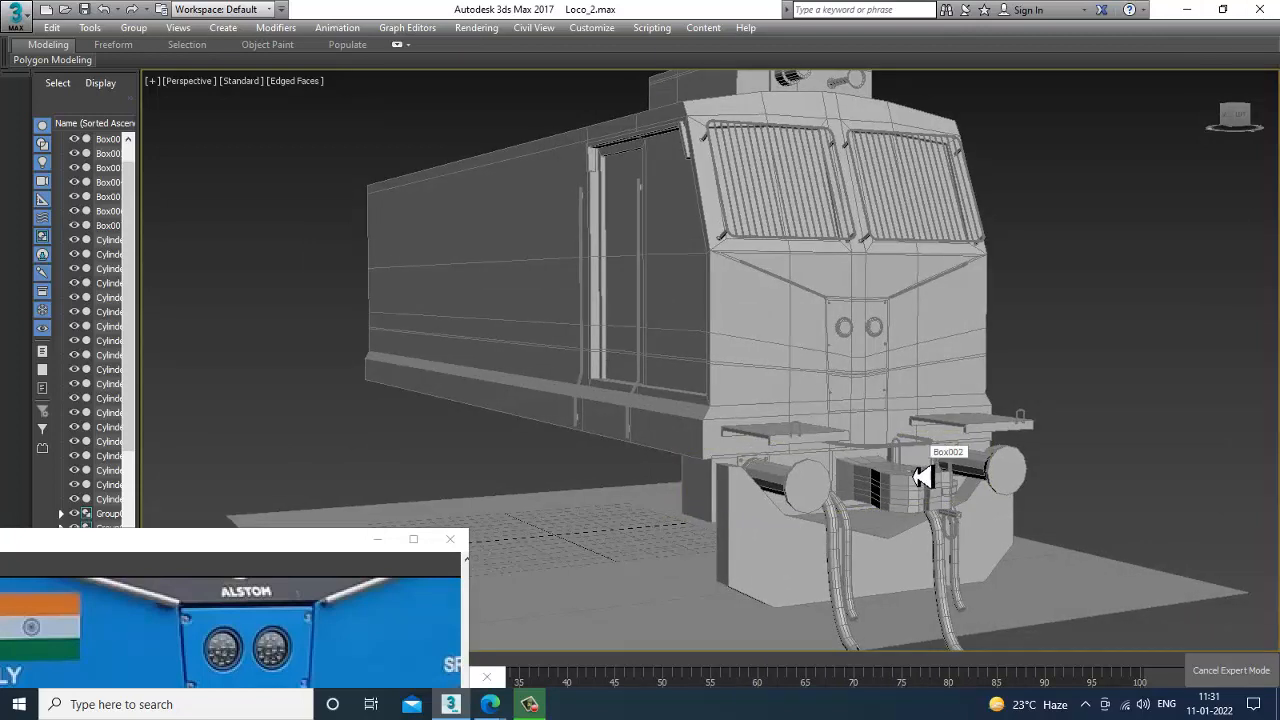
left_click(379, 541)
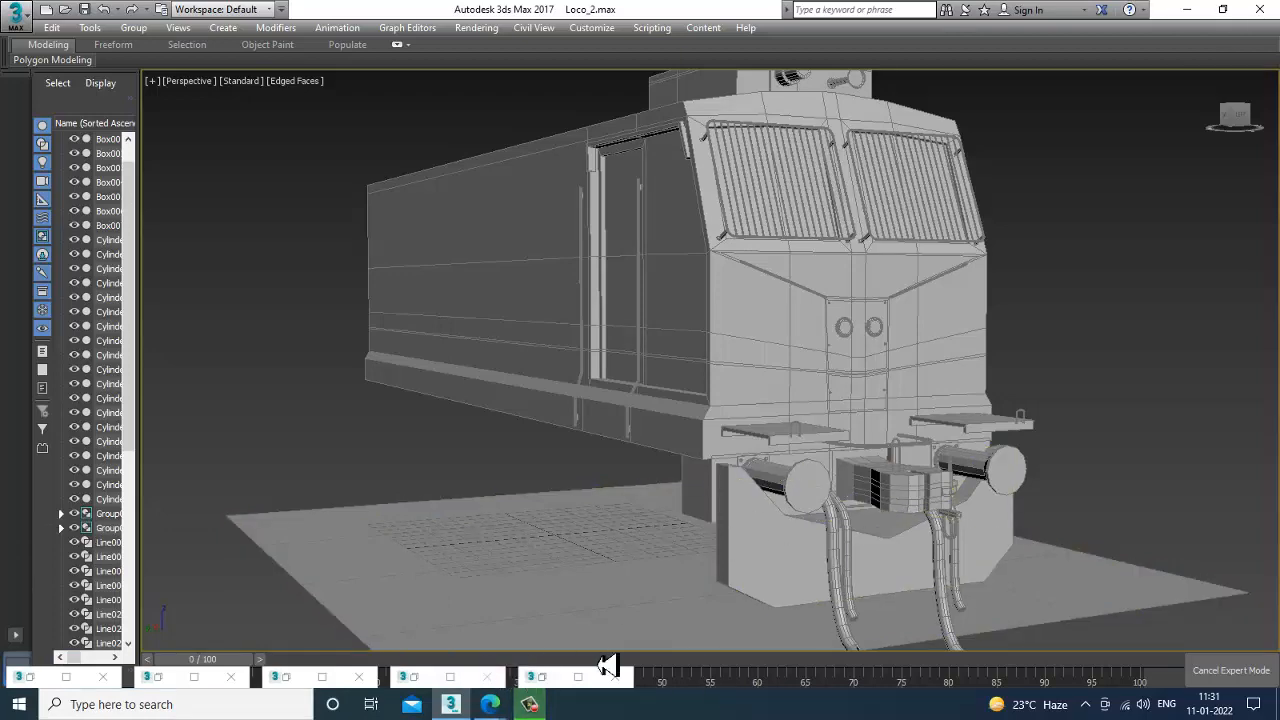
middle_click_drag(1083, 360, 1086, 397)
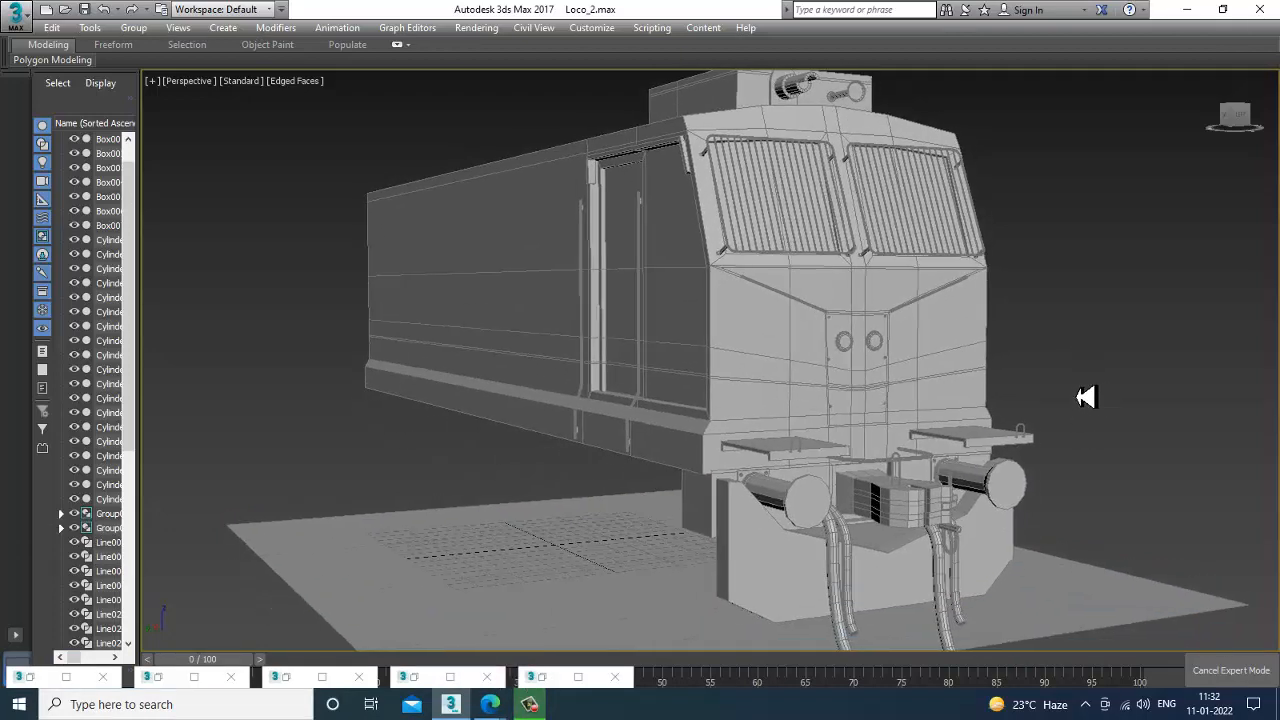